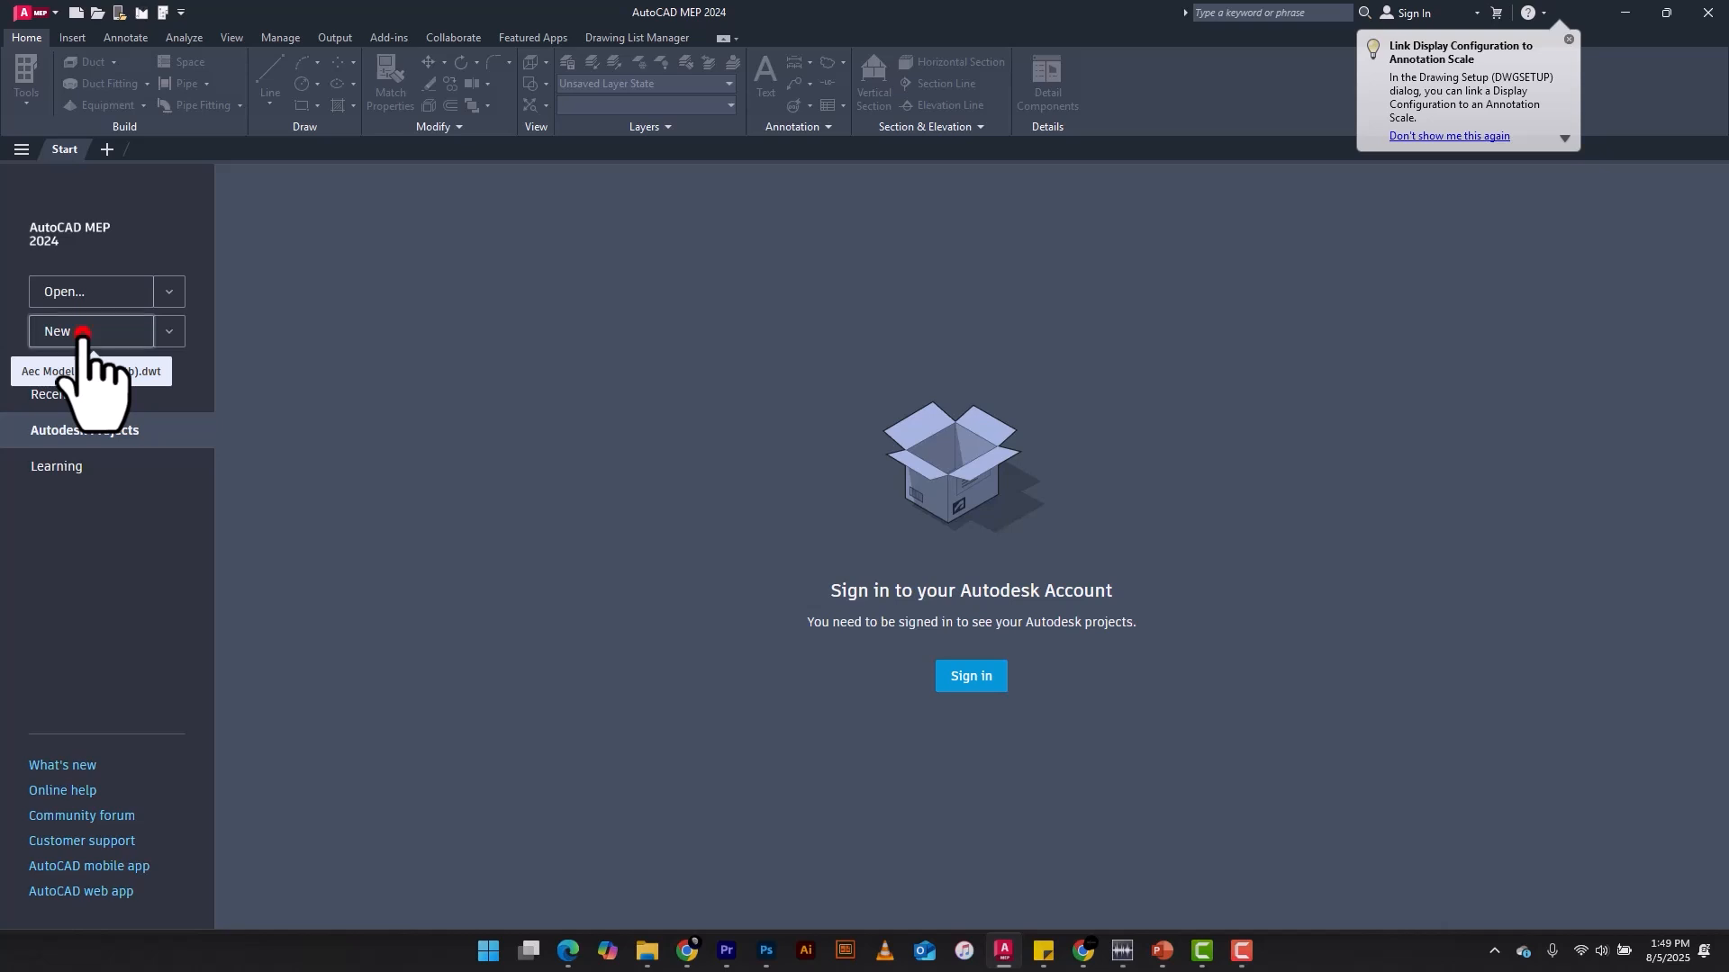
# Step: Create a new drawing and save it as Lighting Plan 1 in the CAD Models folder
pyautogui.click(82, 333)
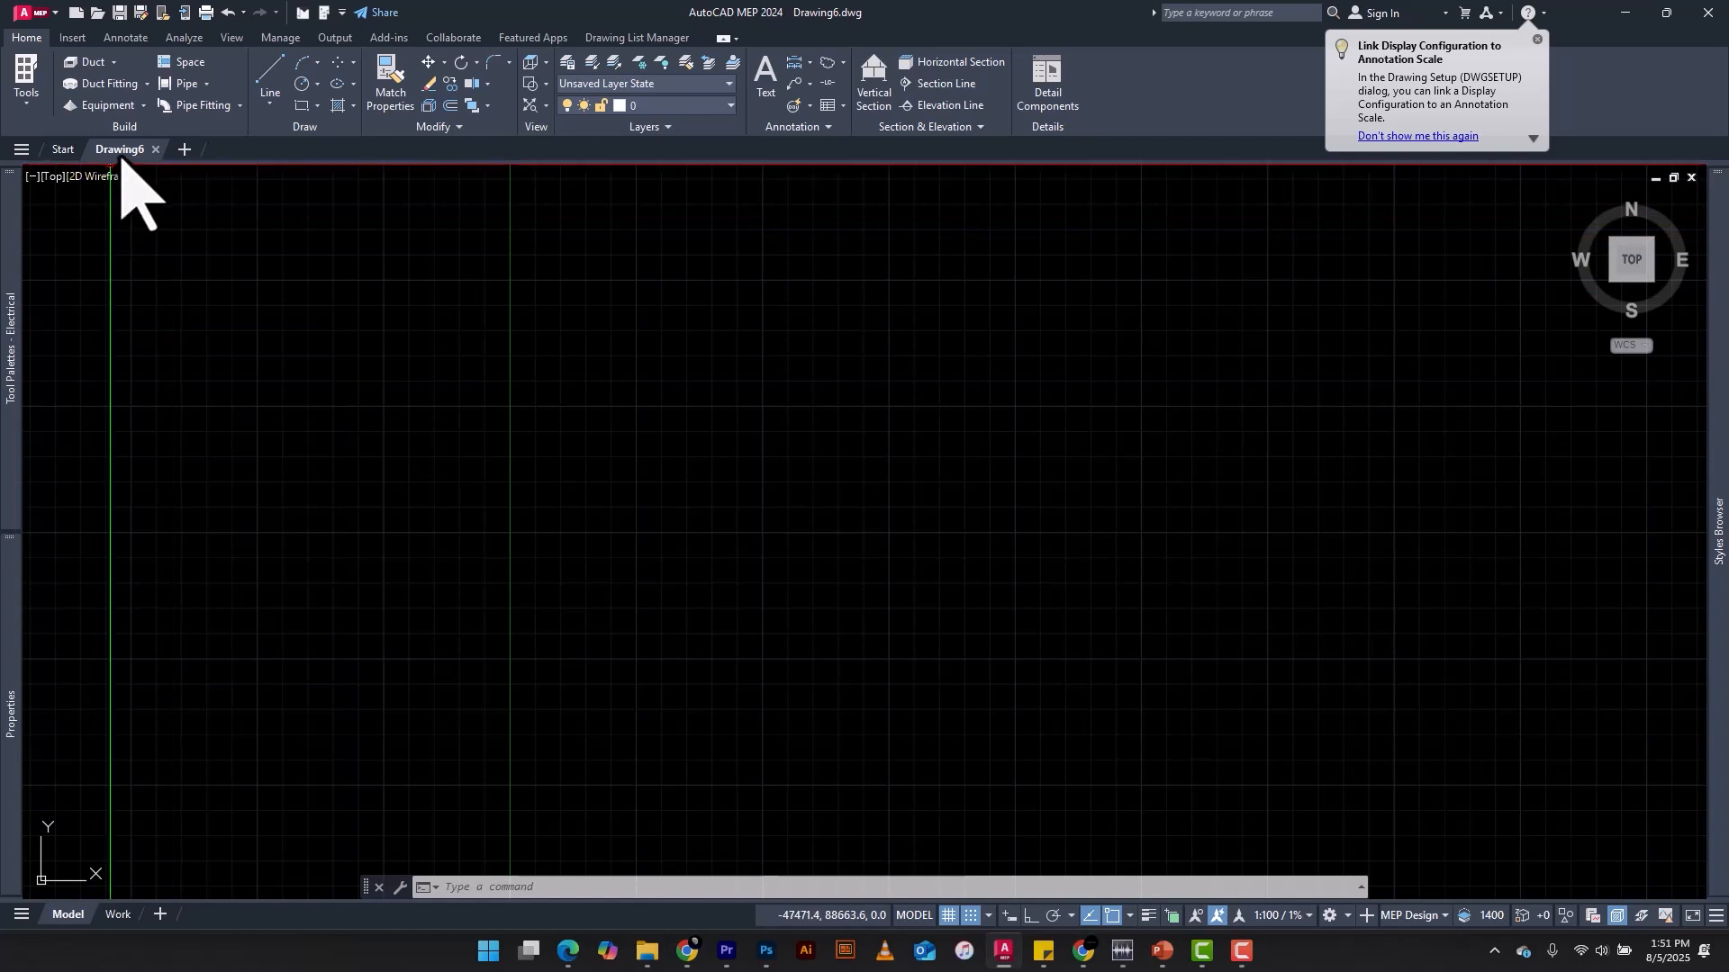
pyautogui.moveTo(117, 152)
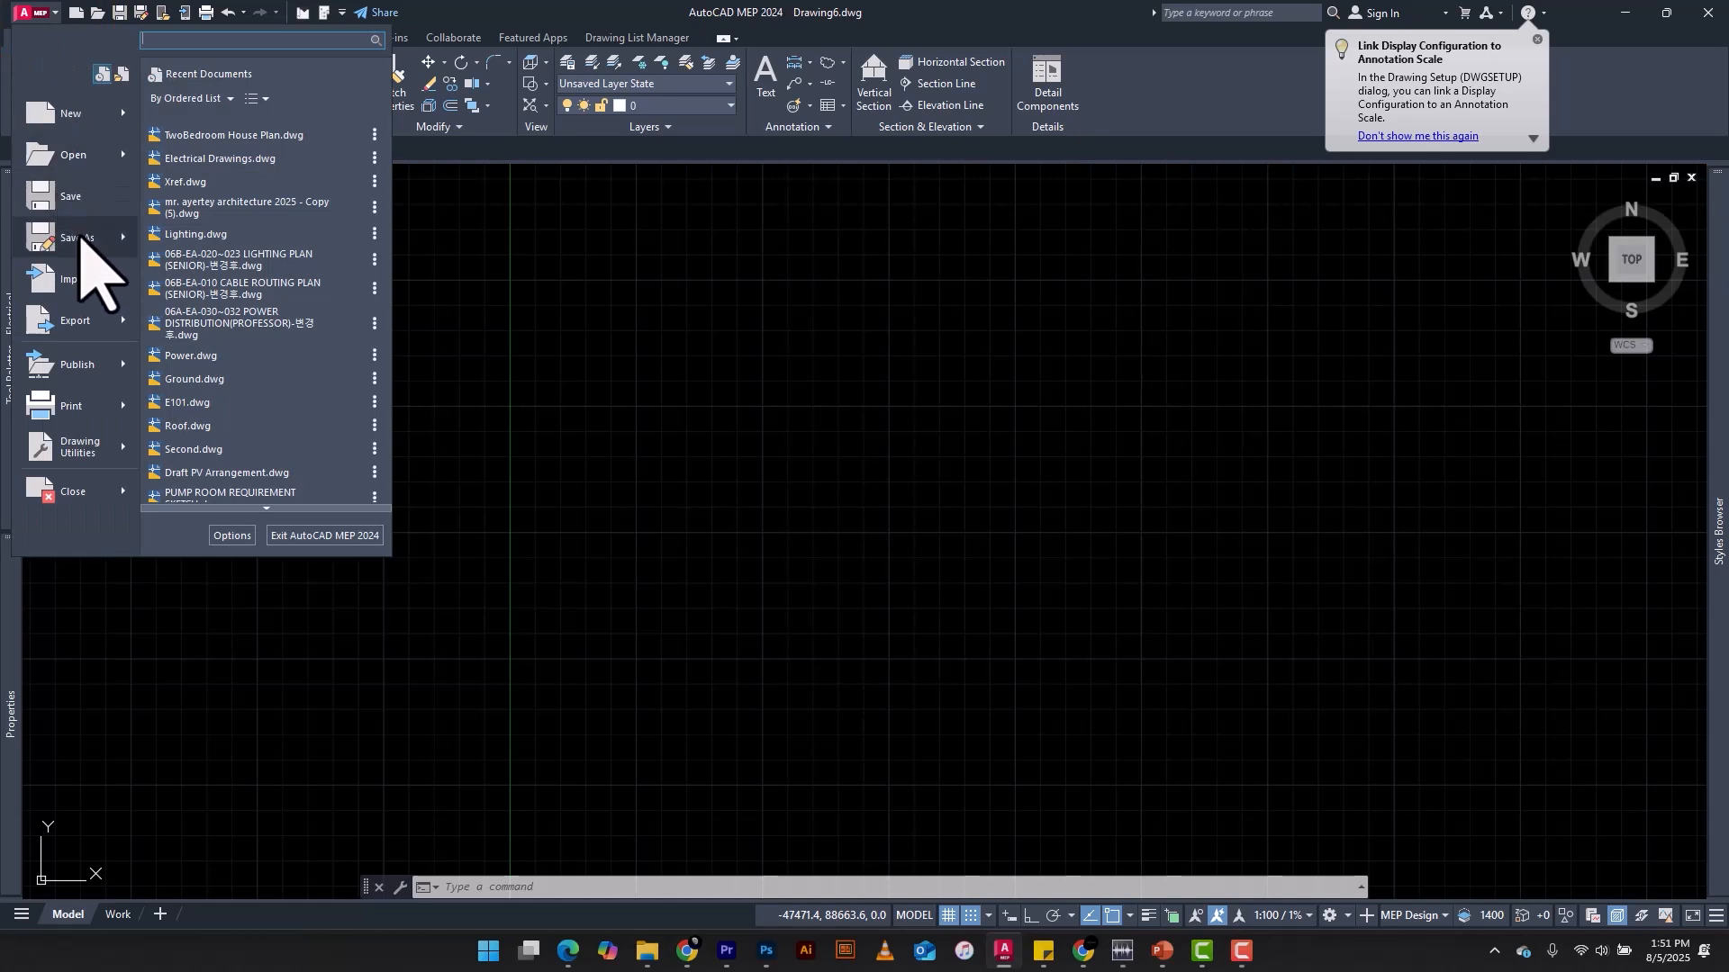
pyautogui.click(79, 238)
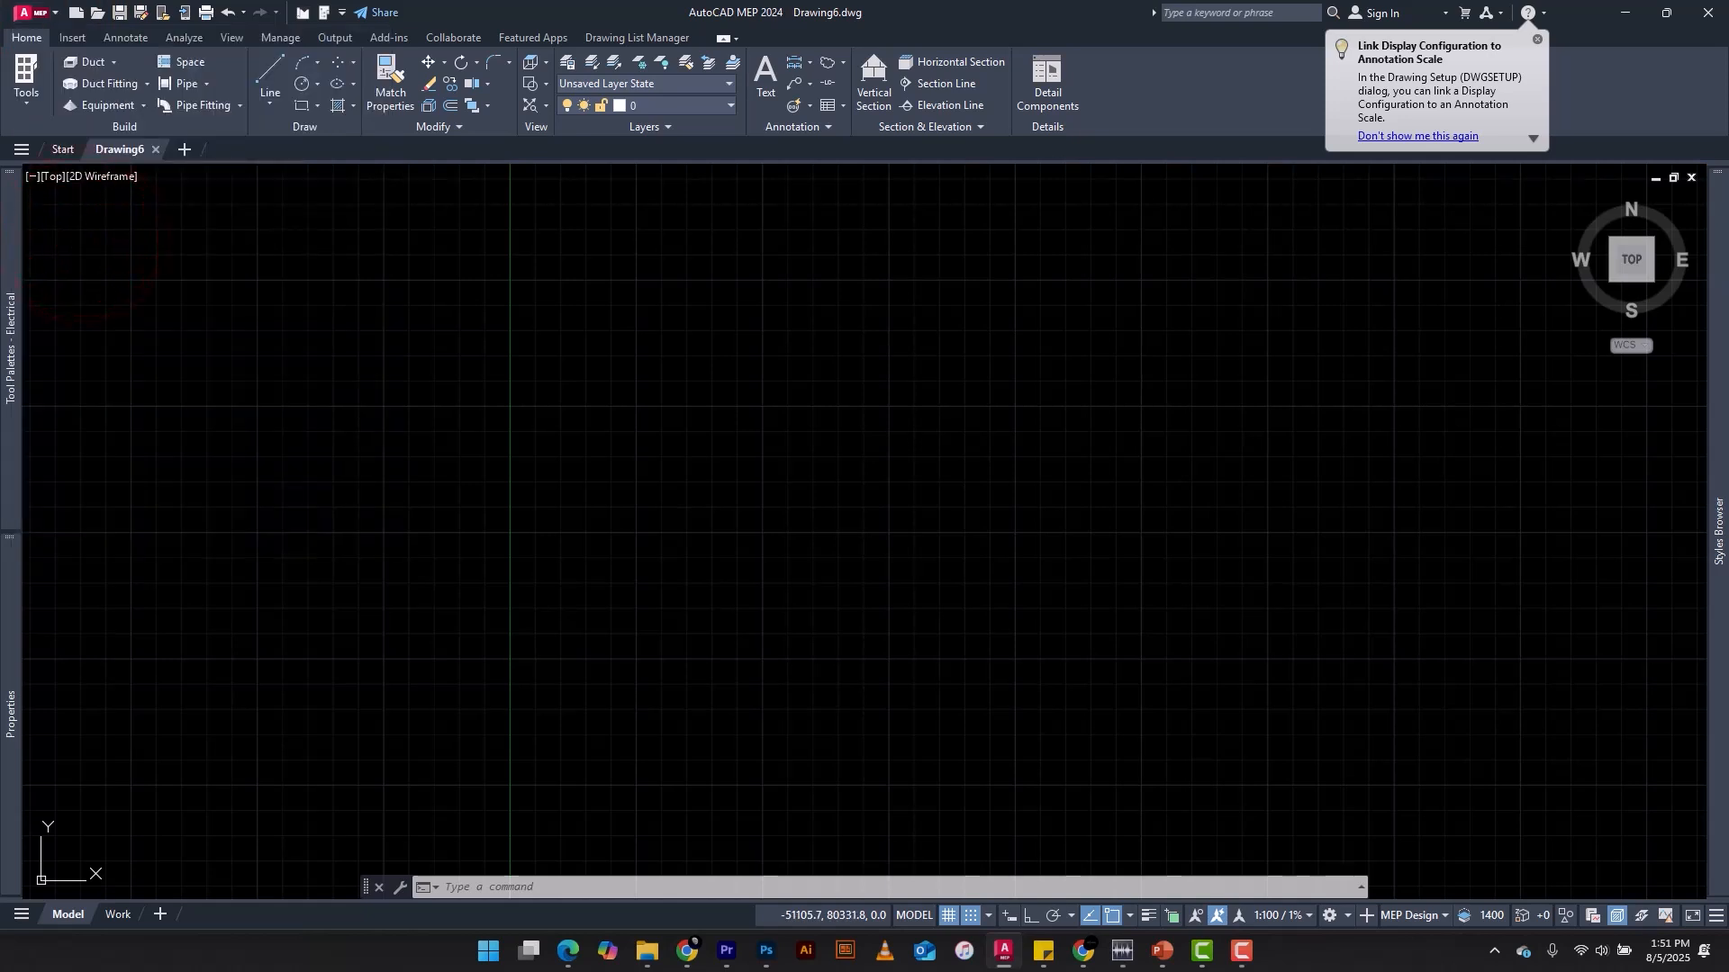
pyautogui.write('Lighting ')
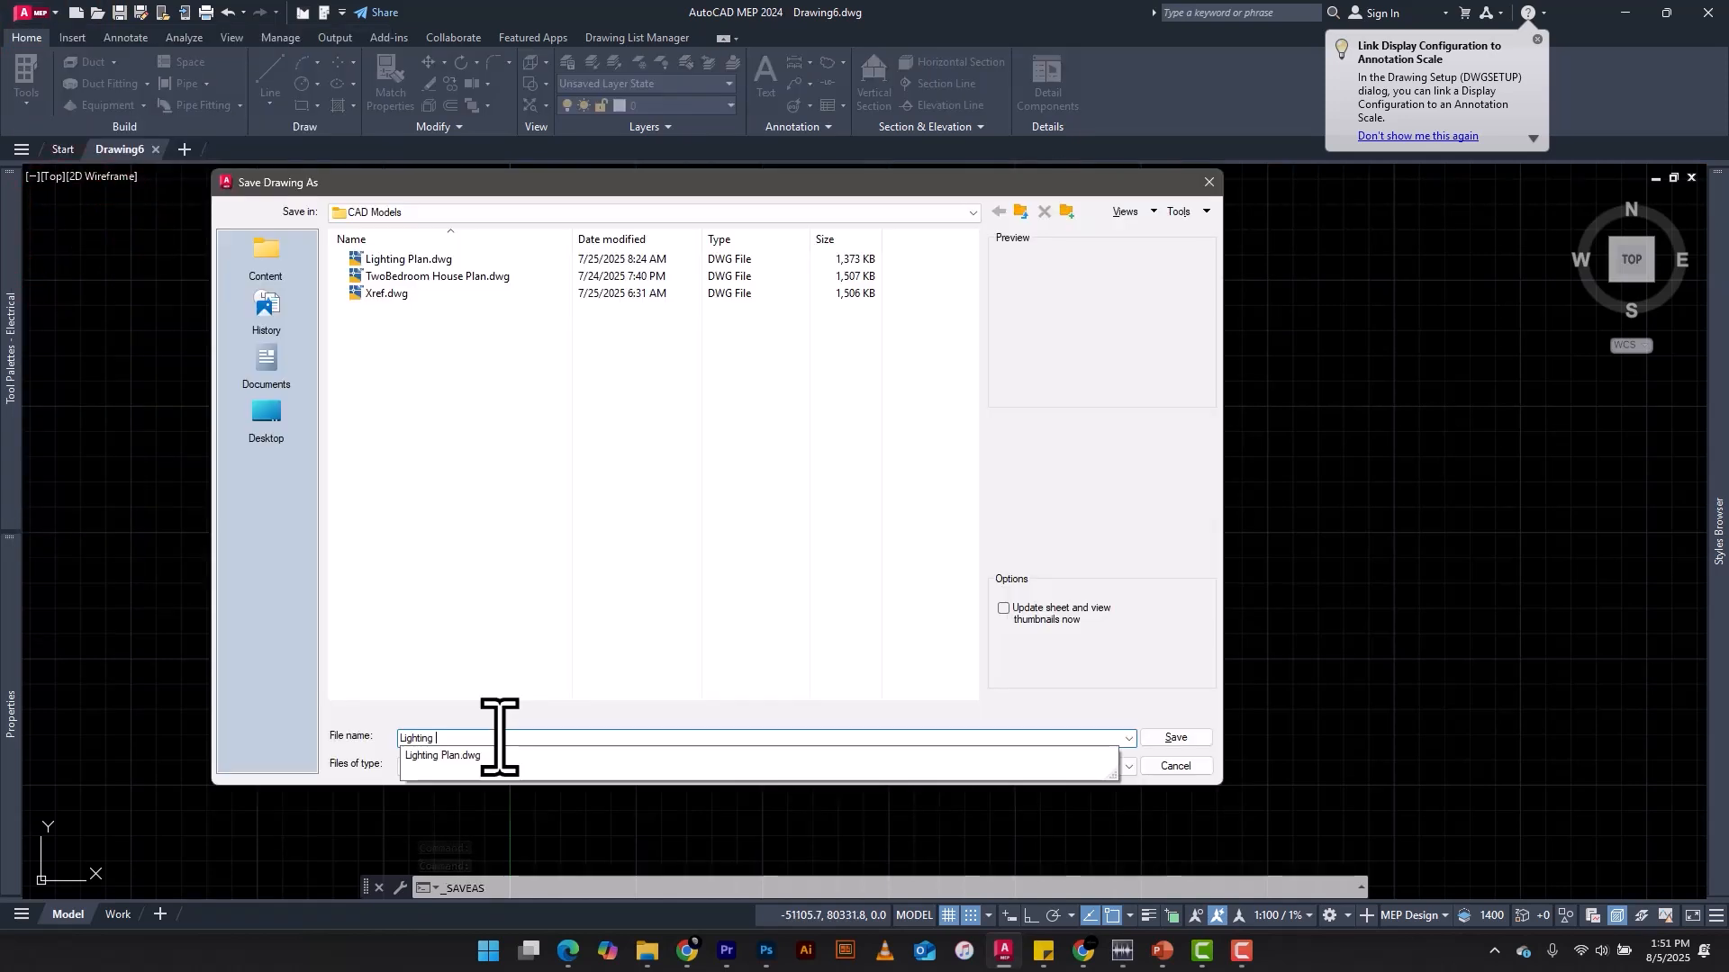
pyautogui.write('Plan 1')
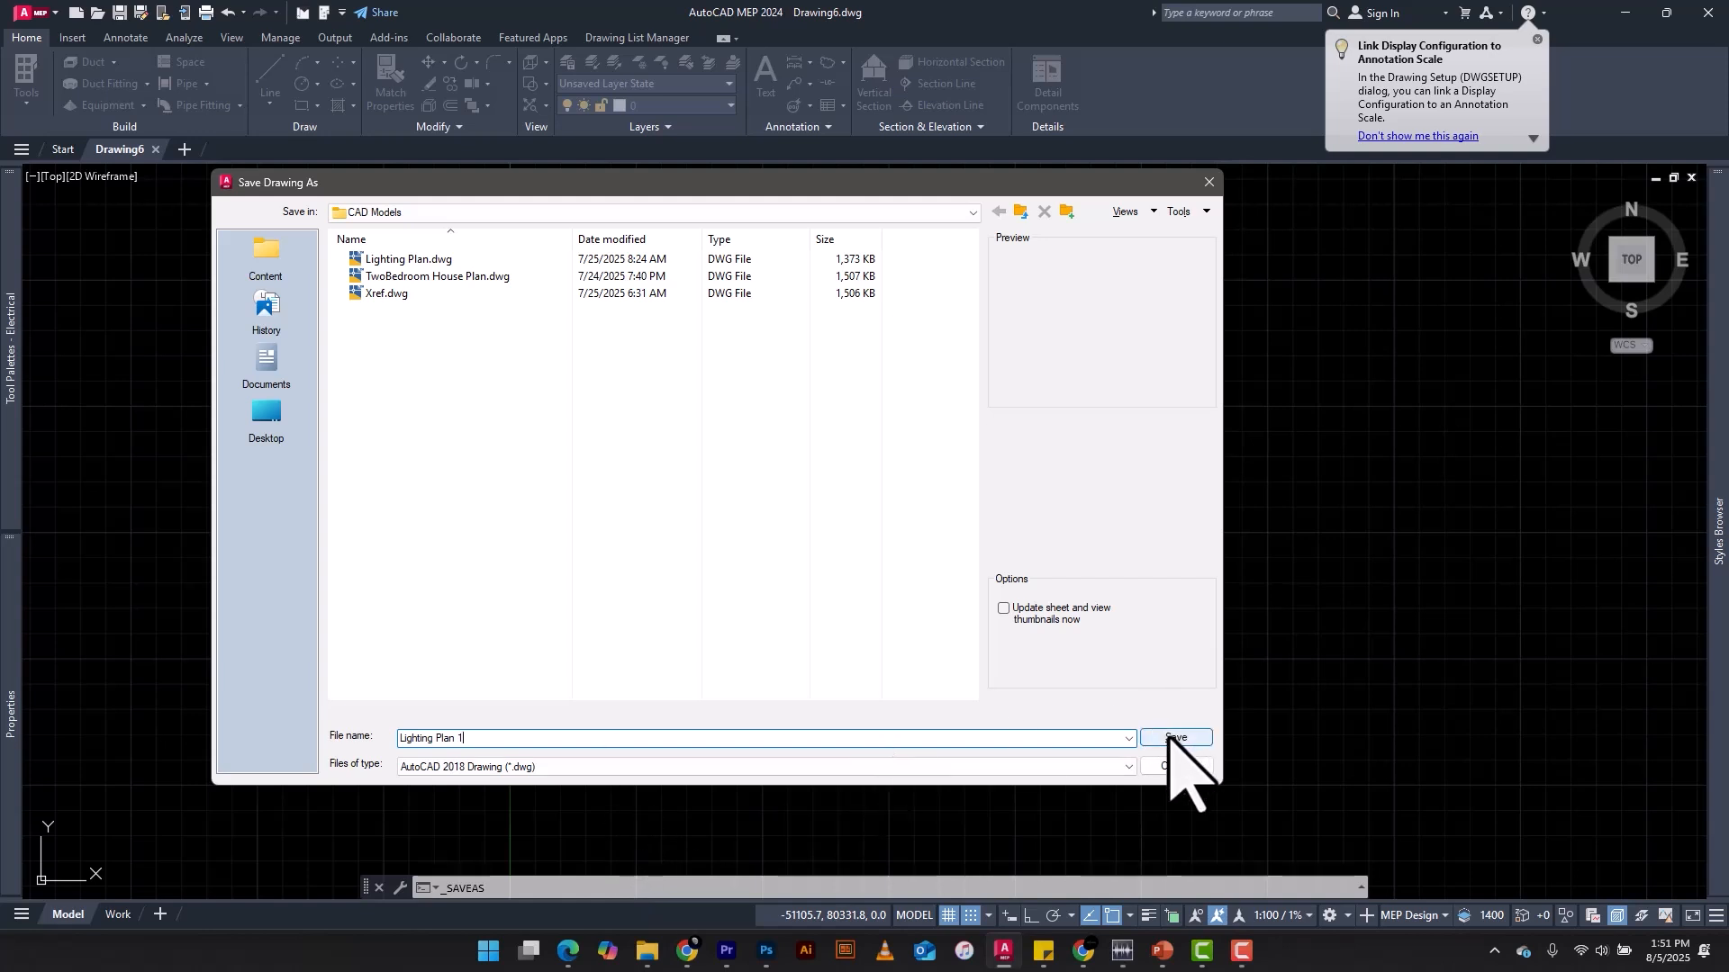
pyautogui.click(1166, 736)
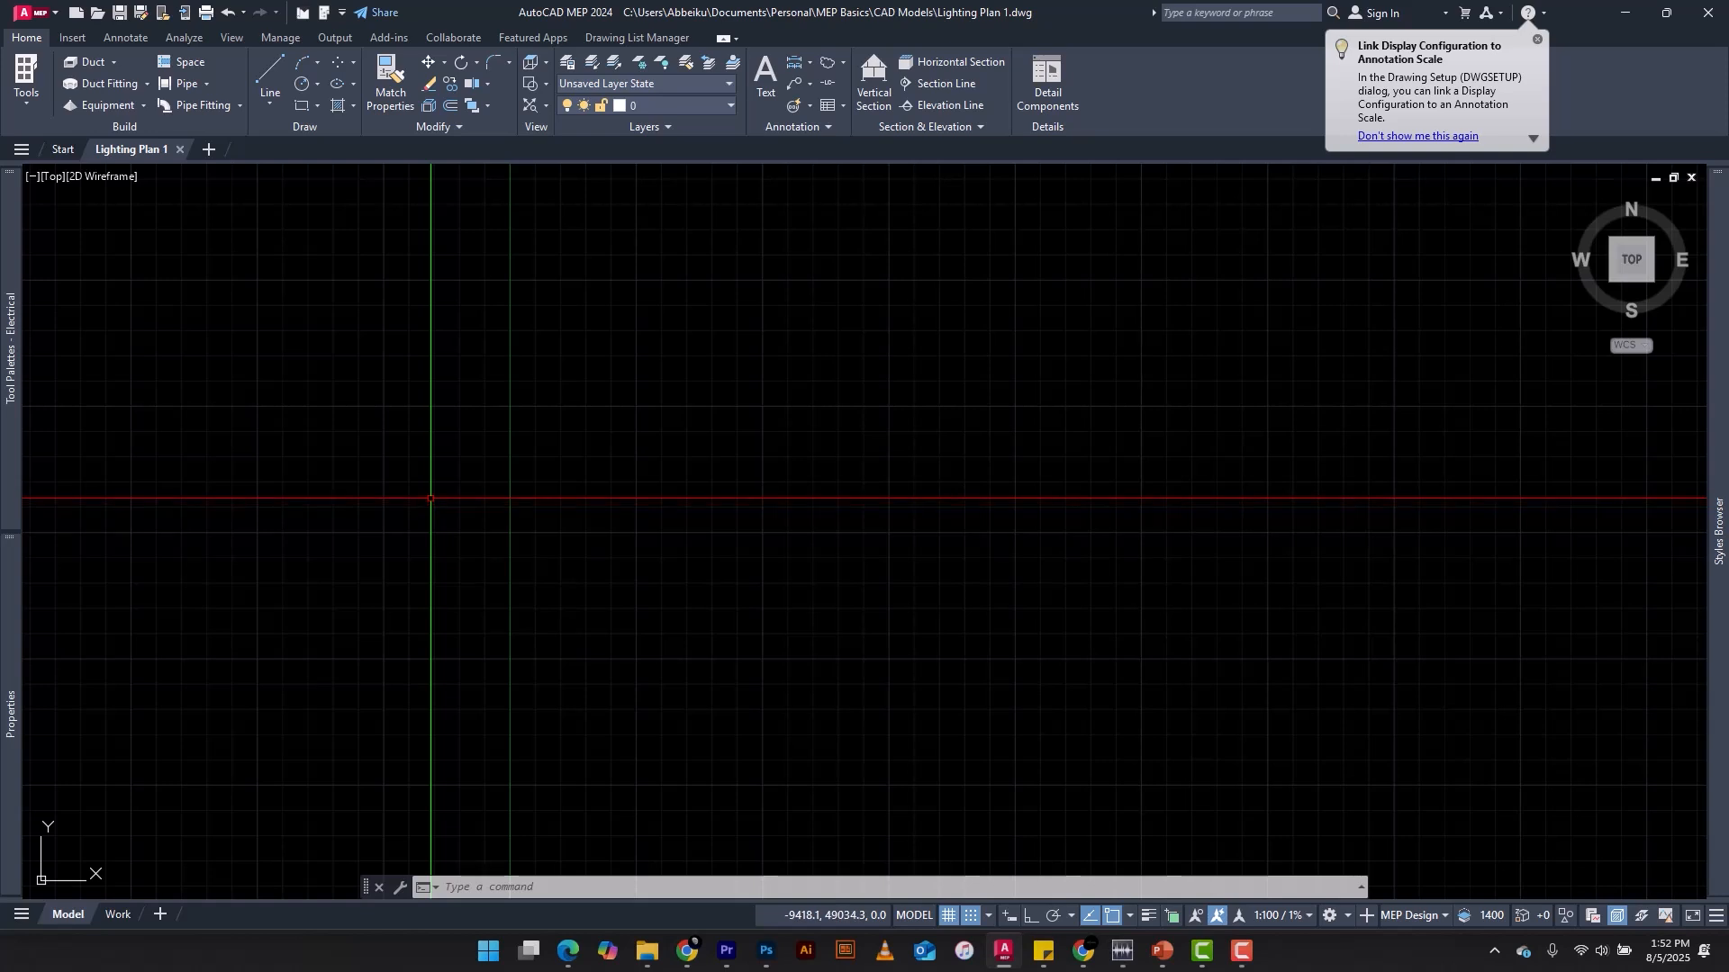
# Step: Start attaching a DWG external reference and browse to the CAD Models folder inside MEP Basics
pyautogui.write('xr')
pyautogui.press('Return')
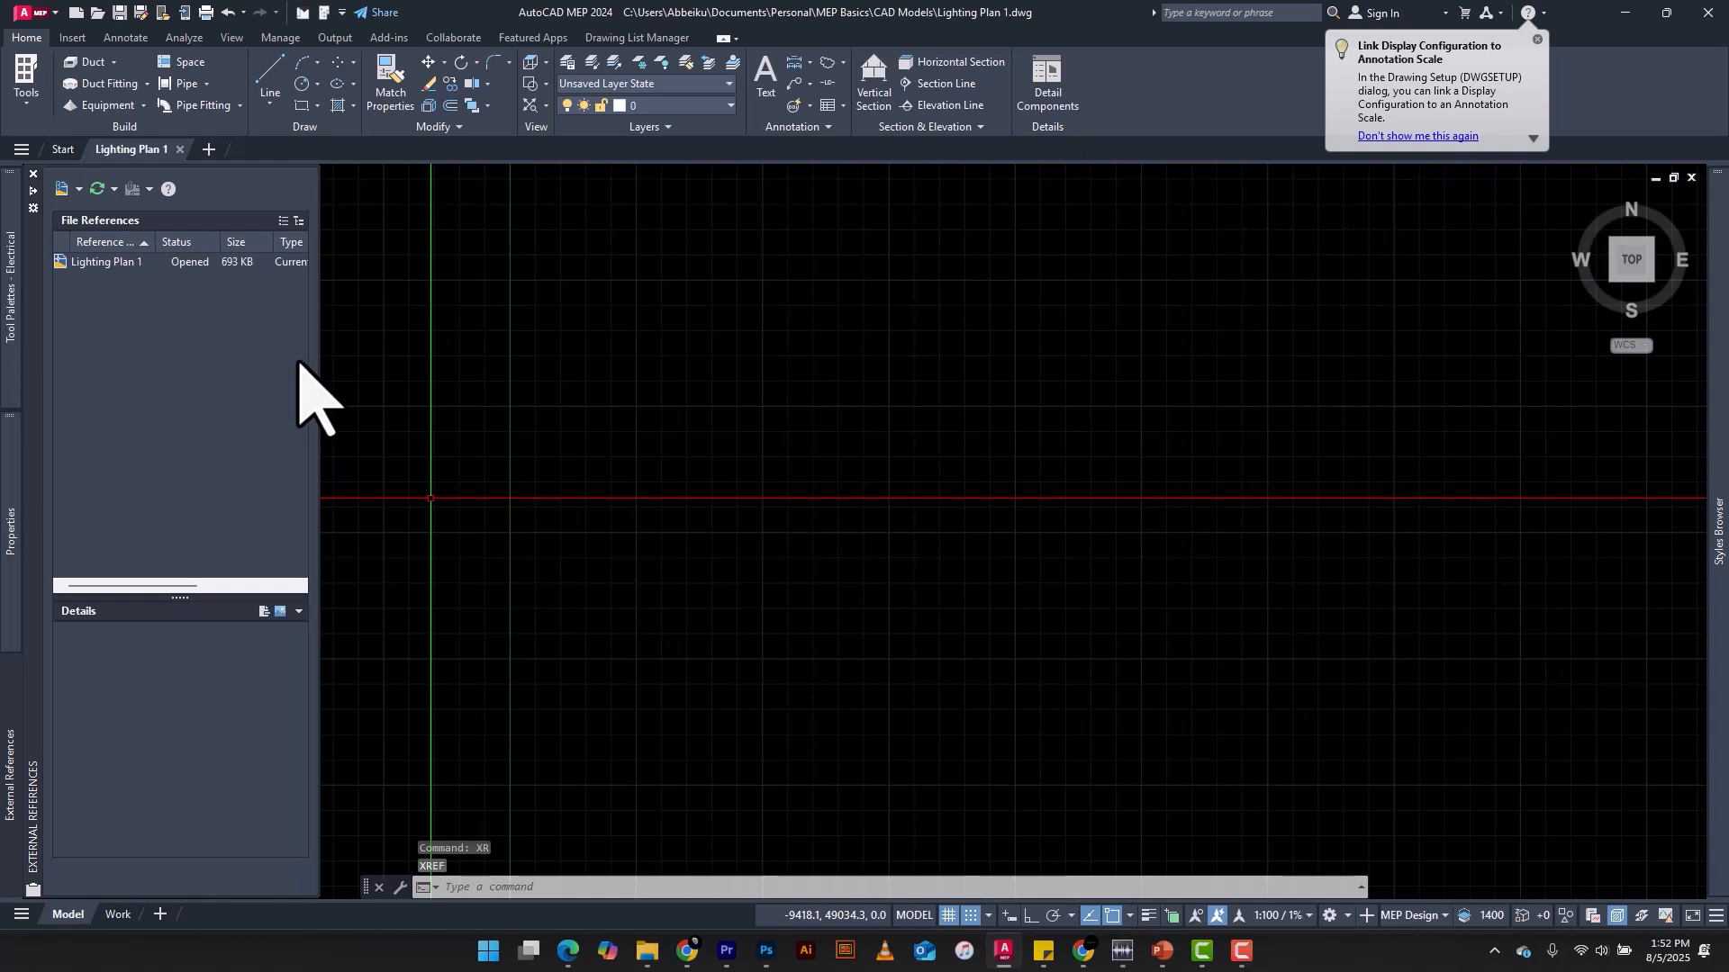
pyautogui.click(79, 190)
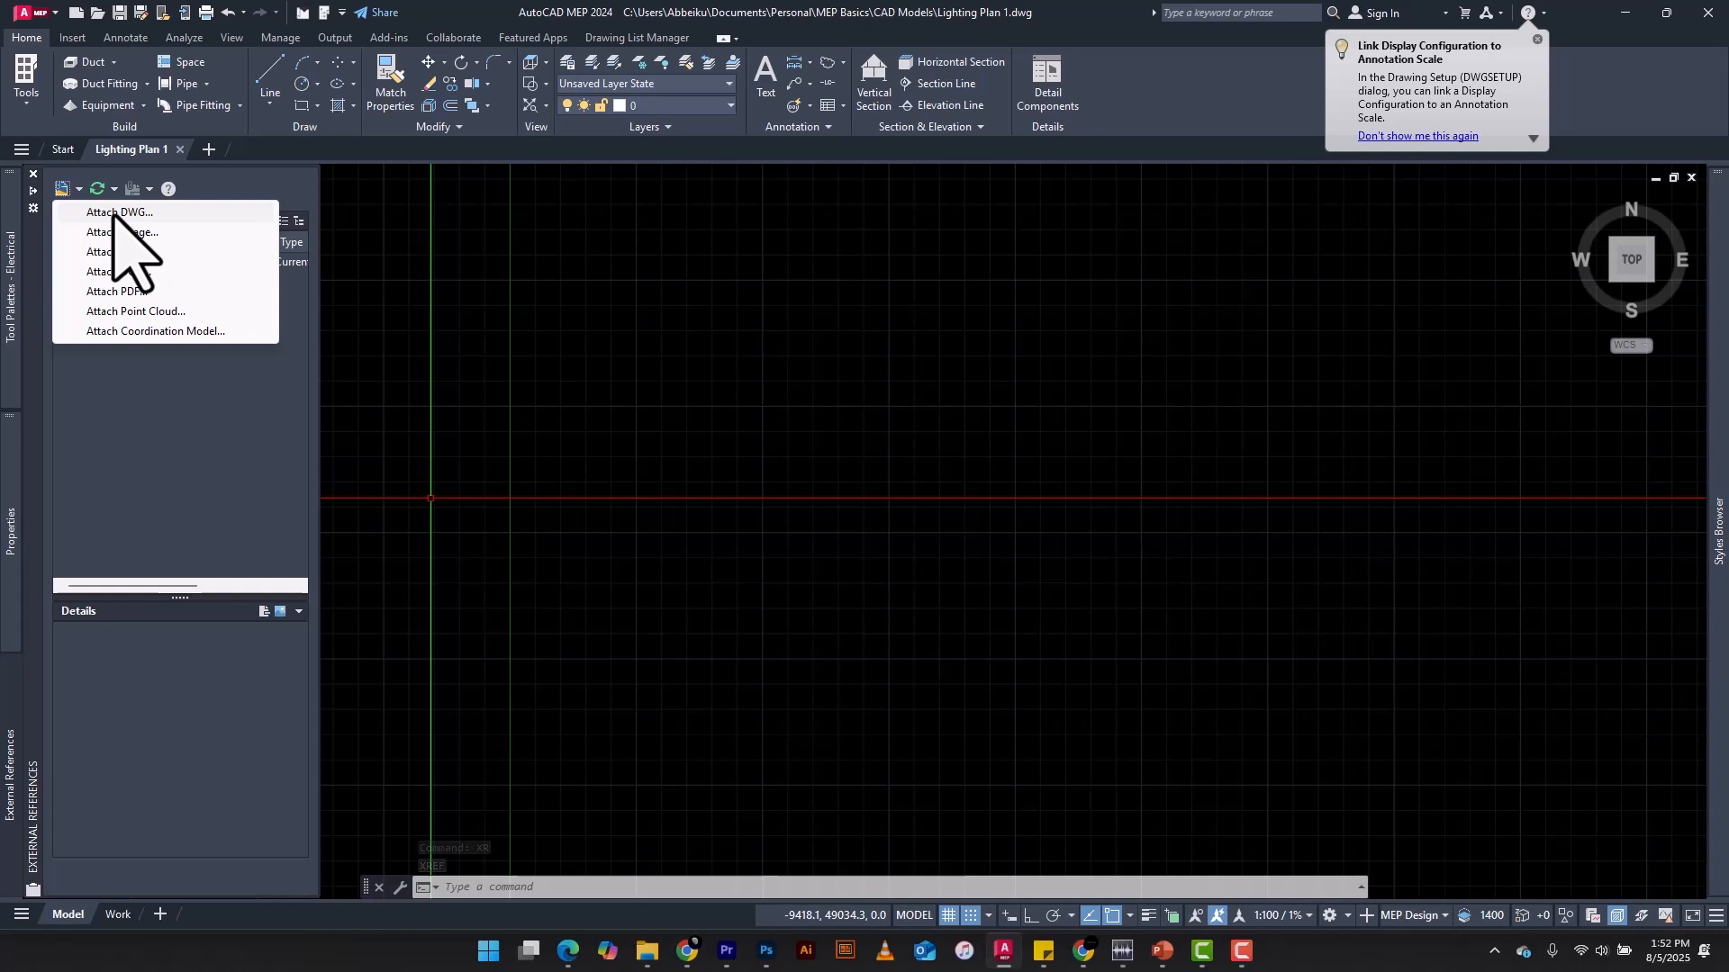
pyautogui.click(114, 214)
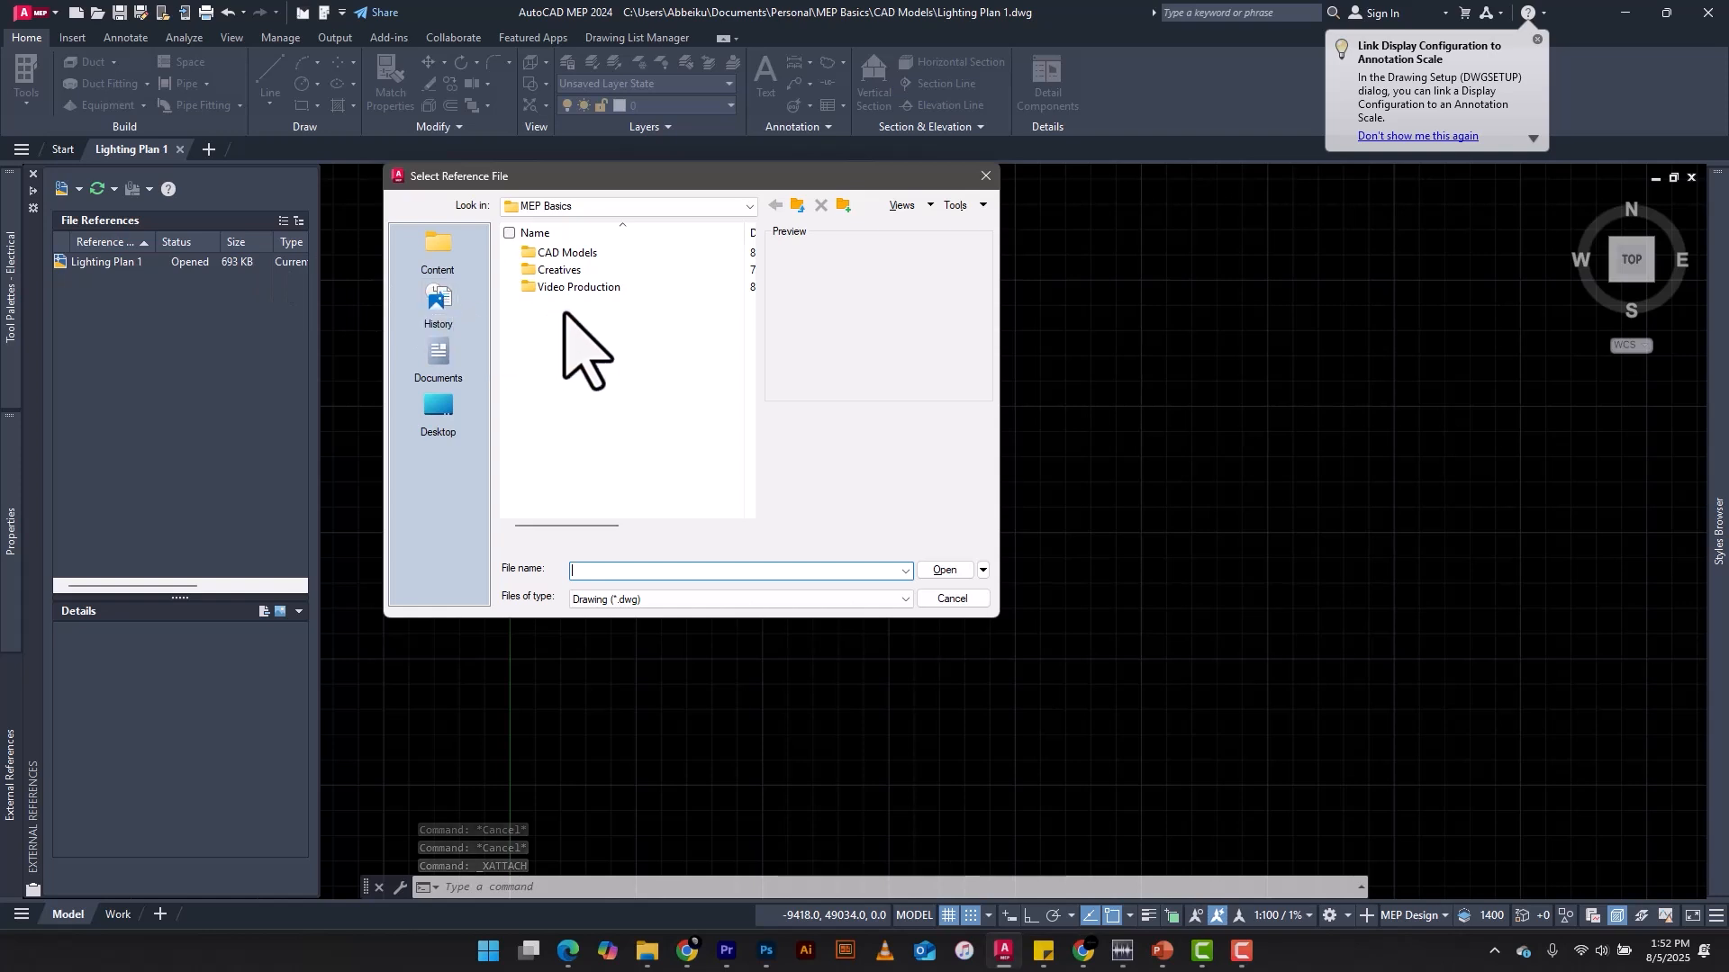
pyautogui.click(594, 206)
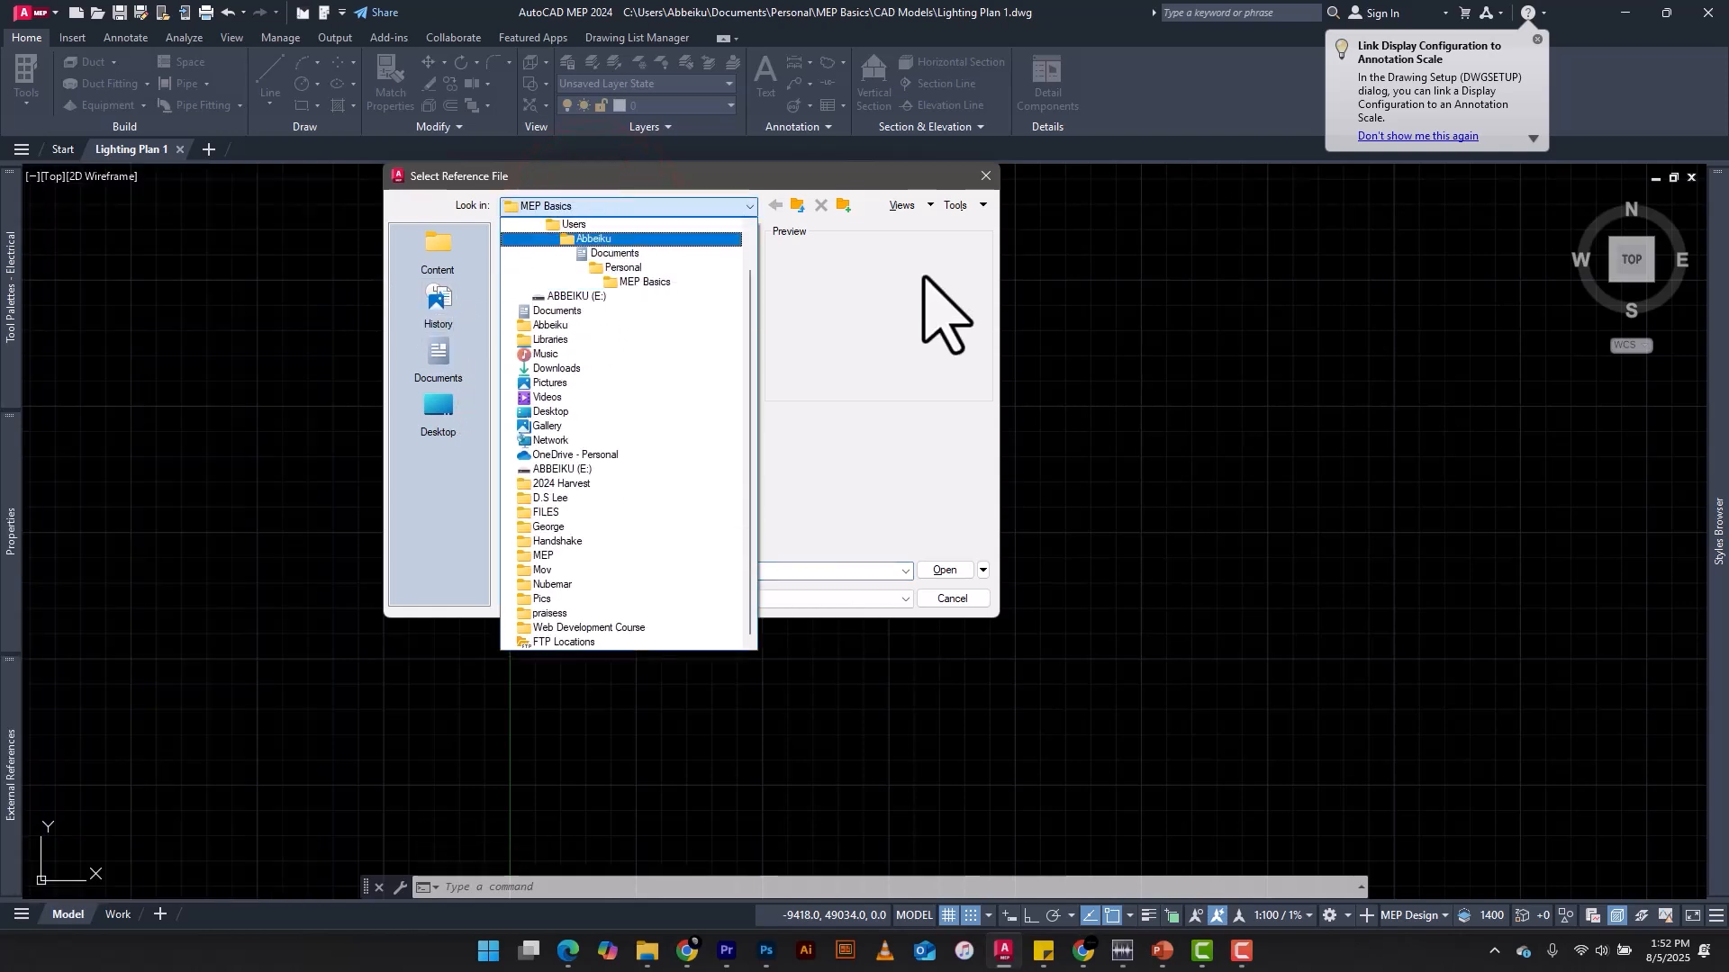
pyautogui.click(876, 298)
pyautogui.doubleClick(598, 253)
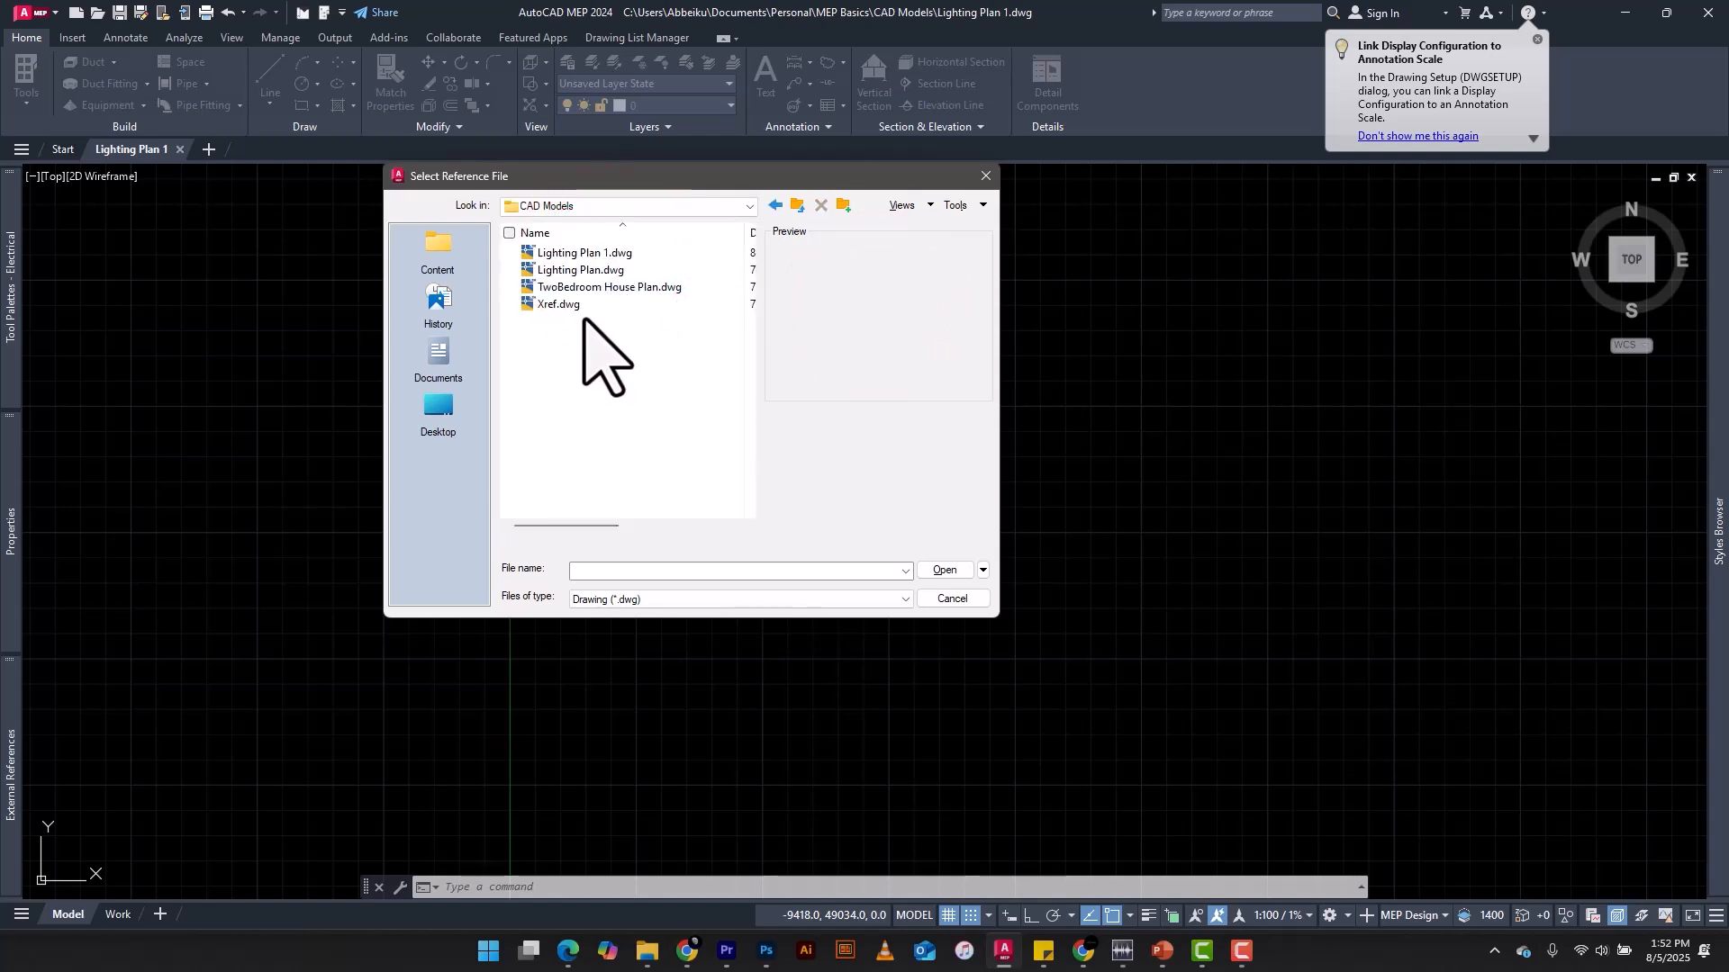
# Step: Attach Xref.dwg as an overlay with a relative path, scale 1 and insertion point 0,0,0
pyautogui.click(563, 304)
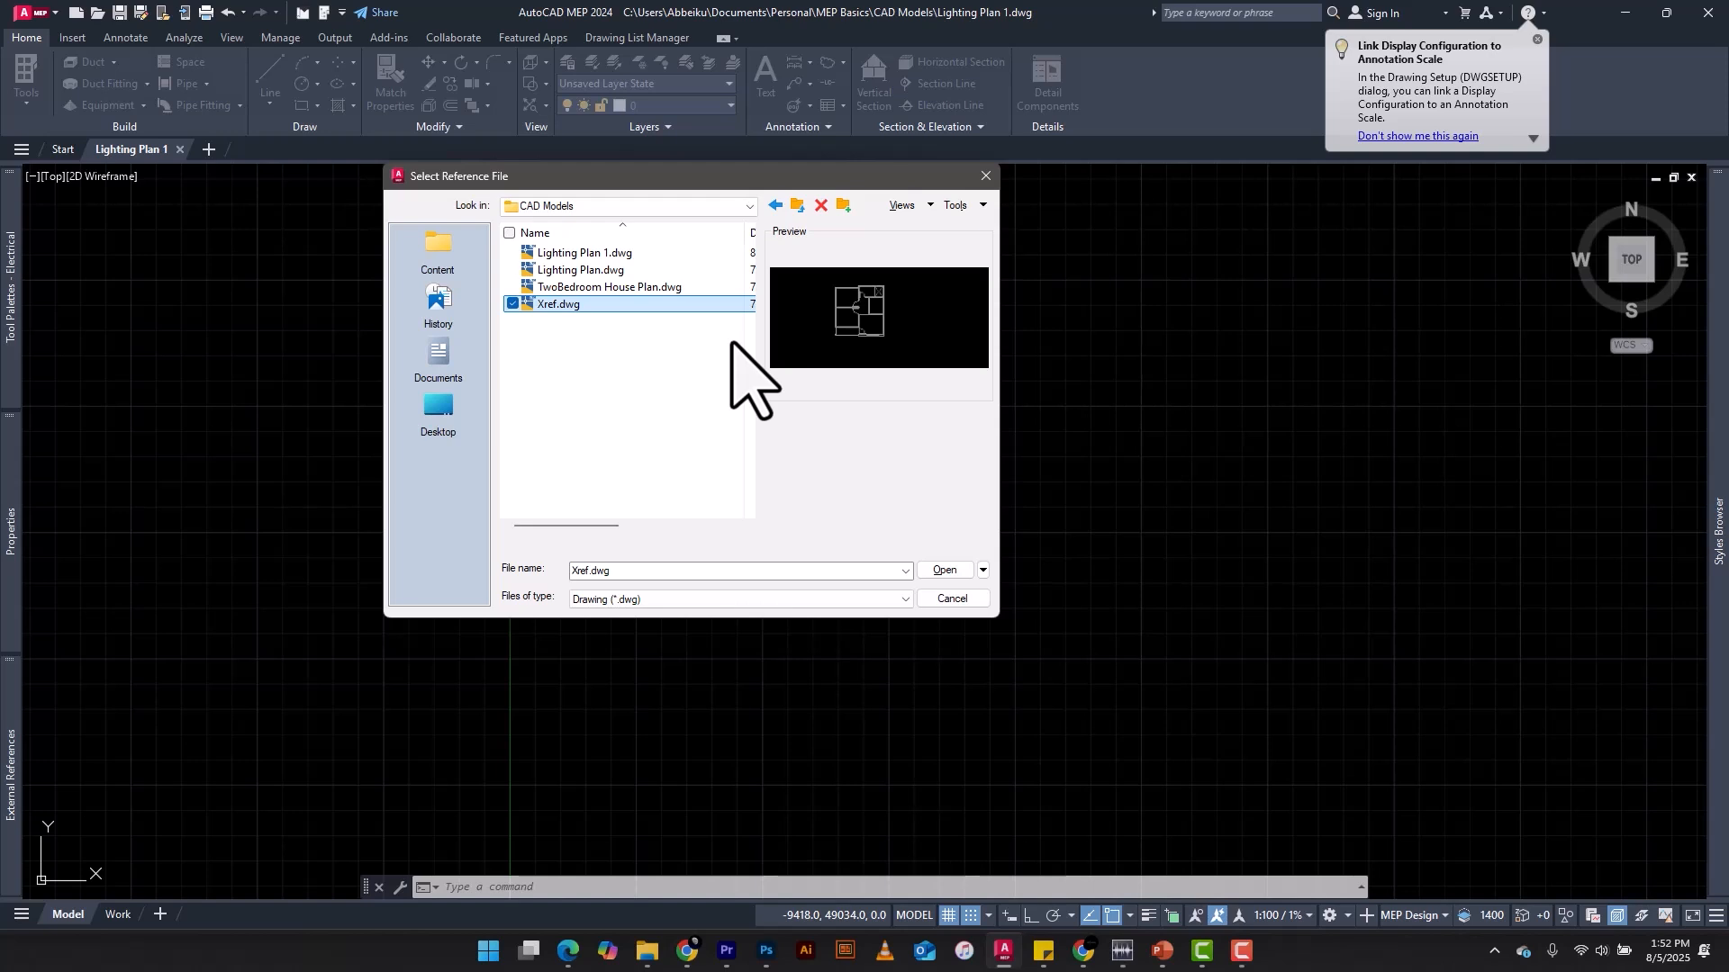
pyautogui.click(621, 288)
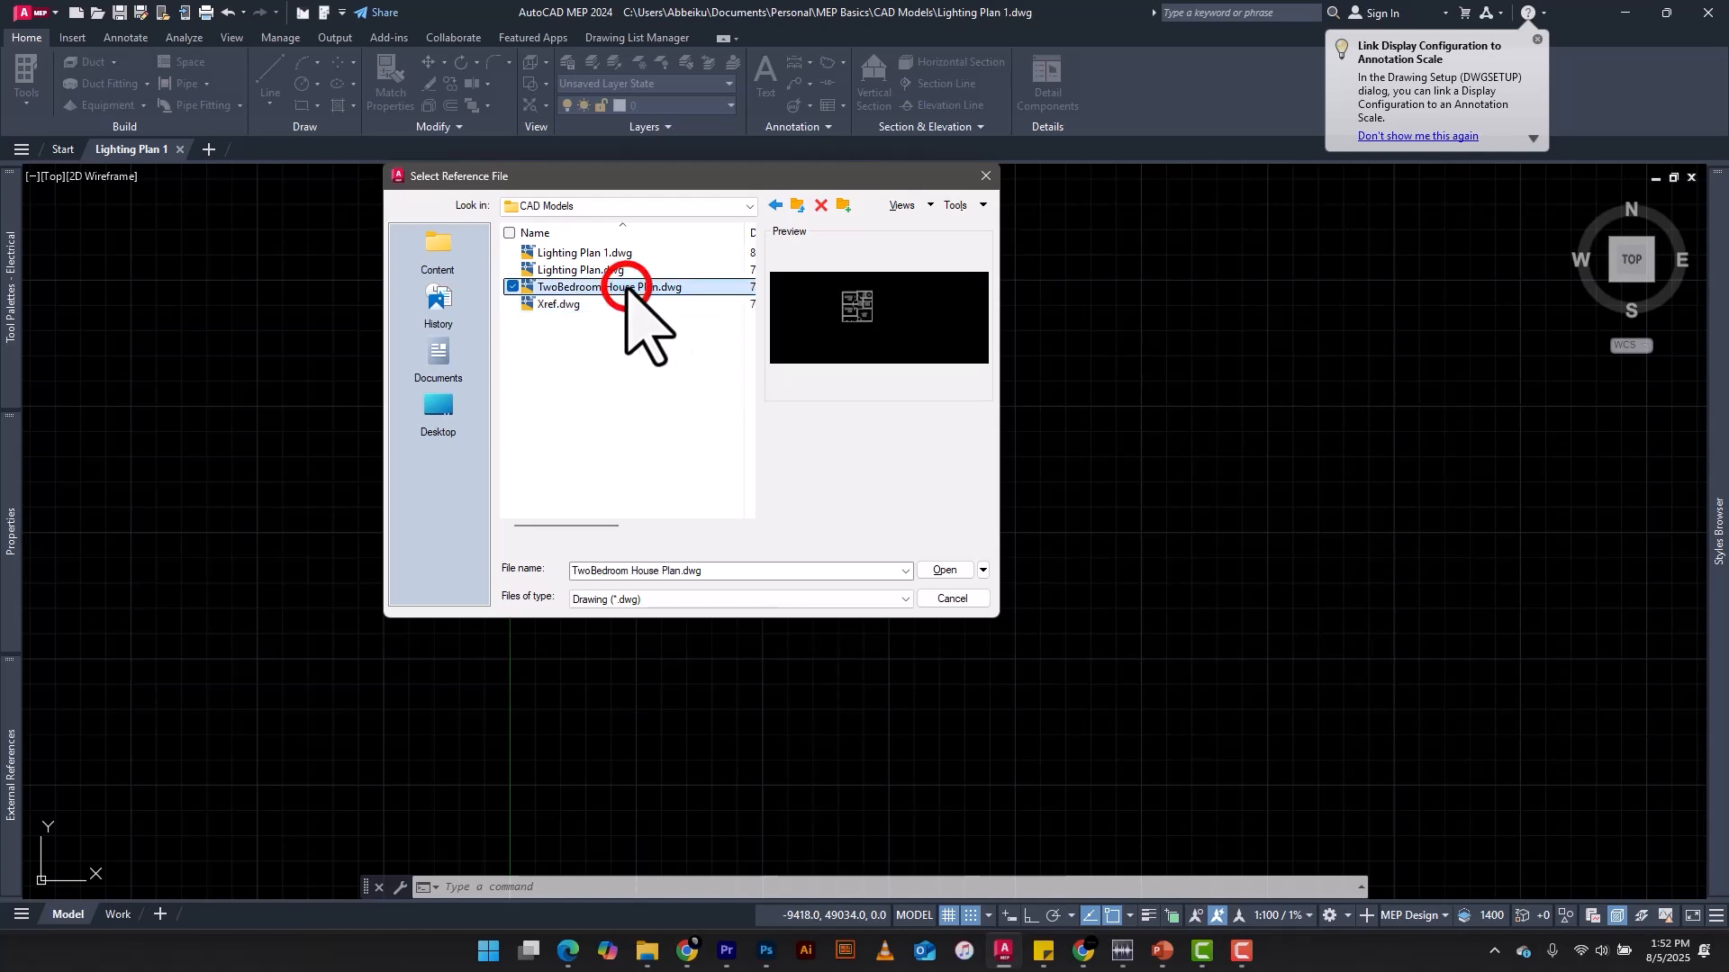
pyautogui.click(545, 305)
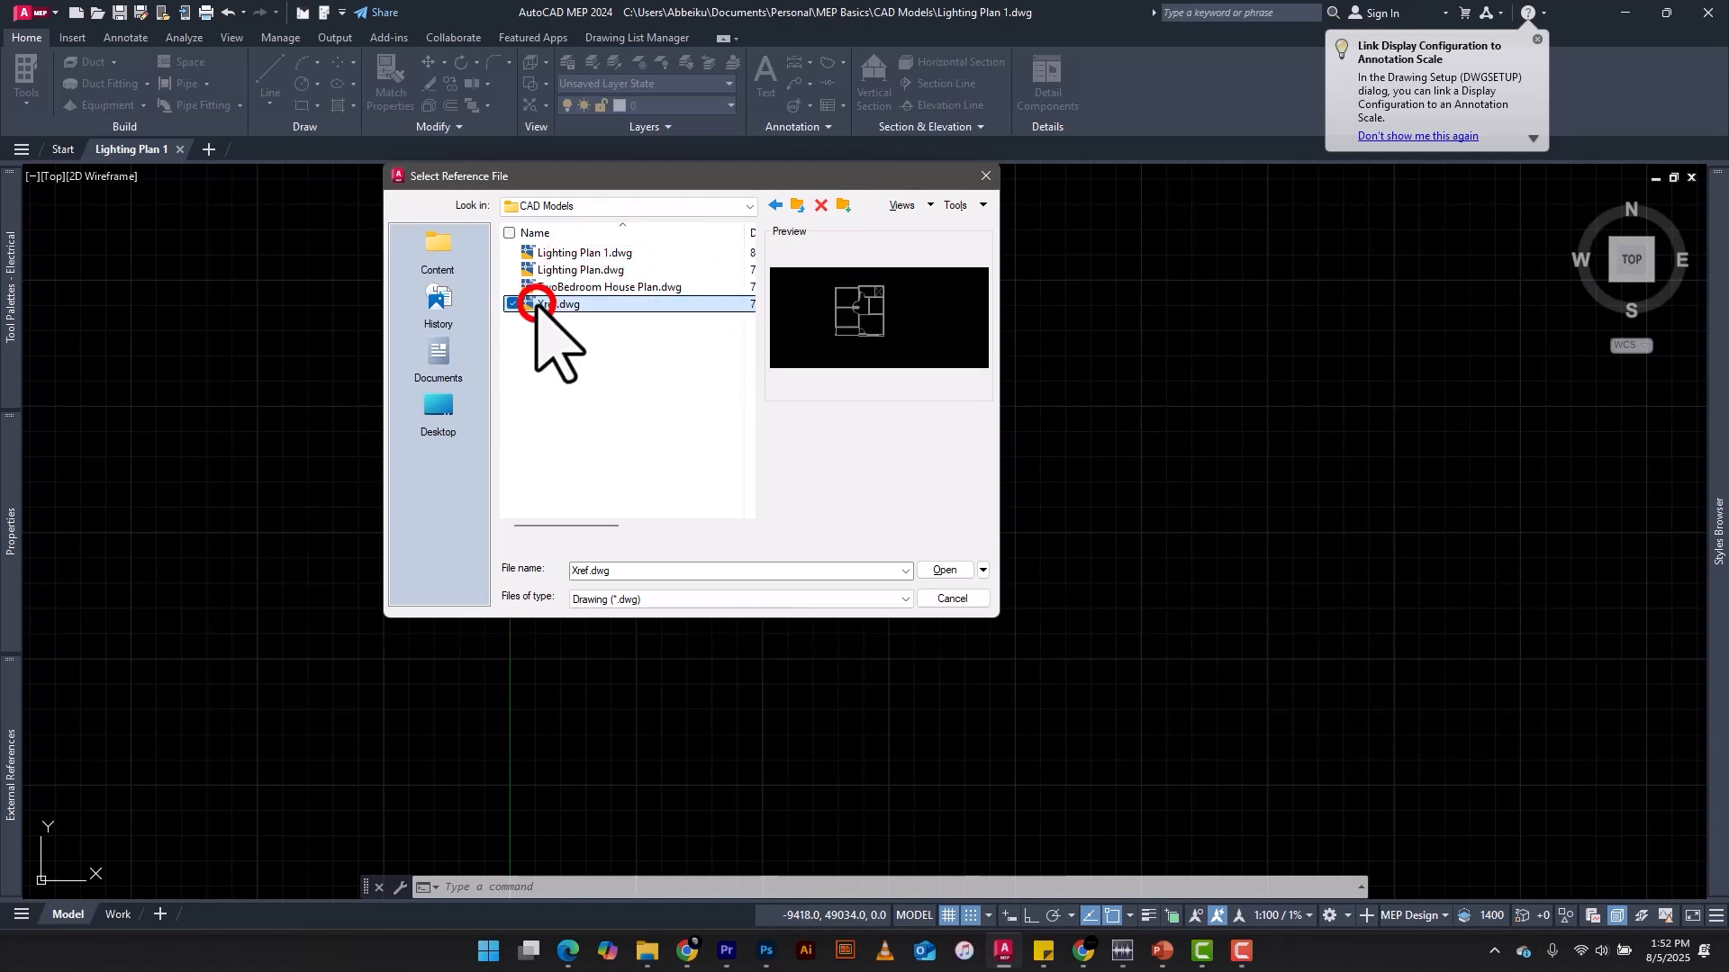
pyautogui.click(943, 571)
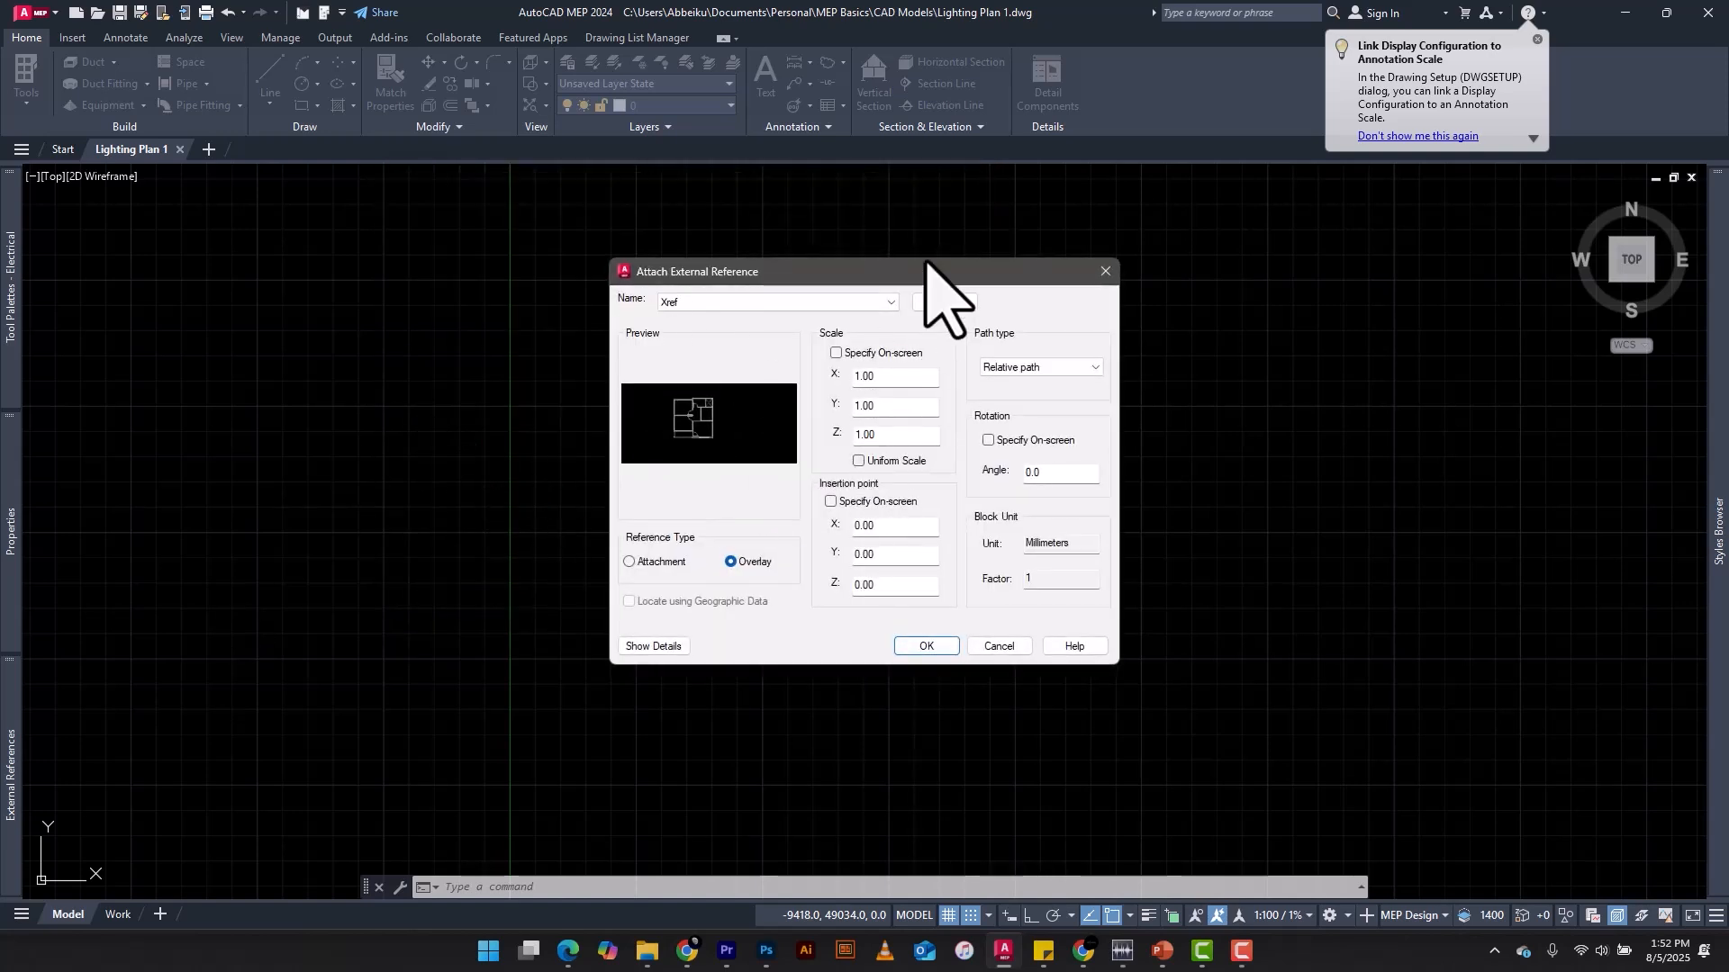
pyautogui.moveTo(882, 270); pyautogui.dragTo(686, 217)
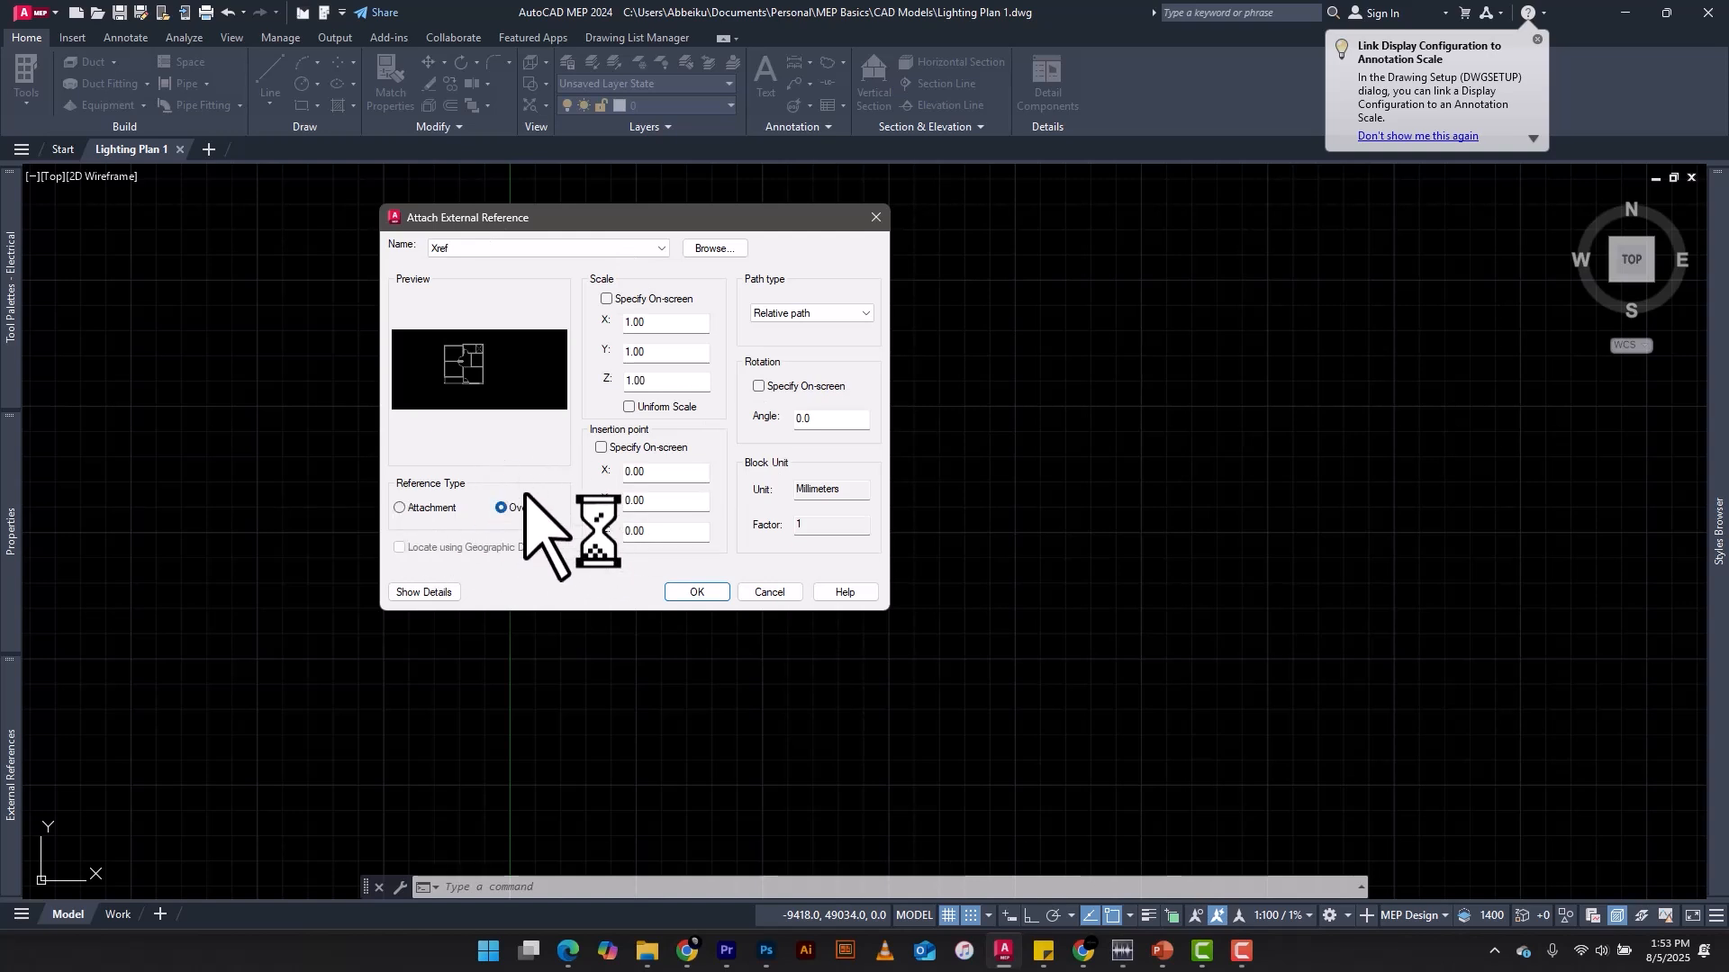
pyautogui.click(706, 594)
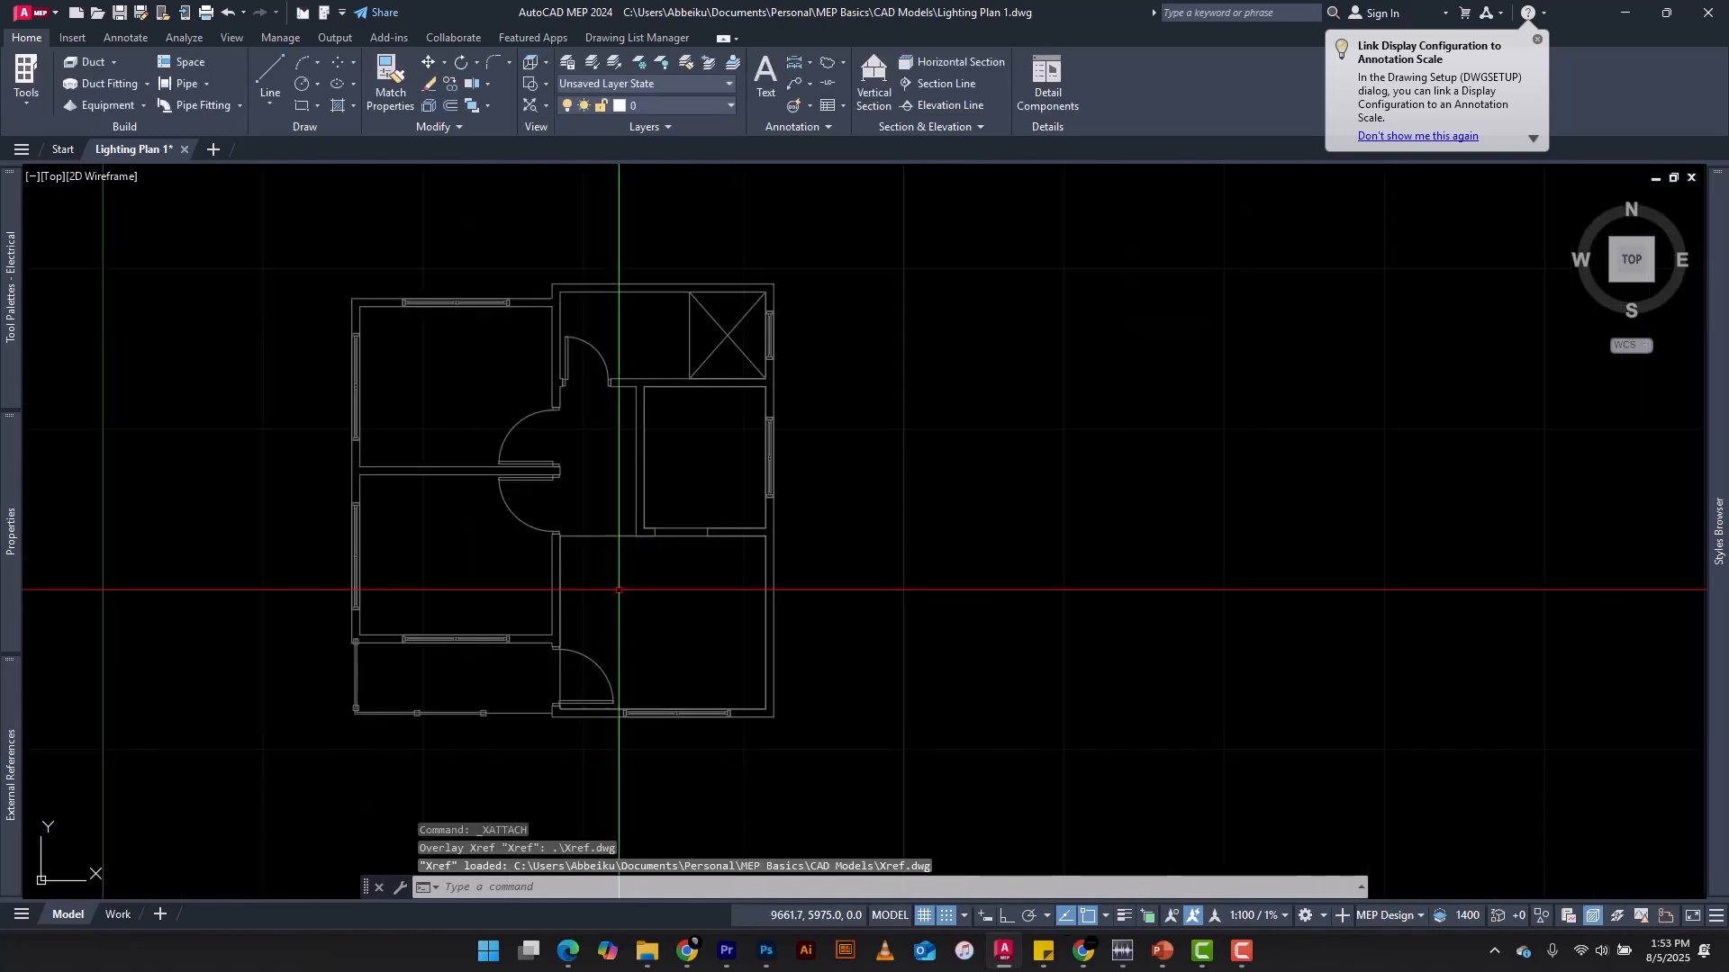
# Step: Thaw the layers Xref|A-Space-G and Xref|A-Room-T of the attached floor plan
pyautogui.scroll(-2, 621, 576)
pyautogui.scroll(6, 549, 468)
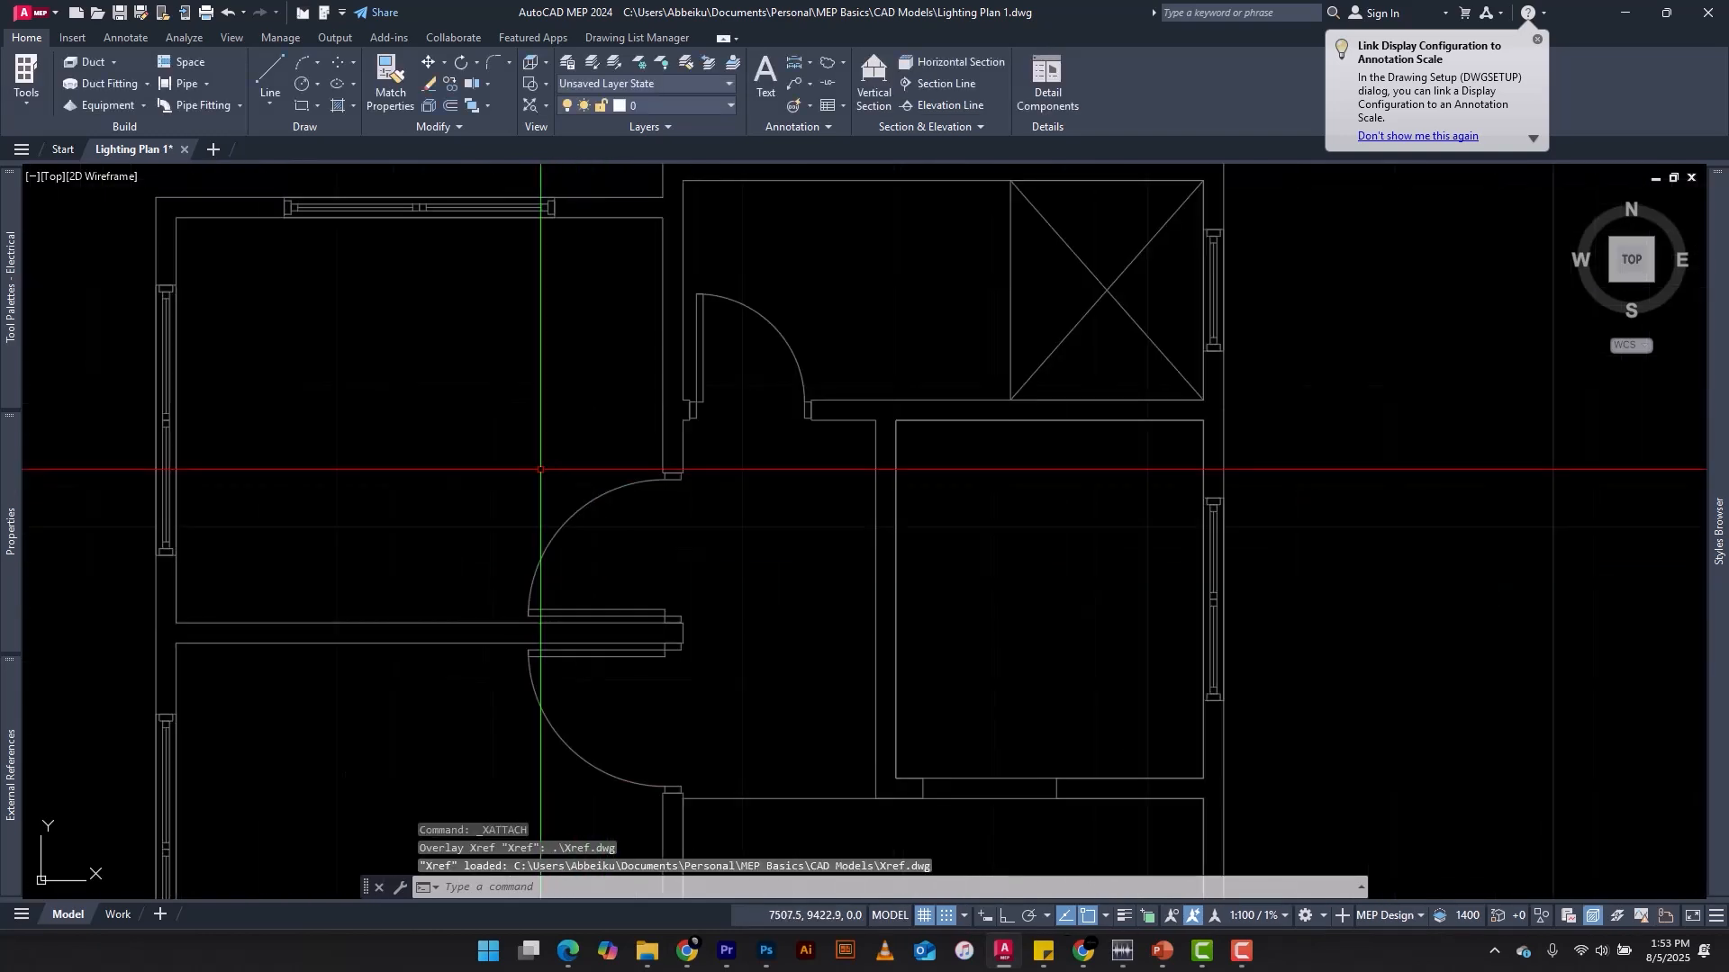
pyautogui.scroll(-4, 540, 363)
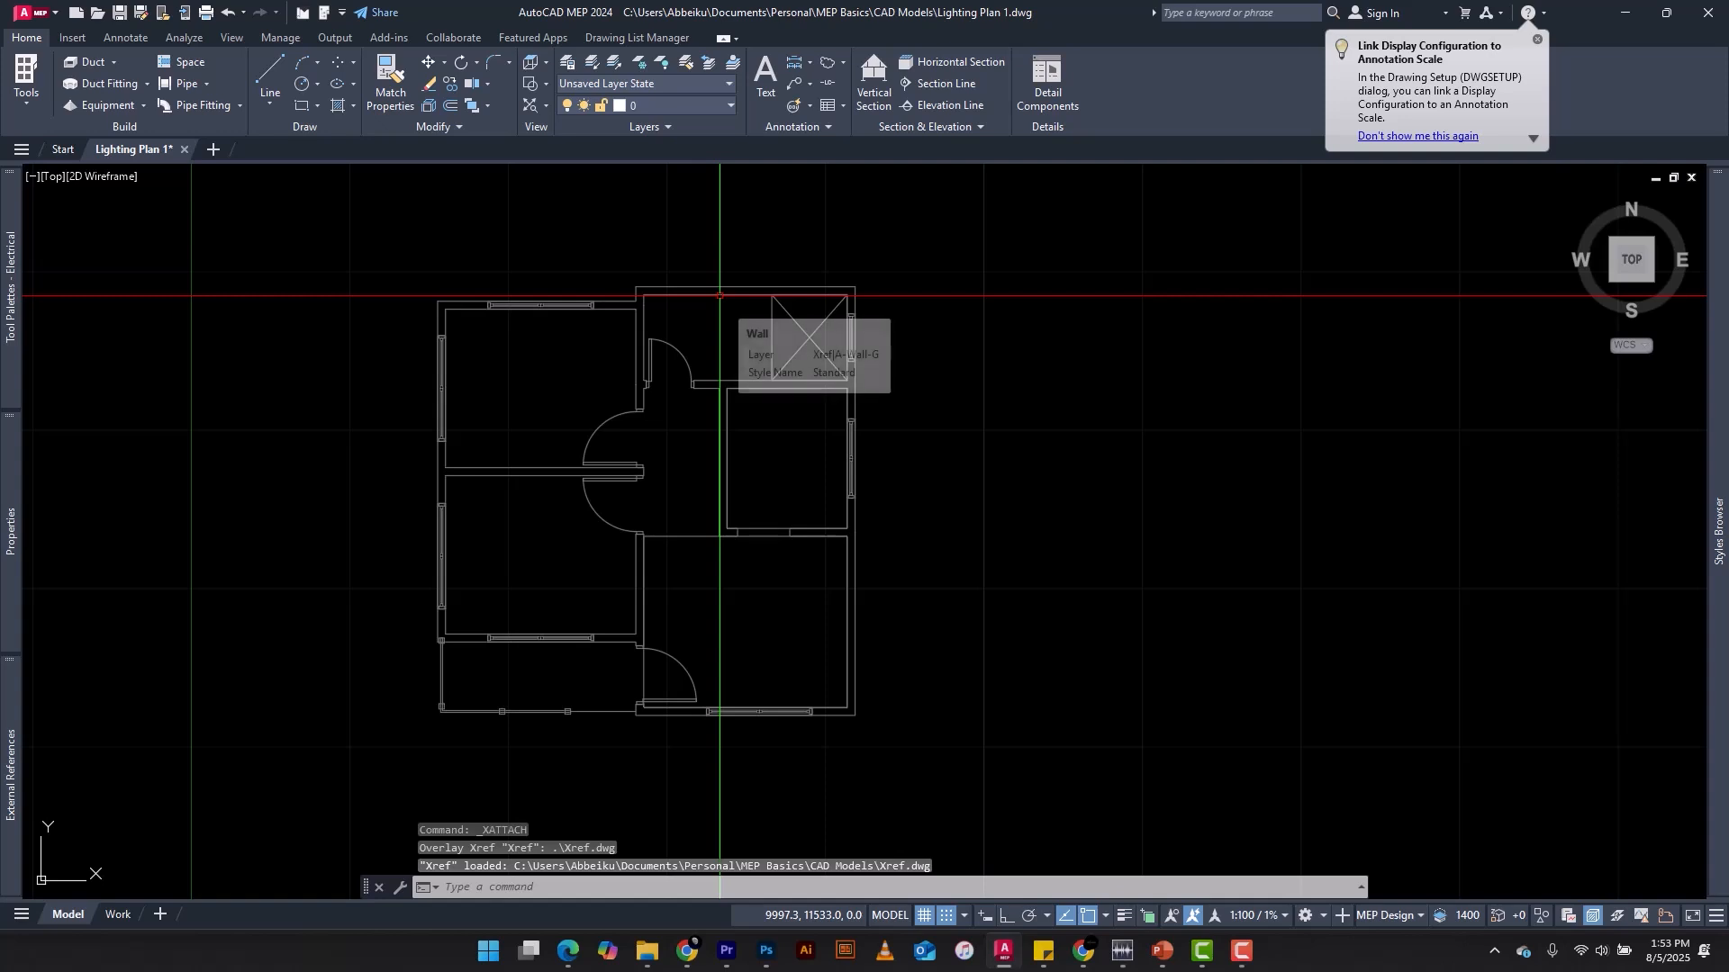
pyautogui.click(669, 106)
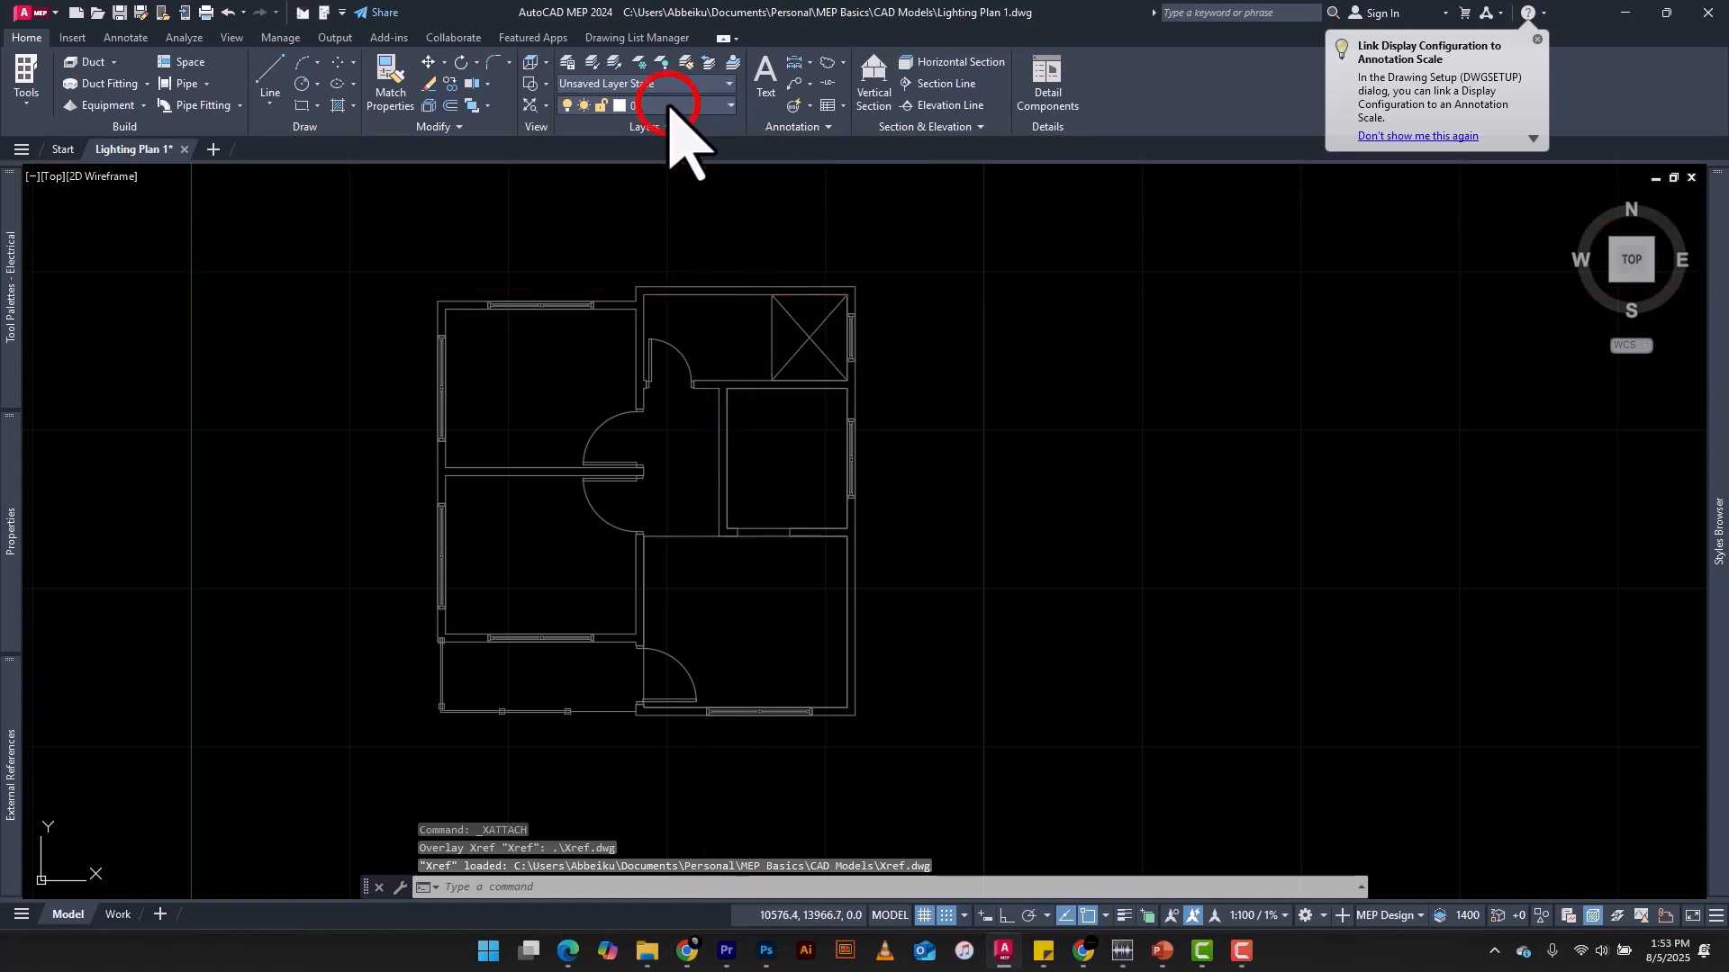
pyautogui.click(657, 107)
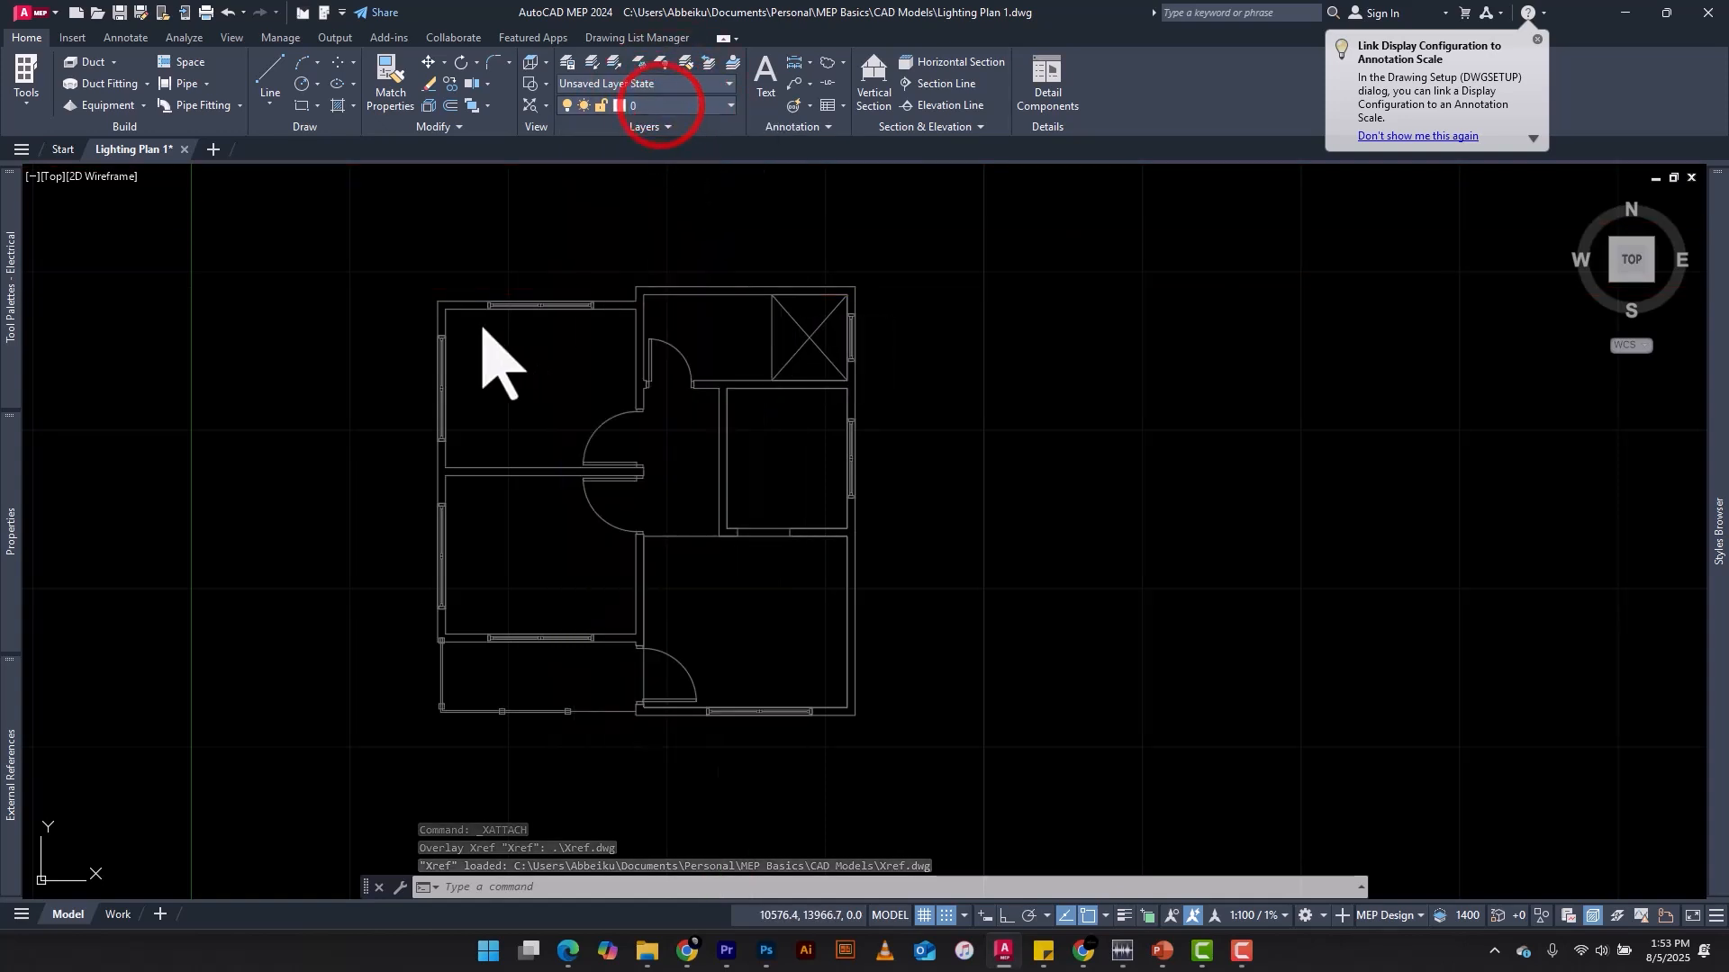
pyautogui.click(674, 108)
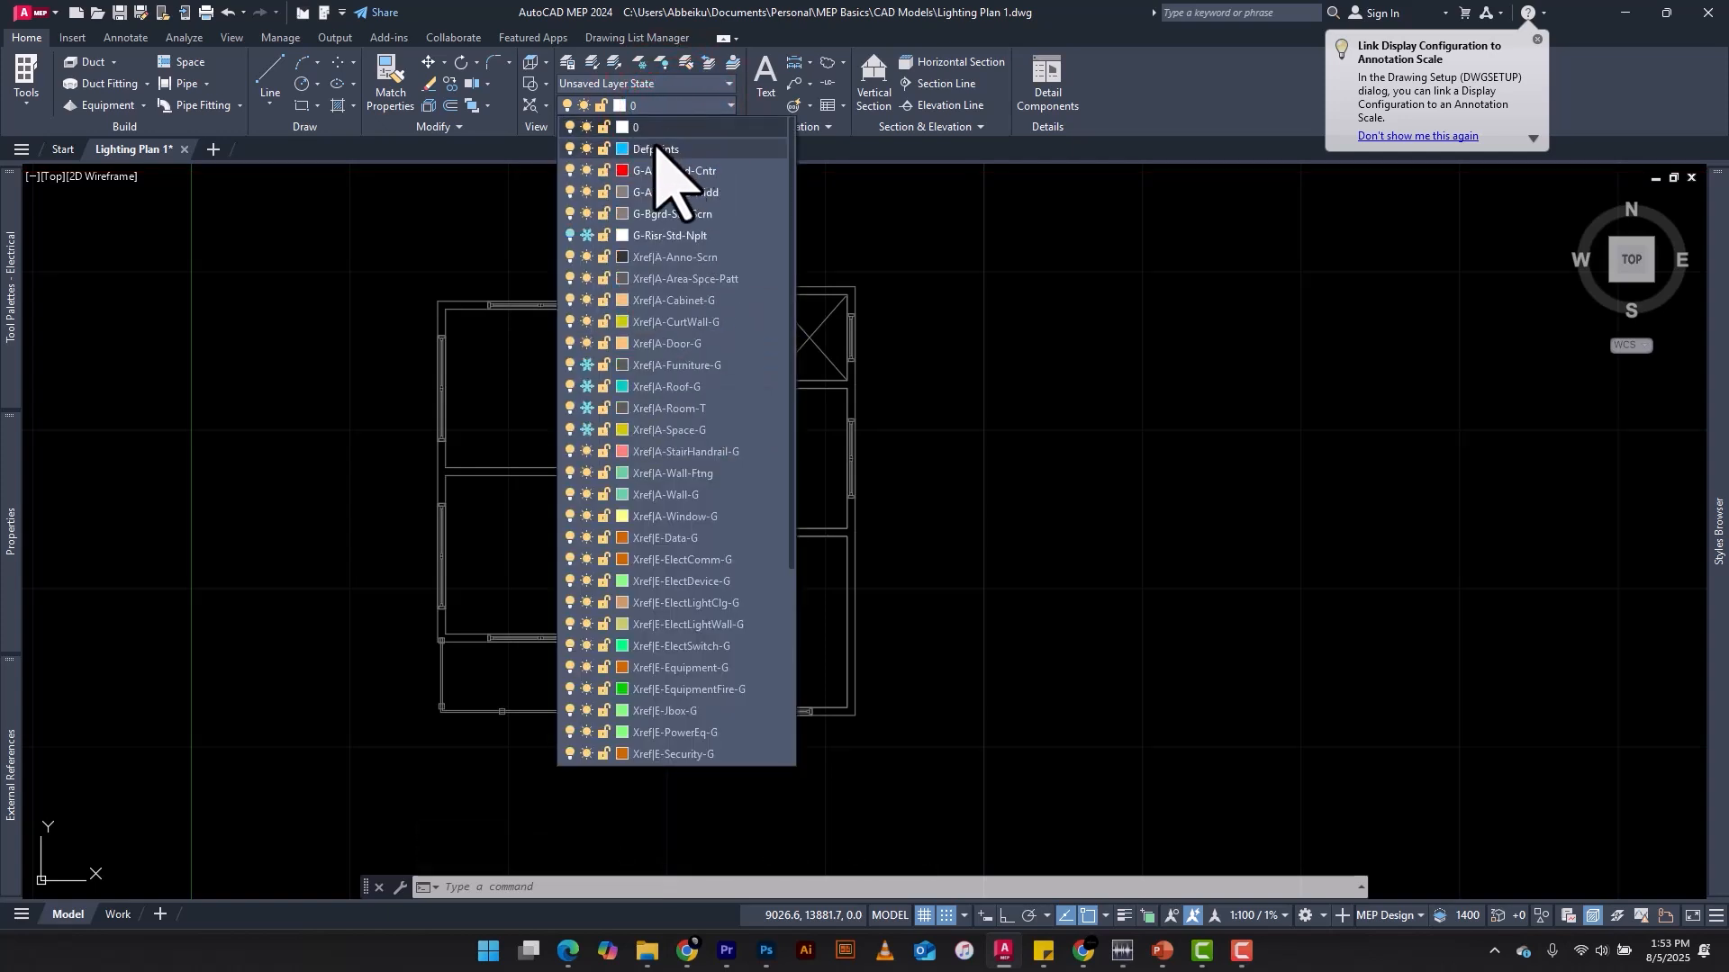
pyautogui.click(586, 429)
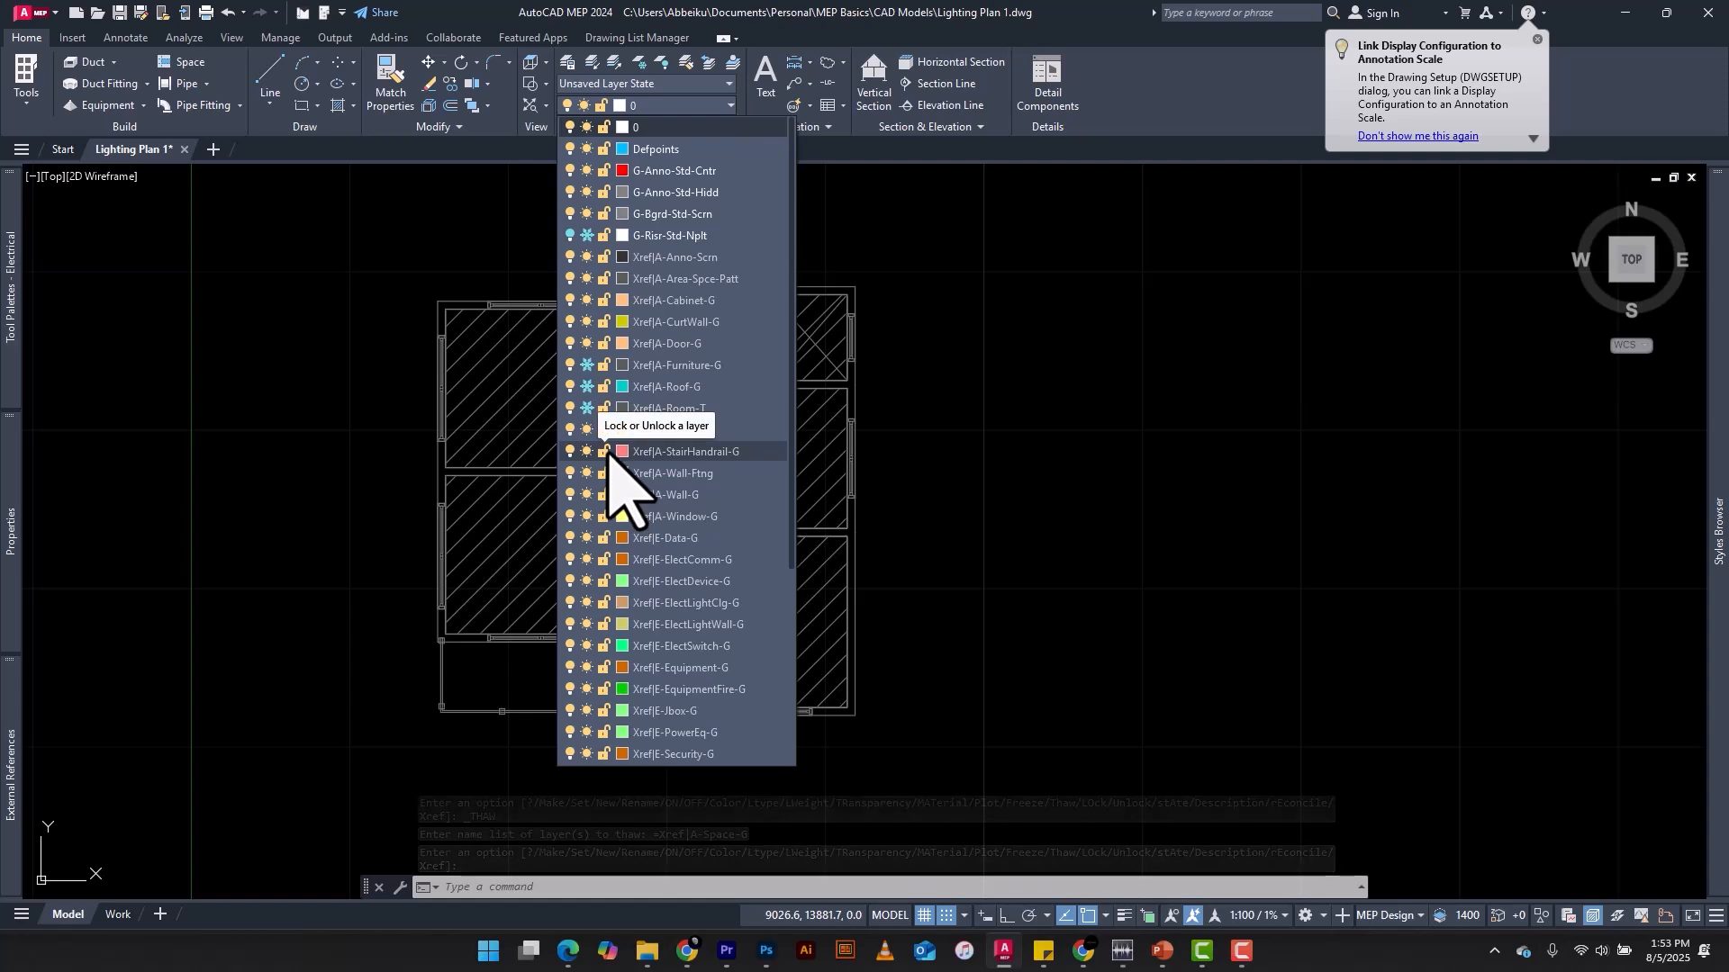
pyautogui.click(587, 408)
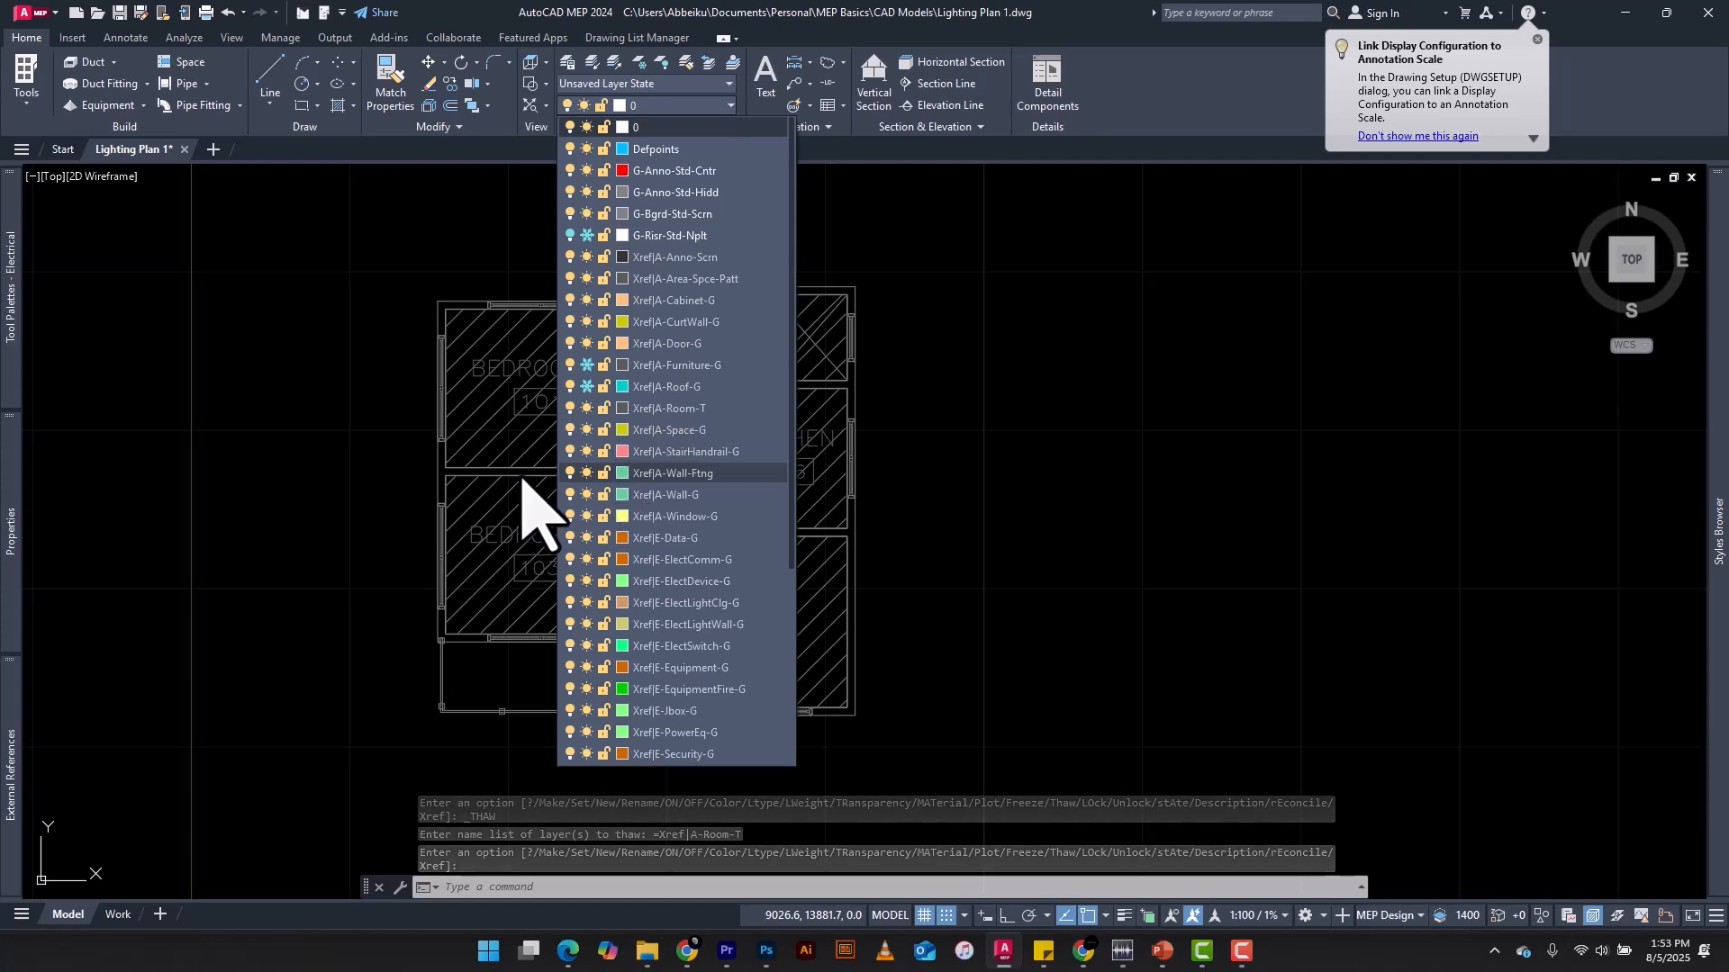
pyautogui.click(348, 379)
# Step: Examine the room names, room numbers and space hatching across the whole floor plan
pyautogui.scroll(4, 714, 462)
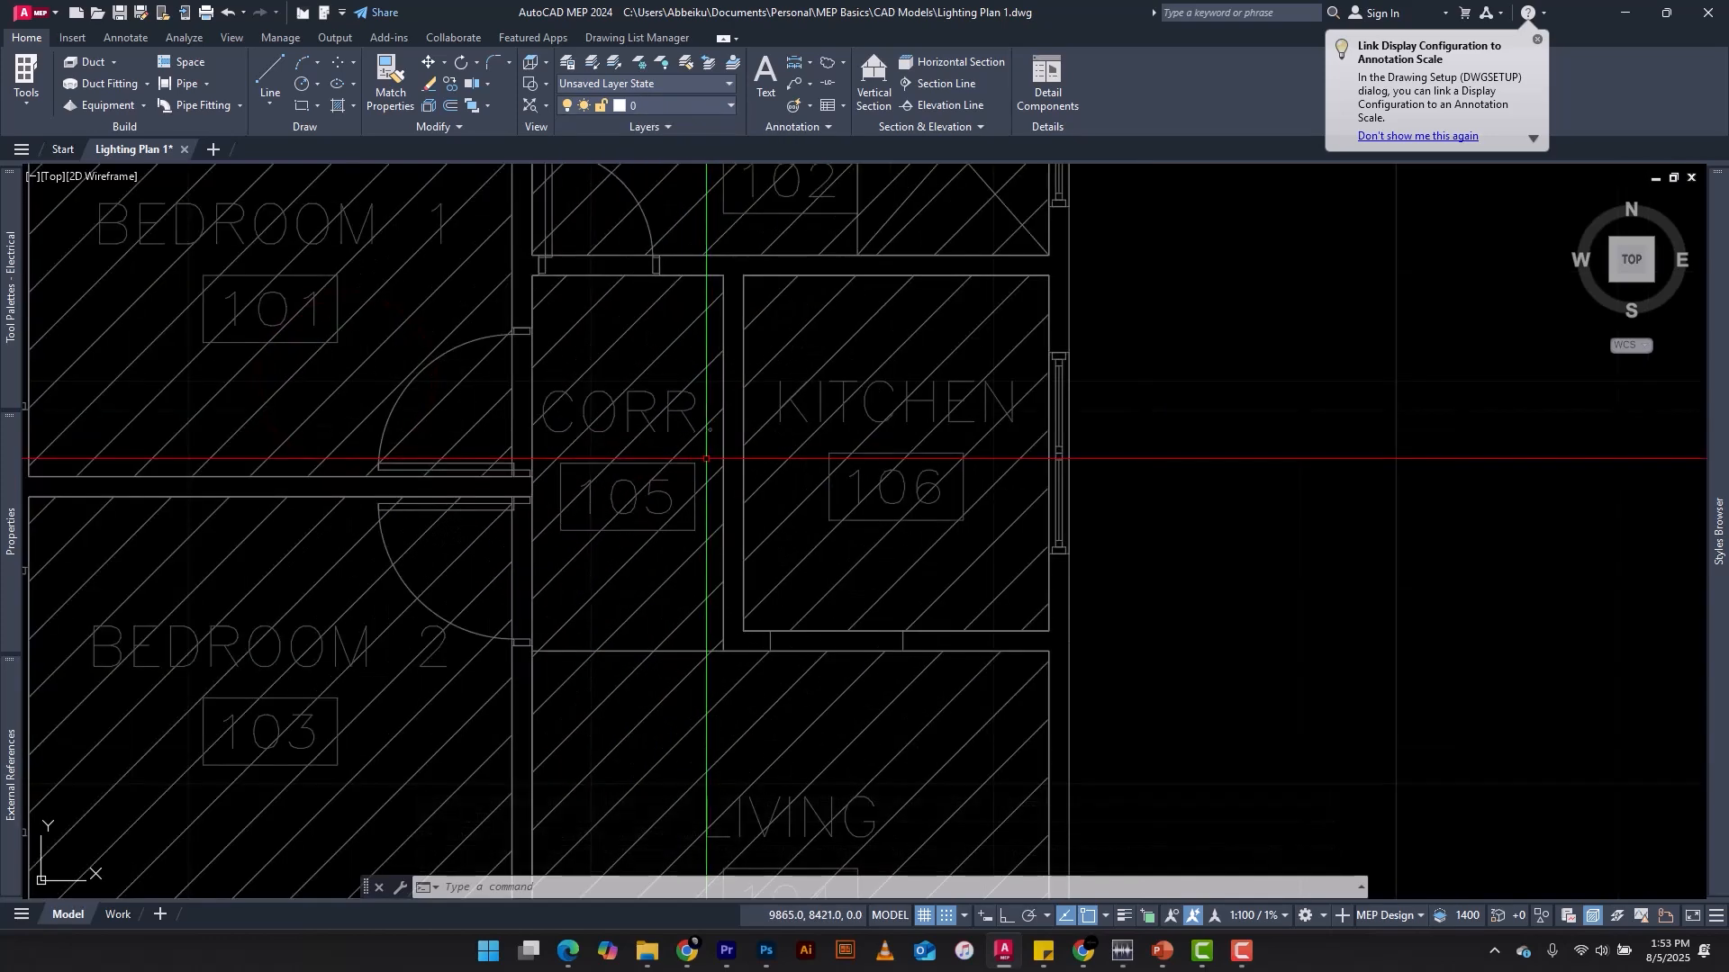
pyautogui.scroll(-4, 618, 471)
pyautogui.scroll(6, 618, 387)
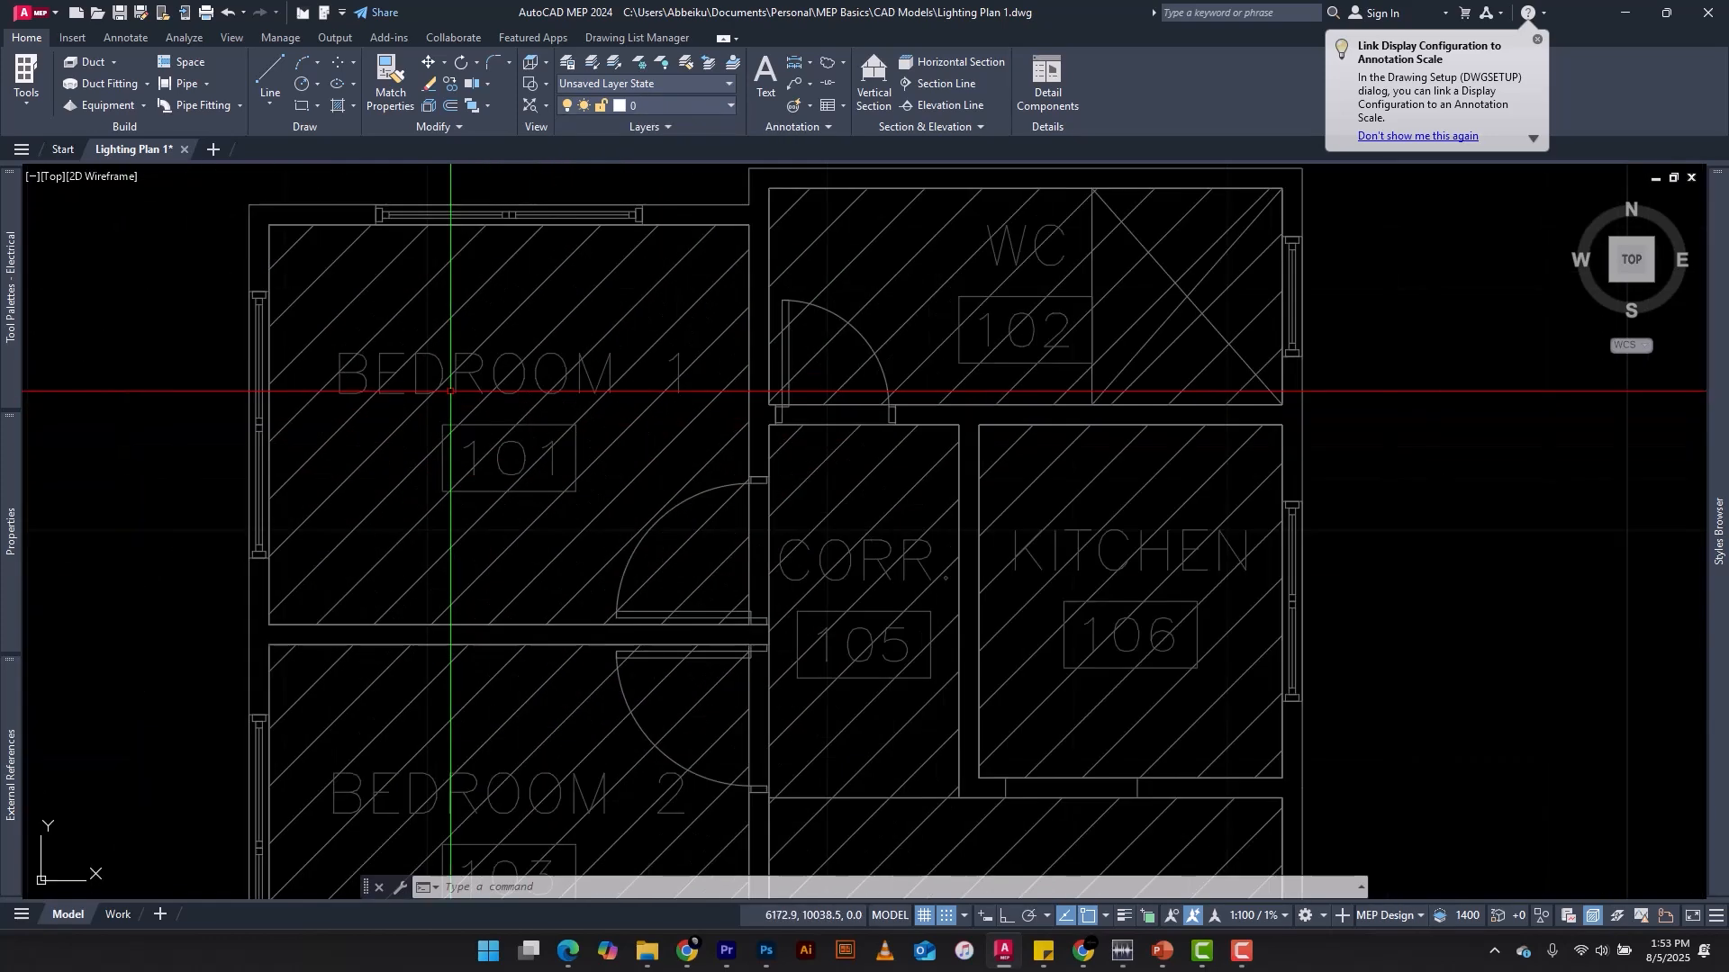
pyautogui.scroll(-6, 522, 579)
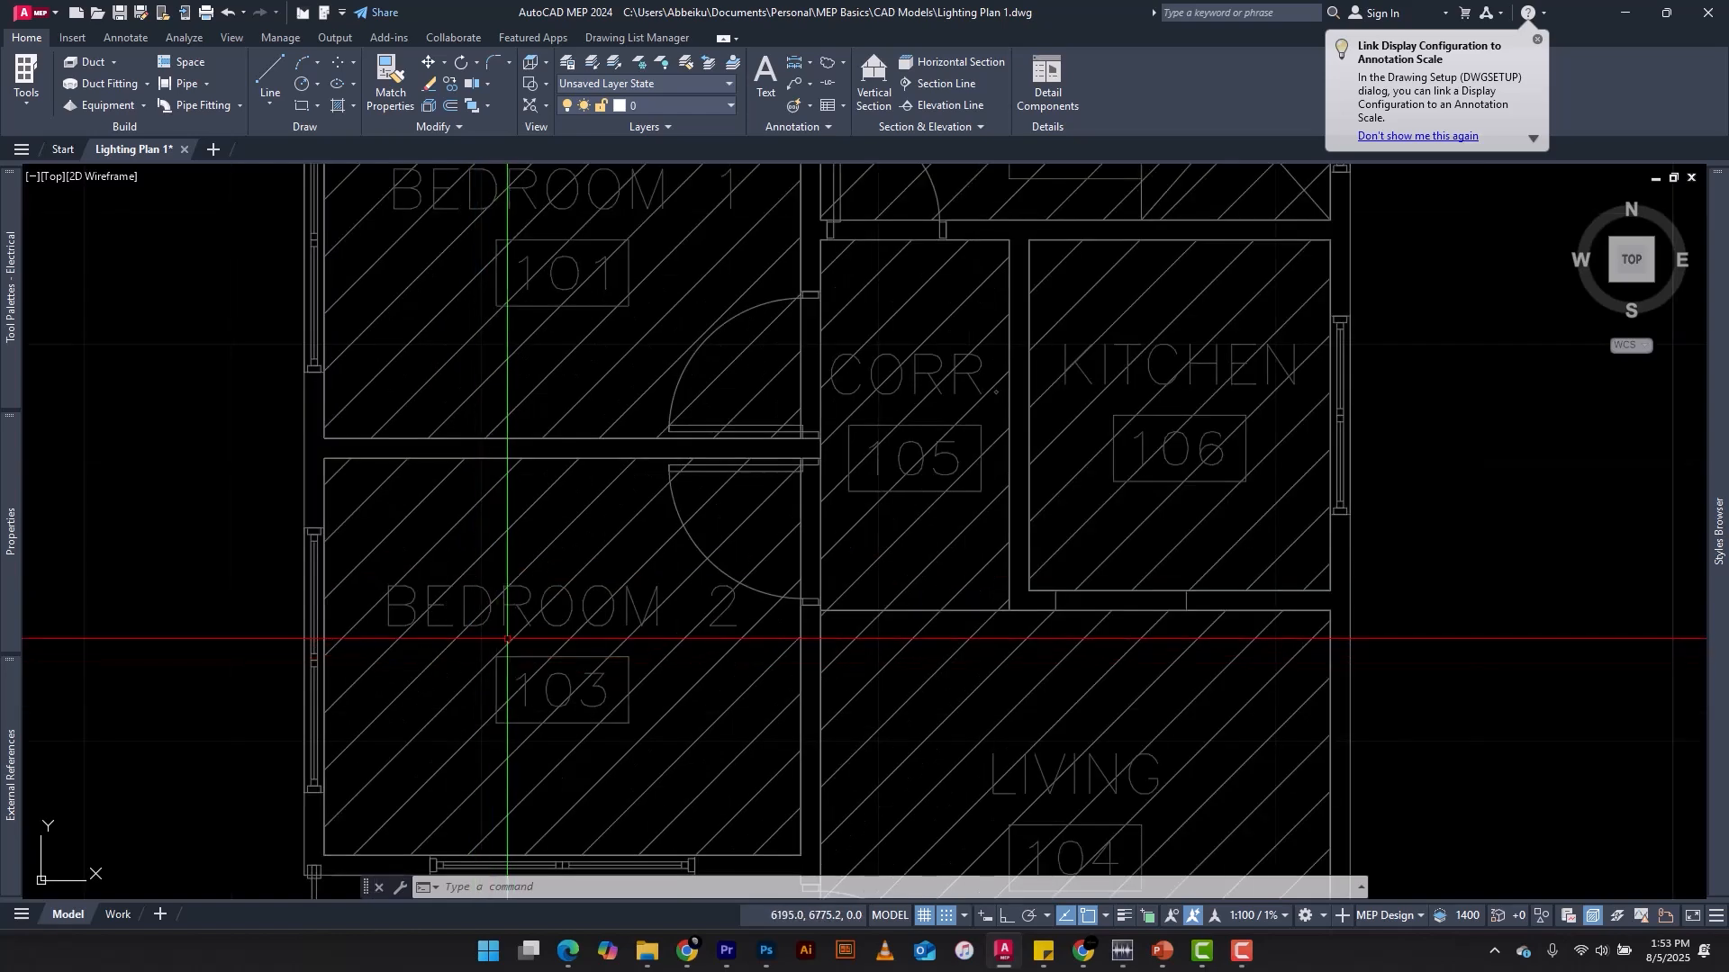
pyautogui.scroll(6, 685, 554)
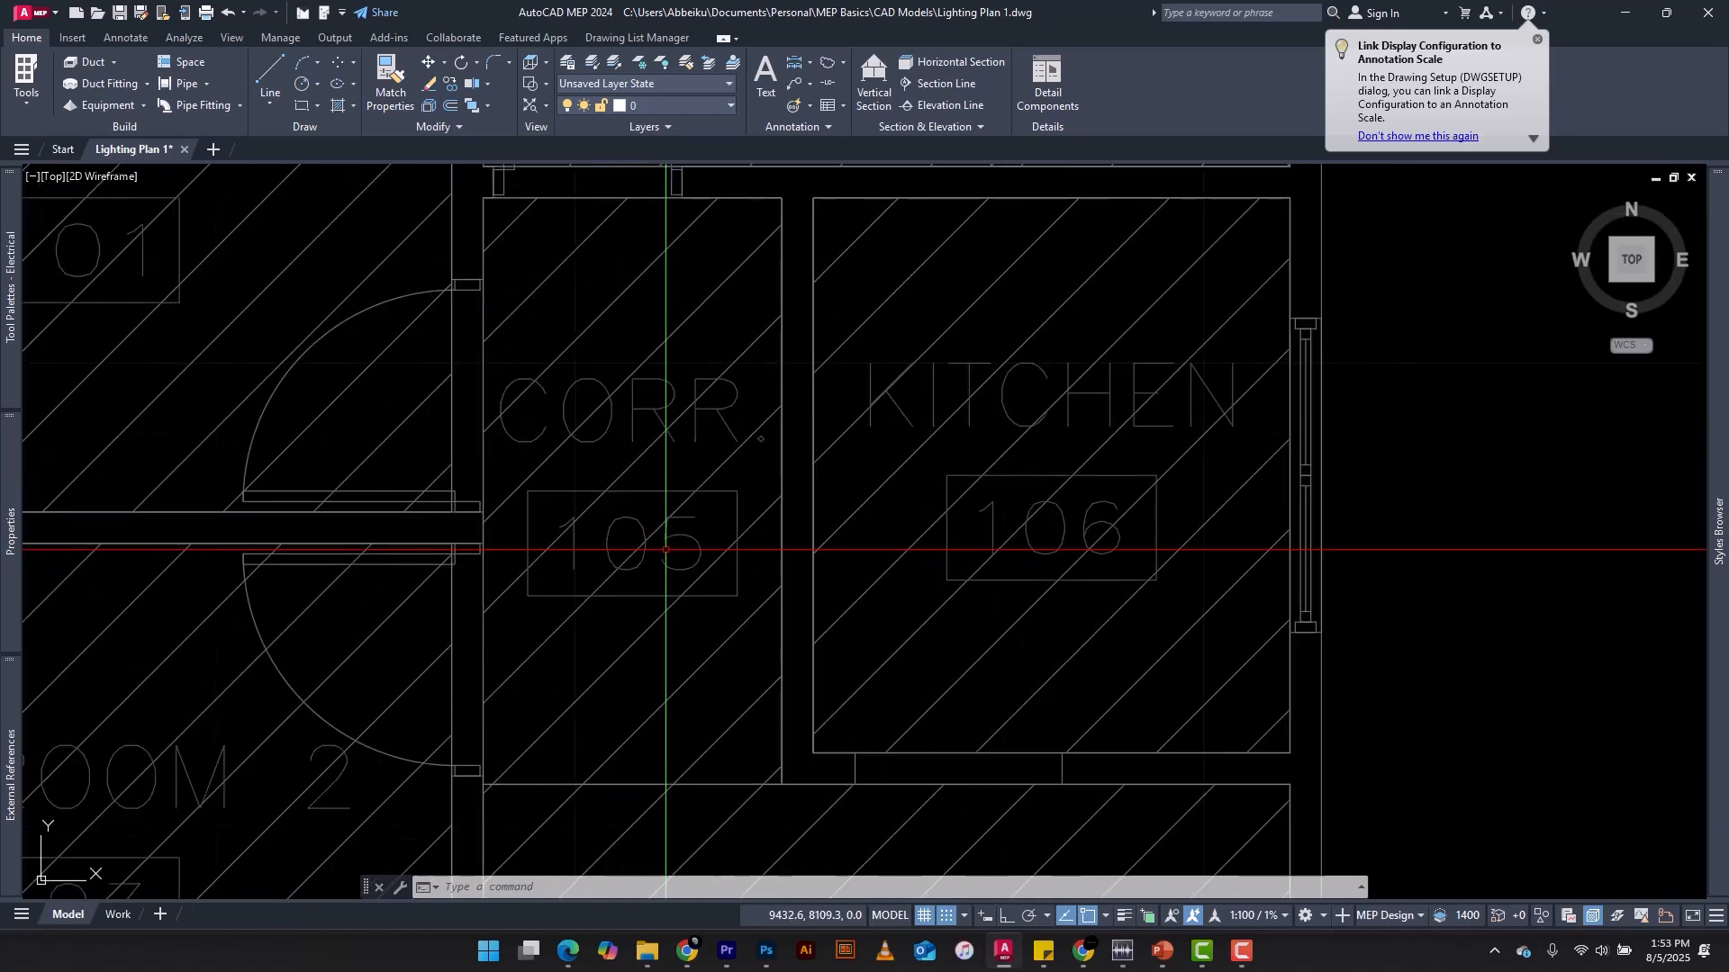
pyautogui.scroll(-2, 810, 475)
pyautogui.scroll(4, 863, 461)
pyautogui.scroll(-5, 864, 461)
pyautogui.scroll(6, 725, 417)
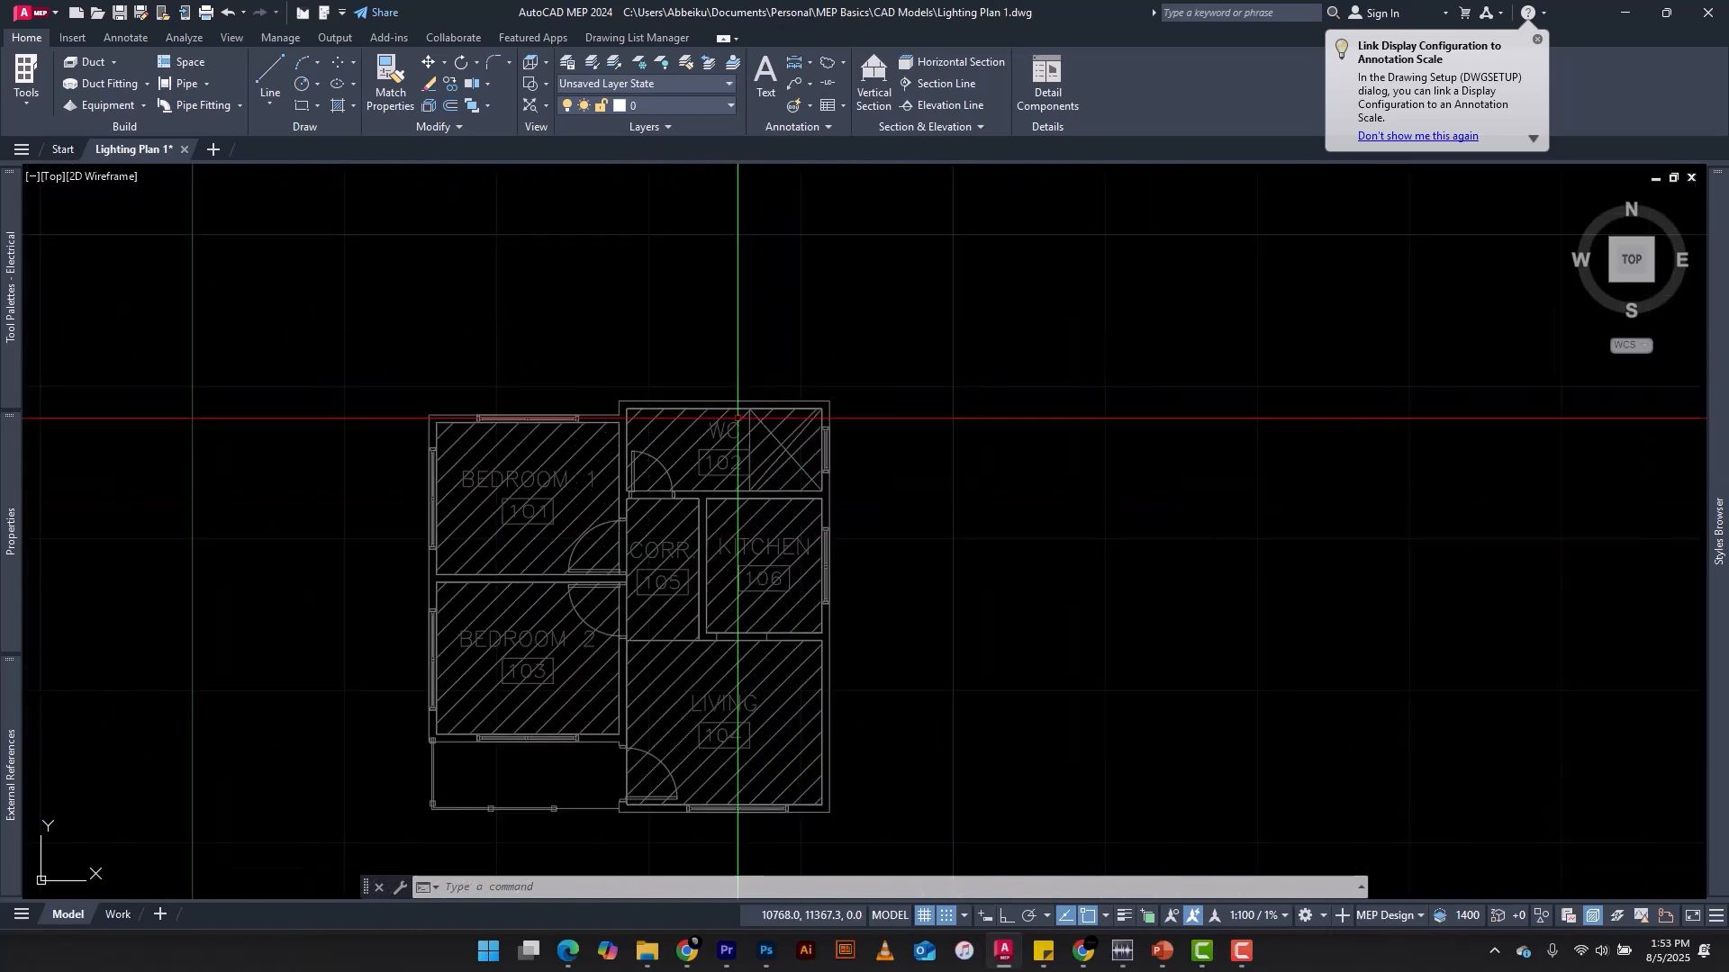
pyautogui.scroll(-2, 1277, 435)
pyautogui.scroll(-4, 706, 413)
pyautogui.scroll(5, 720, 529)
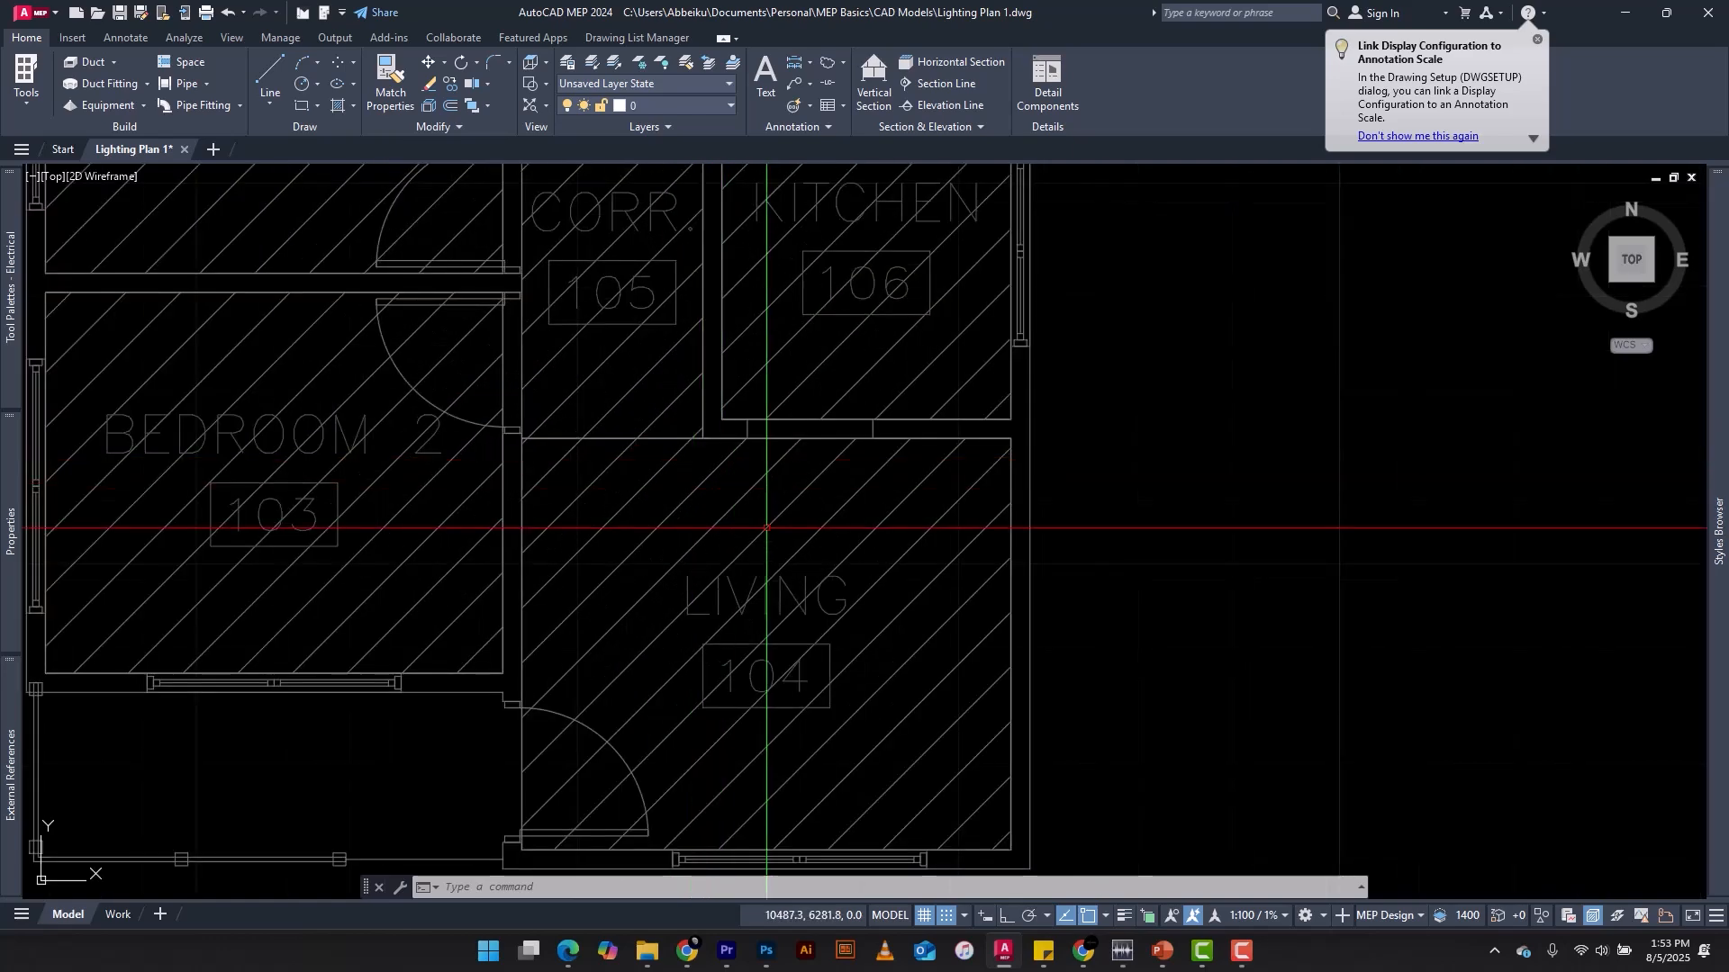
pyautogui.scroll(-1, 742, 450)
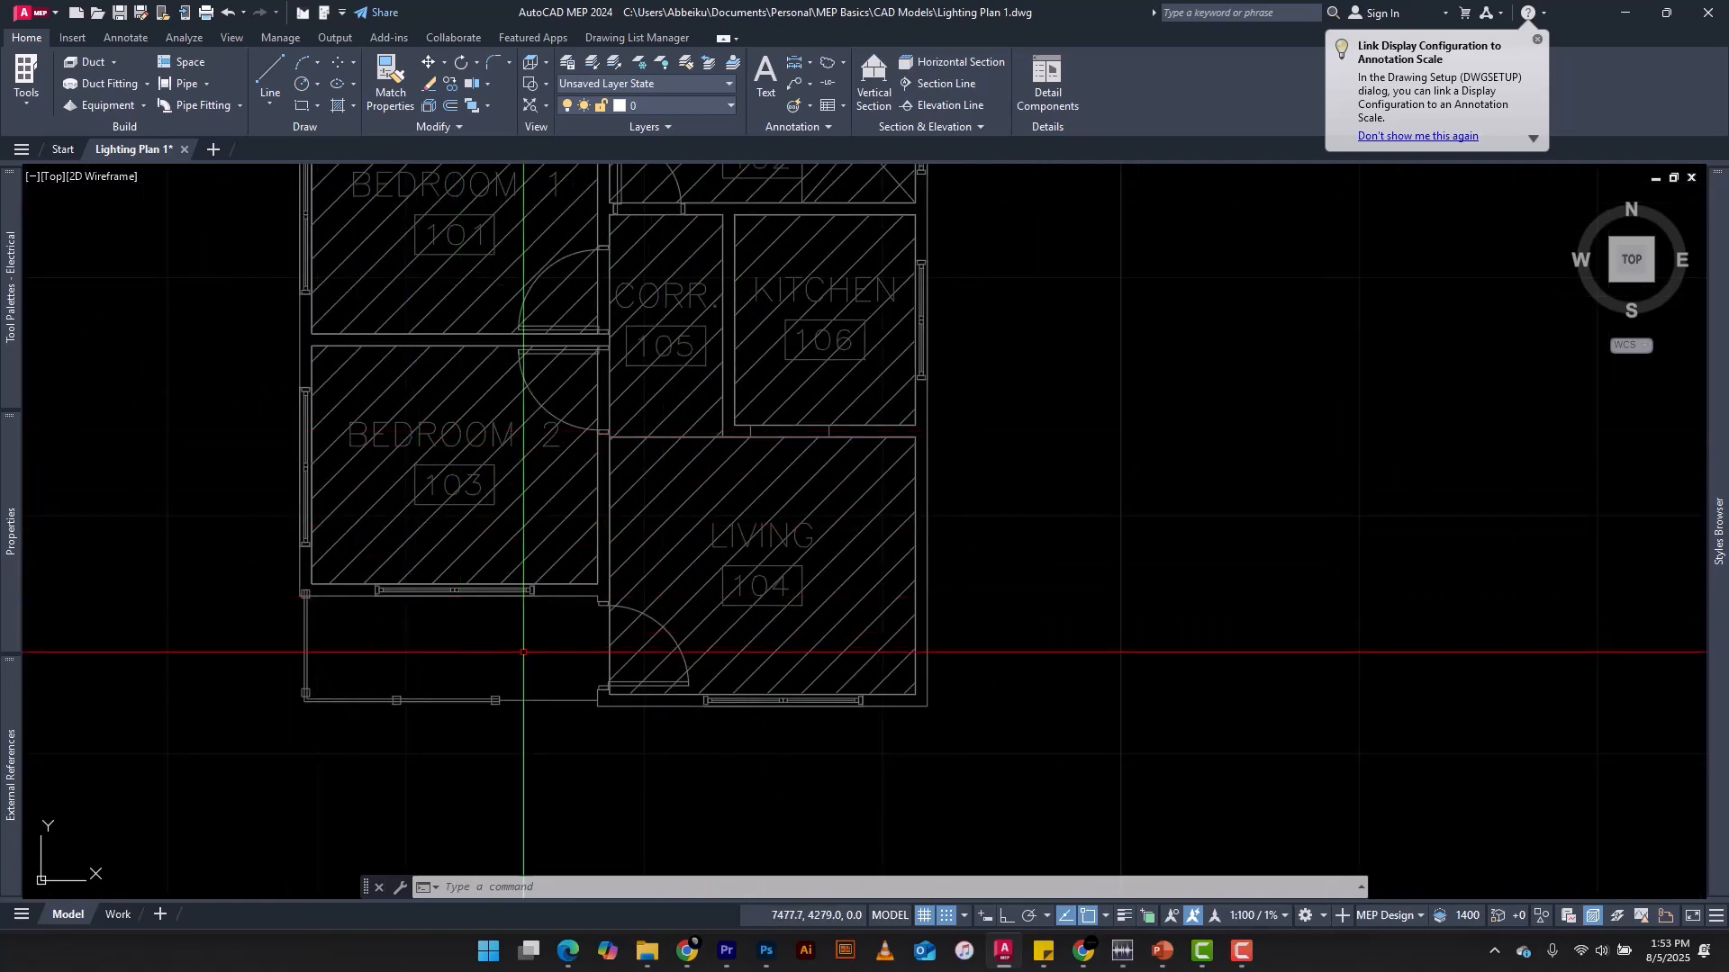
pyautogui.scroll(-4, 671, 623)
pyautogui.scroll(5, 651, 498)
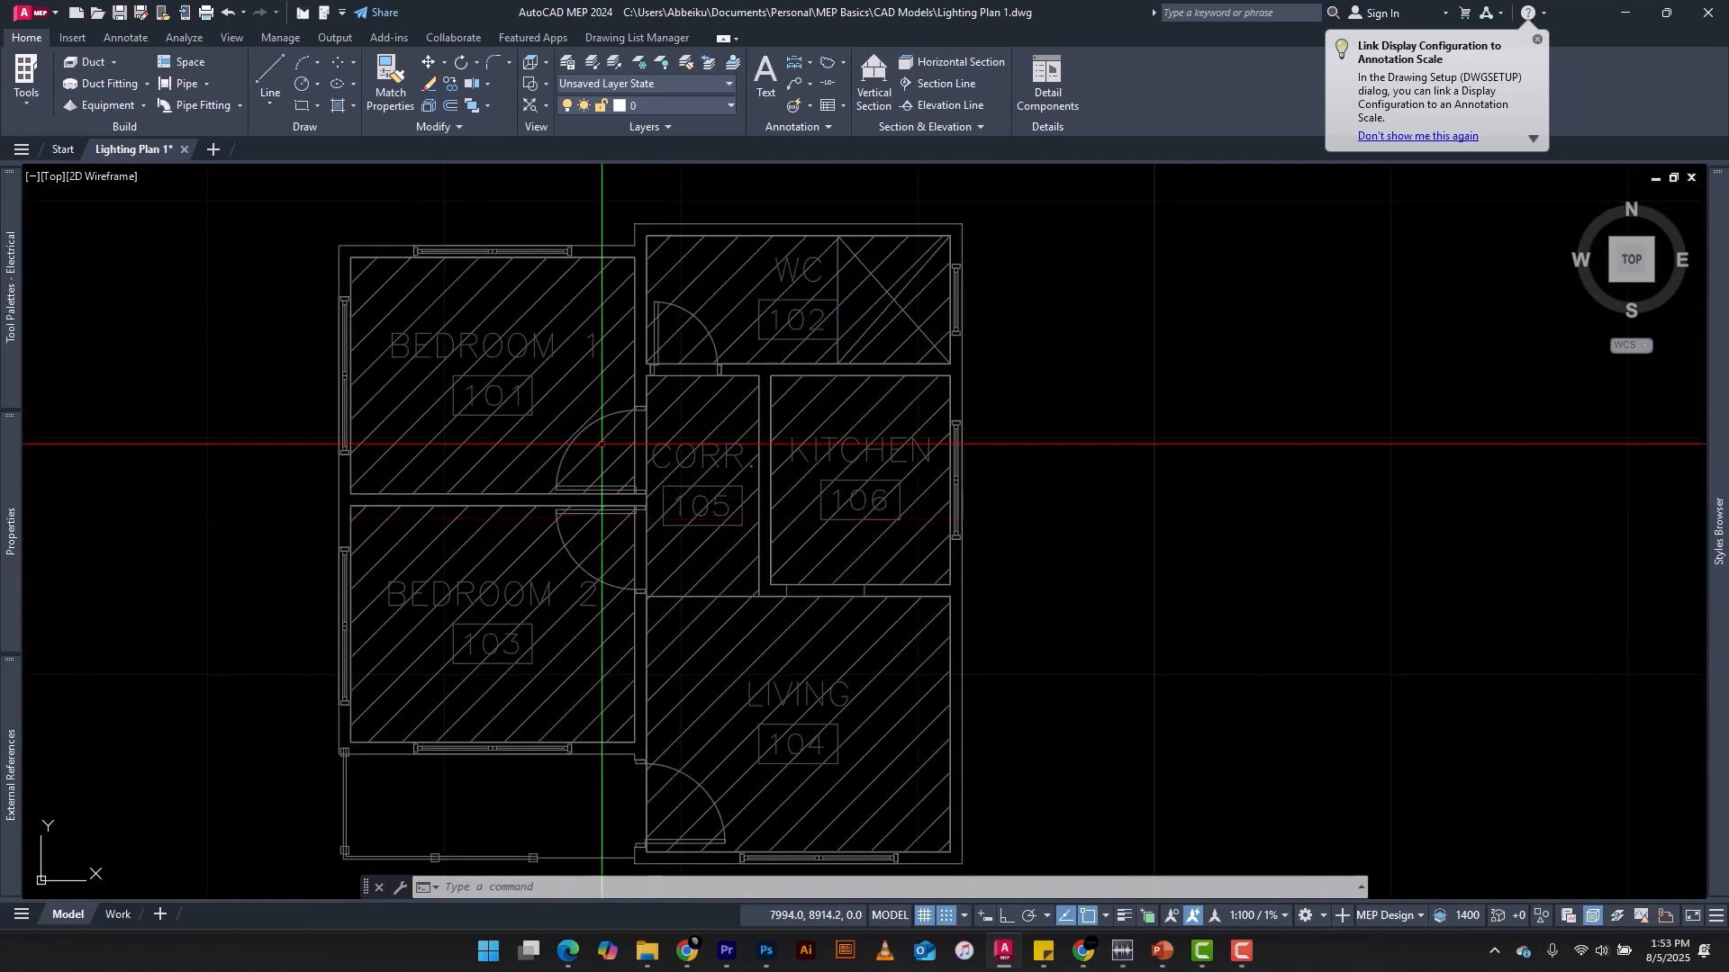
pyautogui.scroll(-3, 592, 378)
# Step: Freeze the layer Xref|A-Space-G to hide the space hatching while keeping the room labels
pyautogui.click(671, 101)
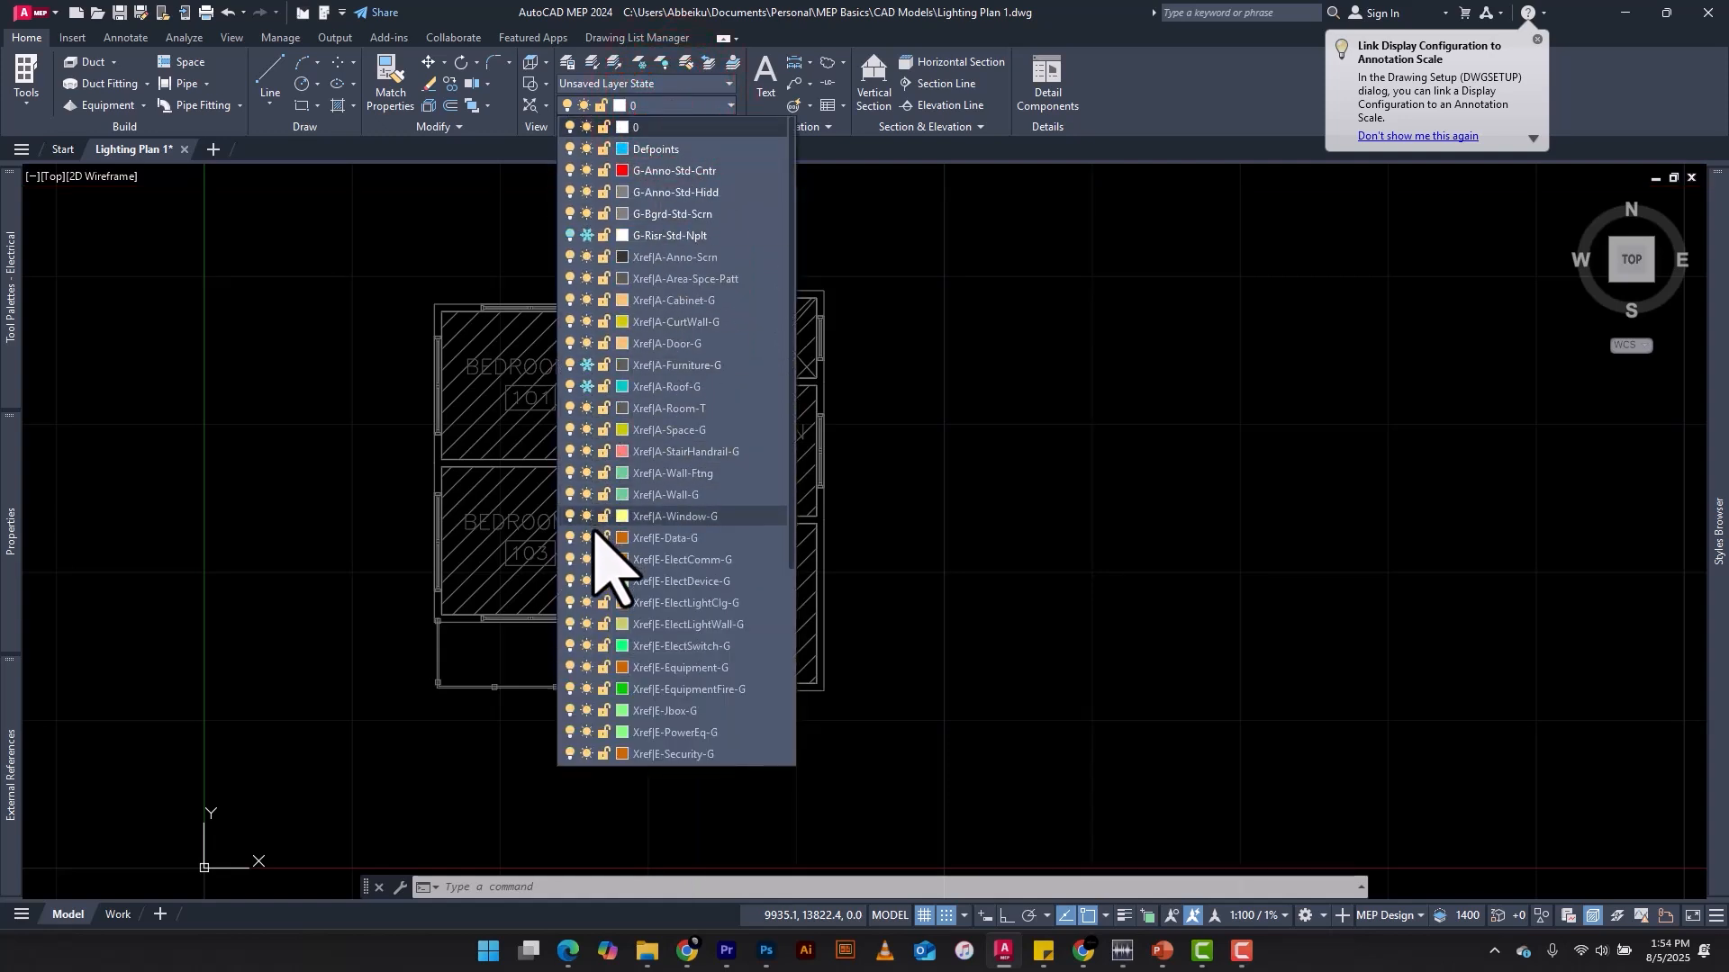
pyautogui.click(586, 429)
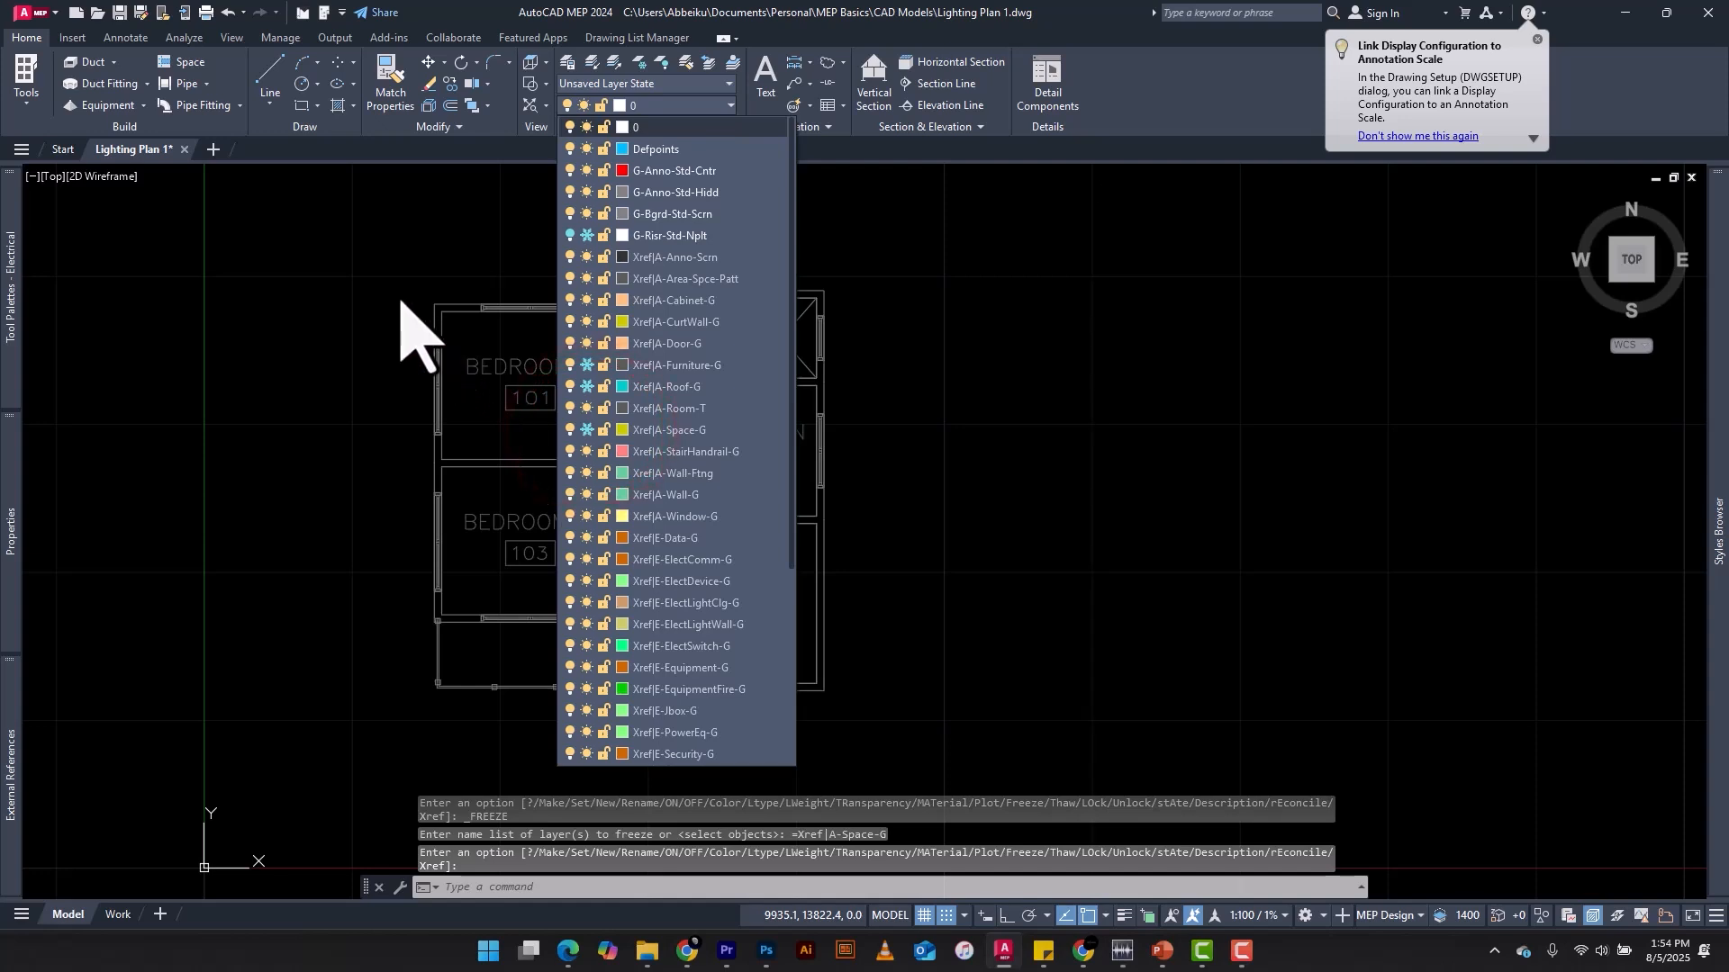
pyautogui.click(371, 290)
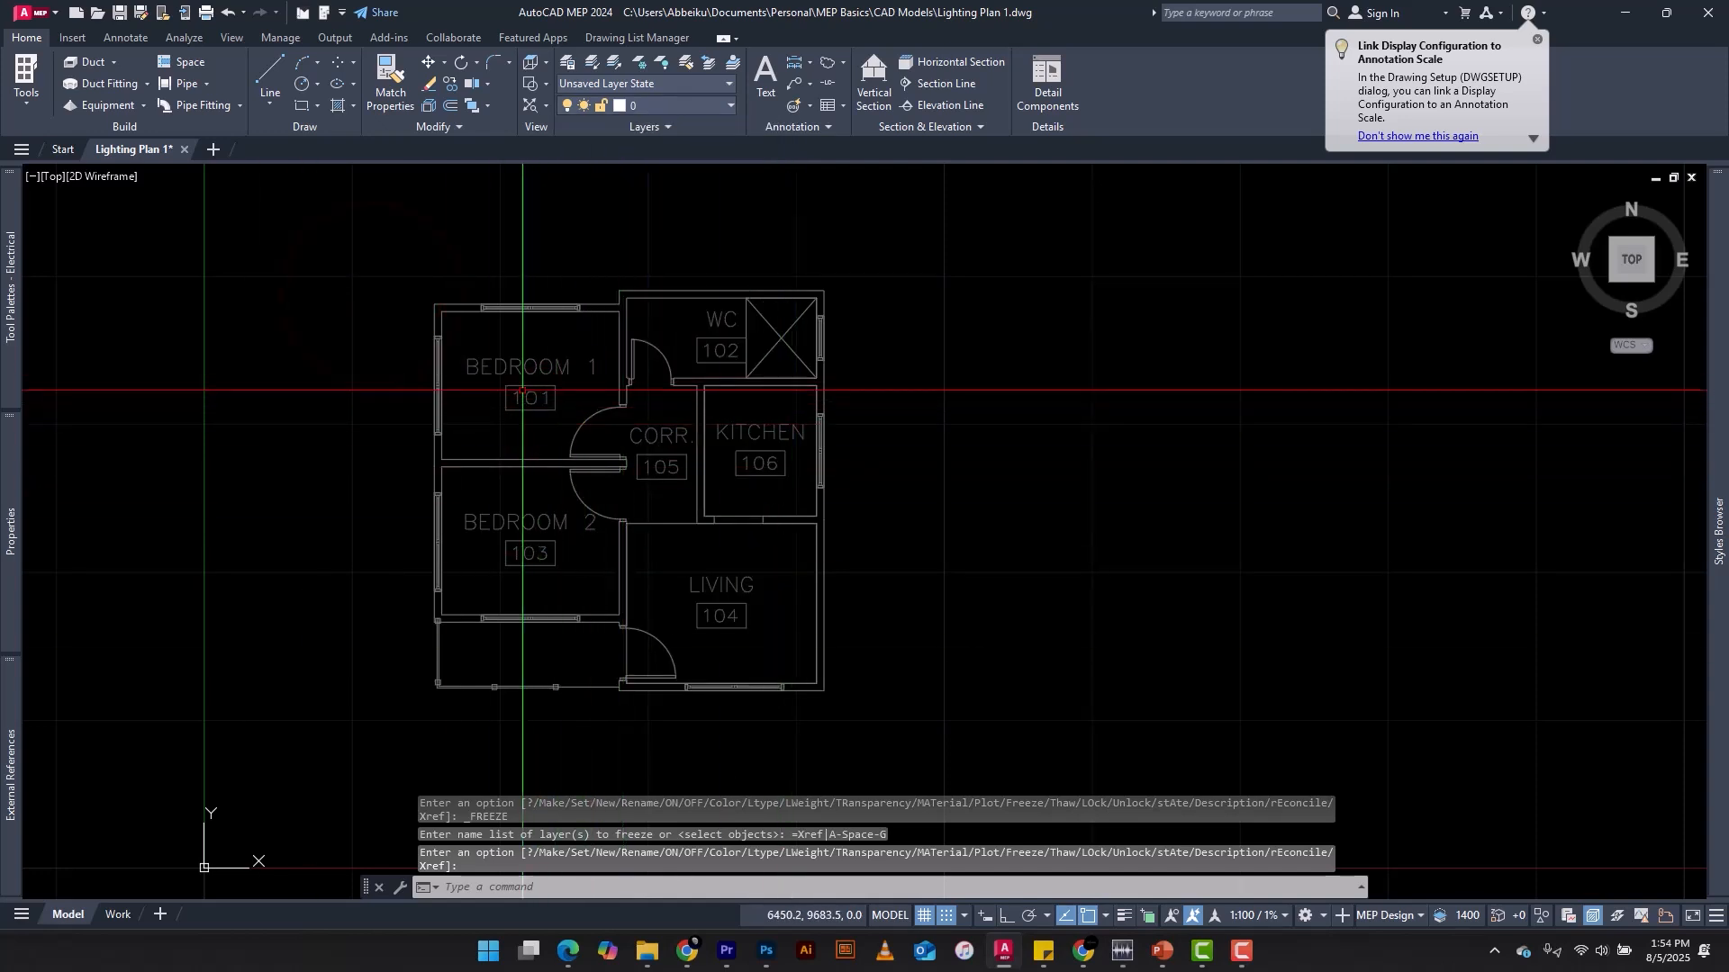
pyautogui.scroll(4, 516, 392)
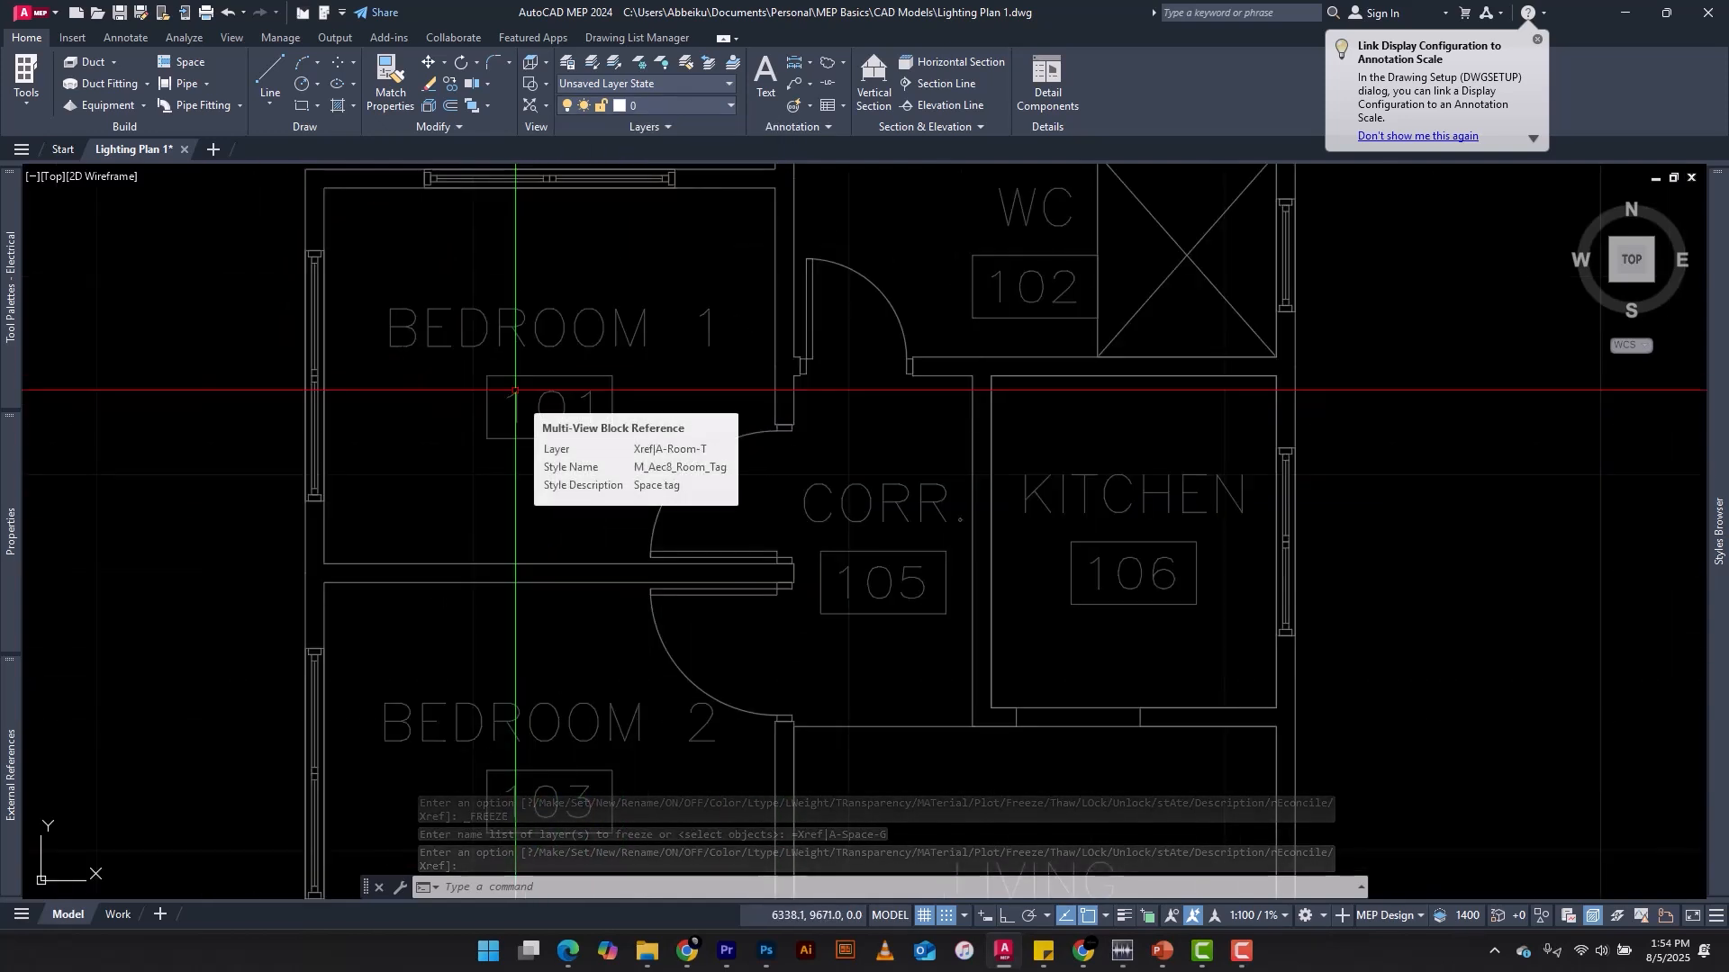
pyautogui.scroll(-4, 516, 391)
pyautogui.click(902, 735)
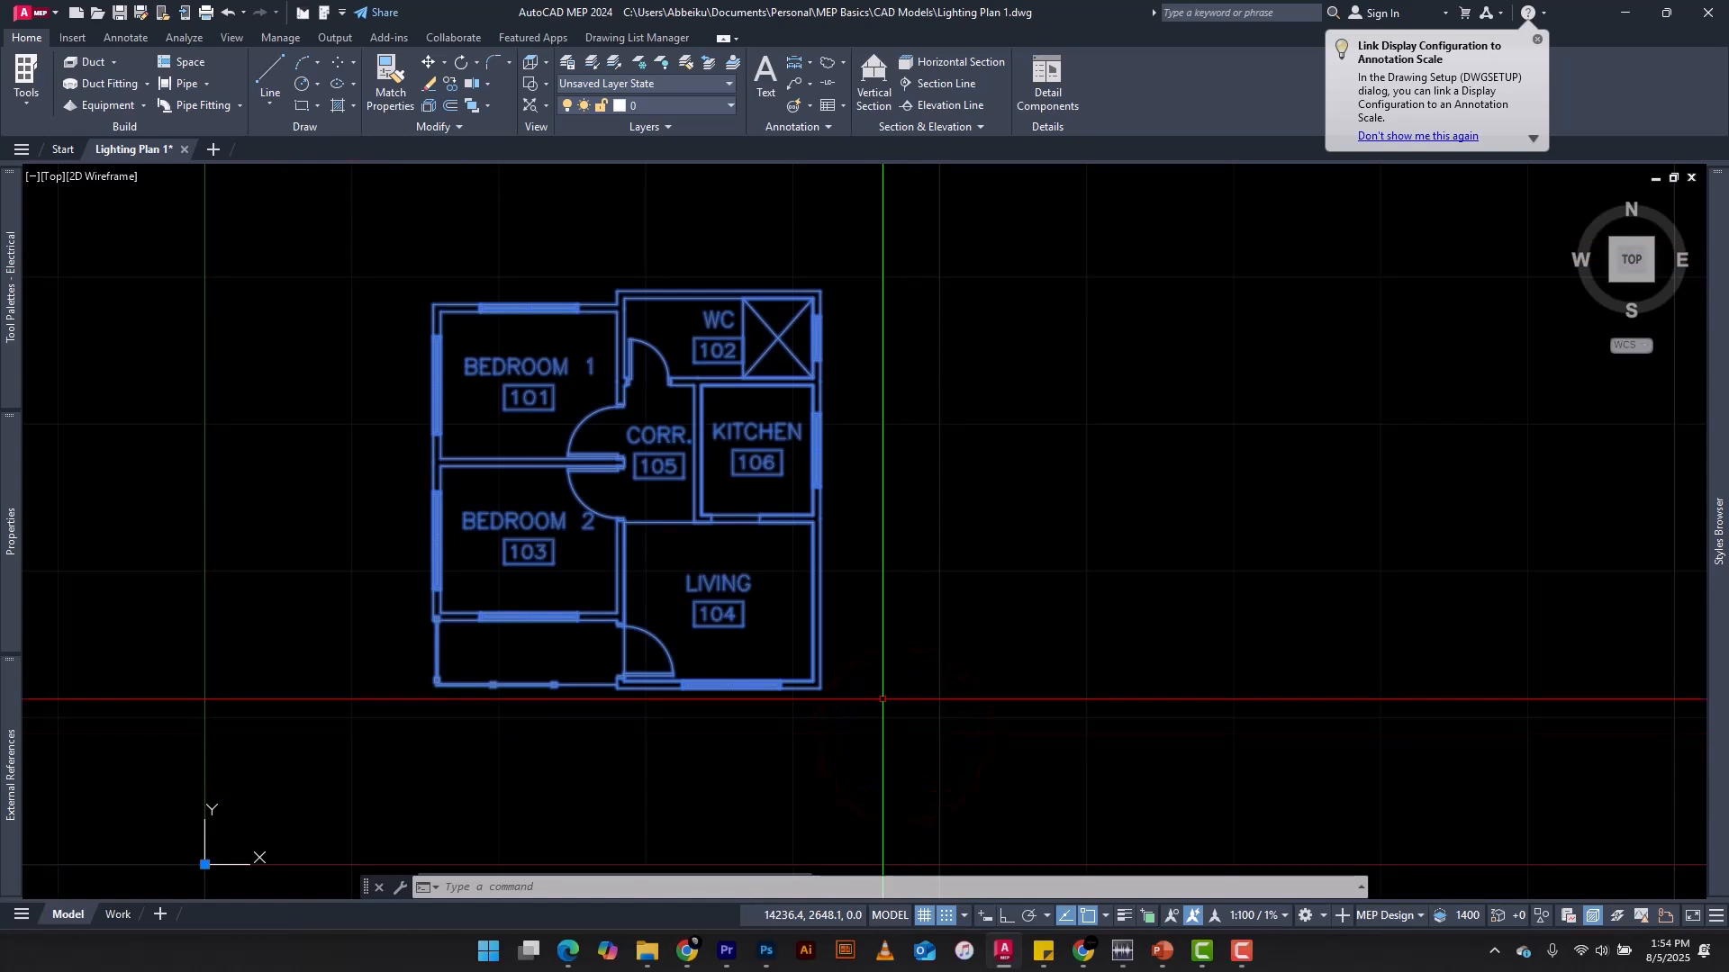
pyautogui.press('Escape')
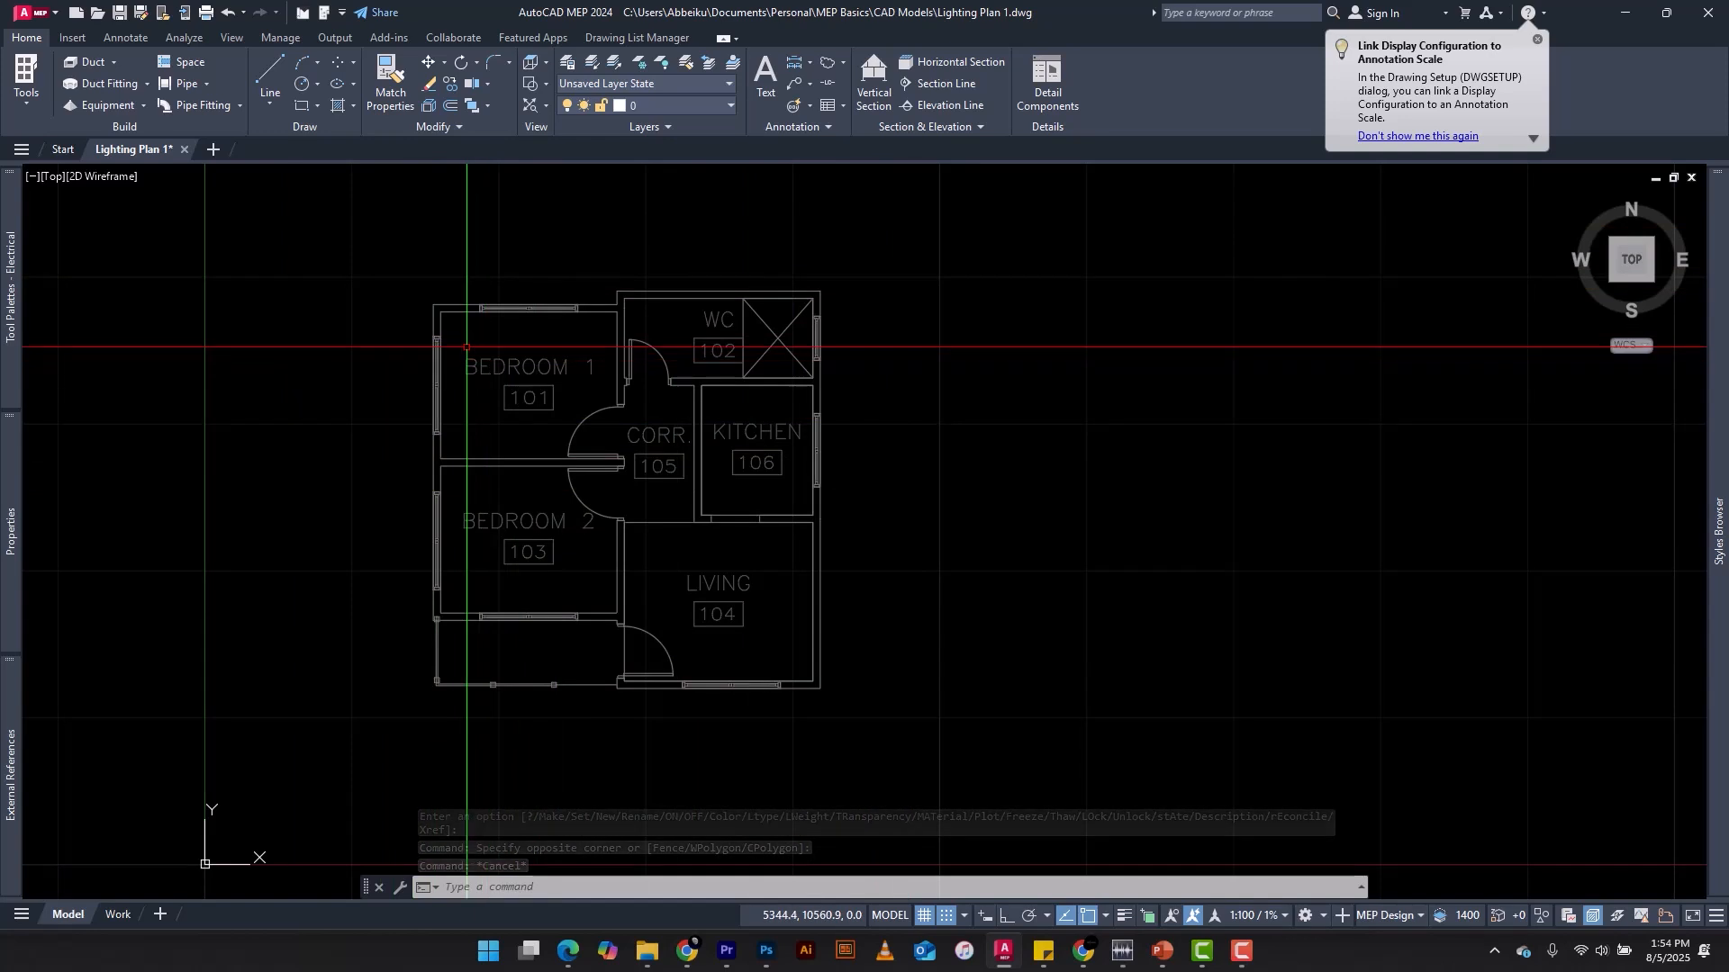
pyautogui.scroll(-2, 945, 387)
pyautogui.scroll(2, 850, 436)
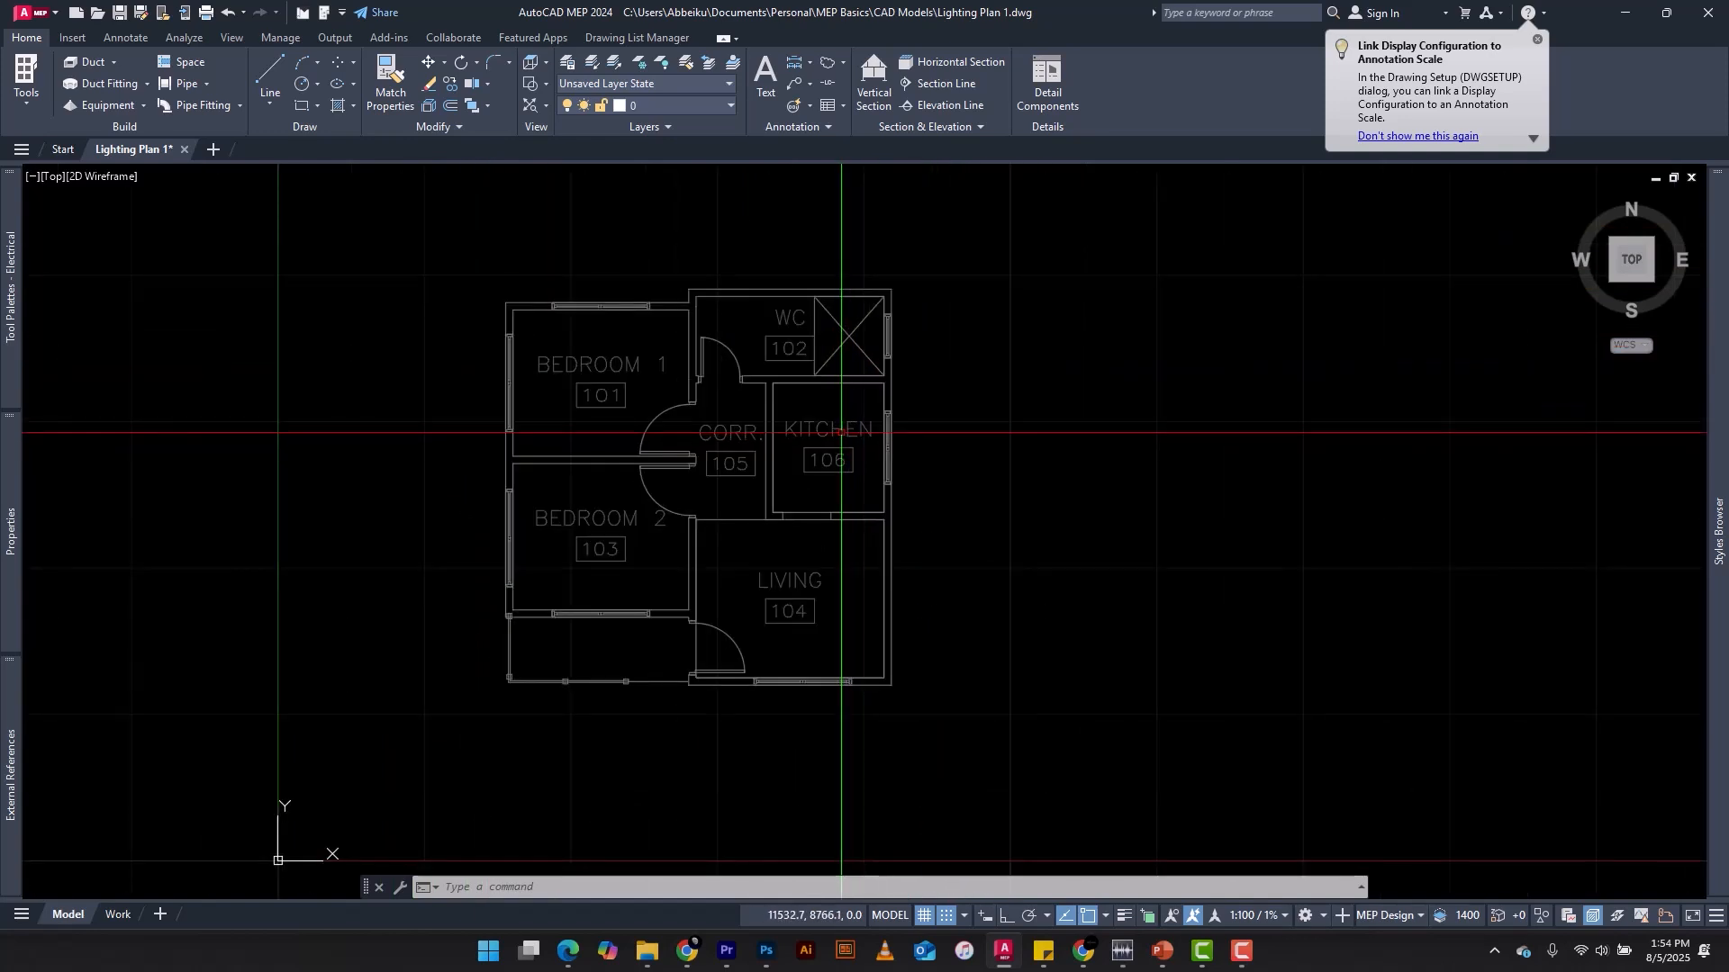
# Step: Freeze the layer Xref|A-Room-T to hide the room labels of the attached floor plan
pyautogui.click(653, 100)
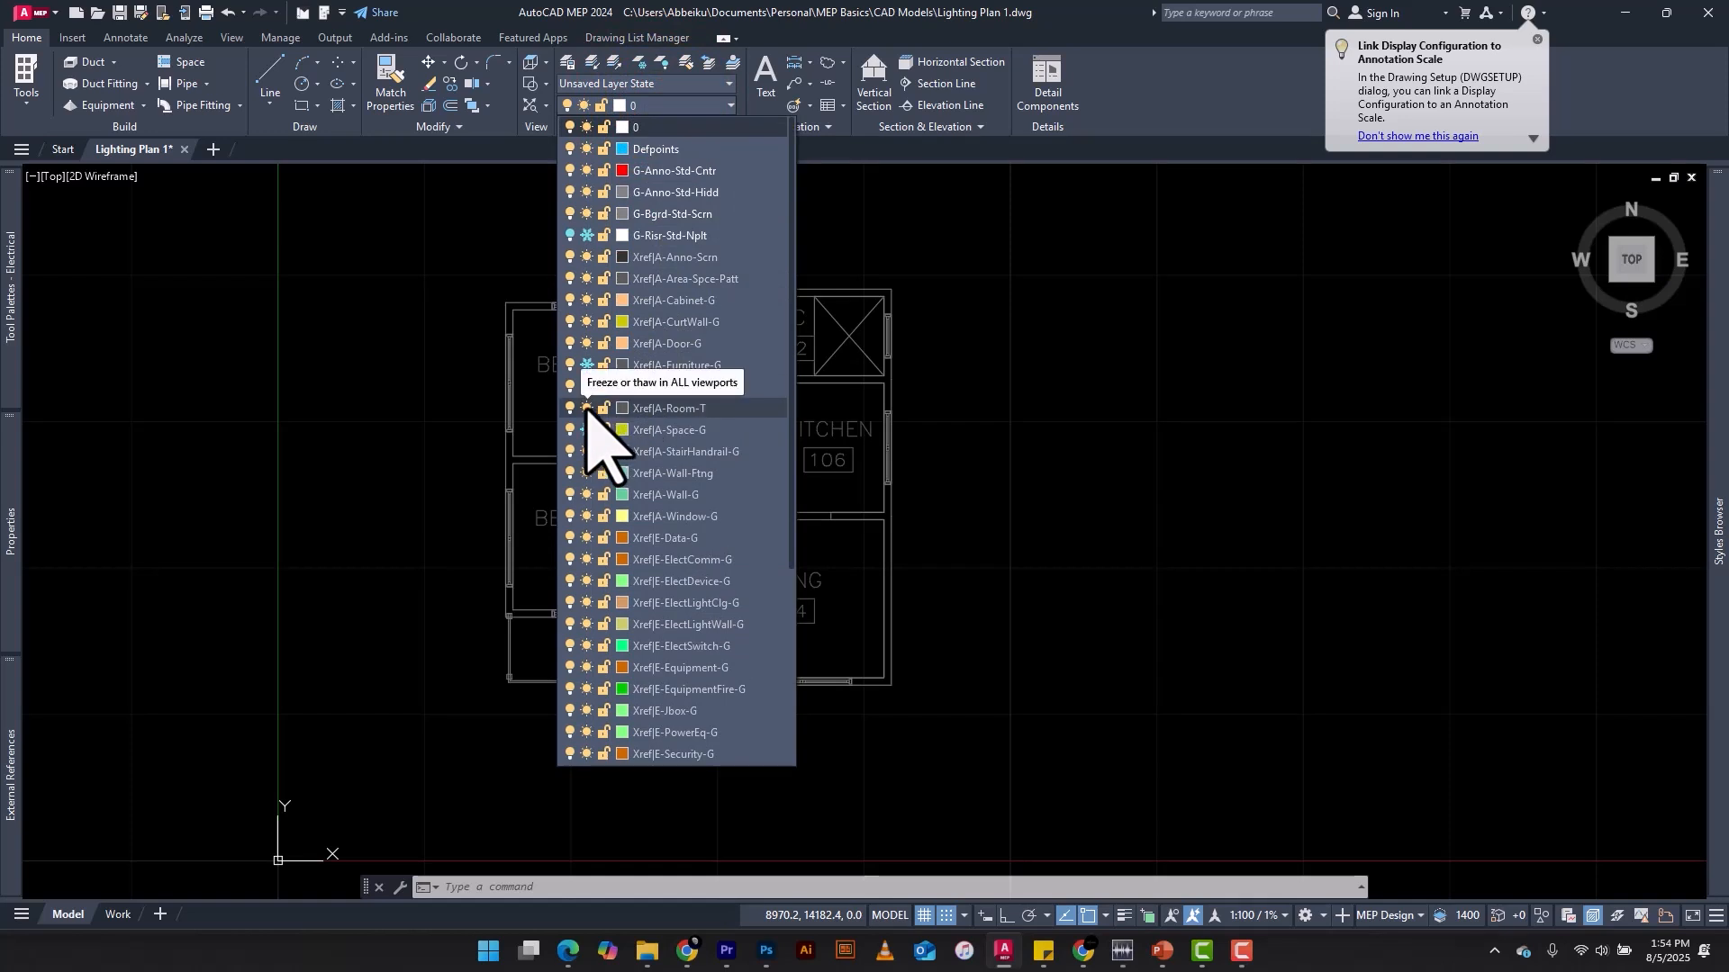
pyautogui.click(586, 407)
pyautogui.click(937, 261)
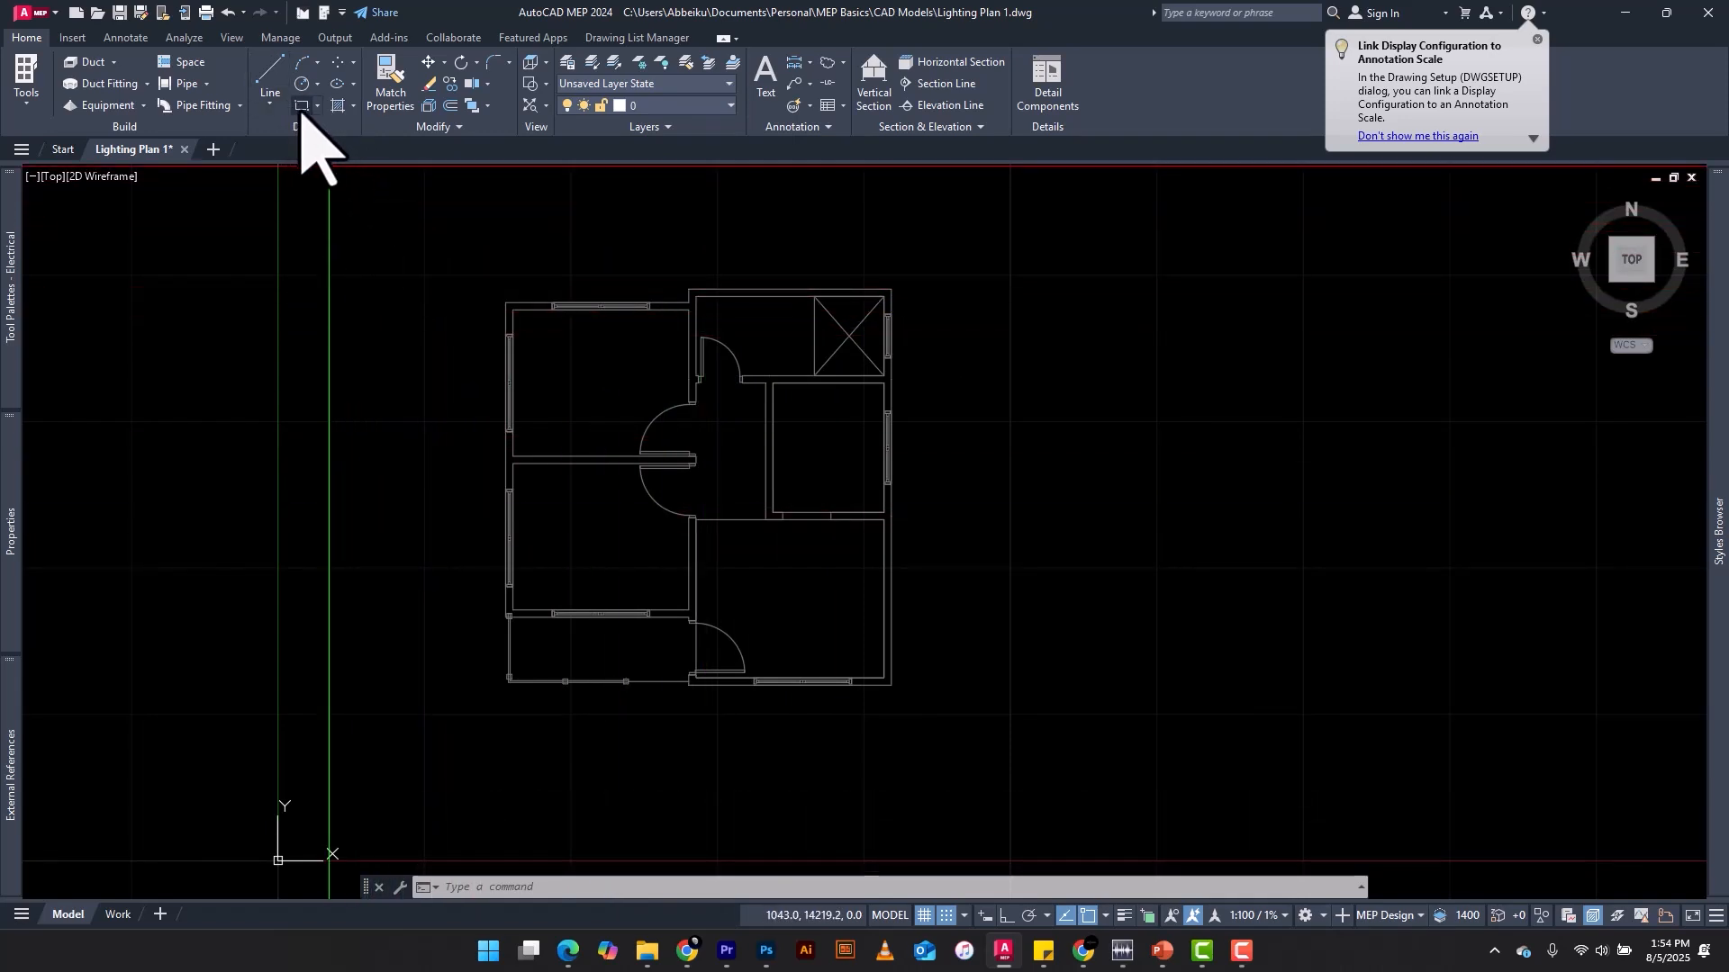
# Step: Check the drawing units in the Drawing Setup dialog and close it without changes
pyautogui.scroll(-2, 498, 322)
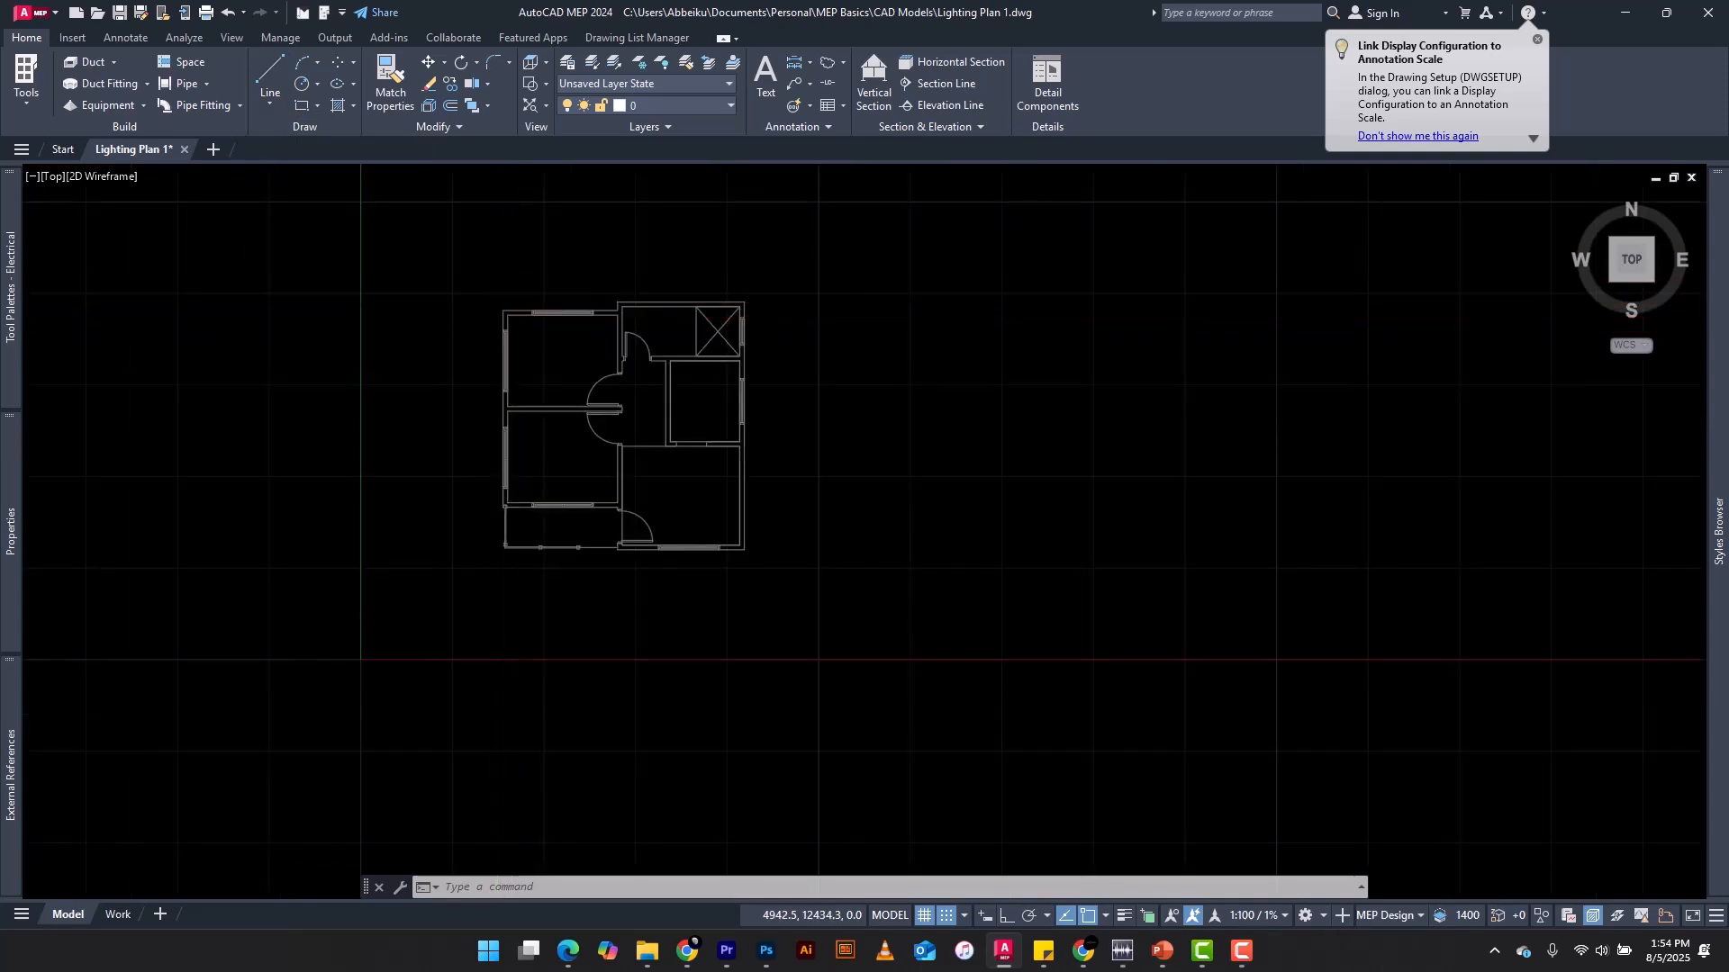
pyautogui.scroll(2, 511, 279)
pyautogui.write('uni')
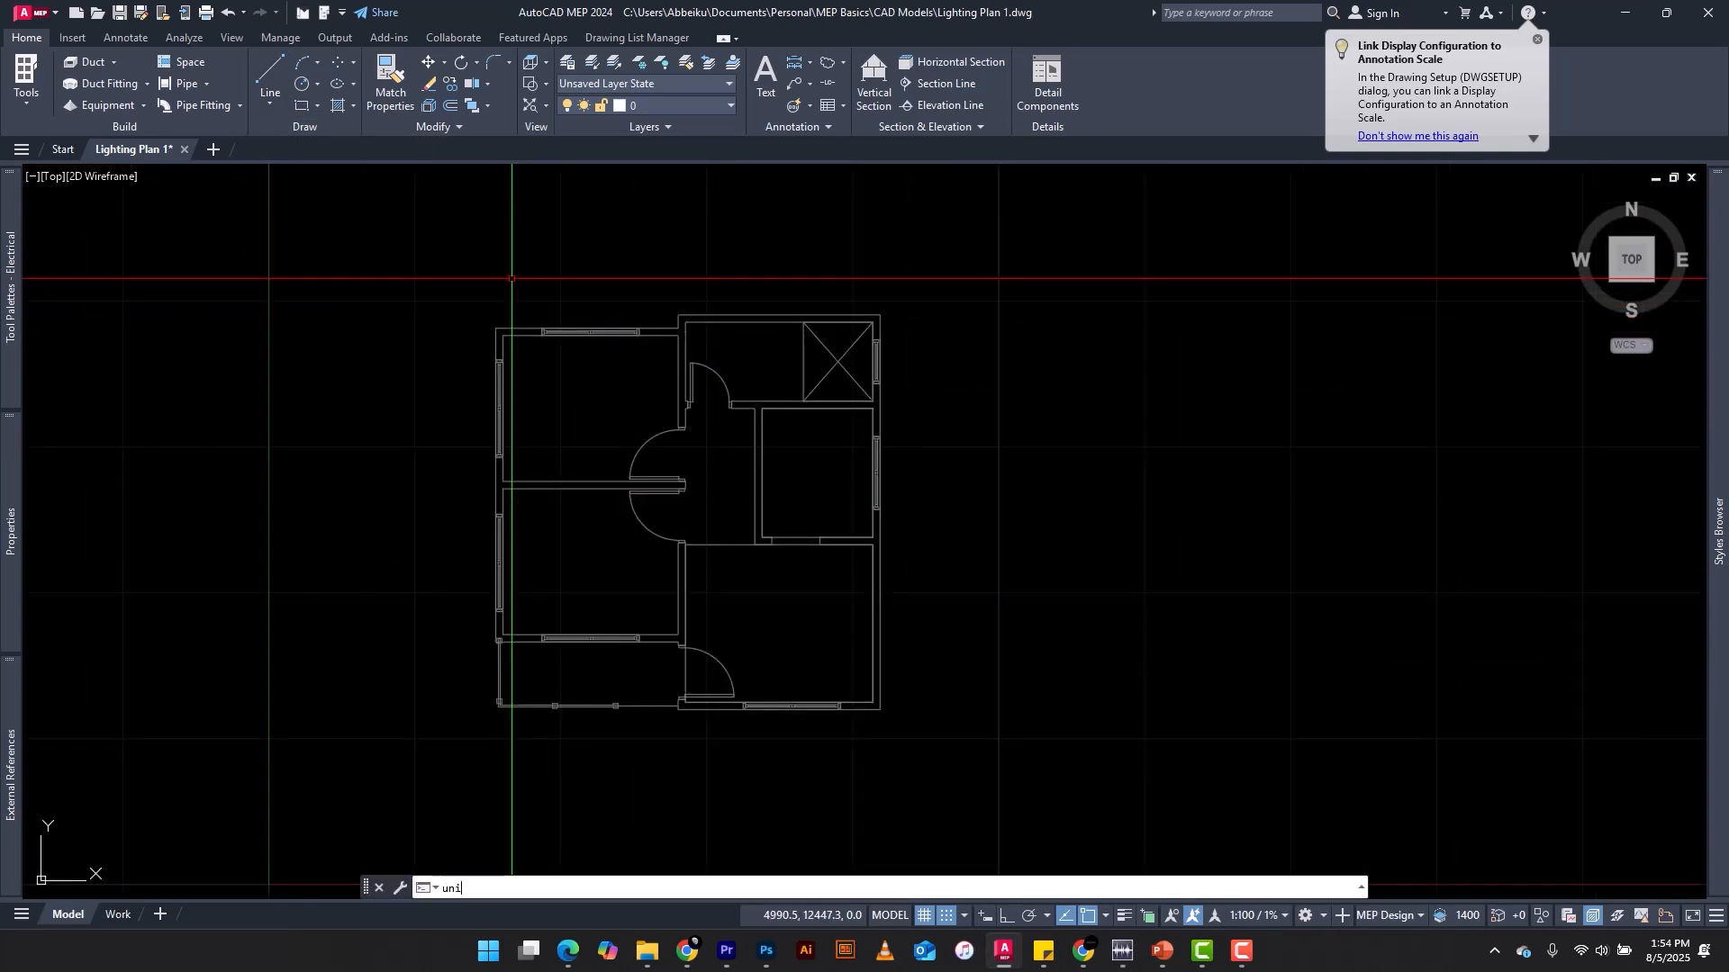
pyautogui.write('t')
pyautogui.press('Return')
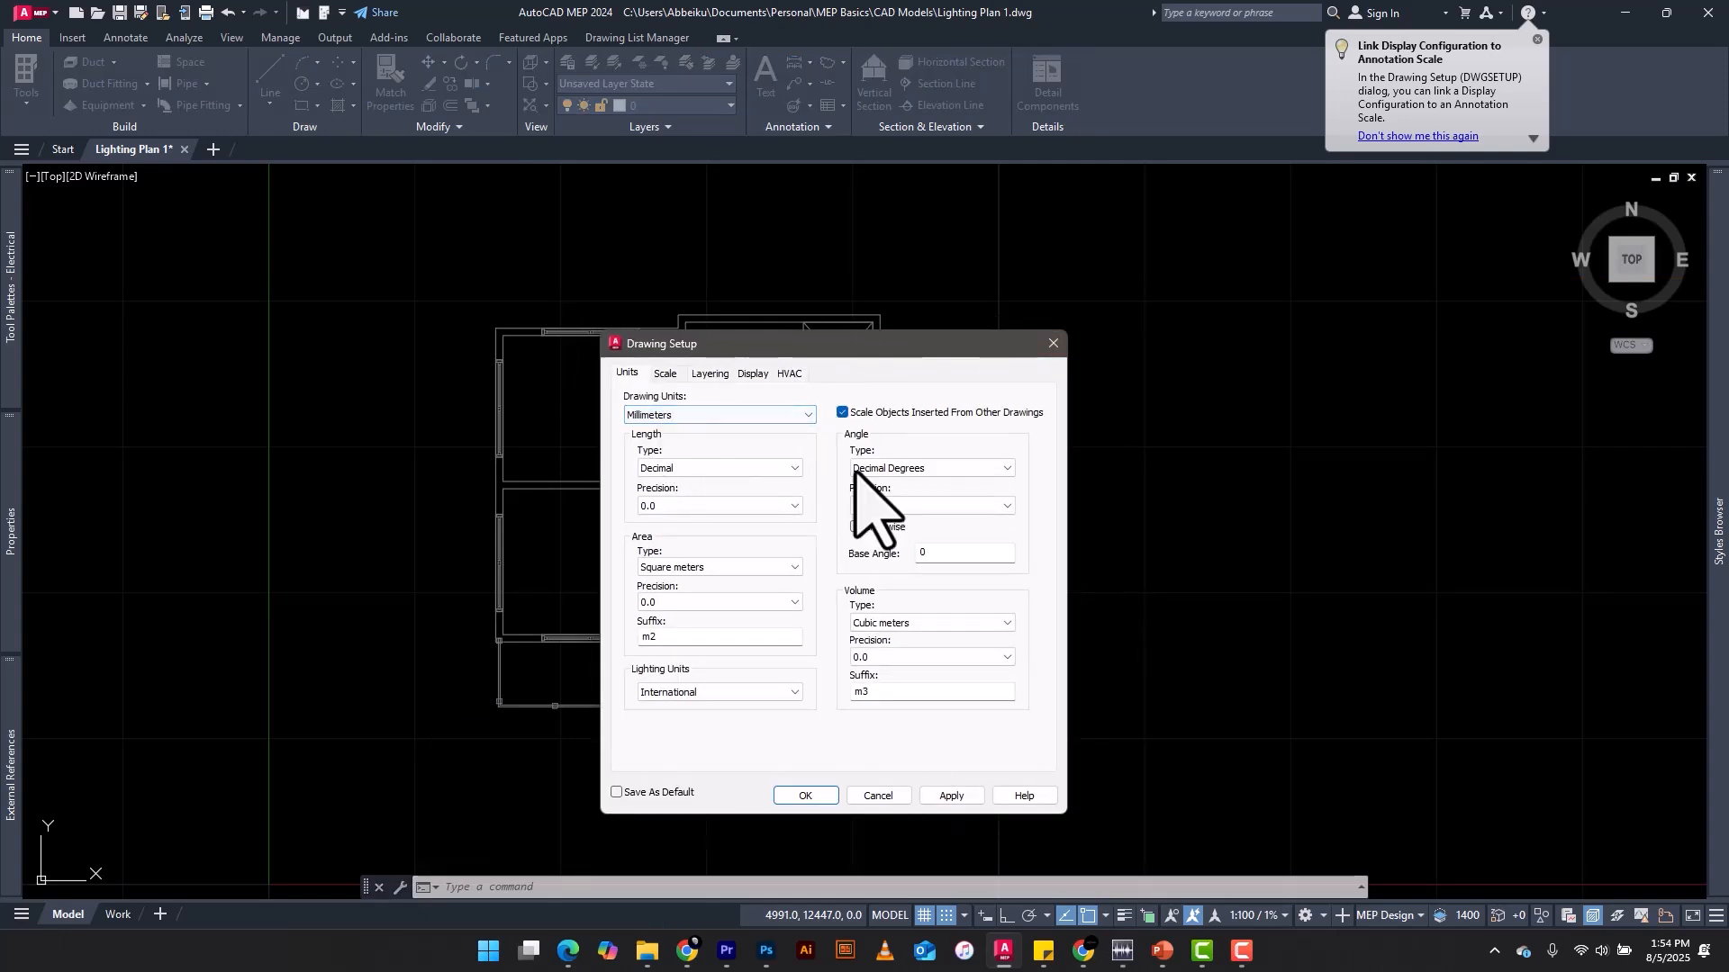
pyautogui.click(1054, 342)
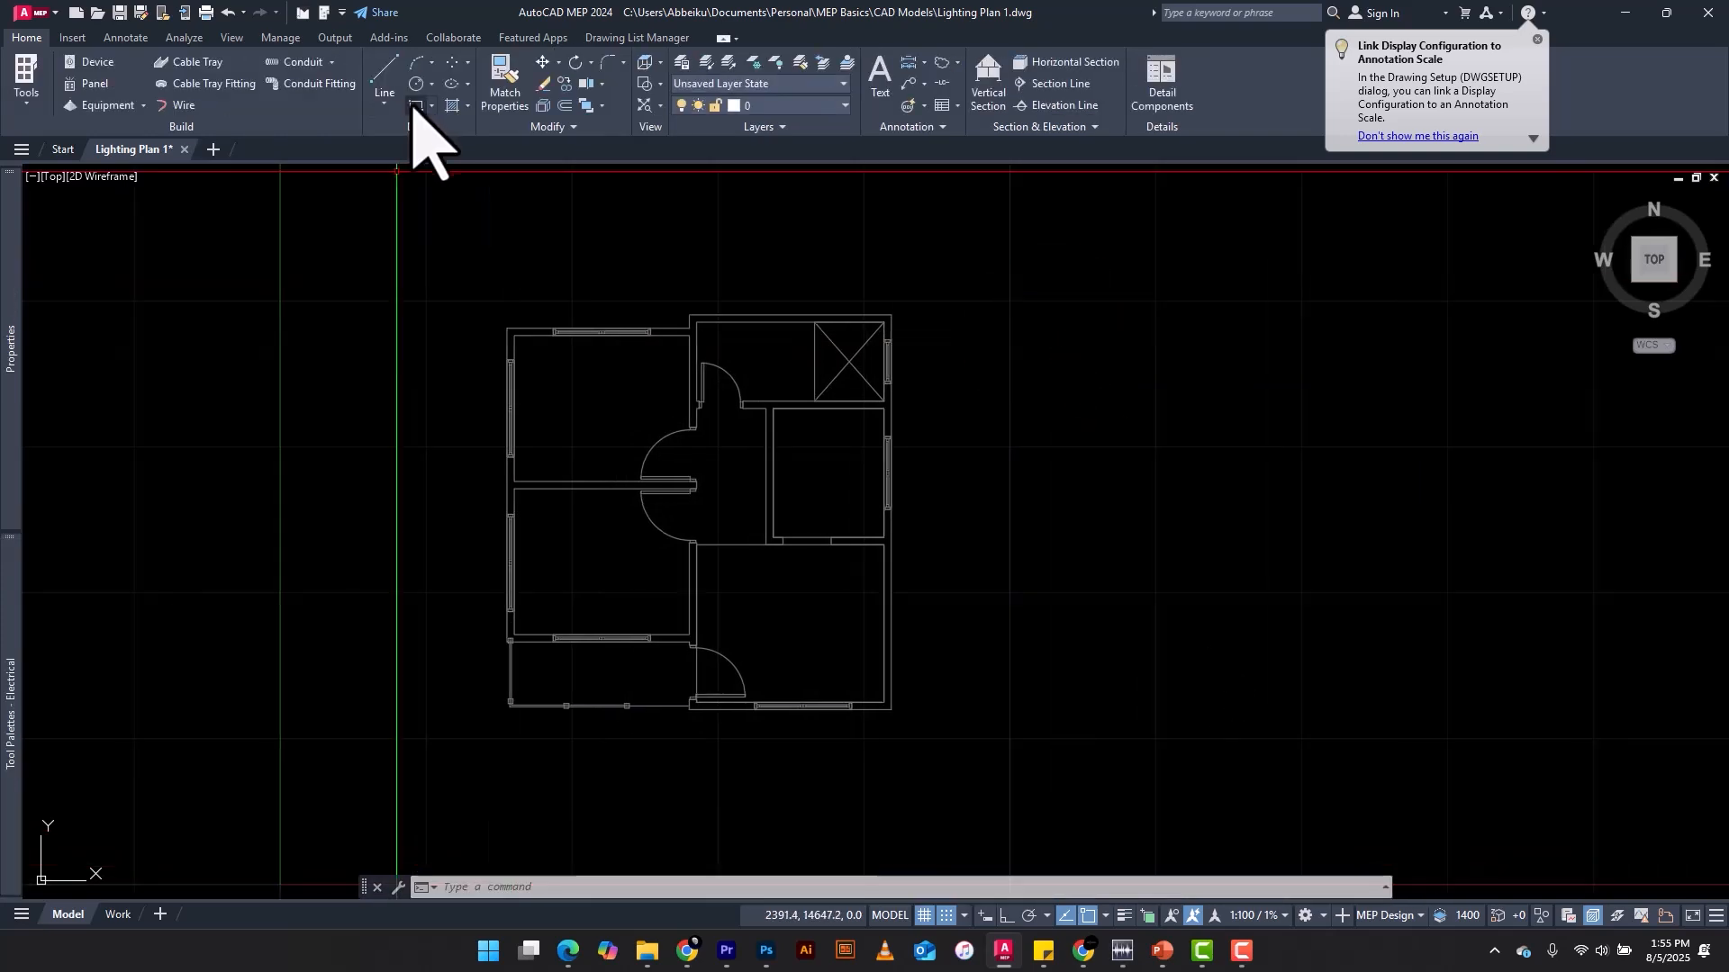
# Step: Trace the inner outline of Bedroom 1 with a rectangle from its upper outer corner to the opposite corner beside the door
pyautogui.click(413, 105)
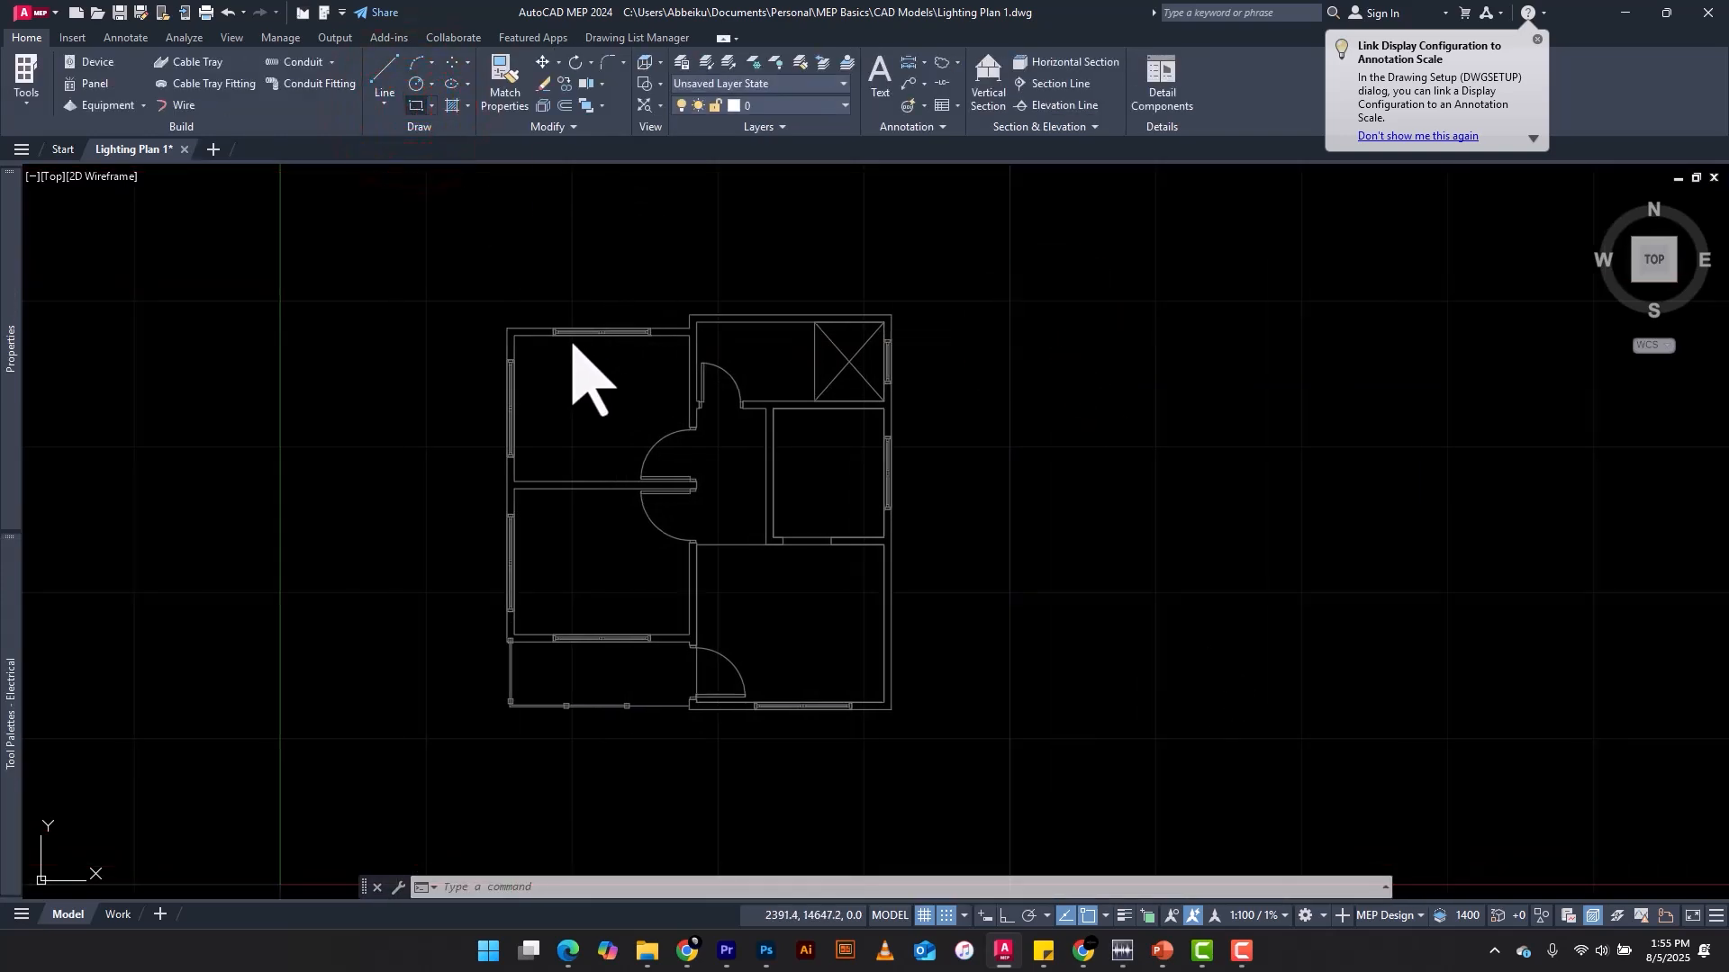
pyautogui.scroll(6, 573, 345)
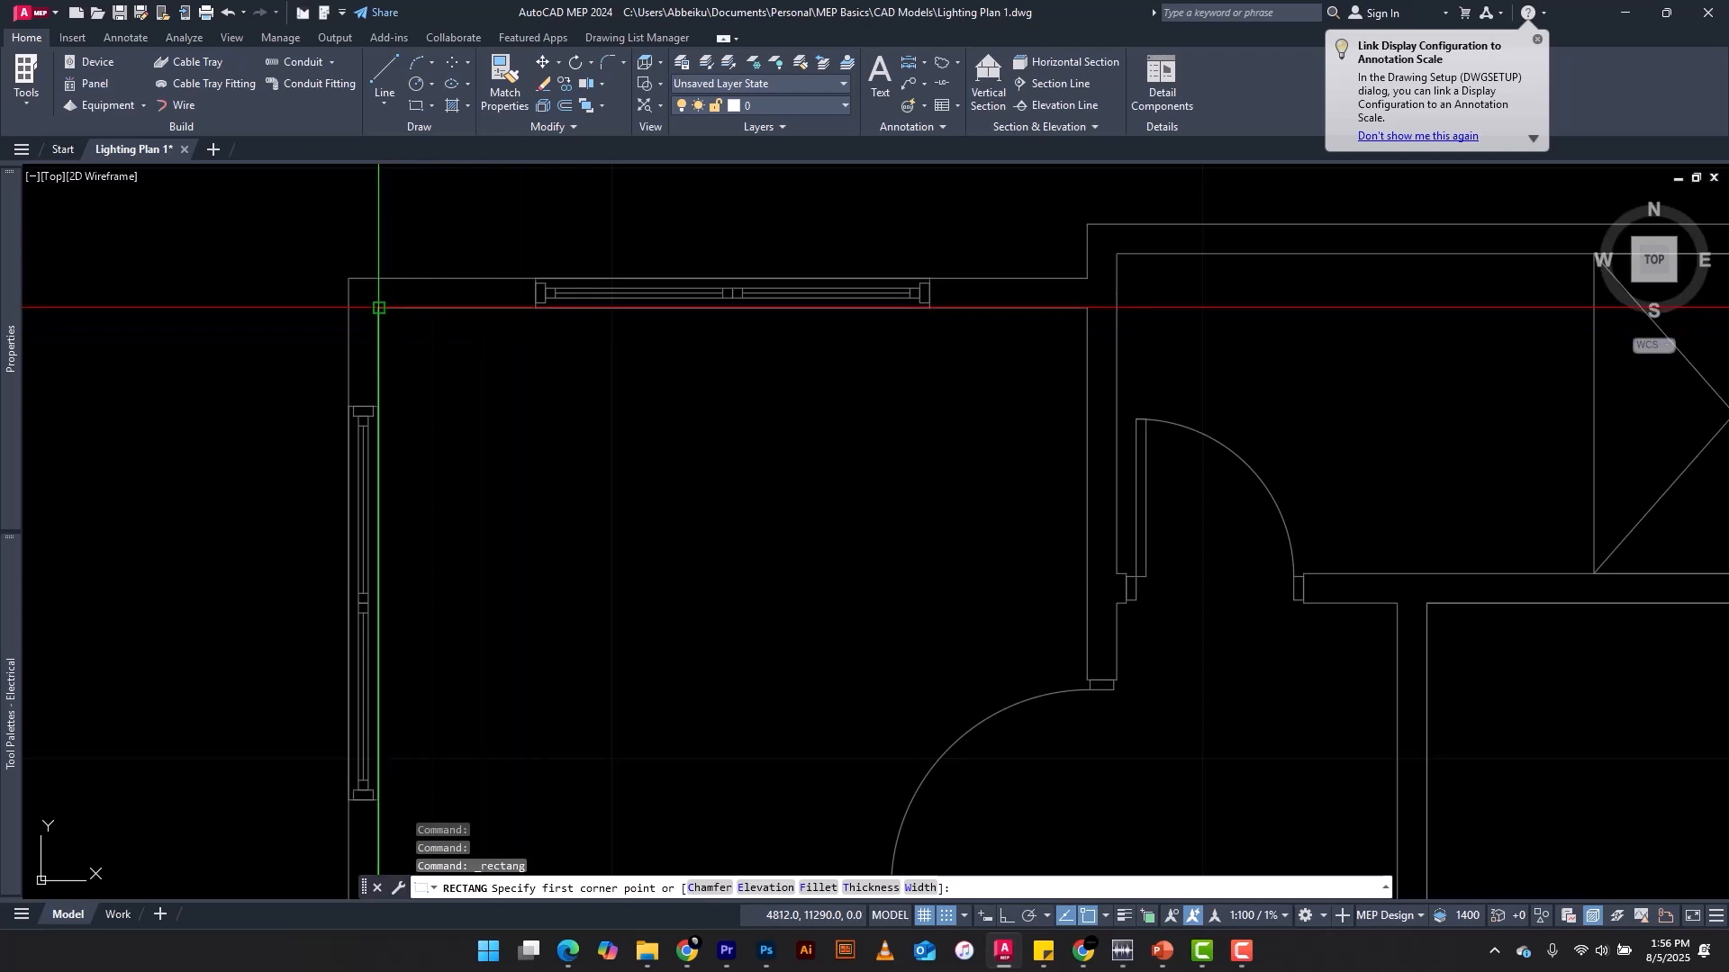
pyautogui.click(380, 308)
pyautogui.scroll(-5, 482, 309)
pyautogui.scroll(6, 752, 450)
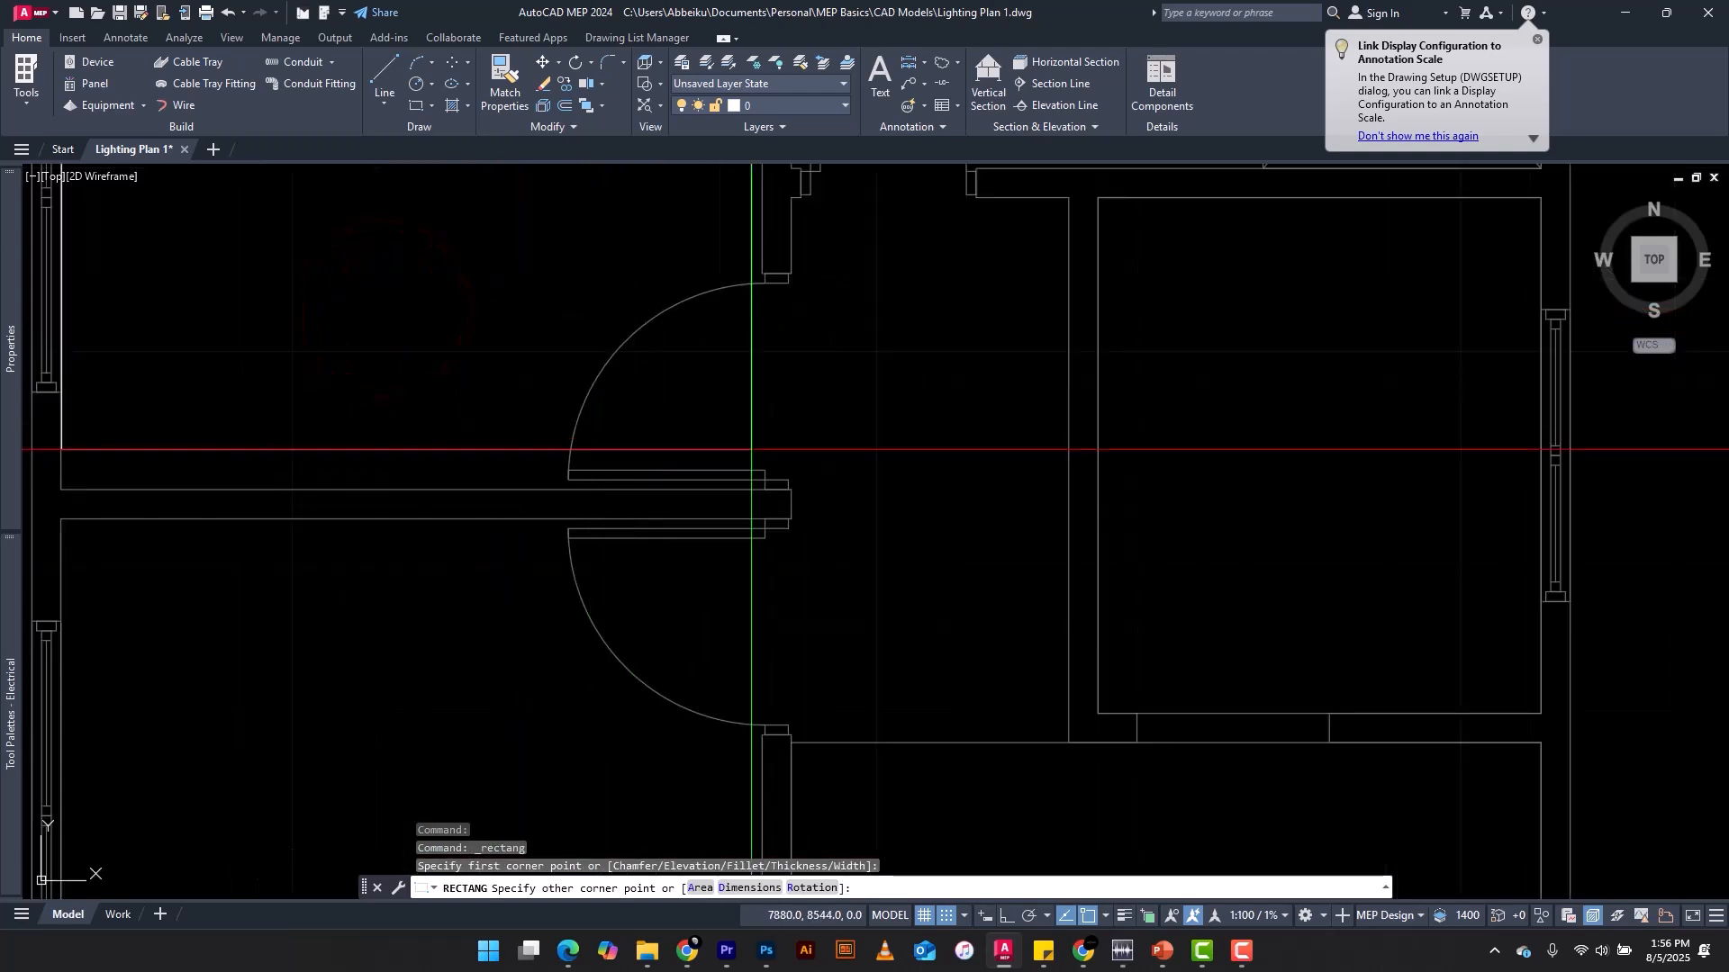
pyautogui.scroll(4, 752, 449)
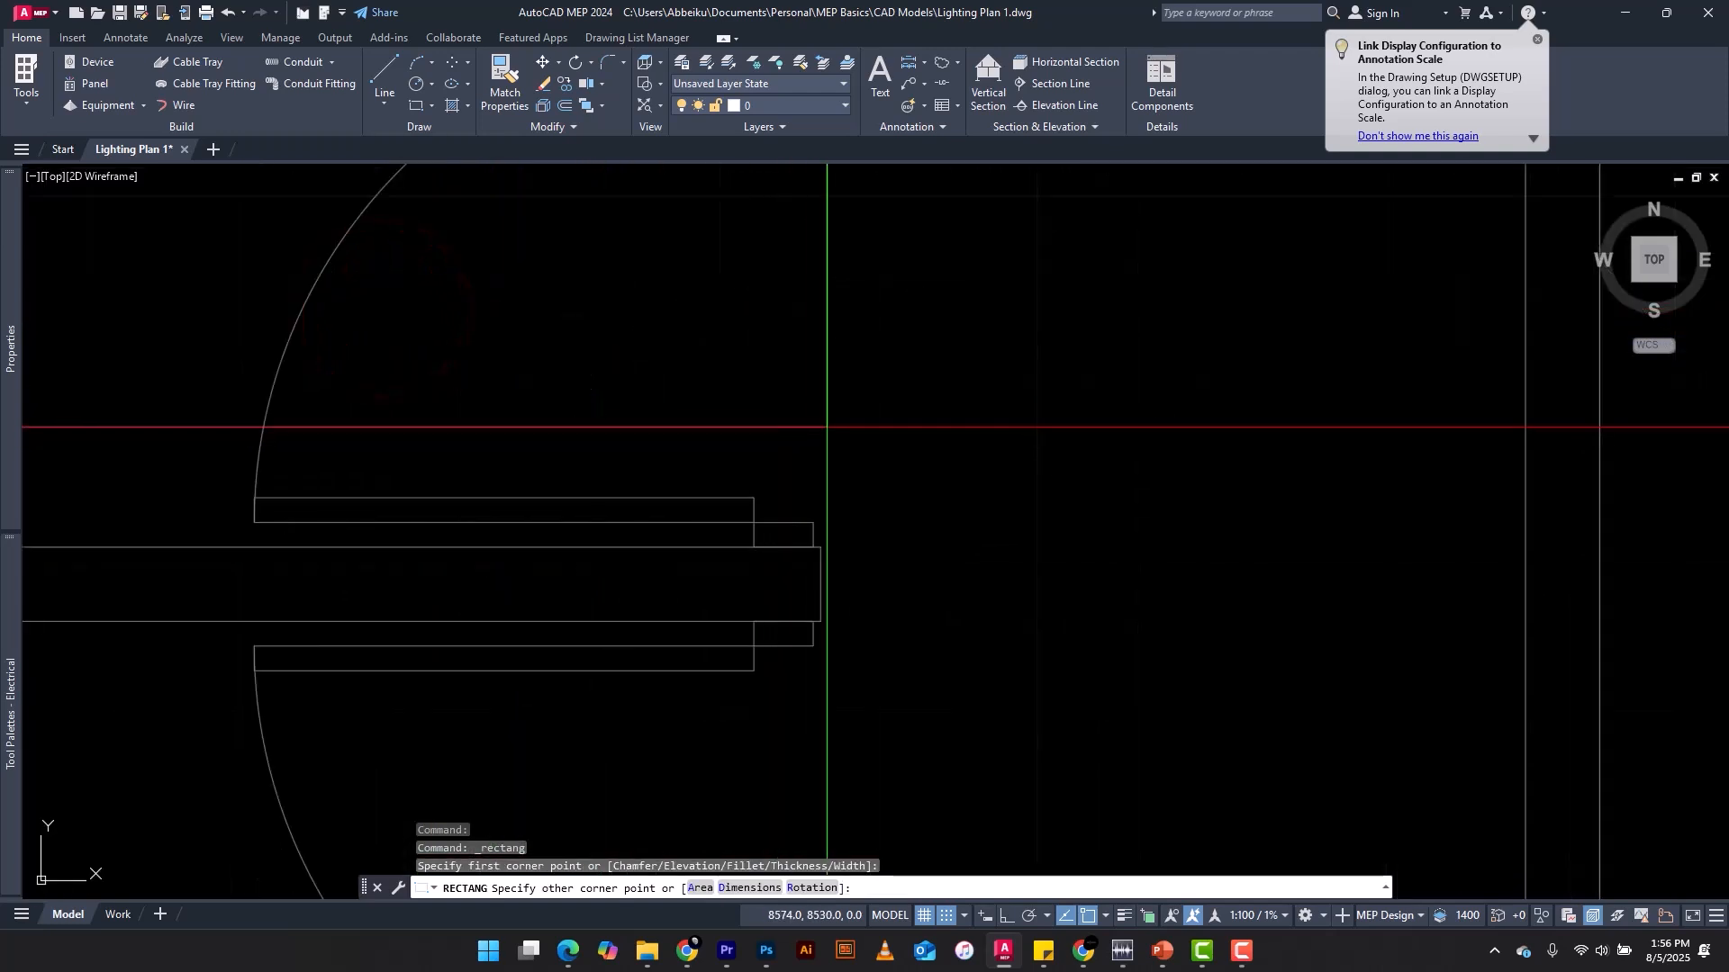
pyautogui.click(754, 522)
pyautogui.scroll(-9, 758, 448)
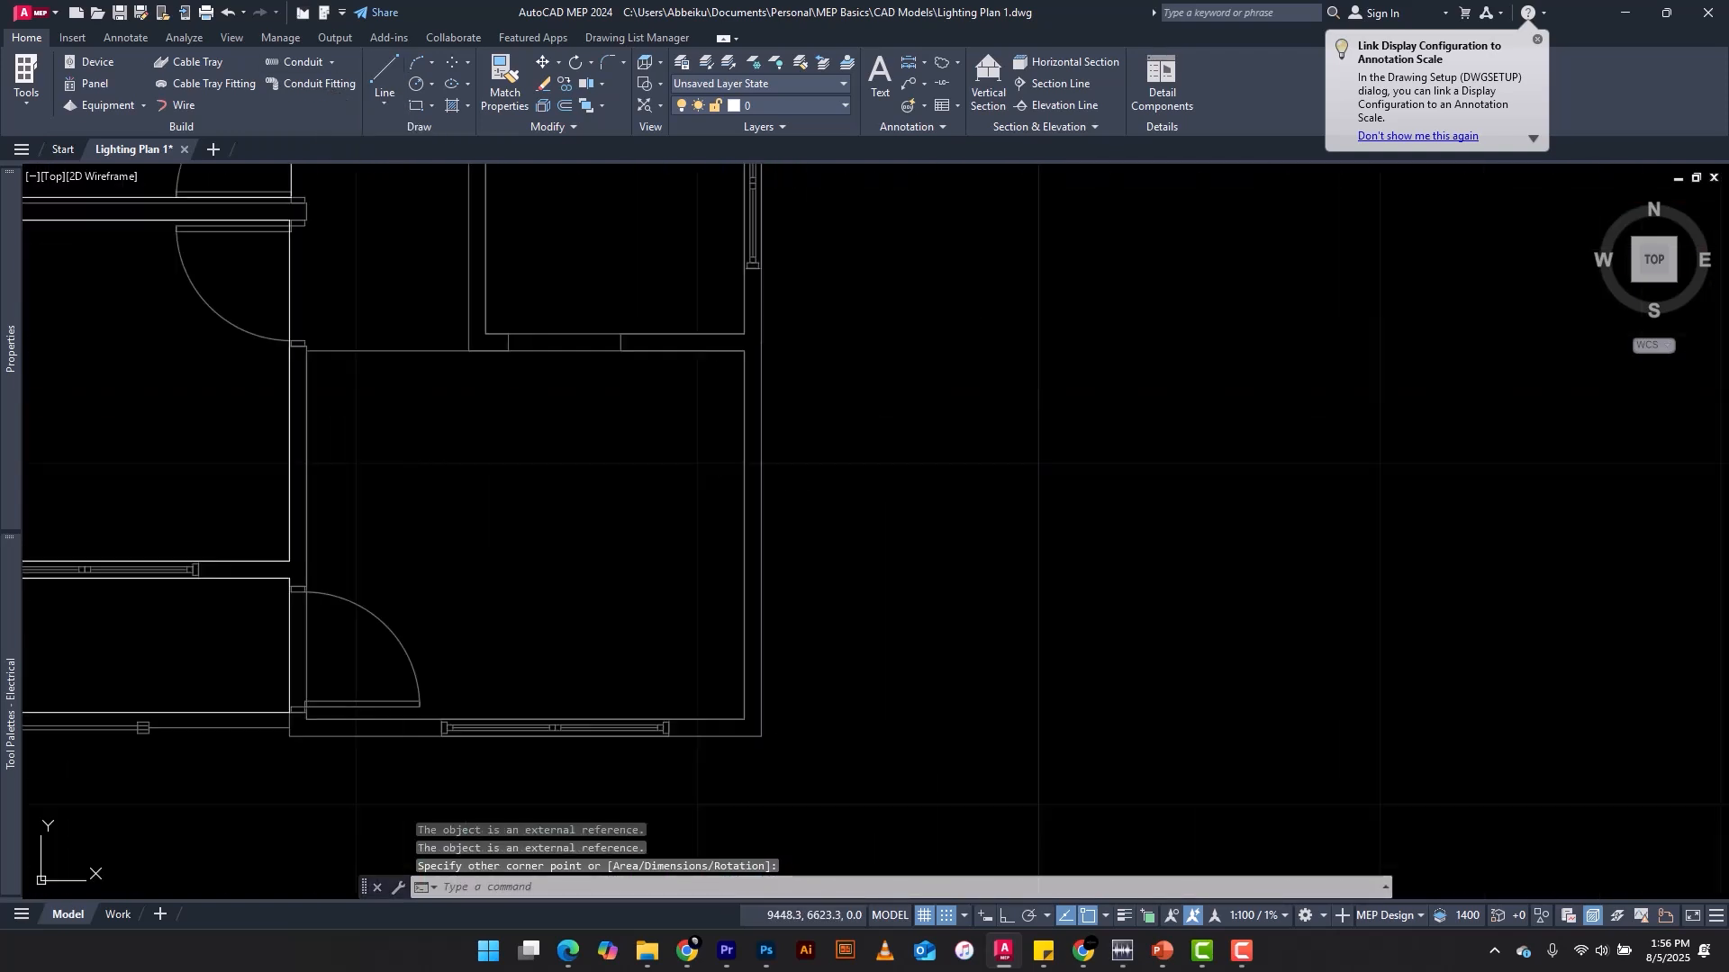
# Step: Trace the inner outlines of the living room and the corridor with a rectangle each
pyautogui.press('space')
pyautogui.click(743, 718)
pyautogui.click(307, 351)
pyautogui.moveTo(463, 203); pyautogui.dragTo(540, 494, button='middle')
pyautogui.press('space')
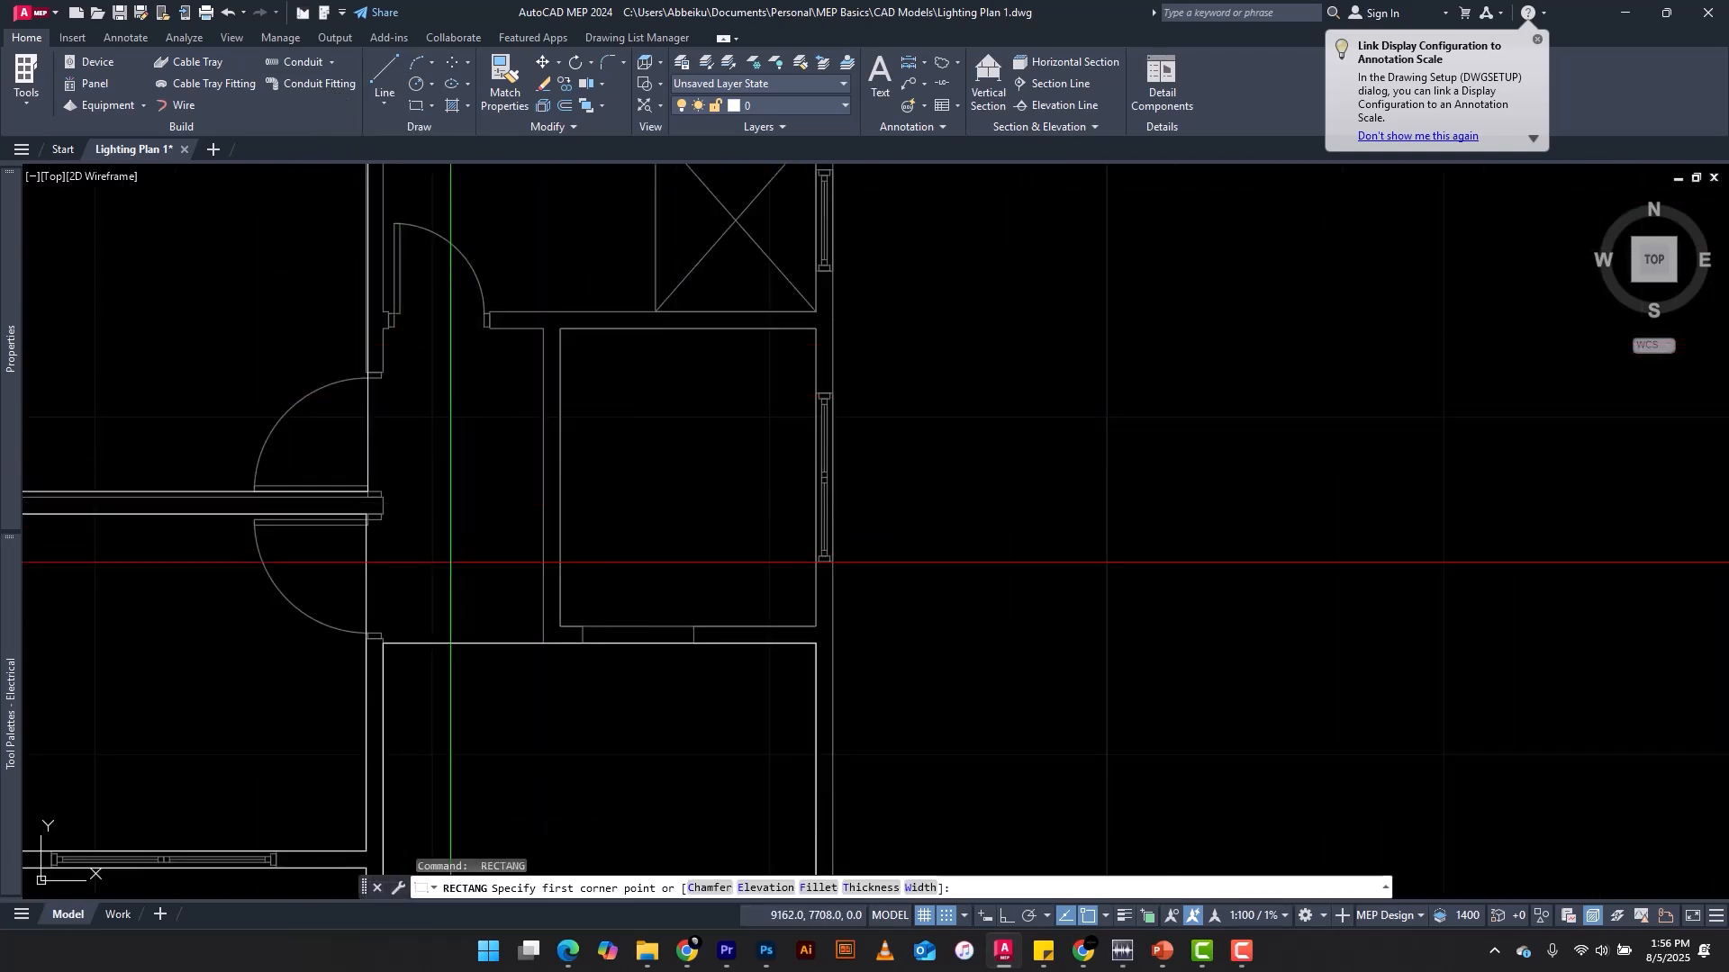
pyautogui.click(383, 643)
pyautogui.click(561, 434)
# Step: Trace the inner outline of the kitchen with a rectangle between opposite wall corners
pyautogui.press('space')
pyautogui.click(555, 406)
pyautogui.scroll(4, 785, 744)
pyautogui.click(834, 640)
pyautogui.scroll(-8, 652, 561)
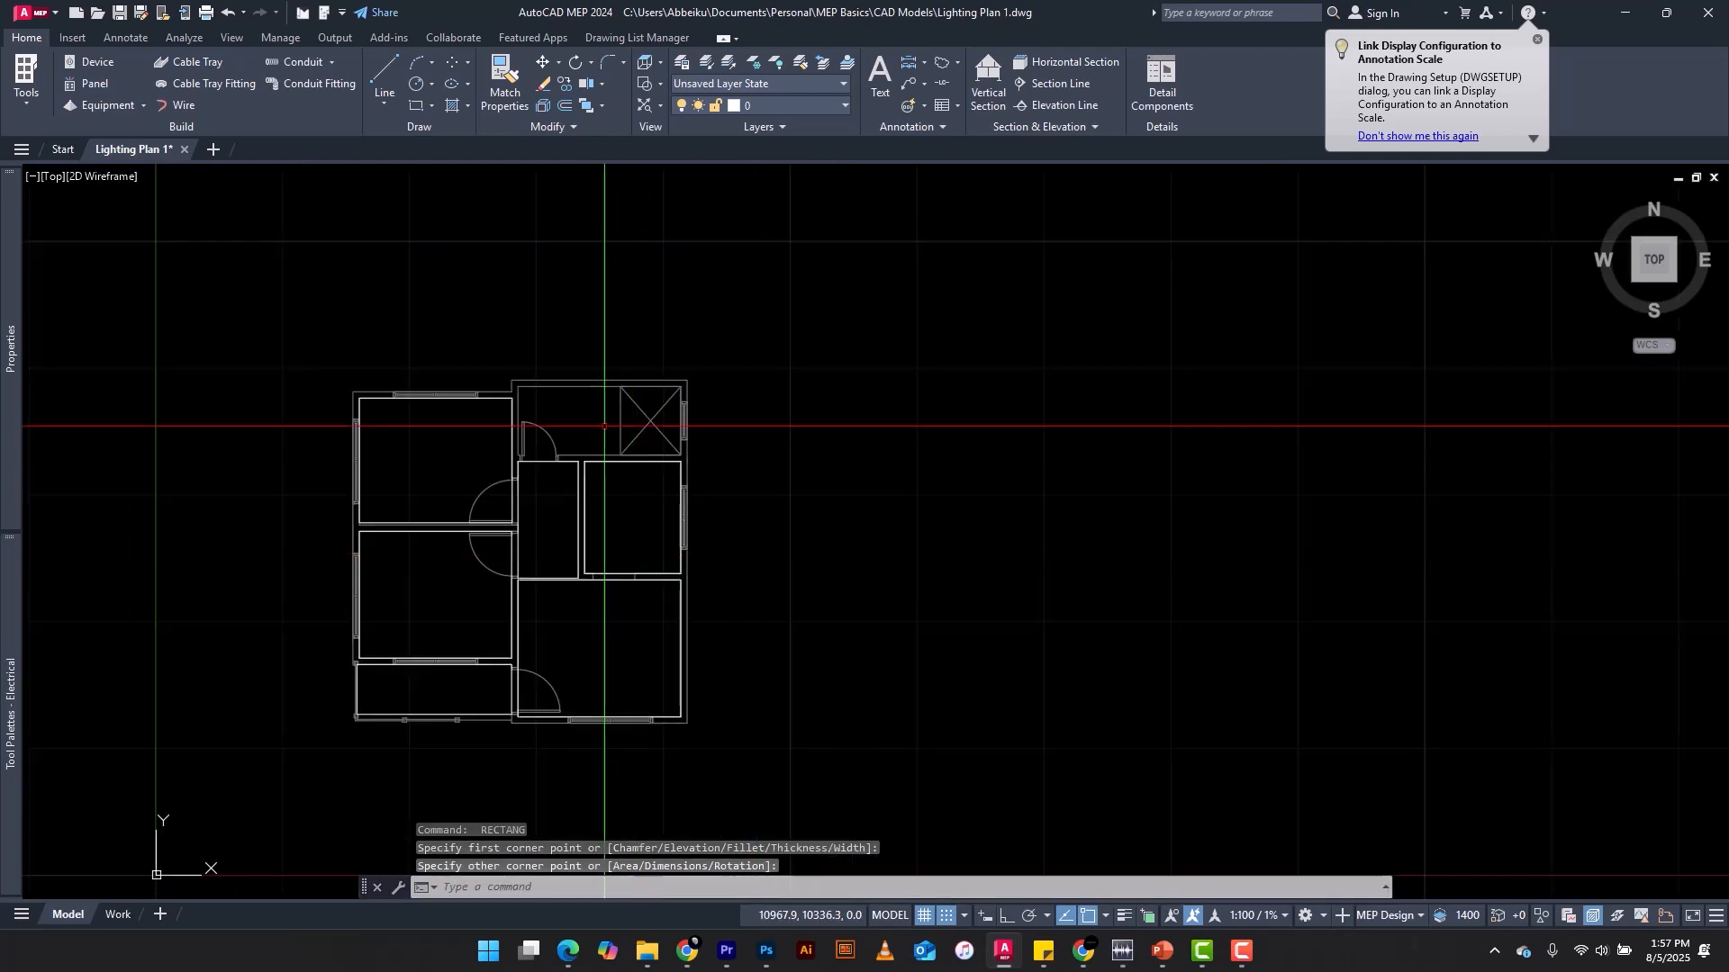
# Step: Trace the inner outline of the WC with a rectangle between opposite corners
pyautogui.scroll(3, 604, 426)
pyautogui.press('space')
pyautogui.click(910, 267)
pyautogui.scroll(3, 230, 529)
pyautogui.click(401, 592)
# Step: Stretch the lower edge of the WC rectangle onto the inner face of the wall
pyautogui.scroll(1, 1332, 598)
pyautogui.scroll(-1, 306, 524)
pyautogui.click(306, 563)
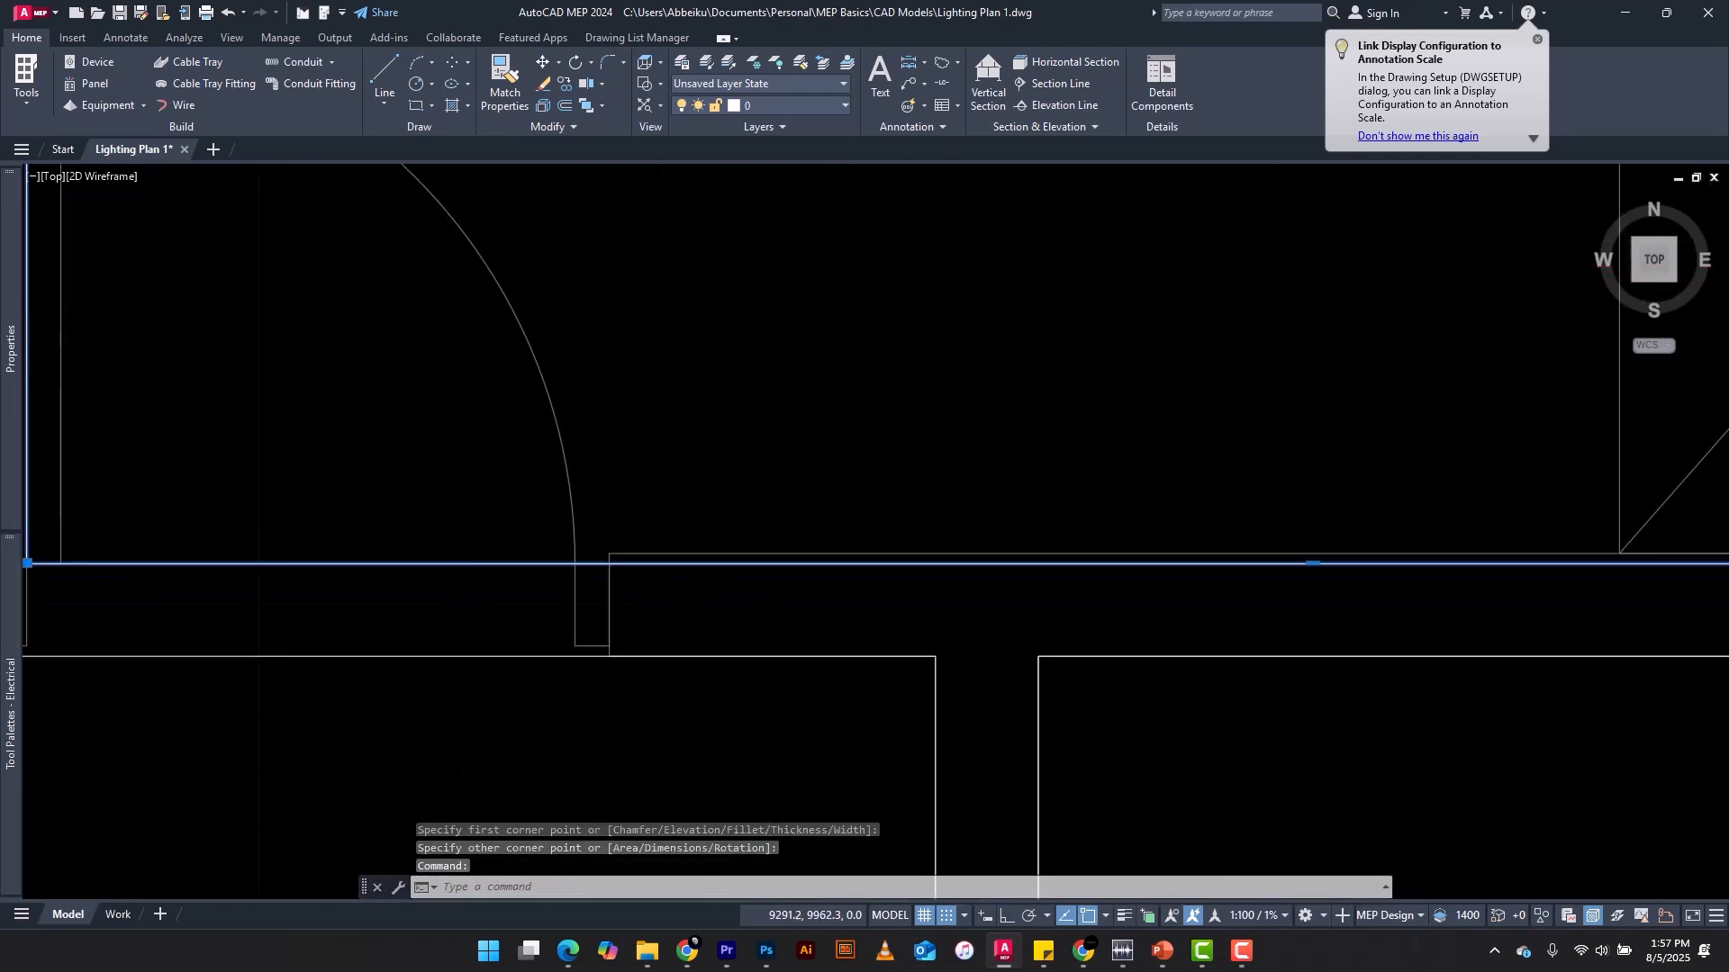
pyautogui.scroll(6, 1531, 585)
pyautogui.click(696, 501)
pyautogui.click(694, 459)
pyautogui.press('Escape')
pyautogui.scroll(-15, 680, 486)
pyautogui.scroll(5, 494, 473)
pyautogui.click(384, 79)
pyautogui.click(388, 514)
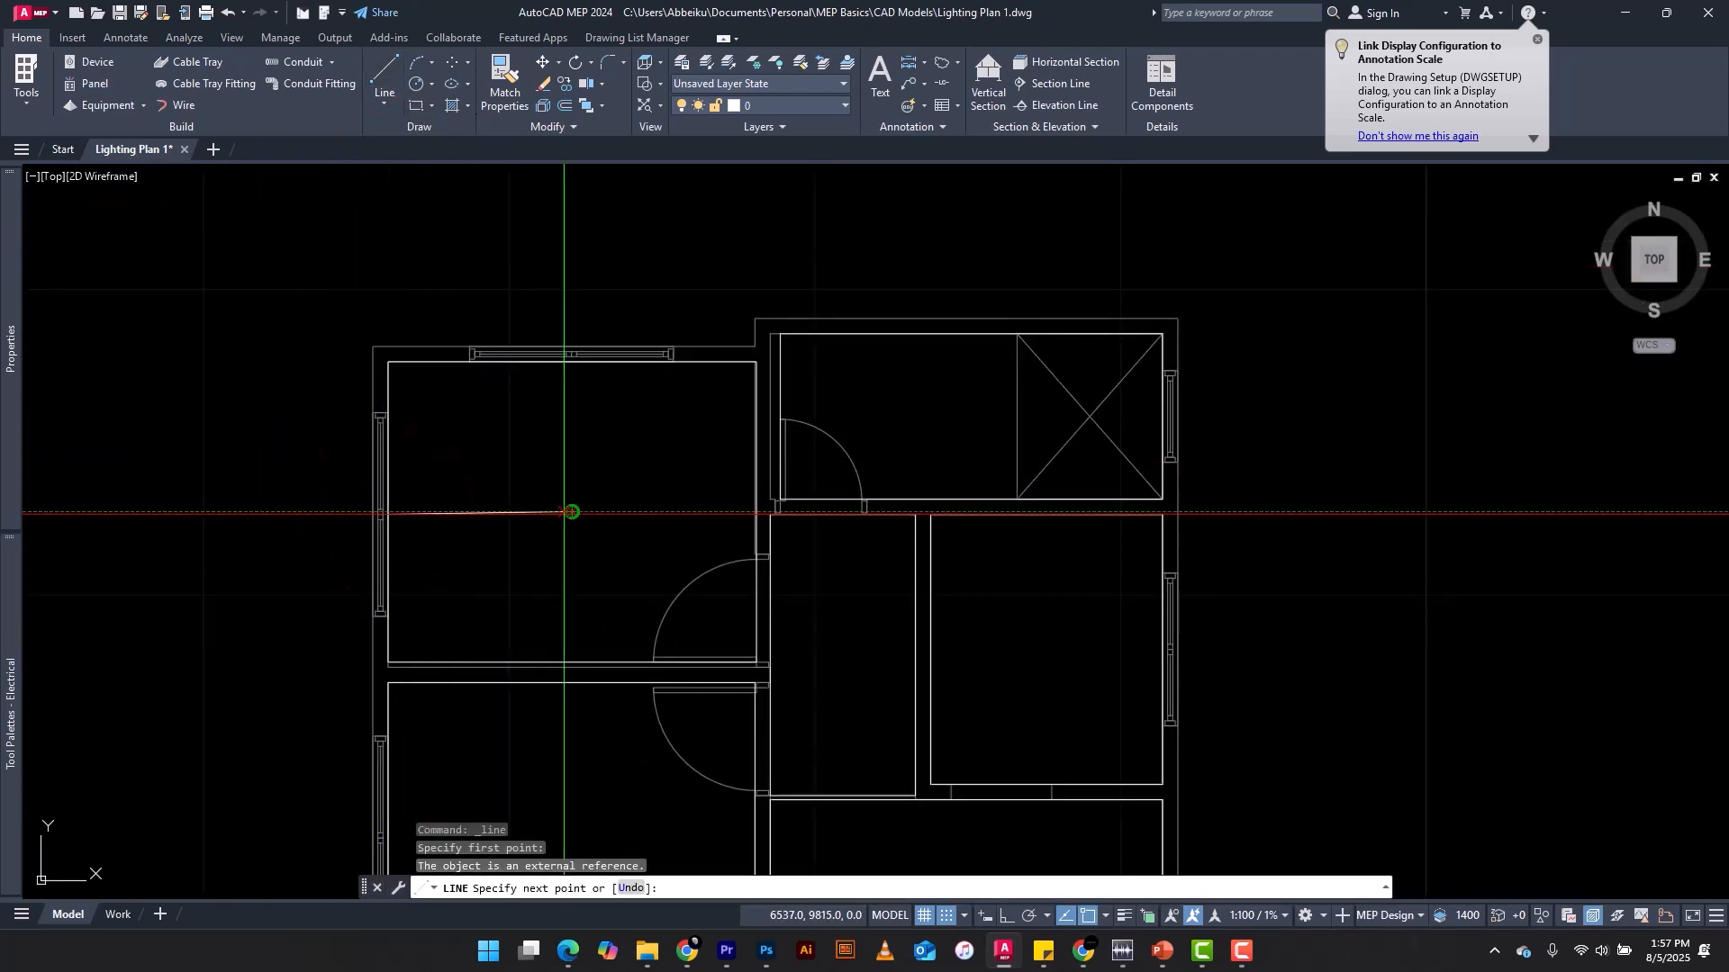
pyautogui.press('Escape')
# Step: Turn grid and snap off and ortho on, and draw a horizontal line from the centre of Bedroom 1 past its right outline edge
pyautogui.press('space')
pyautogui.scroll(-4, 571, 518)
pyautogui.click(924, 915)
pyautogui.click(945, 914)
pyautogui.click(571, 514)
pyautogui.click(1006, 915)
pyautogui.click(717, 518)
pyautogui.press('Escape')
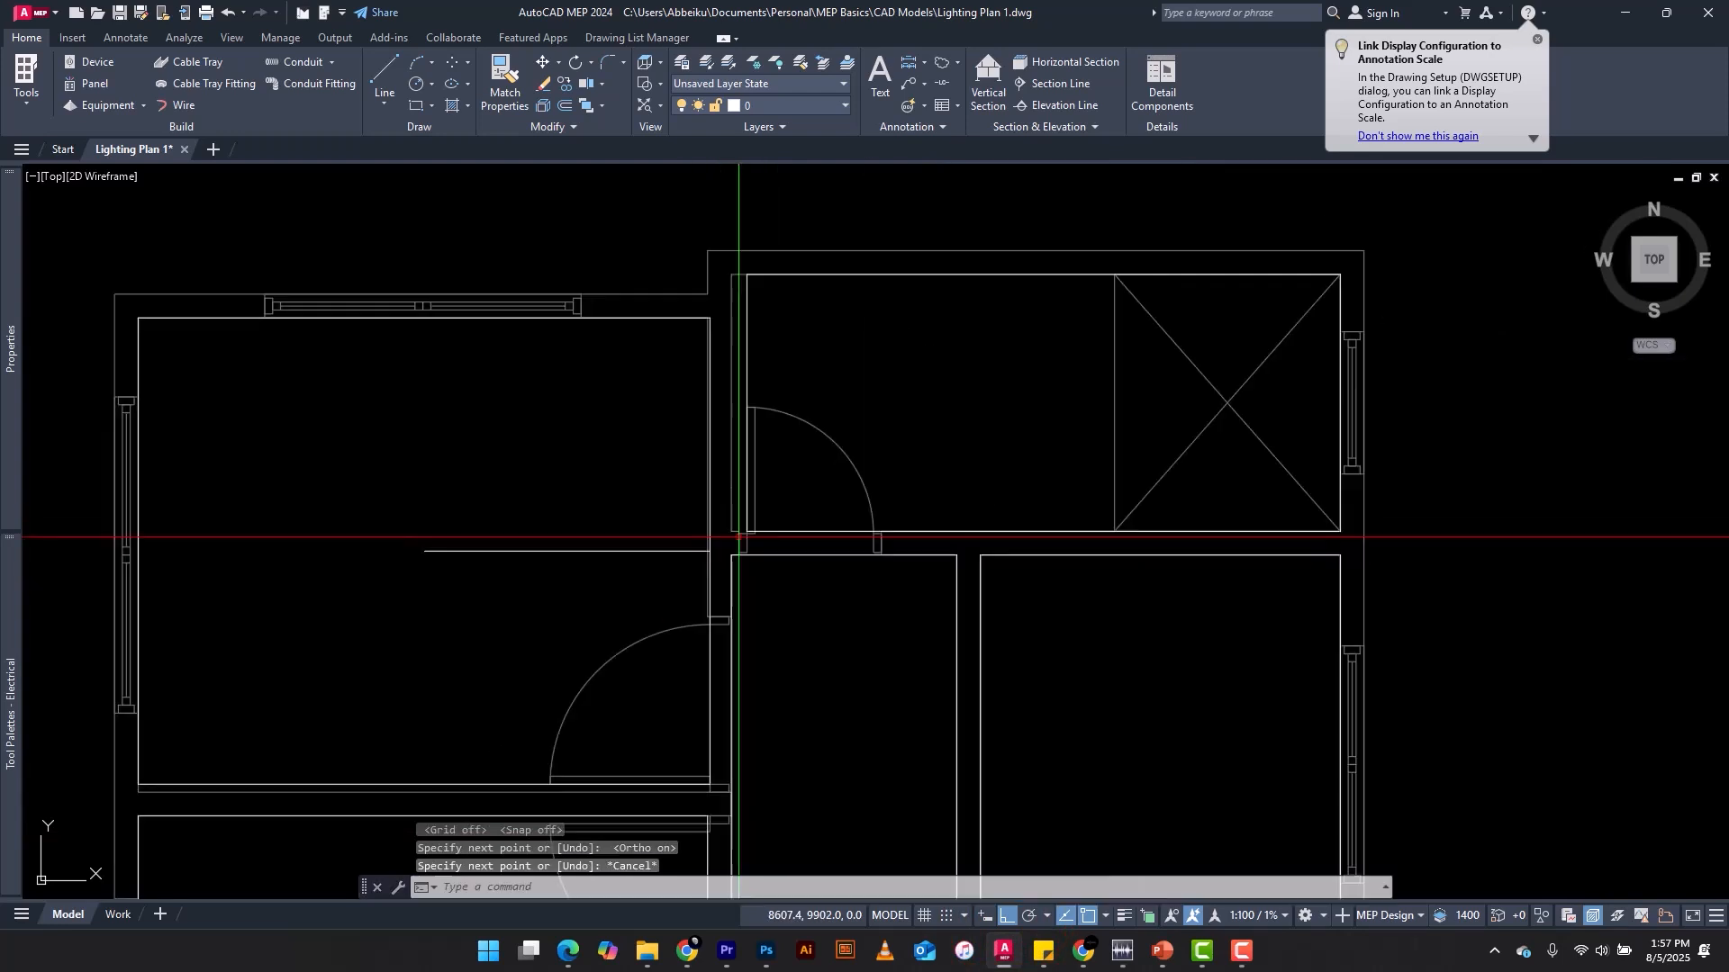
# Step: Stretch the overshooting end of the Bedroom 1 line back onto the edge of the room's rectangle
pyautogui.click(707, 360)
pyautogui.scroll(5, 696, 451)
pyautogui.click(696, 451)
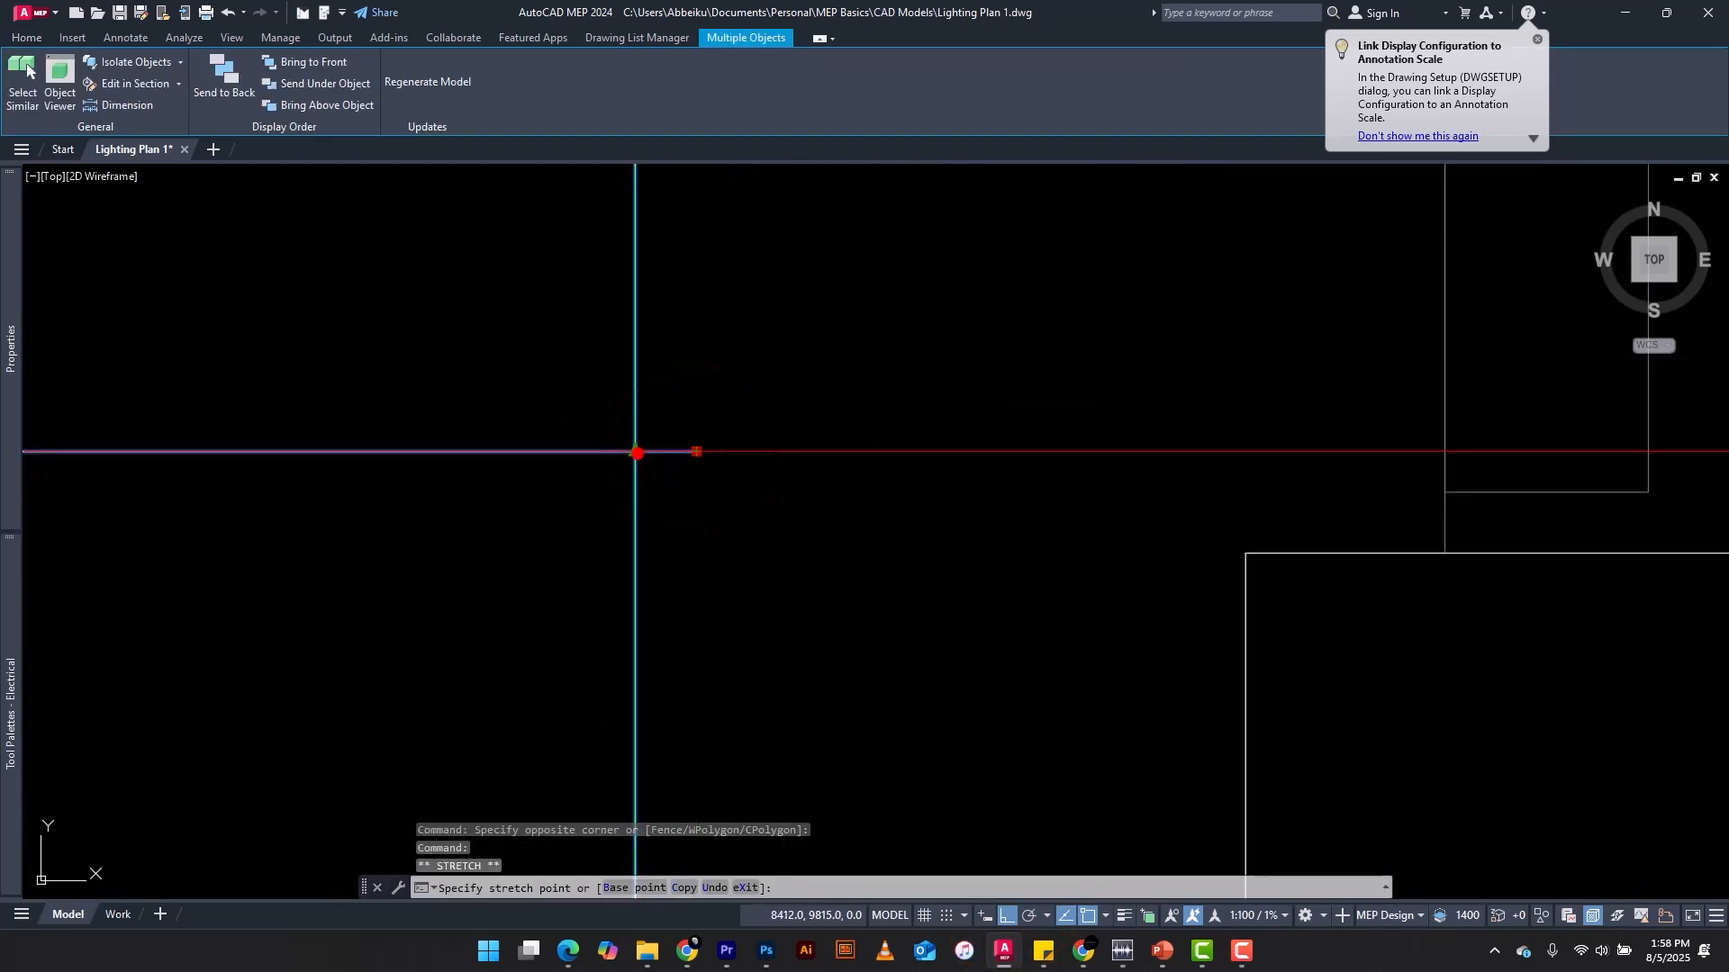
pyautogui.click(635, 451)
pyautogui.scroll(-15, 753, 471)
pyautogui.press('Escape')
# Step: Complete the horizontal centre line of Bedroom 1 so that it spans the room from side to side
pyautogui.click(383, 80)
pyautogui.click(579, 471)
pyautogui.scroll(8, 356, 468)
pyautogui.click(729, 490)
pyautogui.press('Escape')
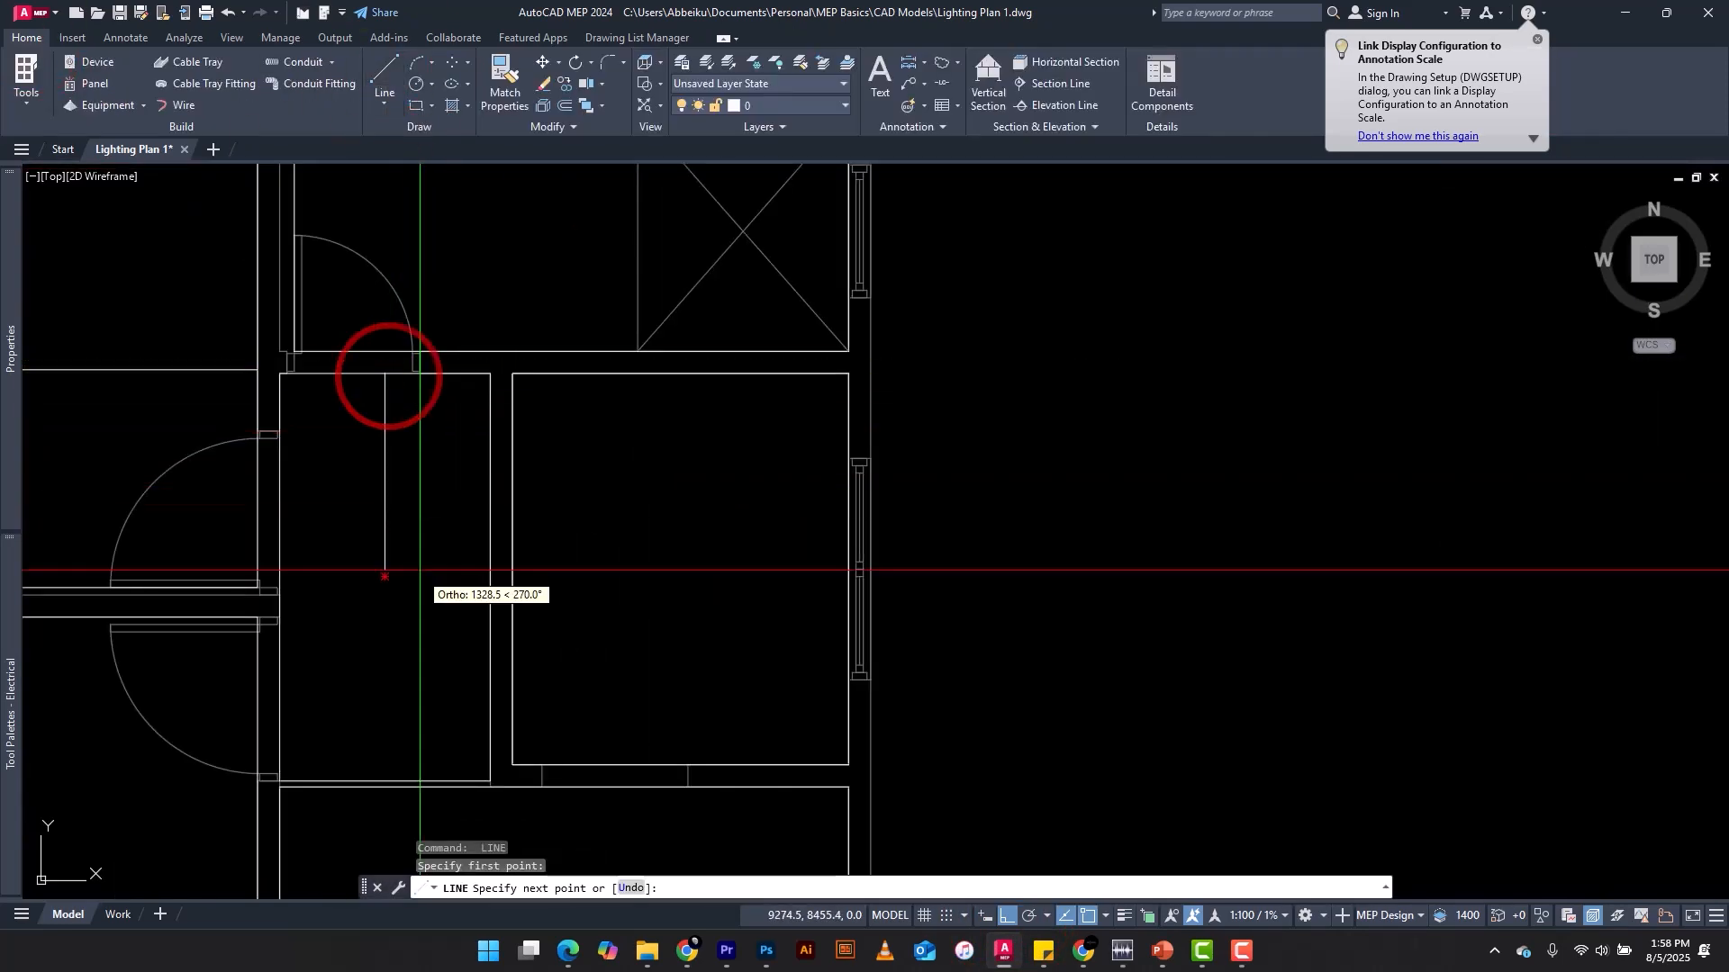
# Step: Draw vertical centre lines through the corridor and the kitchen, joining the midpoints of their upper and lower edges
pyautogui.click(384, 780)
pyautogui.press('Escape')
pyautogui.press('space')
pyautogui.click(680, 373)
pyautogui.click(680, 765)
pyautogui.press('Escape')
# Step: Draw a horizontal centre line across the WC between the midpoints of its side edges
pyautogui.scroll(-3, 694, 601)
pyautogui.scroll(3, 697, 378)
pyautogui.press('space')
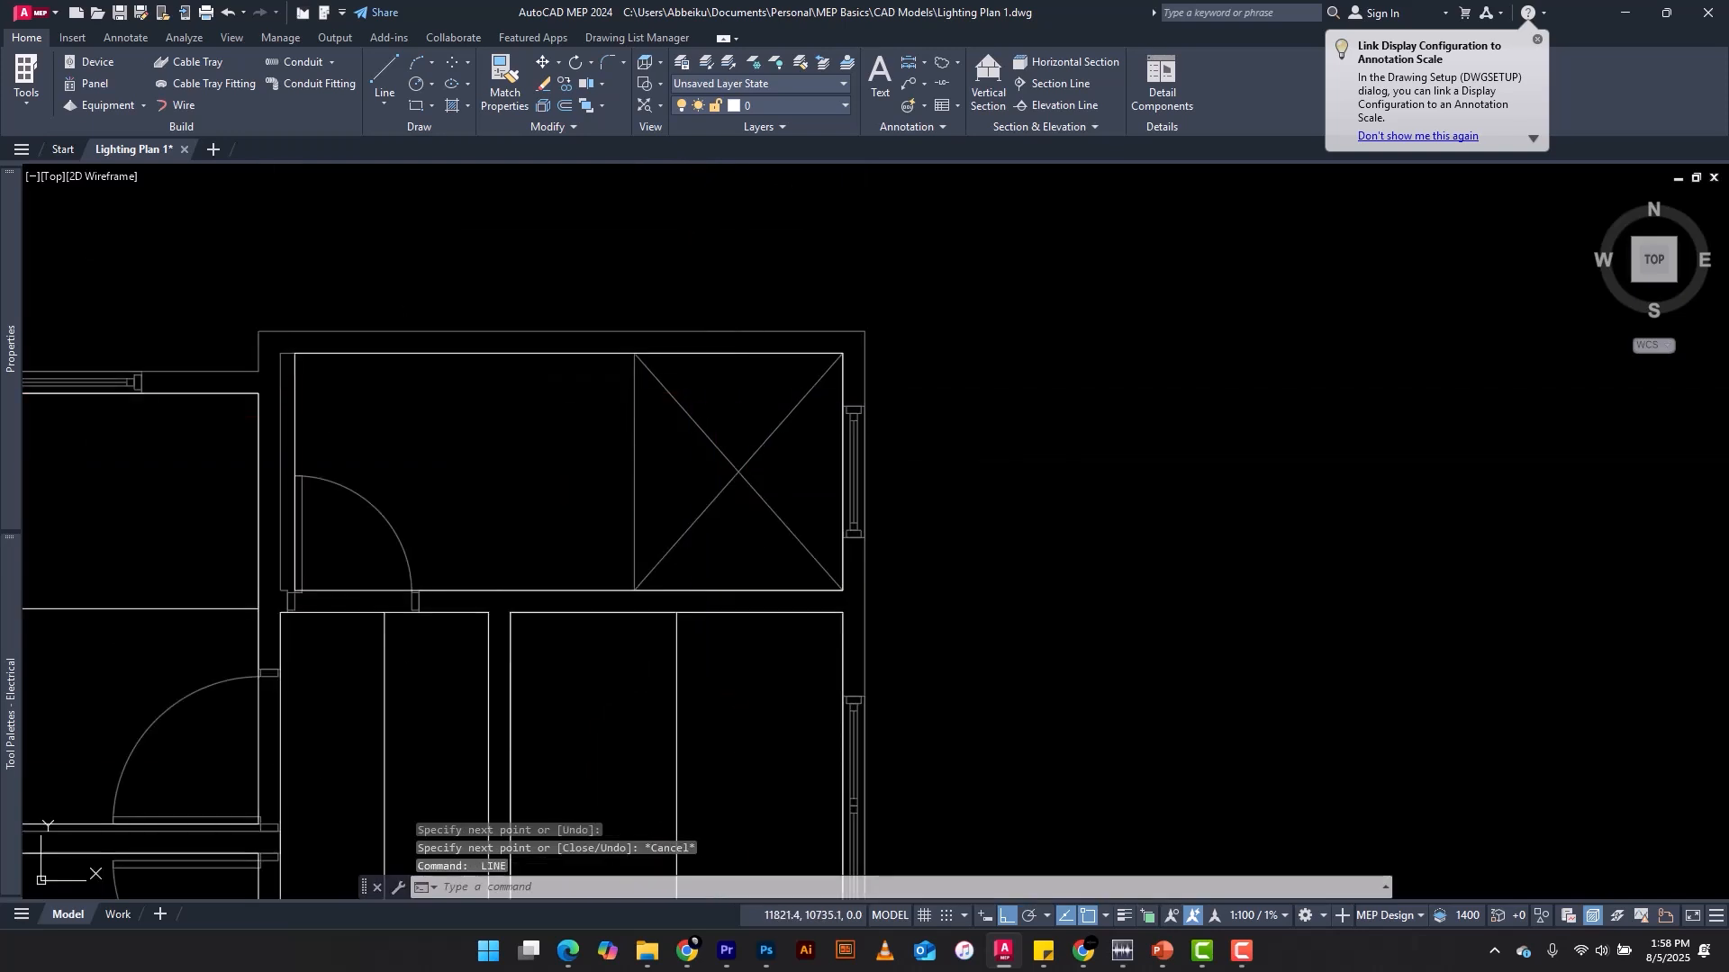
pyautogui.click(842, 471)
pyautogui.click(294, 471)
pyautogui.press('Escape')
# Step: Draw a vertical centre line through the living room between the midpoints of its lower and upper edges
pyautogui.scroll(-4, 567, 405)
pyautogui.scroll(4, 585, 663)
pyautogui.press('space')
pyautogui.click(545, 743)
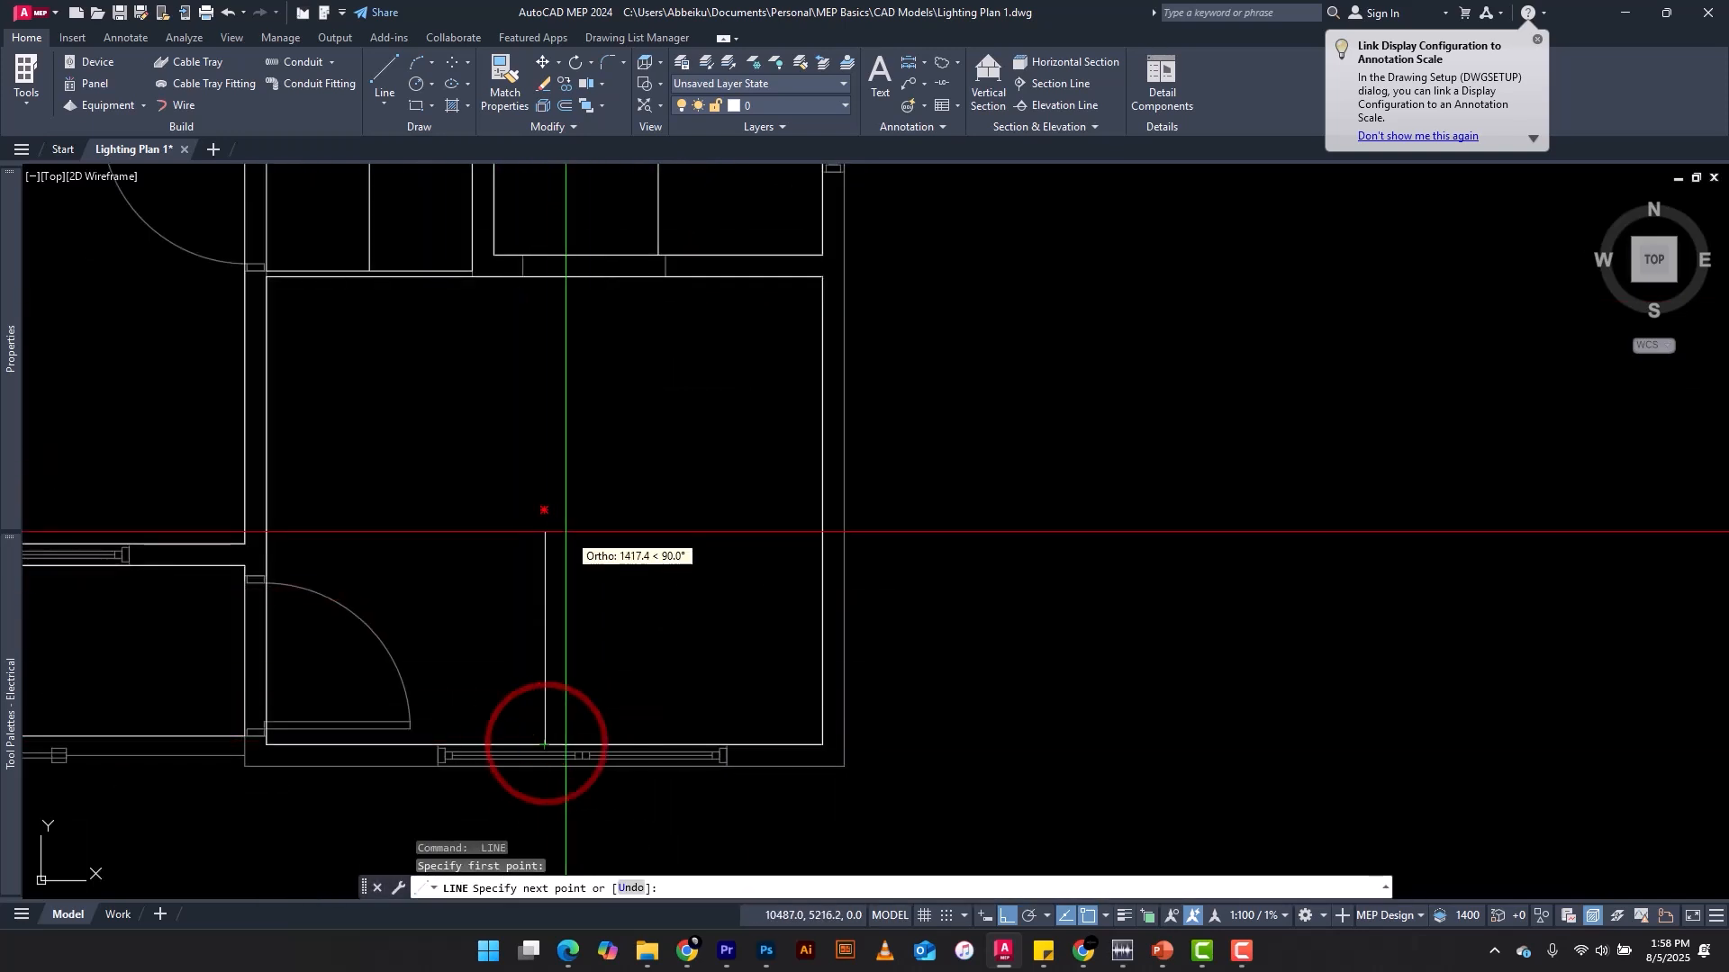
pyautogui.click(545, 277)
pyautogui.press('Escape')
# Step: Draw the living room's horizontal centre line as two segments, from each side edge's midpoint to the vertical centre line
pyautogui.scroll(-2, 664, 328)
pyautogui.scroll(2, 577, 459)
pyautogui.press('space')
pyautogui.click(863, 450)
pyautogui.click(587, 450)
pyautogui.press('Escape')
pyautogui.press('space')
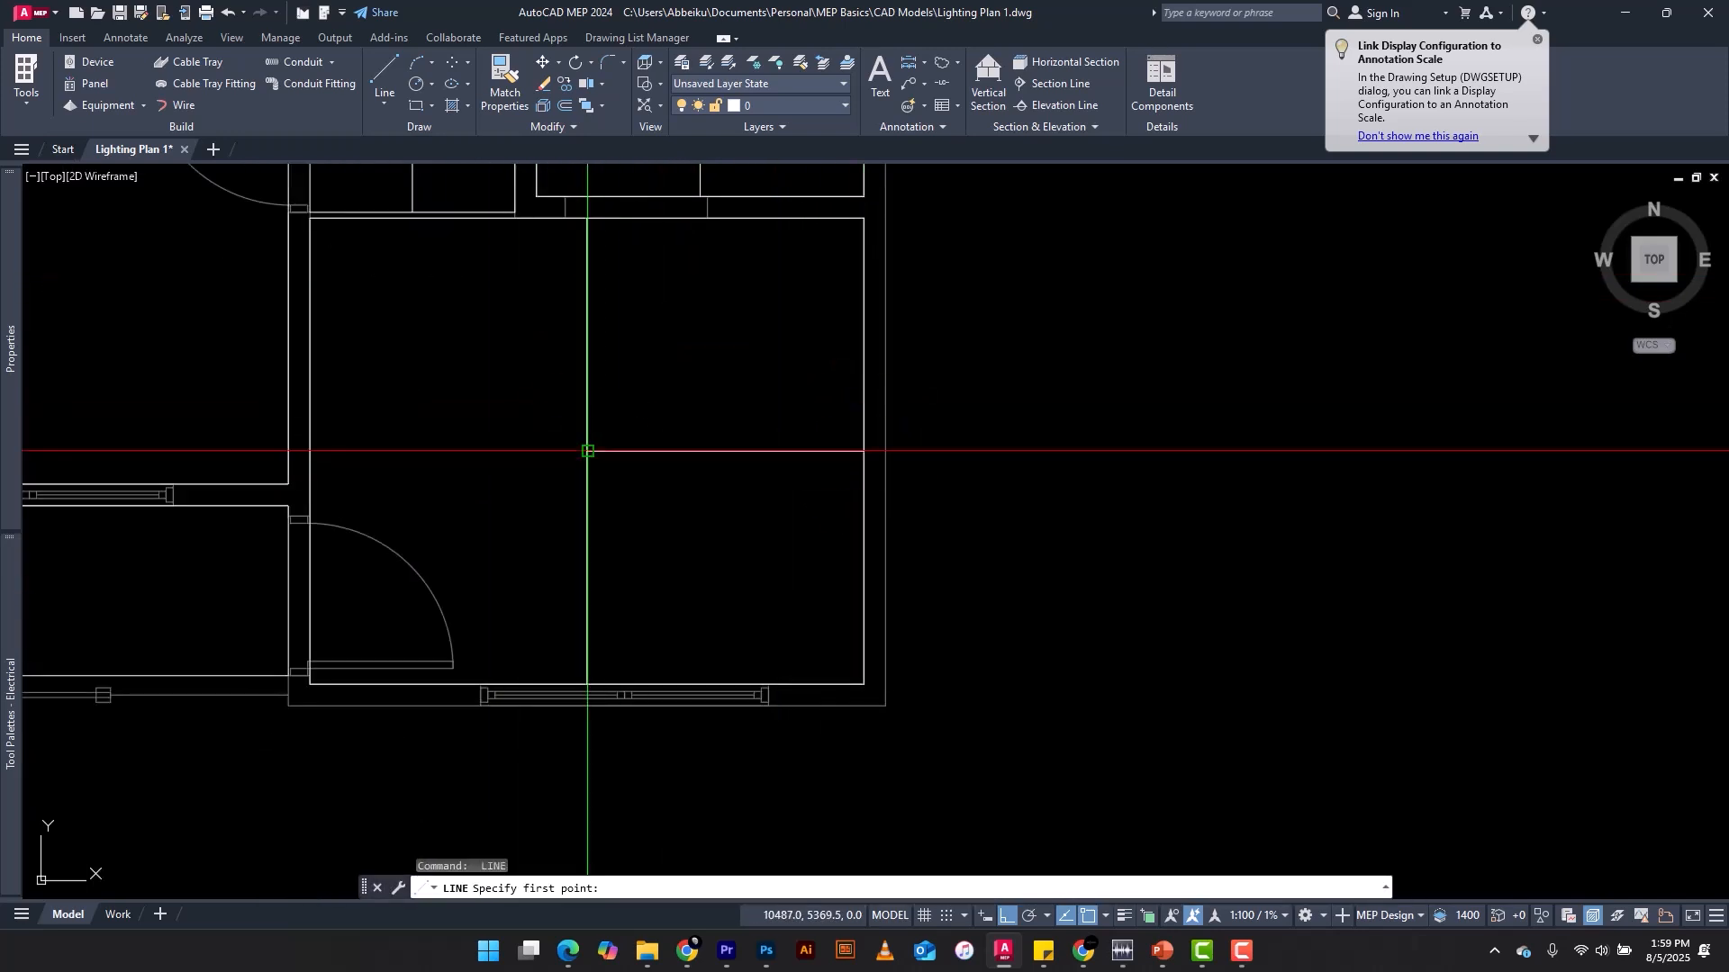
pyautogui.click(587, 450)
pyautogui.click(310, 450)
pyautogui.press('Escape')
pyautogui.scroll(-2, 640, 367)
pyautogui.scroll(2, 537, 261)
pyautogui.scroll(-1, 576, 333)
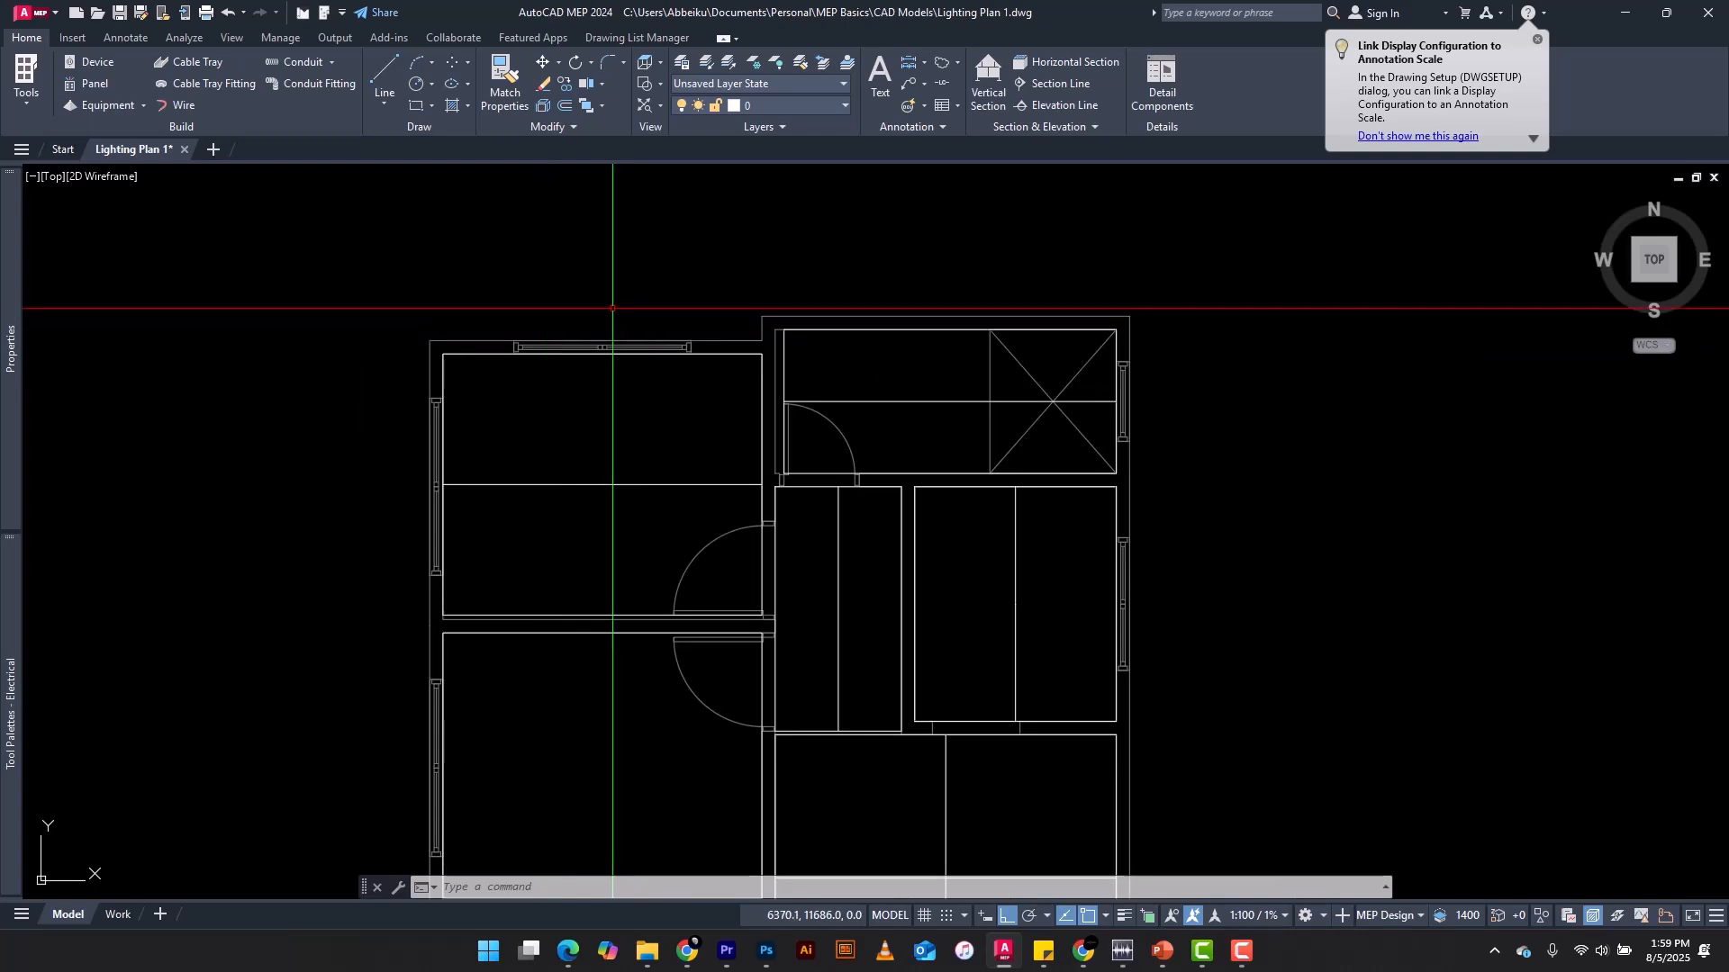
pyautogui.scroll(-2, 612, 308)
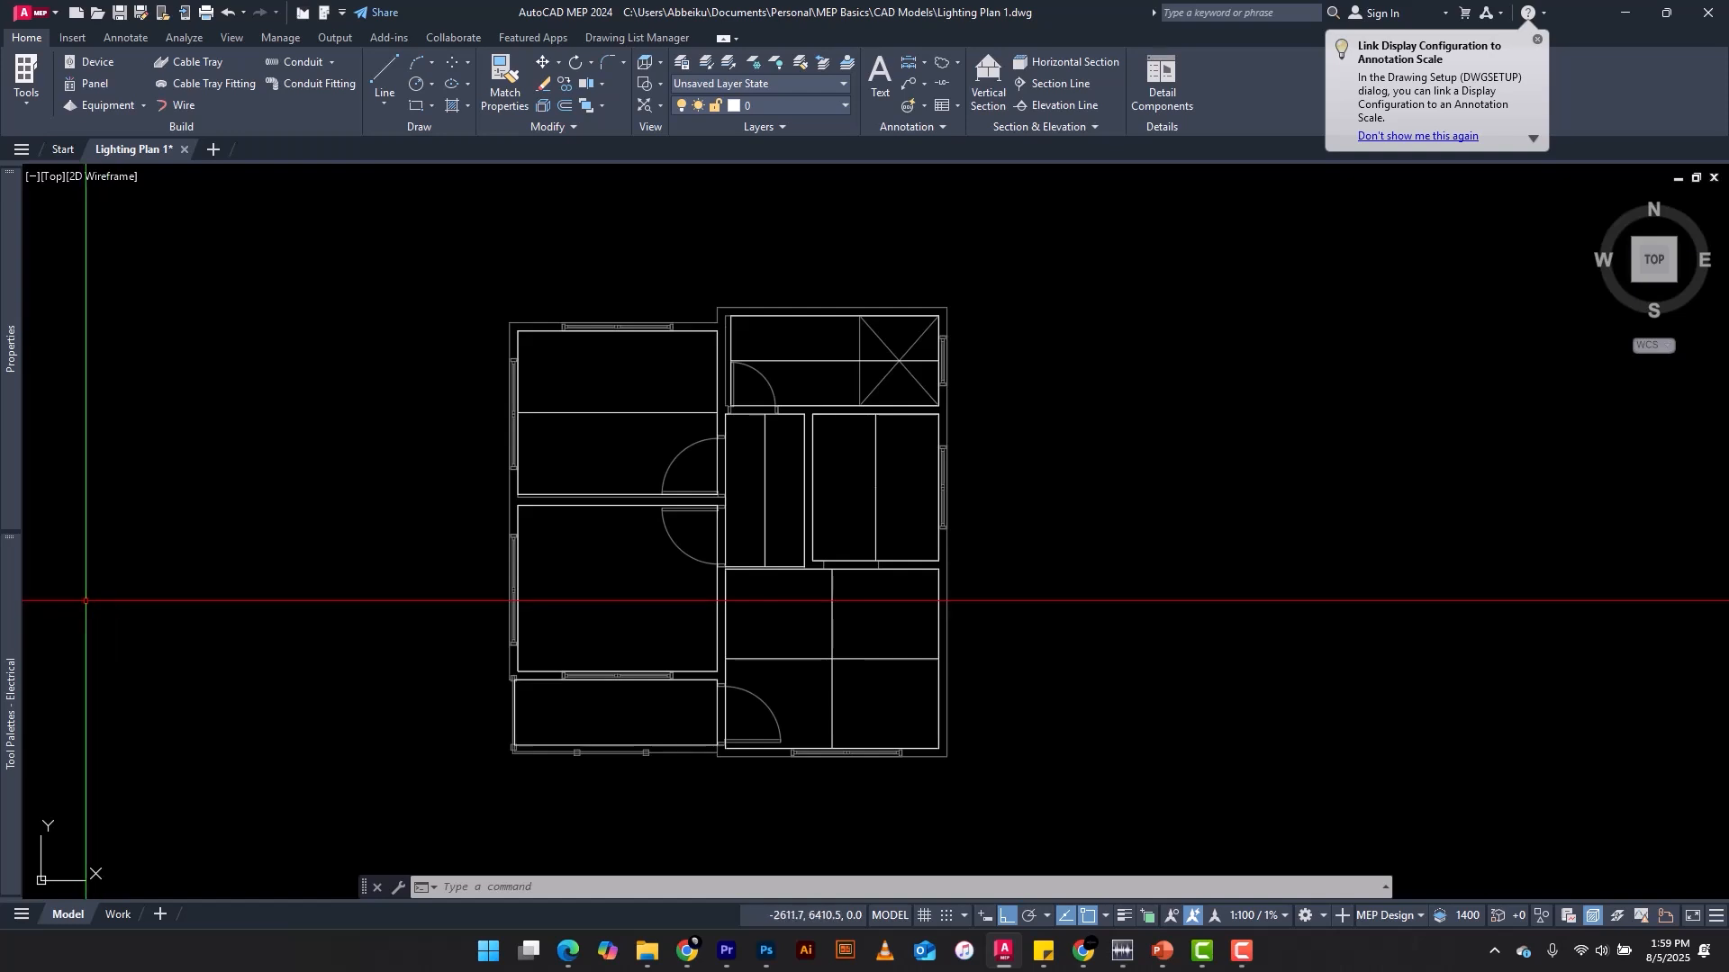
# Step: Toggle the electrical tool palettes off and change the docking of the Properties palette
pyautogui.moveTo(10, 663)
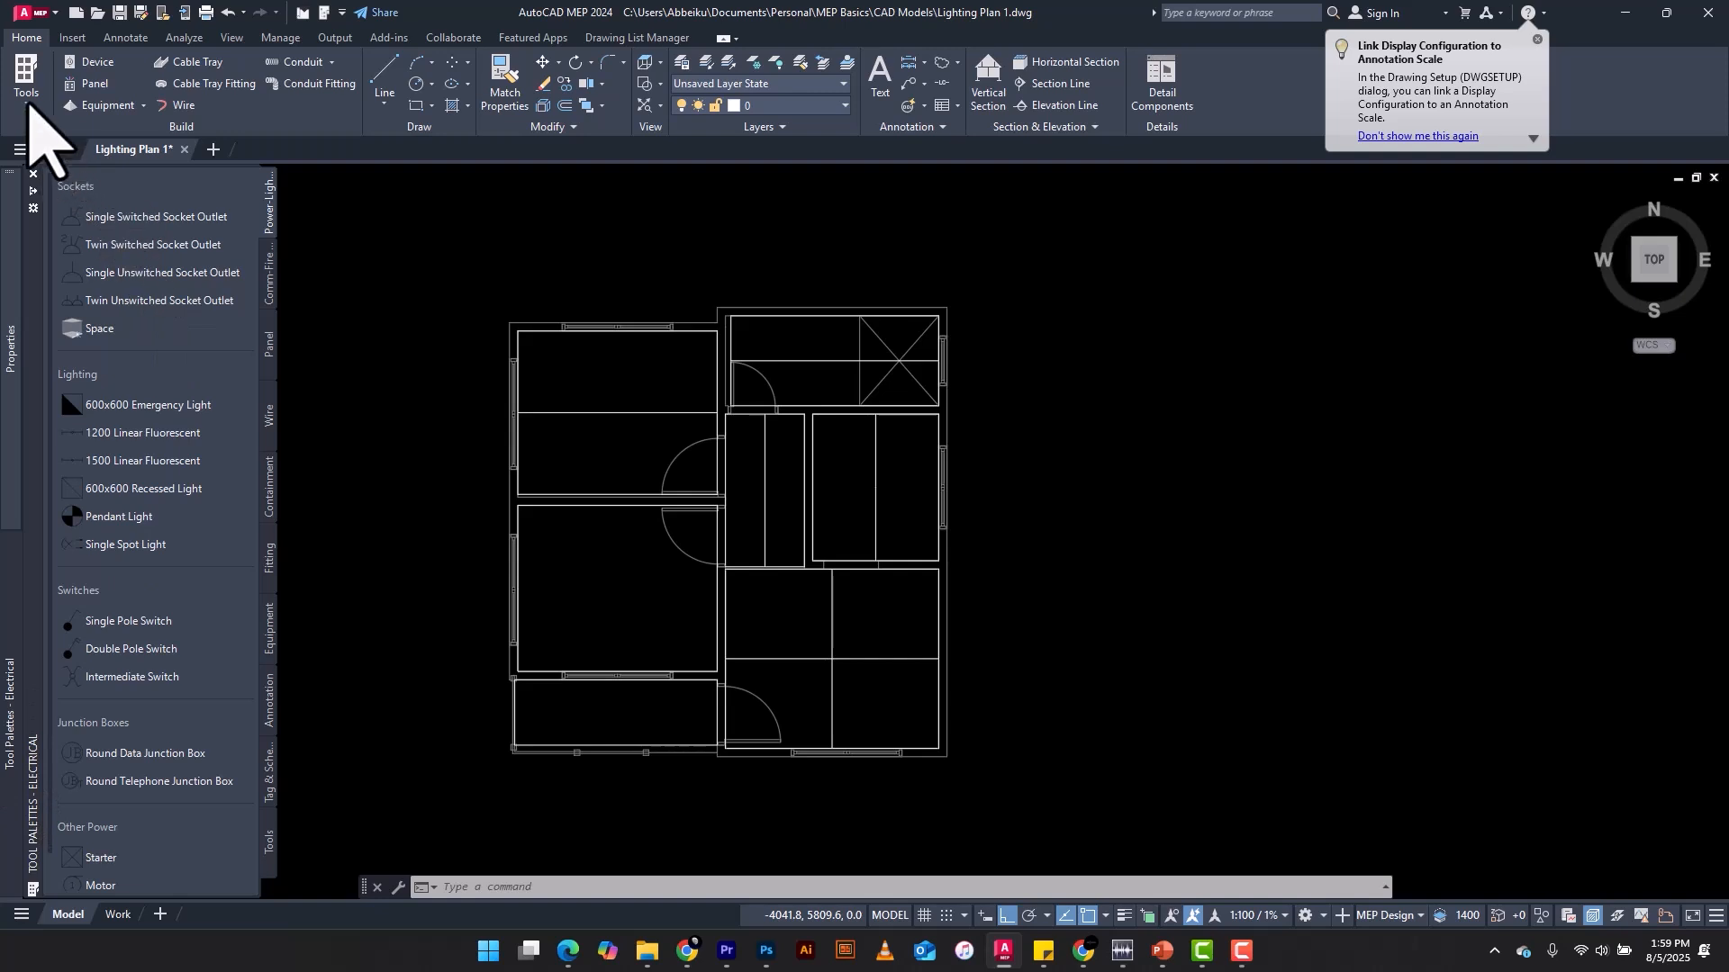
pyautogui.click(21, 95)
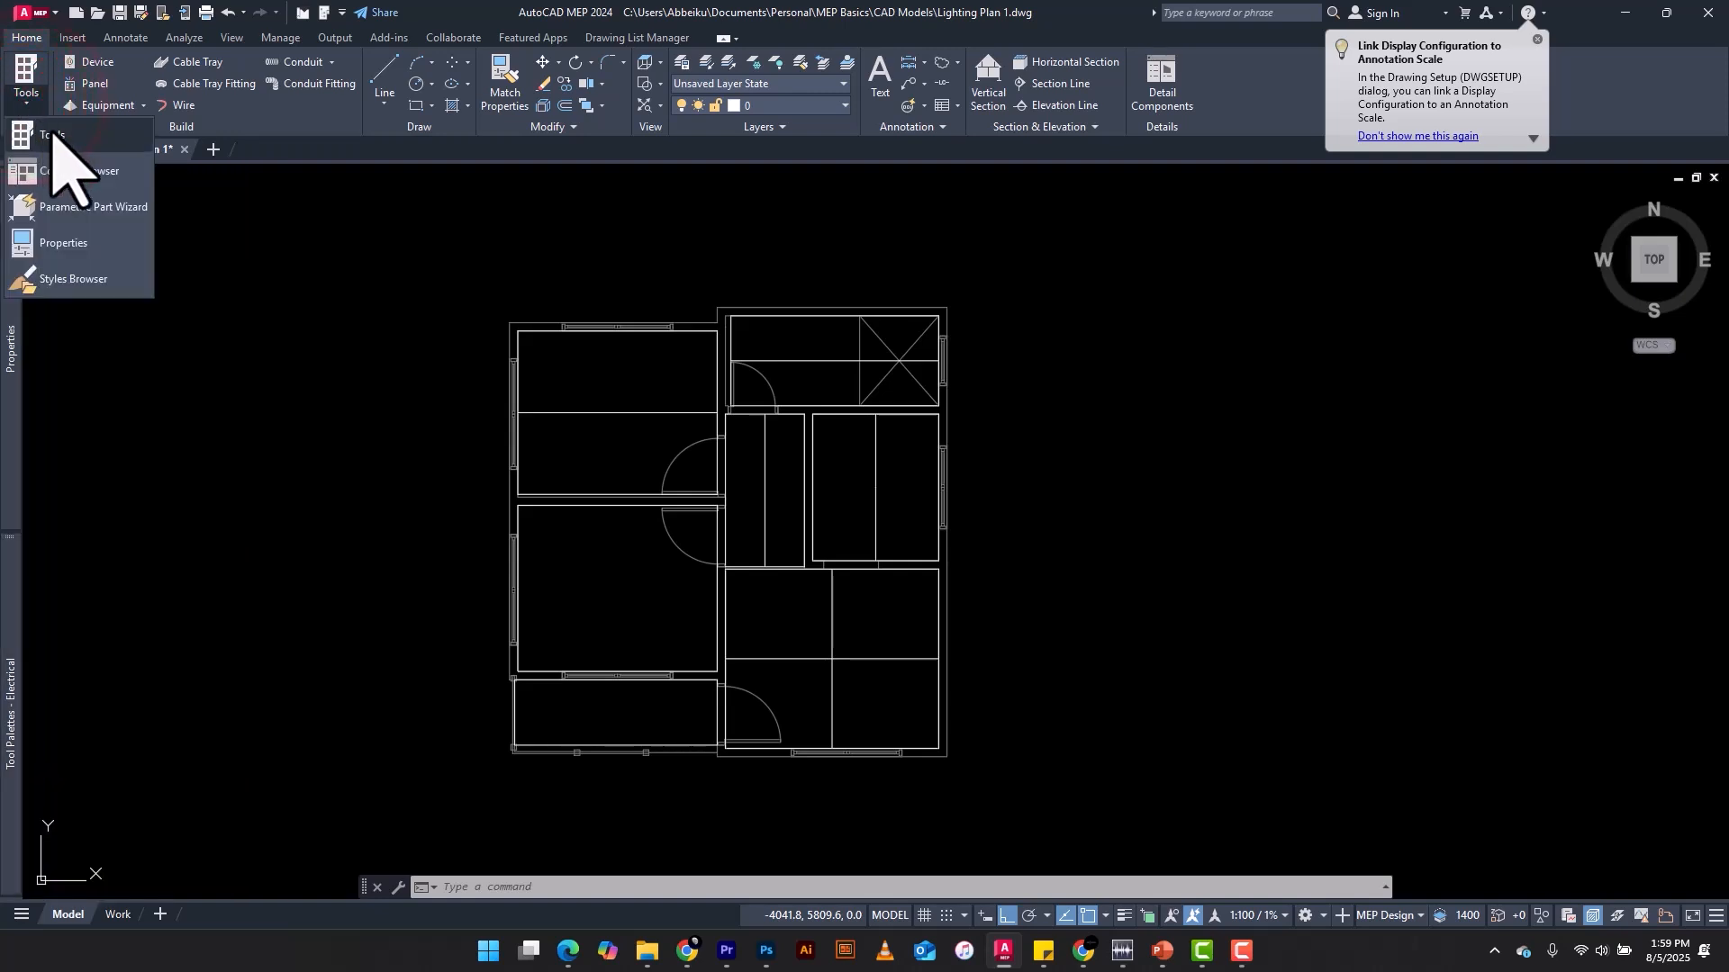
pyautogui.click(56, 142)
pyautogui.moveTo(9, 459)
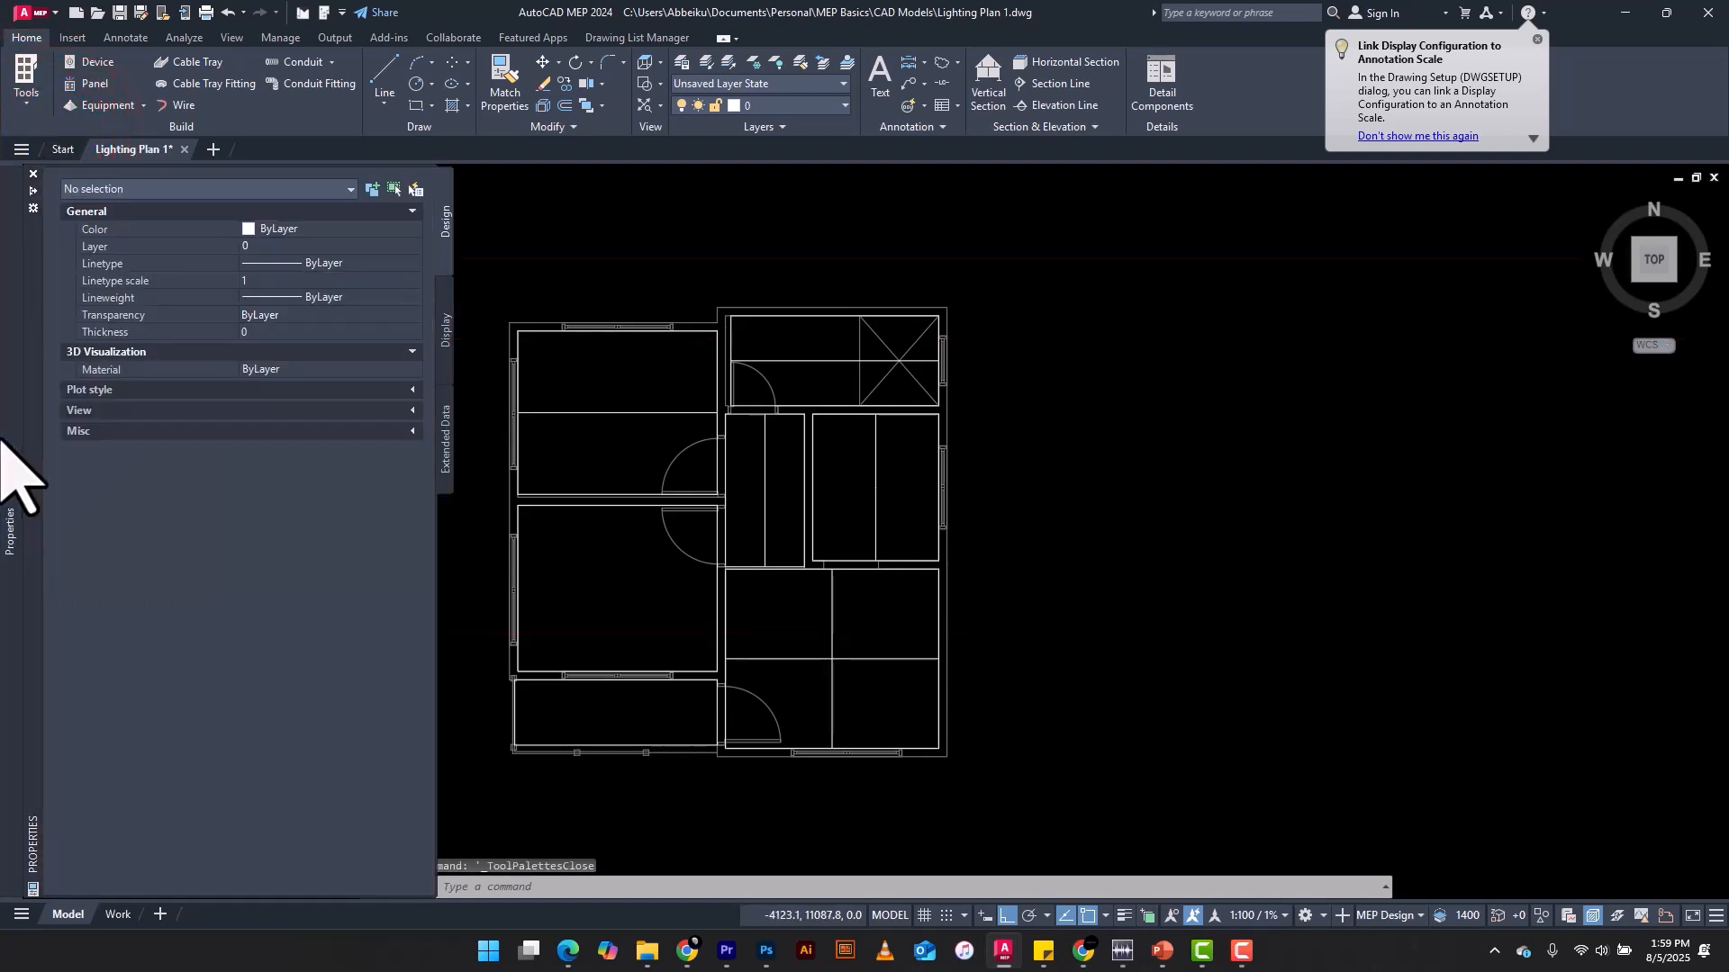
pyautogui.doubleClick(33, 282)
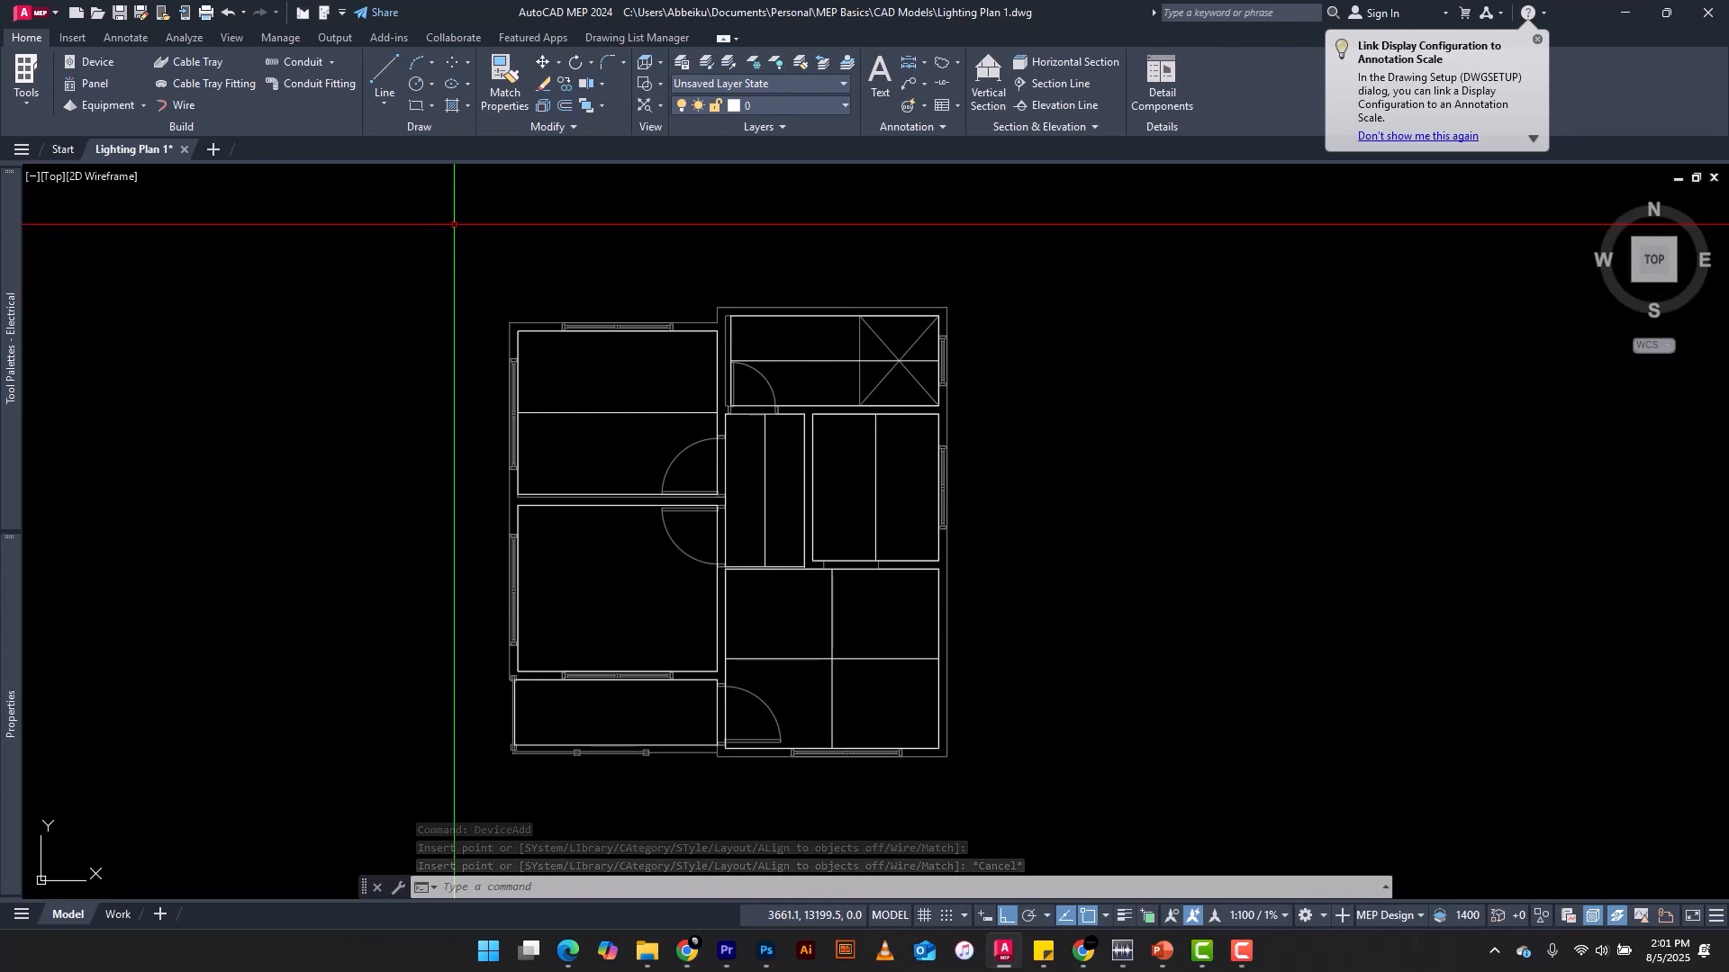
# Step: Start adding a Pendant Light device and swap its style for Down Light 2, found by searching the device styles for "down"
pyautogui.moveTo(15, 301)
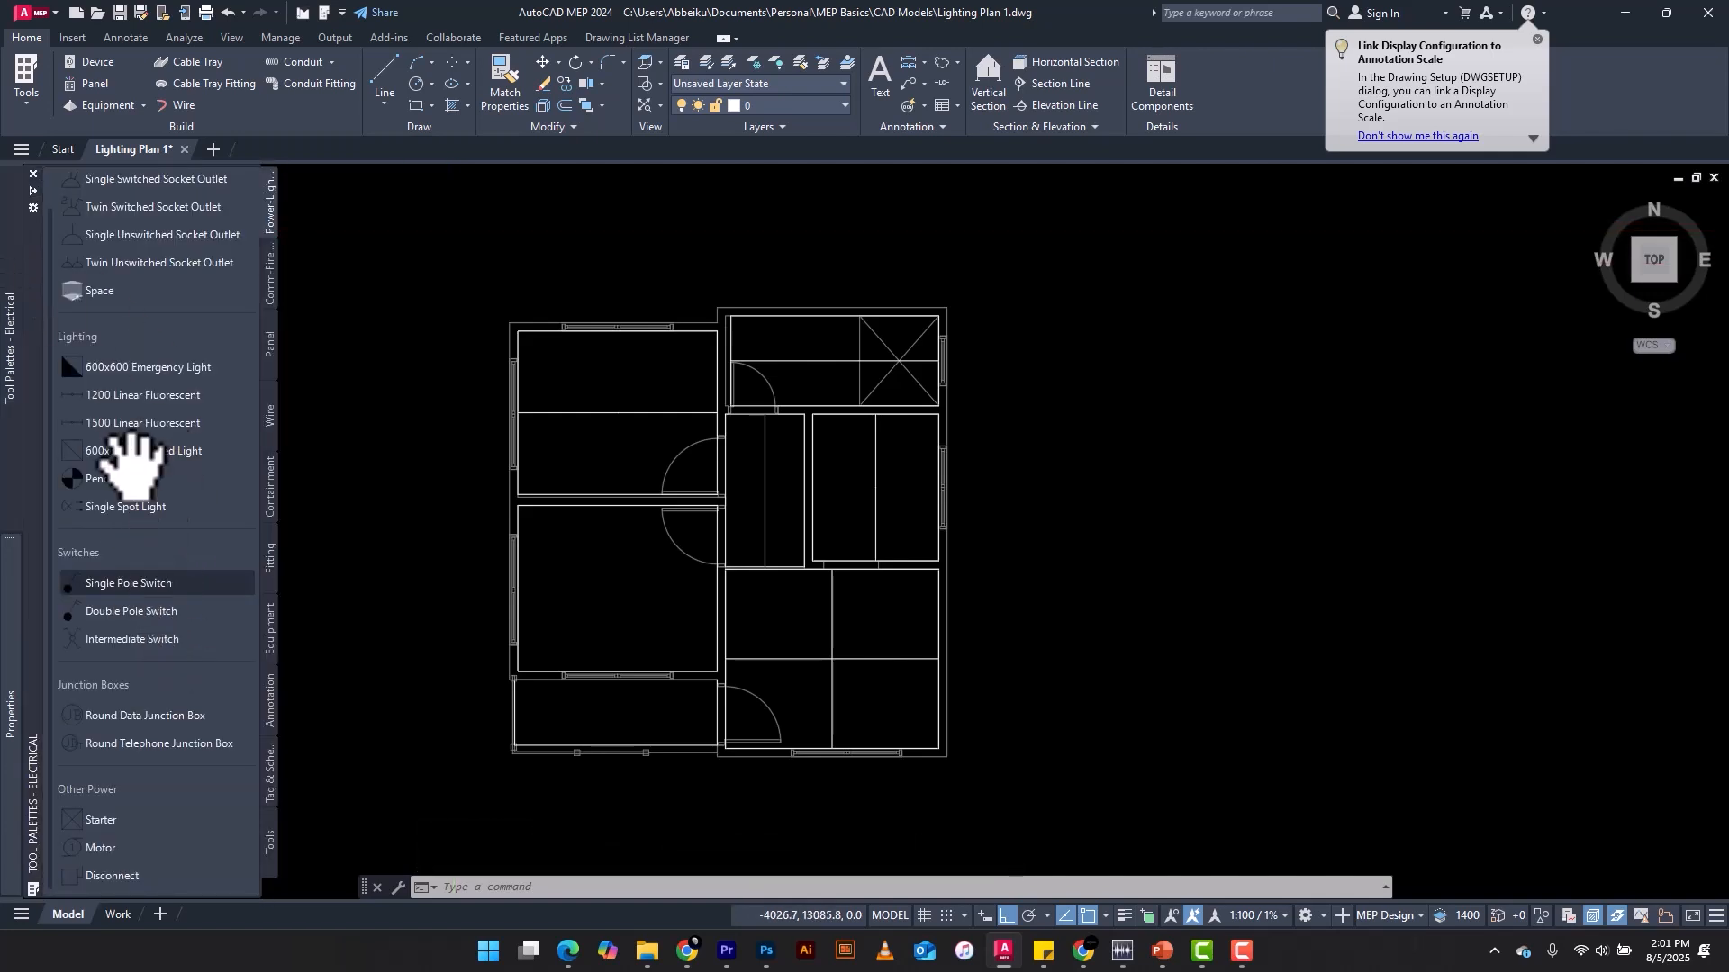
pyautogui.click(115, 480)
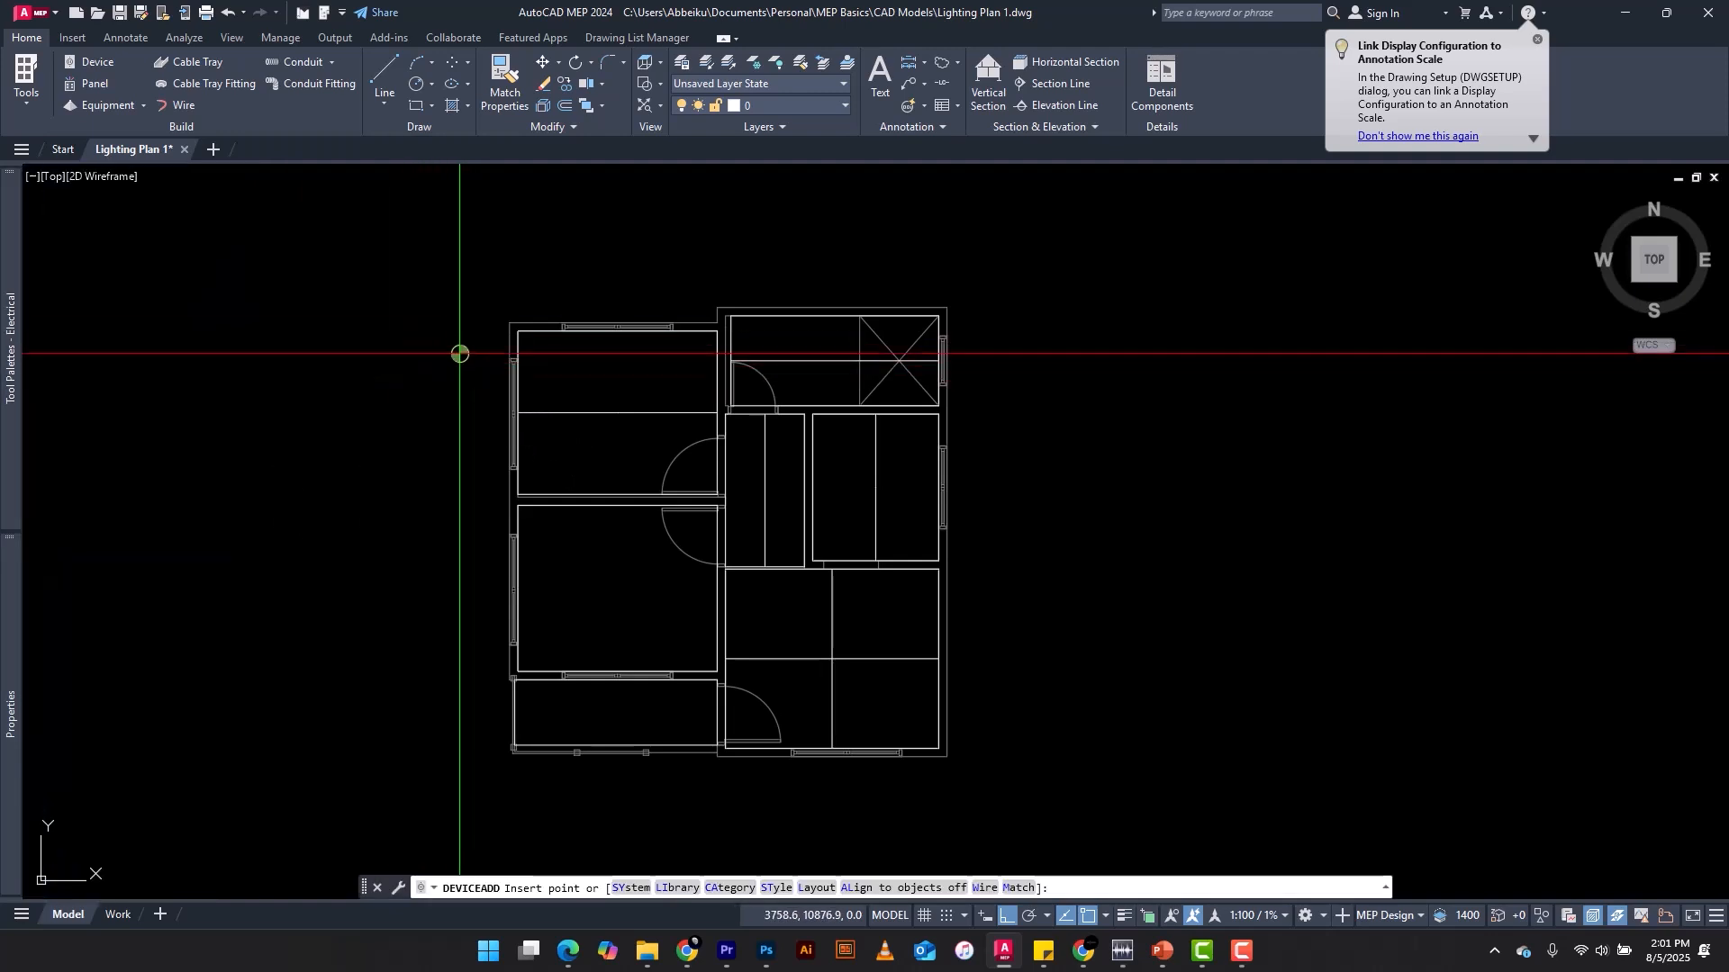
pyautogui.scroll(4, 531, 349)
pyautogui.scroll(6, 530, 348)
pyautogui.scroll(-12, 530, 356)
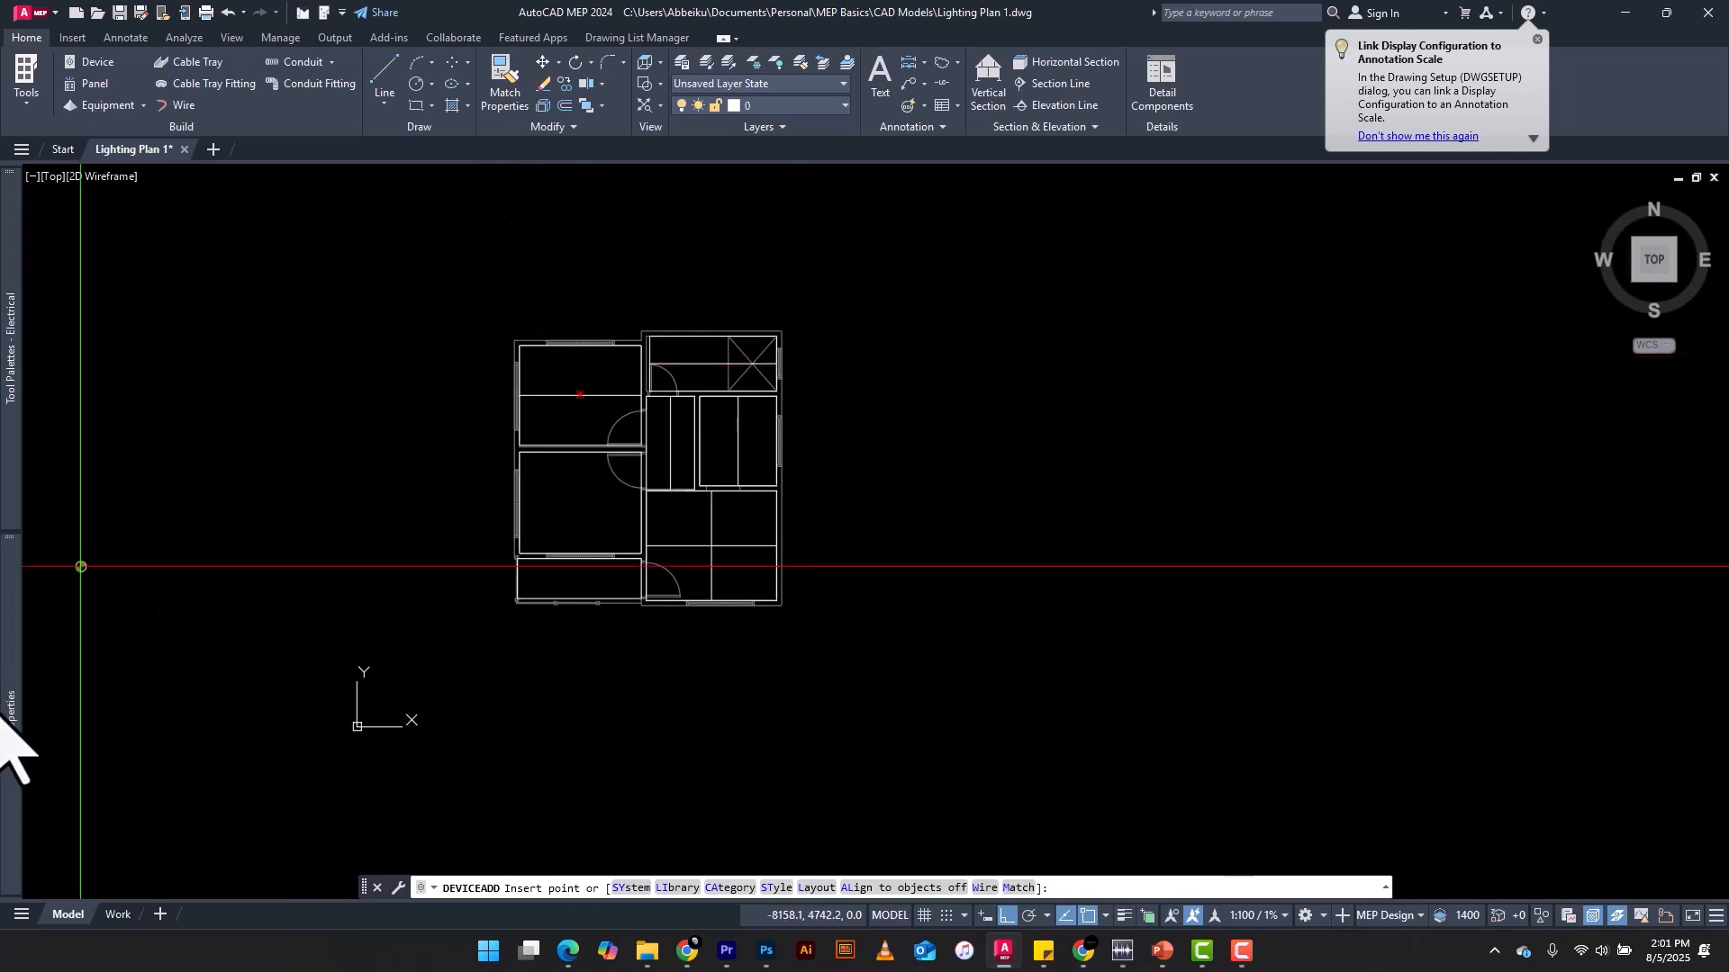
pyautogui.moveTo(7, 720)
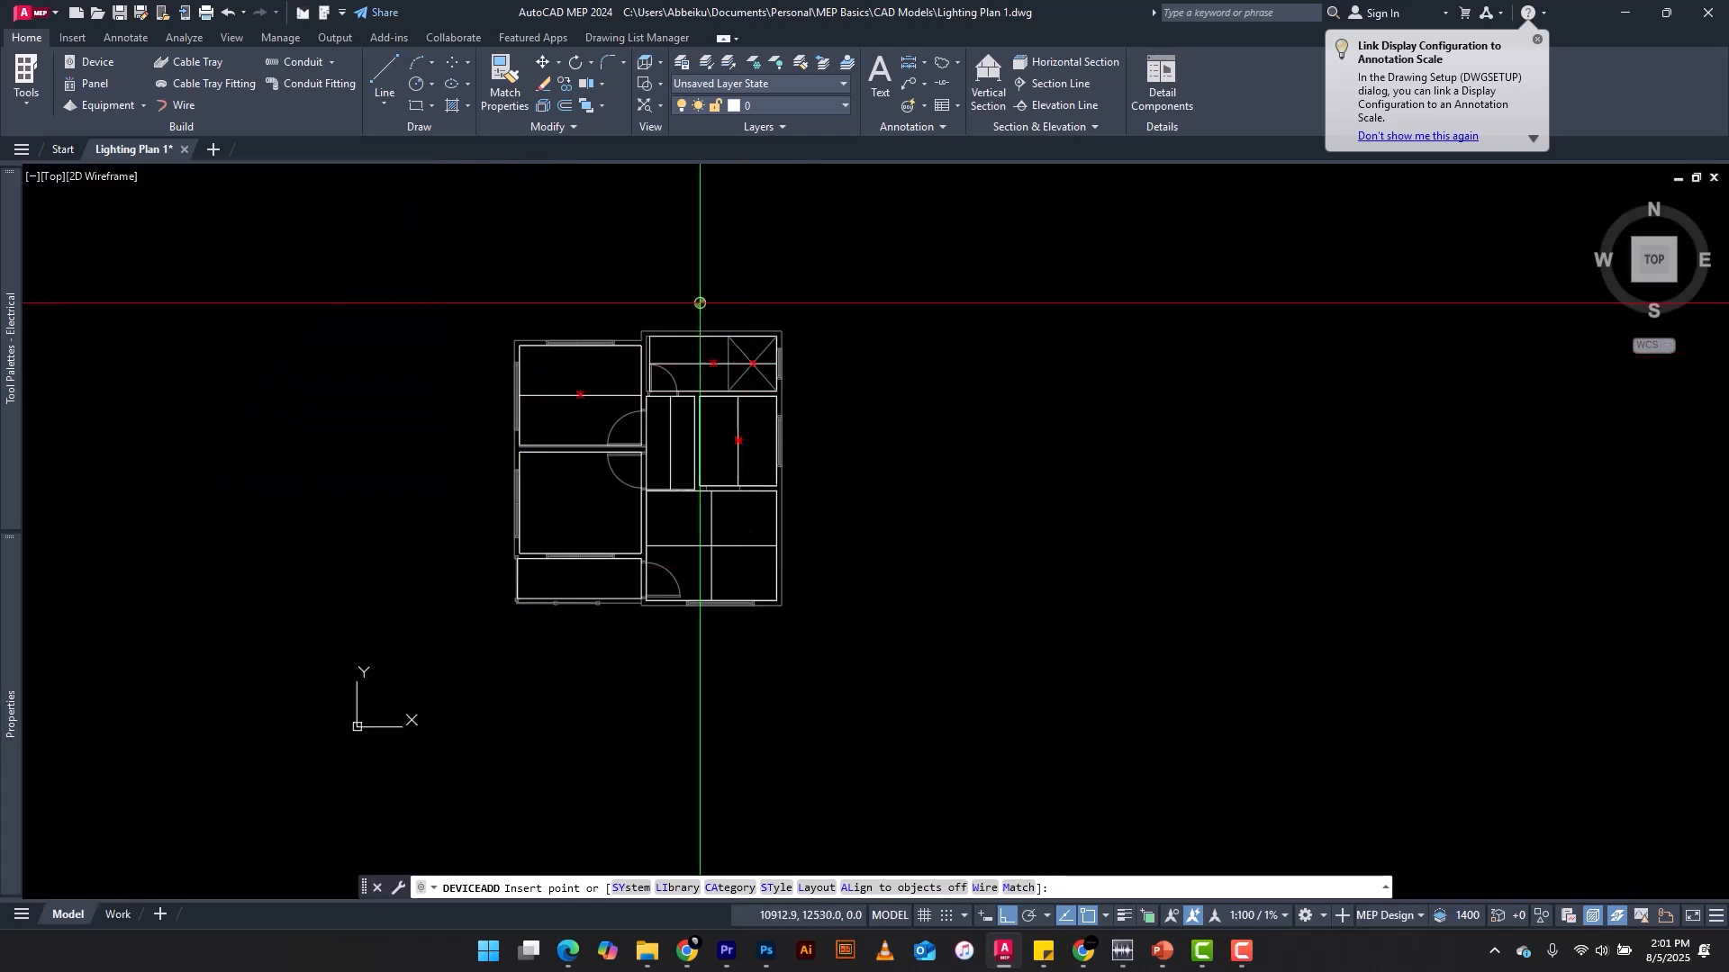
pyautogui.moveTo(4, 360)
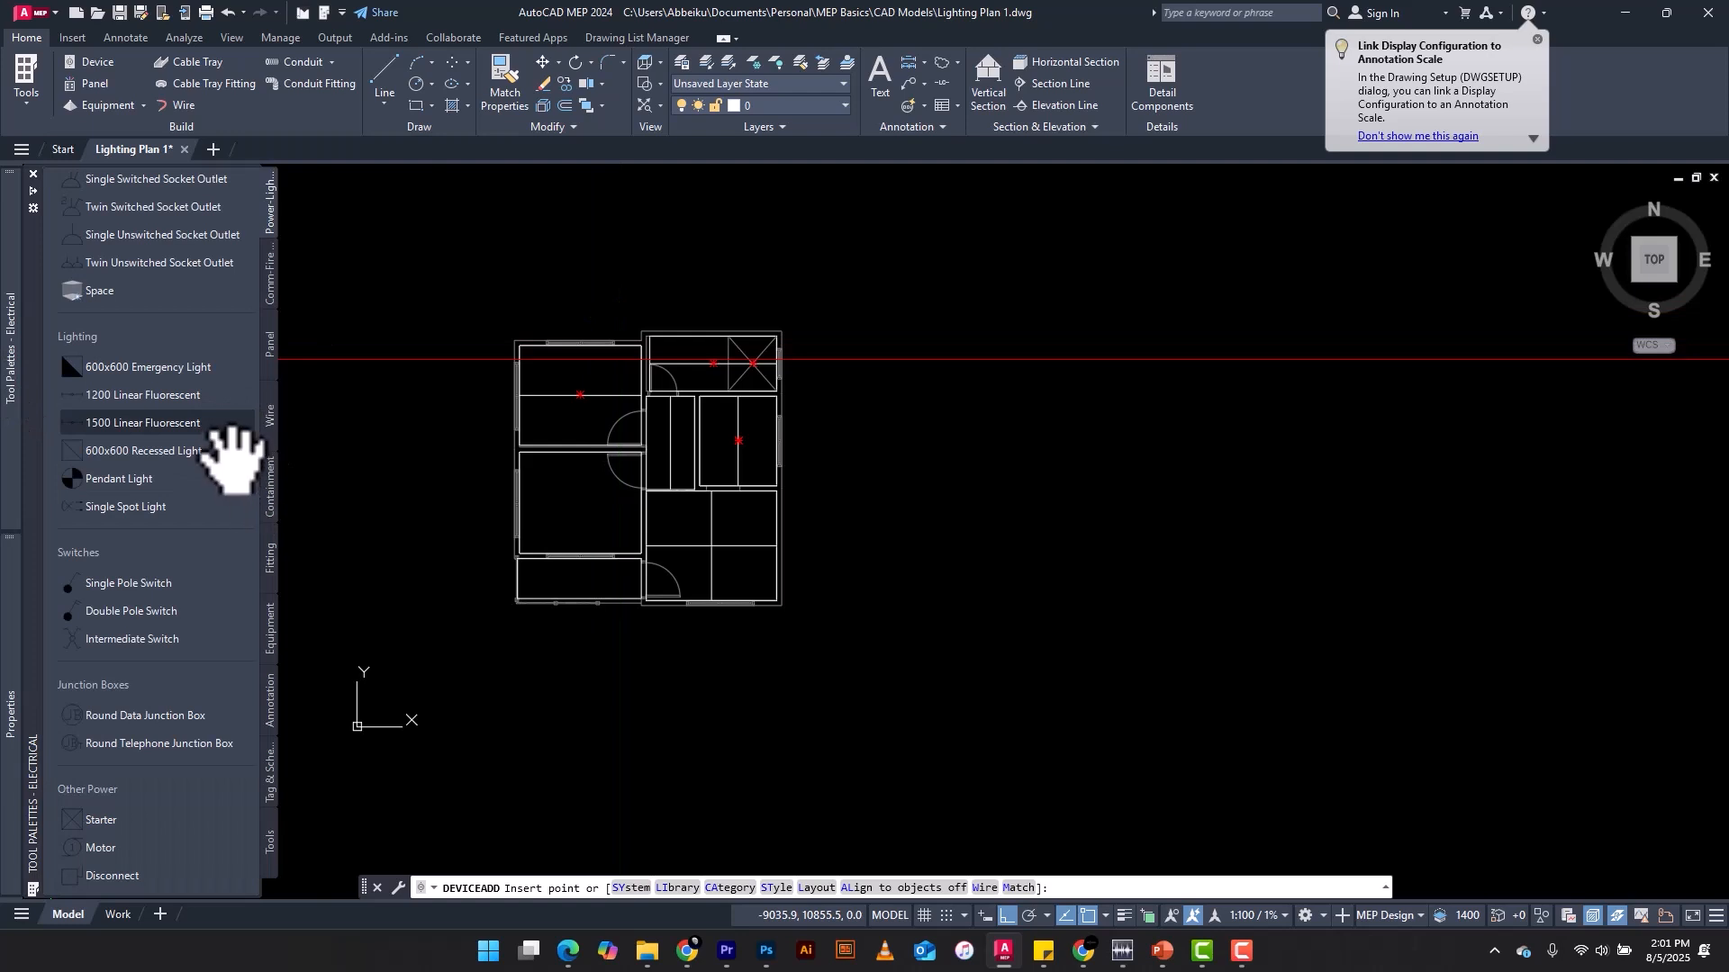
pyautogui.moveTo(5, 688)
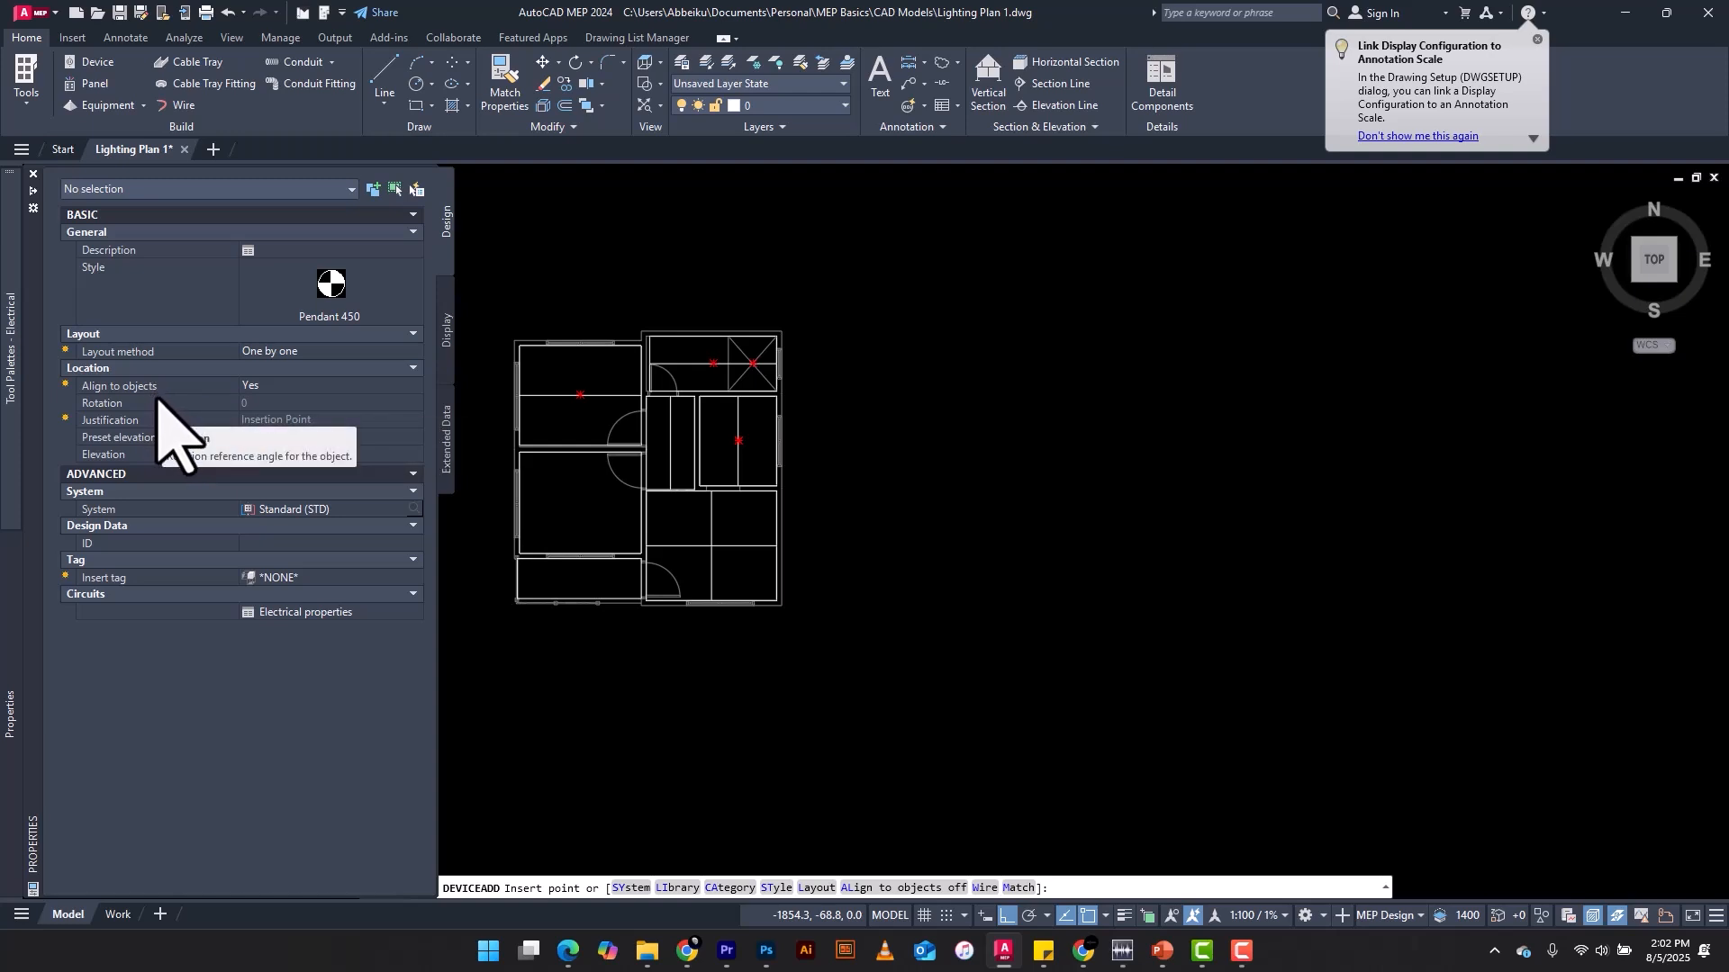
pyautogui.click(330, 285)
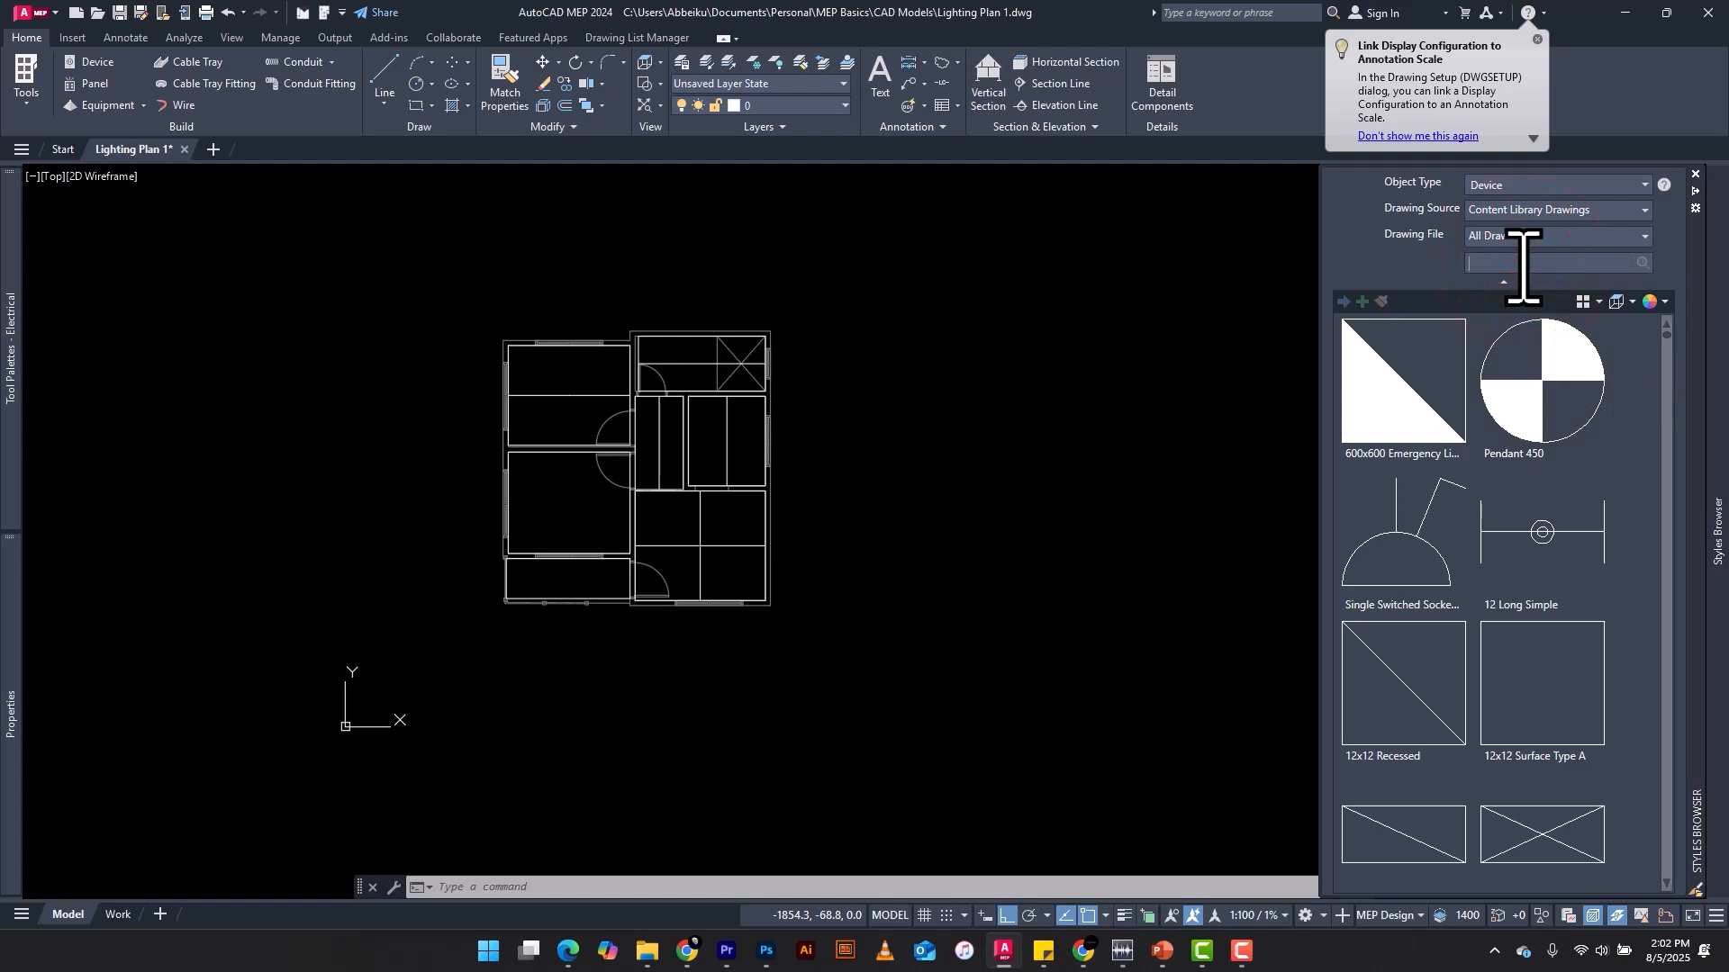
pyautogui.write('down')
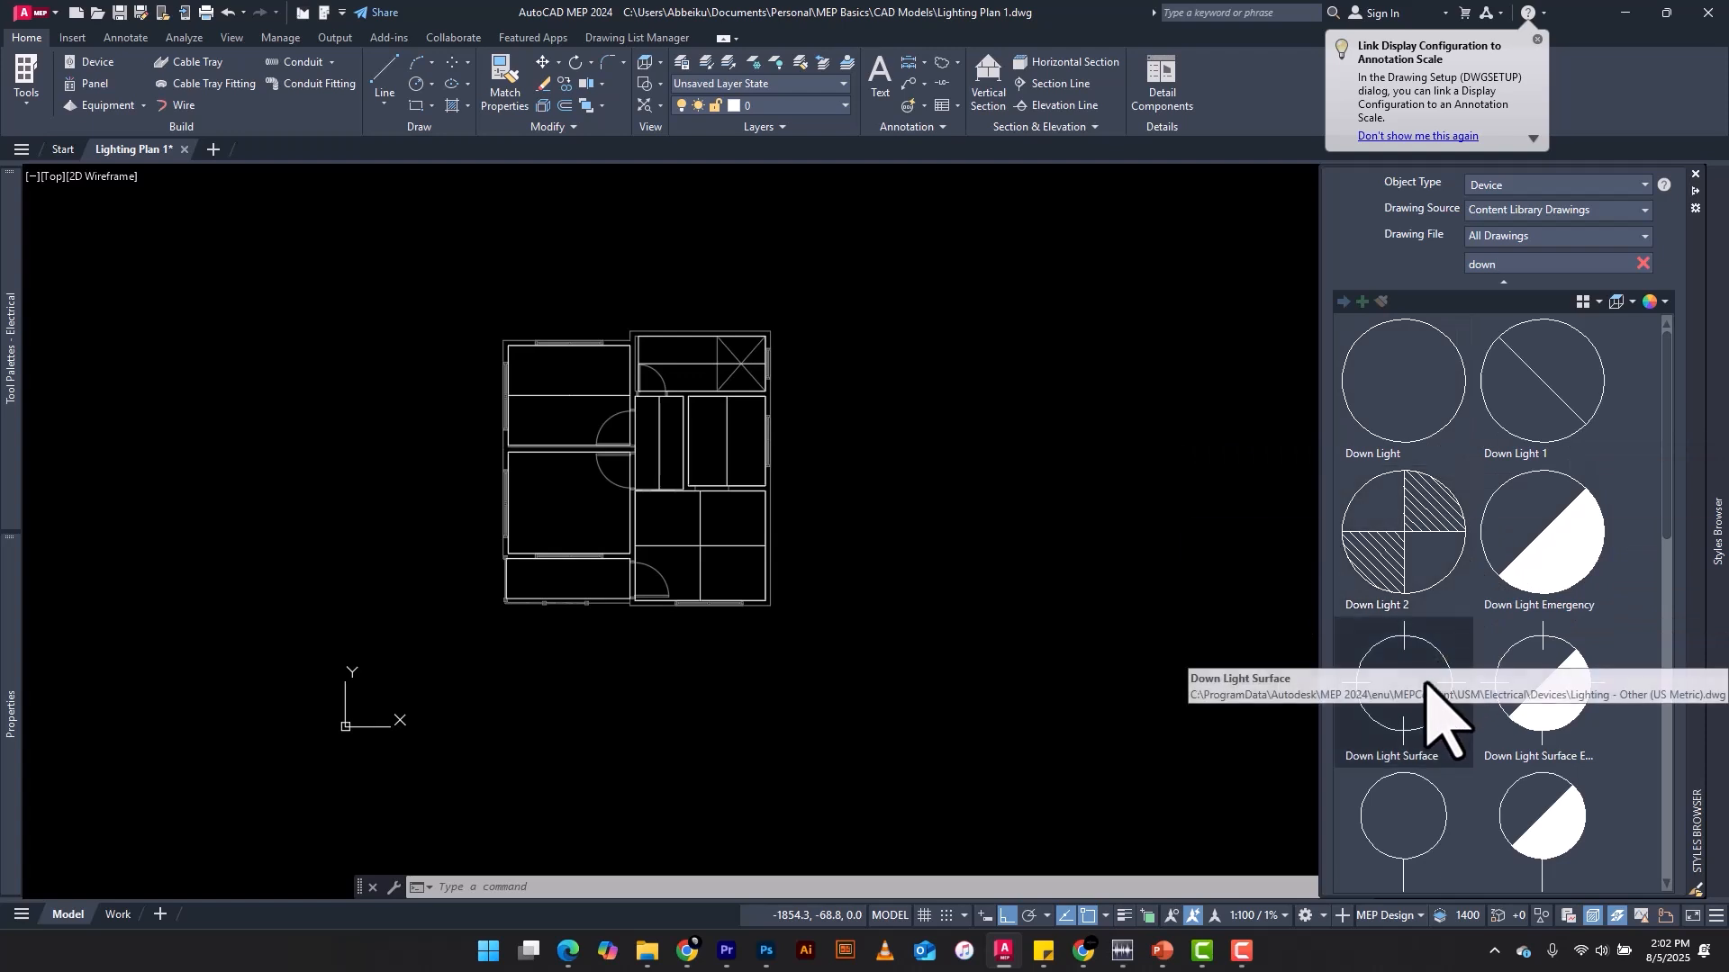
pyautogui.doubleClick(1410, 533)
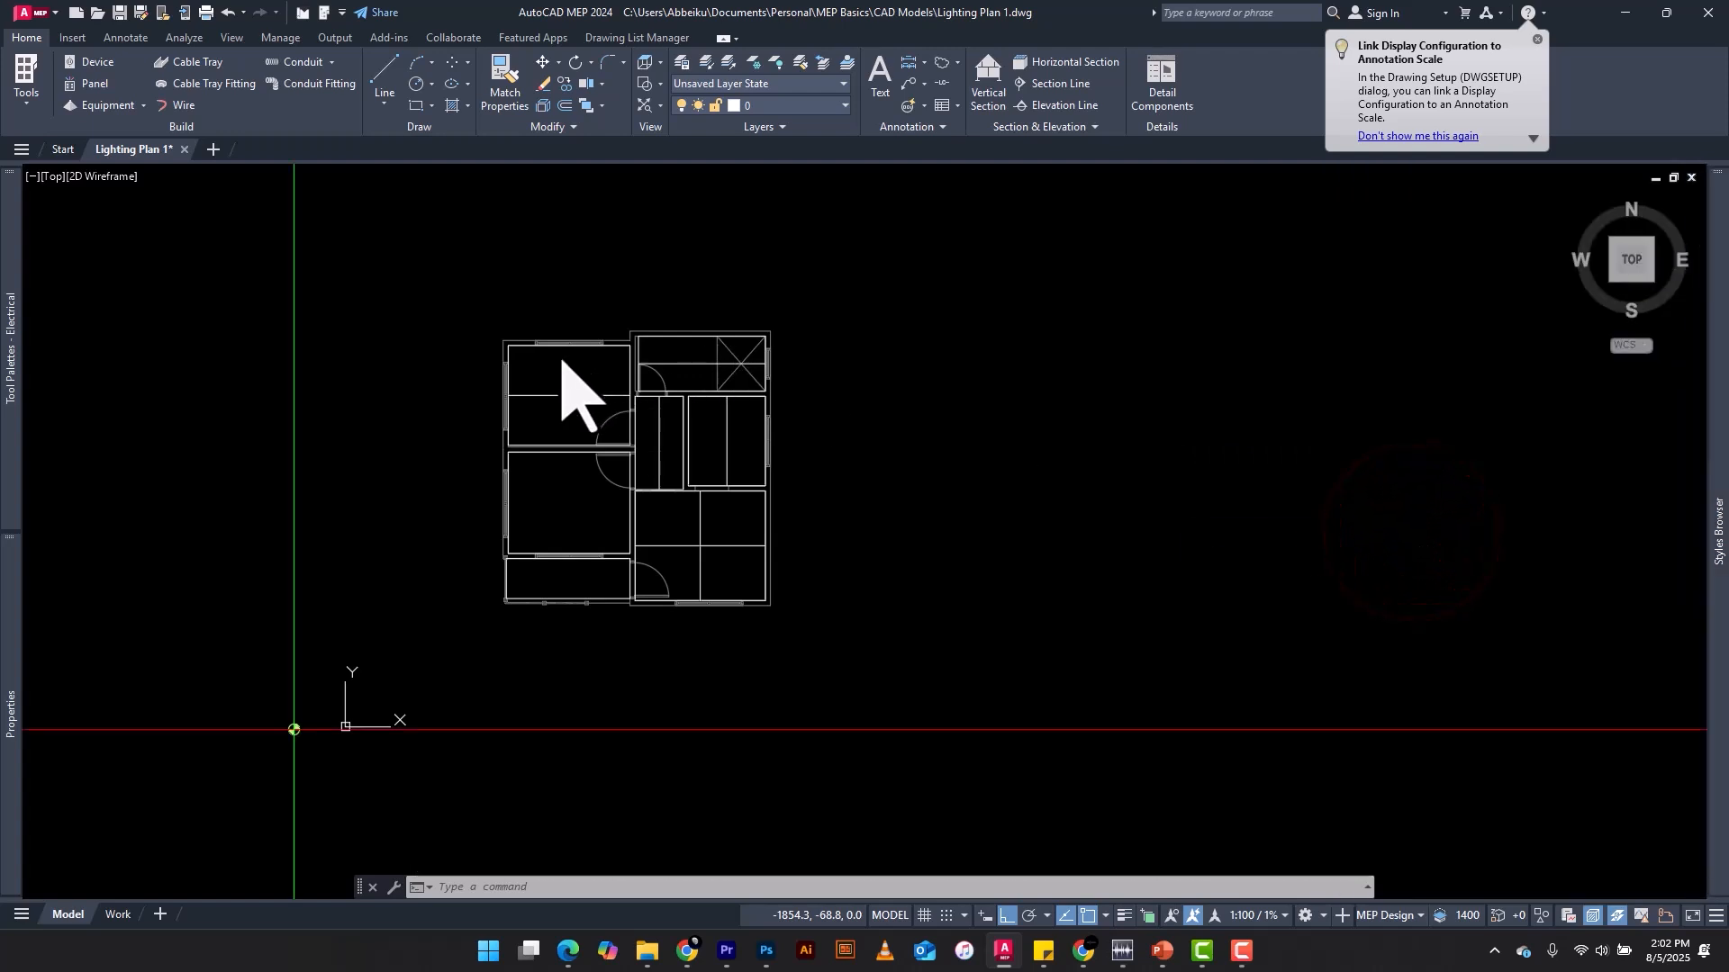
# Step: Place two Down Light 2 devices on the plan's upper-left room's horizontal centre line, midway along each half of the line
pyautogui.scroll(6, 562, 360)
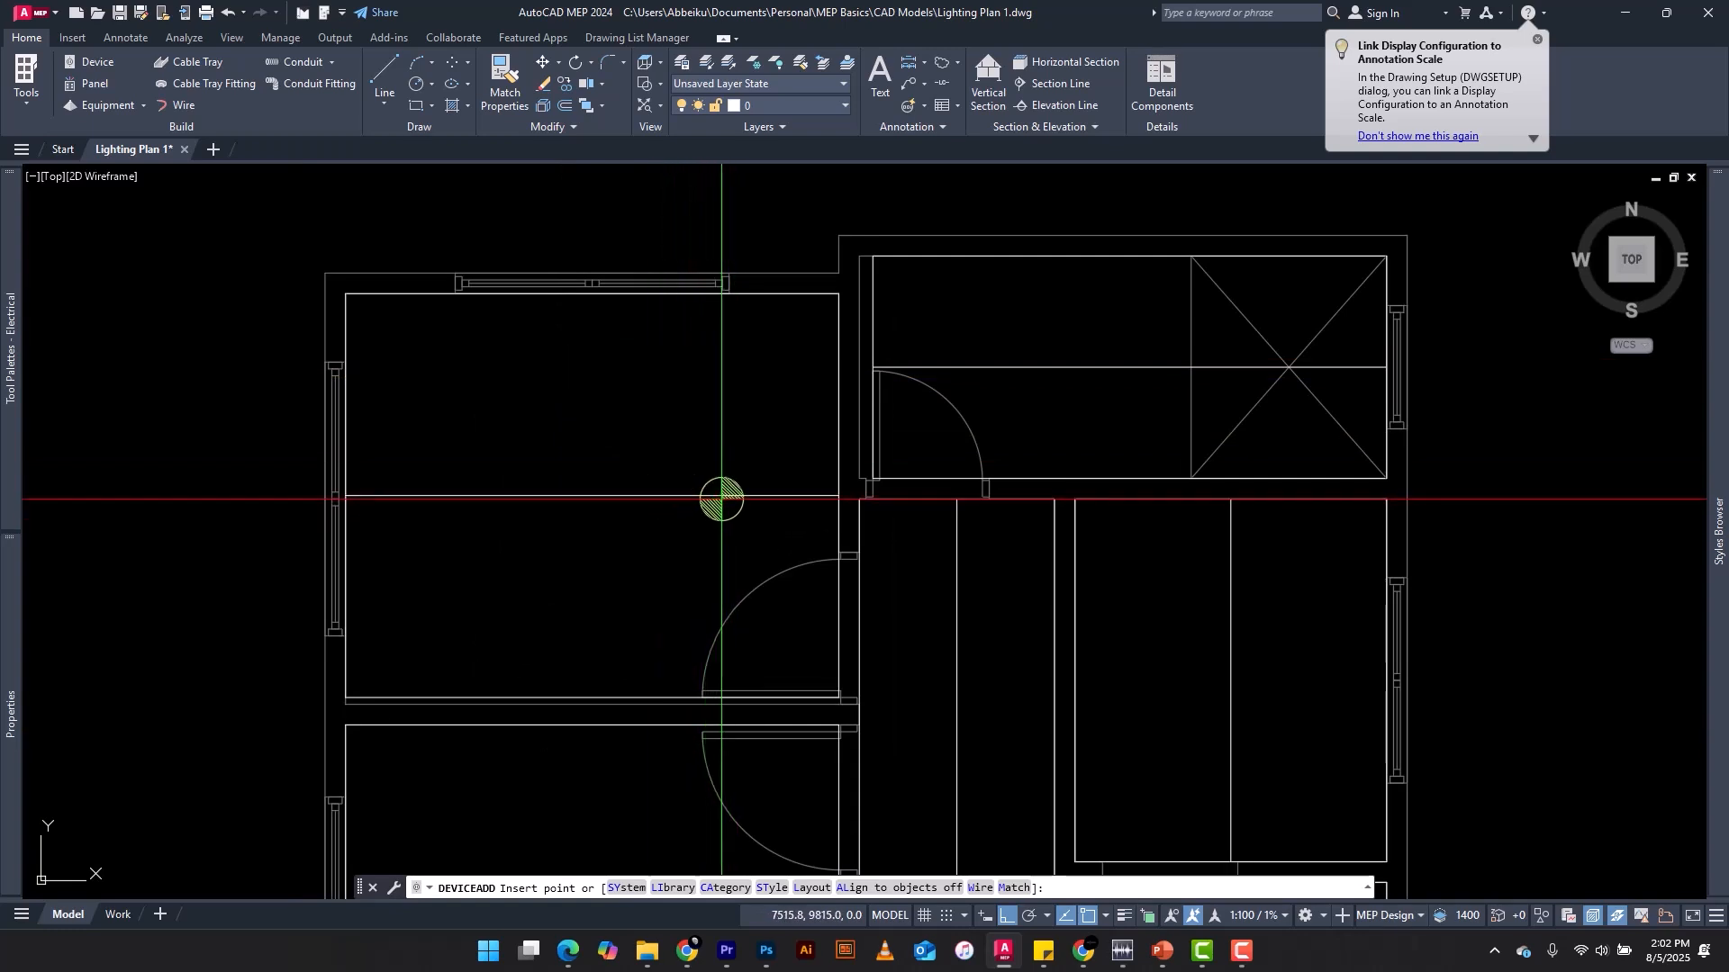
pyautogui.click(716, 496)
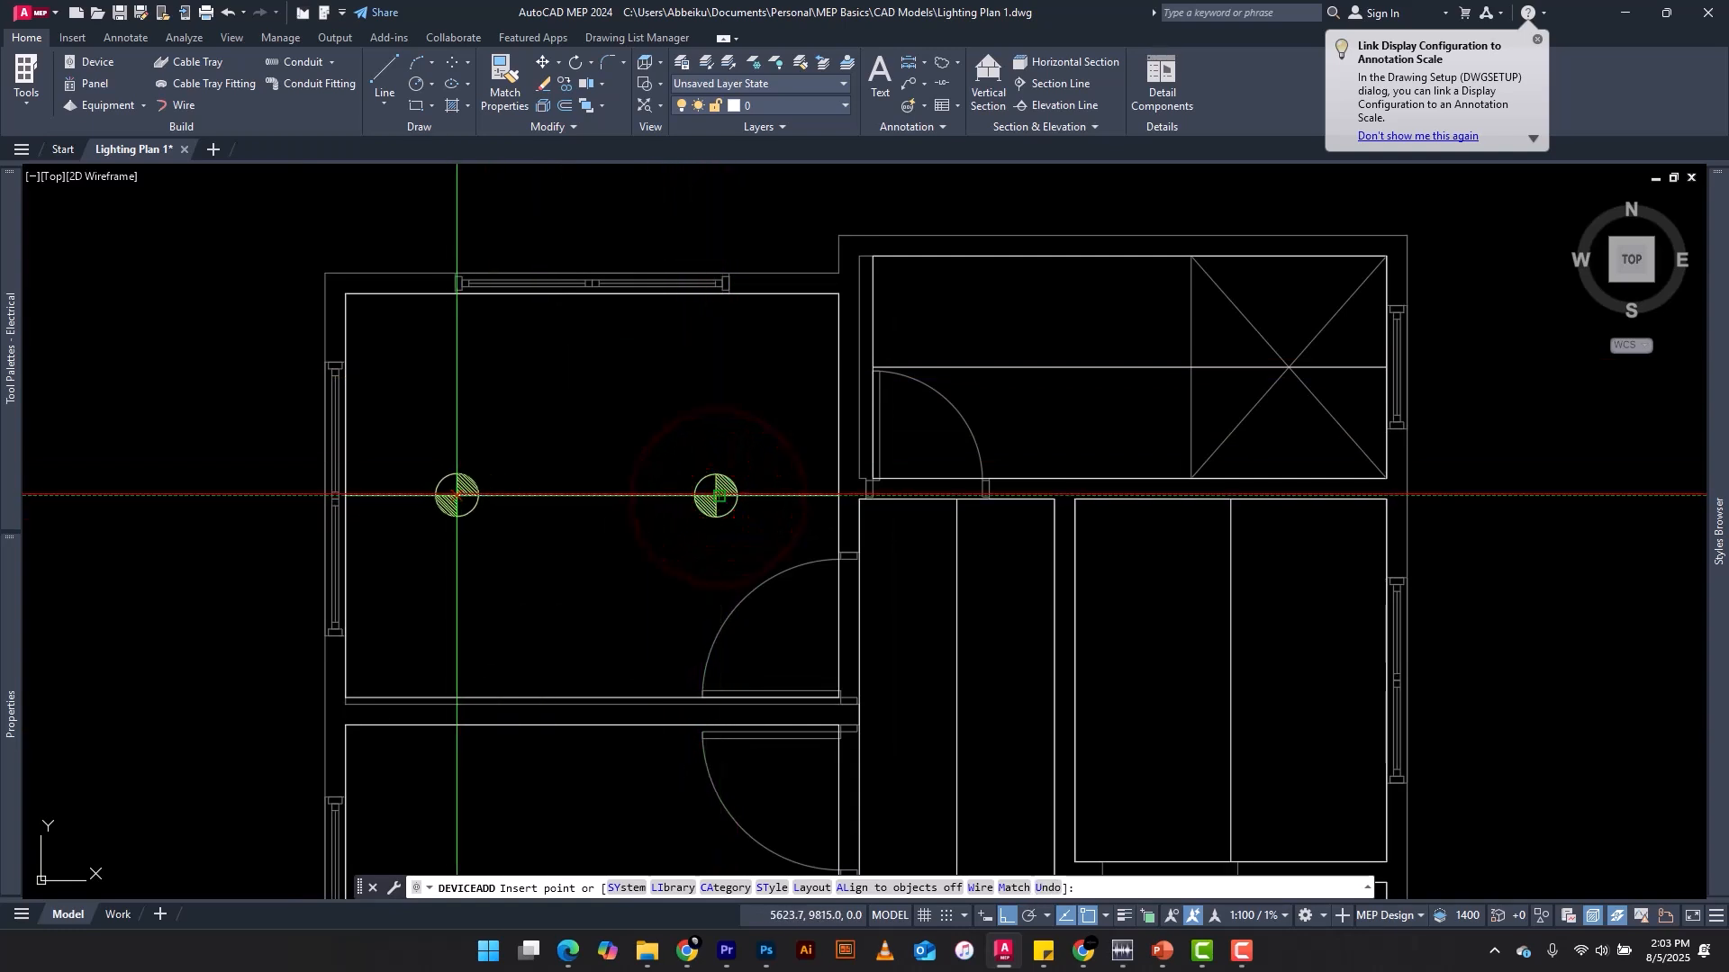
pyautogui.click(469, 495)
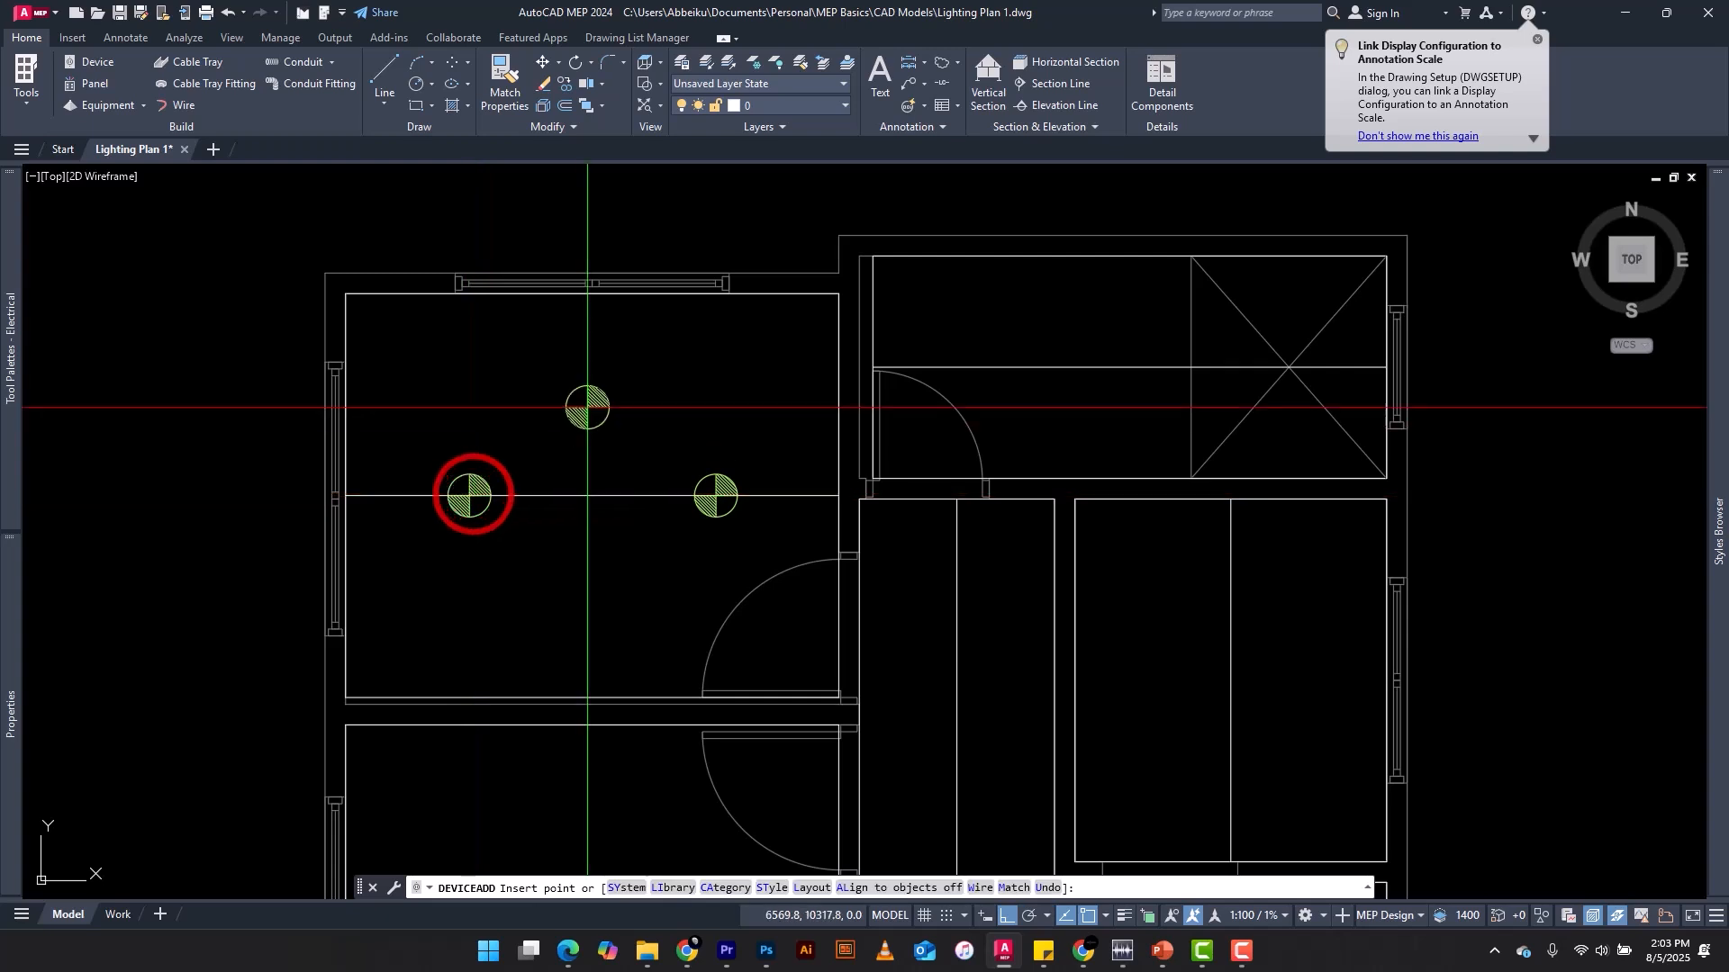
pyautogui.scroll(-5, 587, 408)
pyautogui.scroll(5, 631, 408)
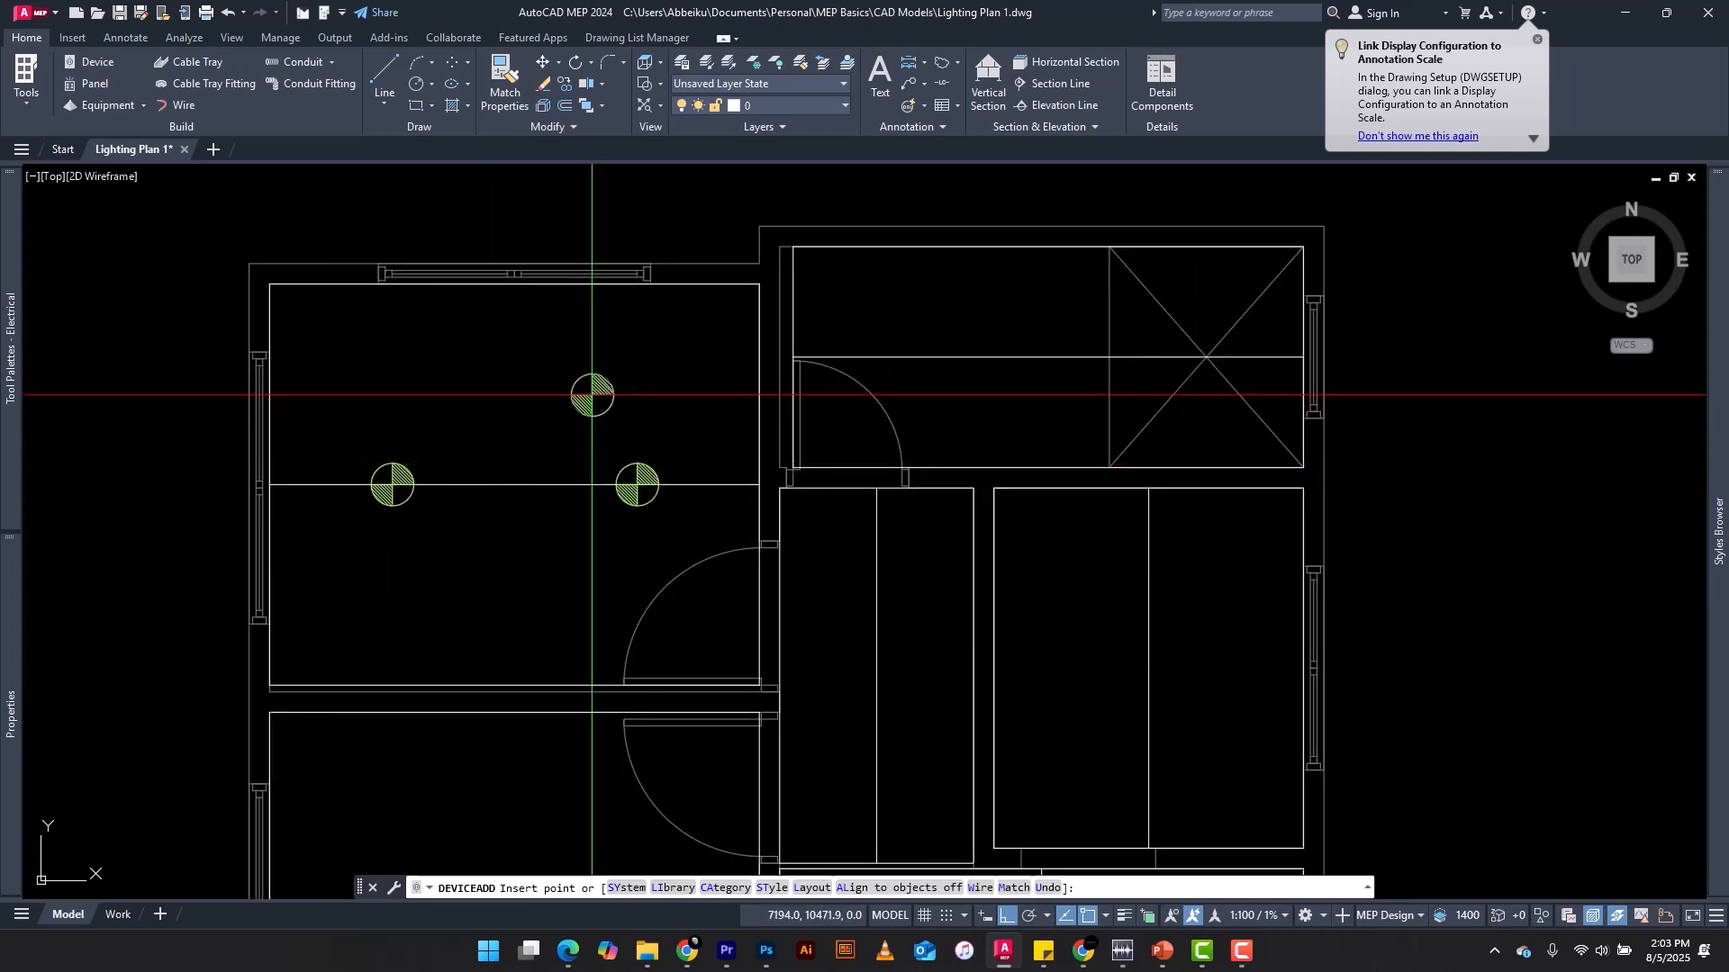
pyautogui.scroll(-6, 589, 392)
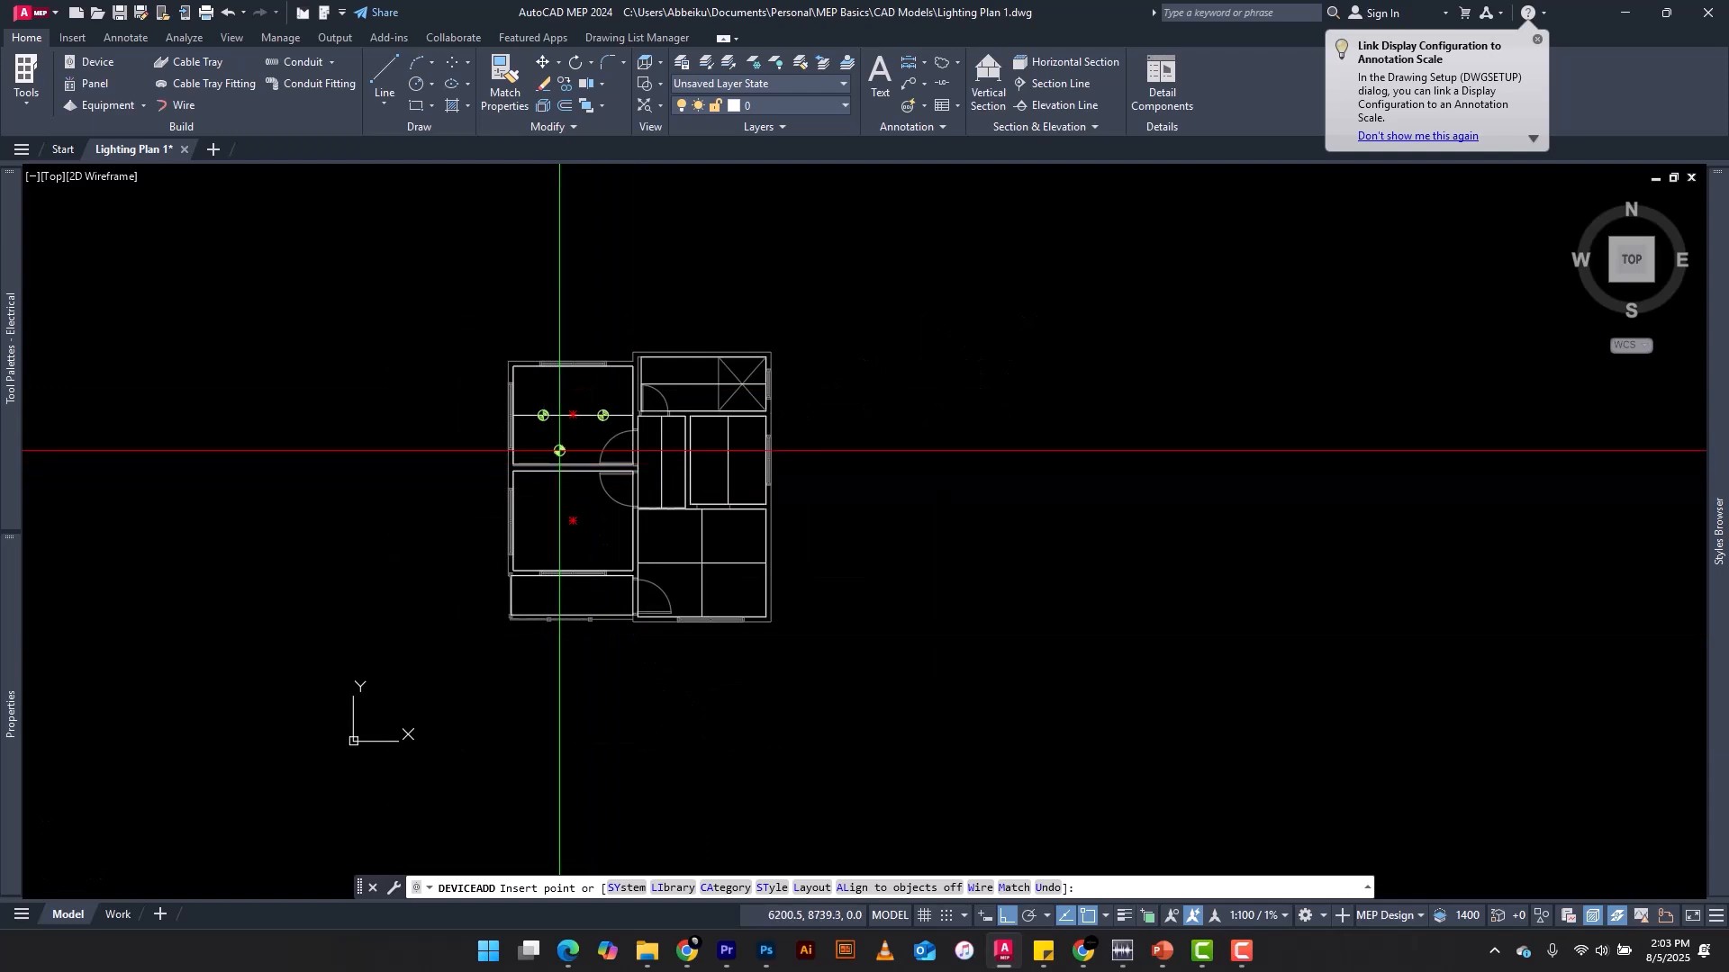
pyautogui.scroll(2, 561, 448)
pyautogui.scroll(2, 561, 448)
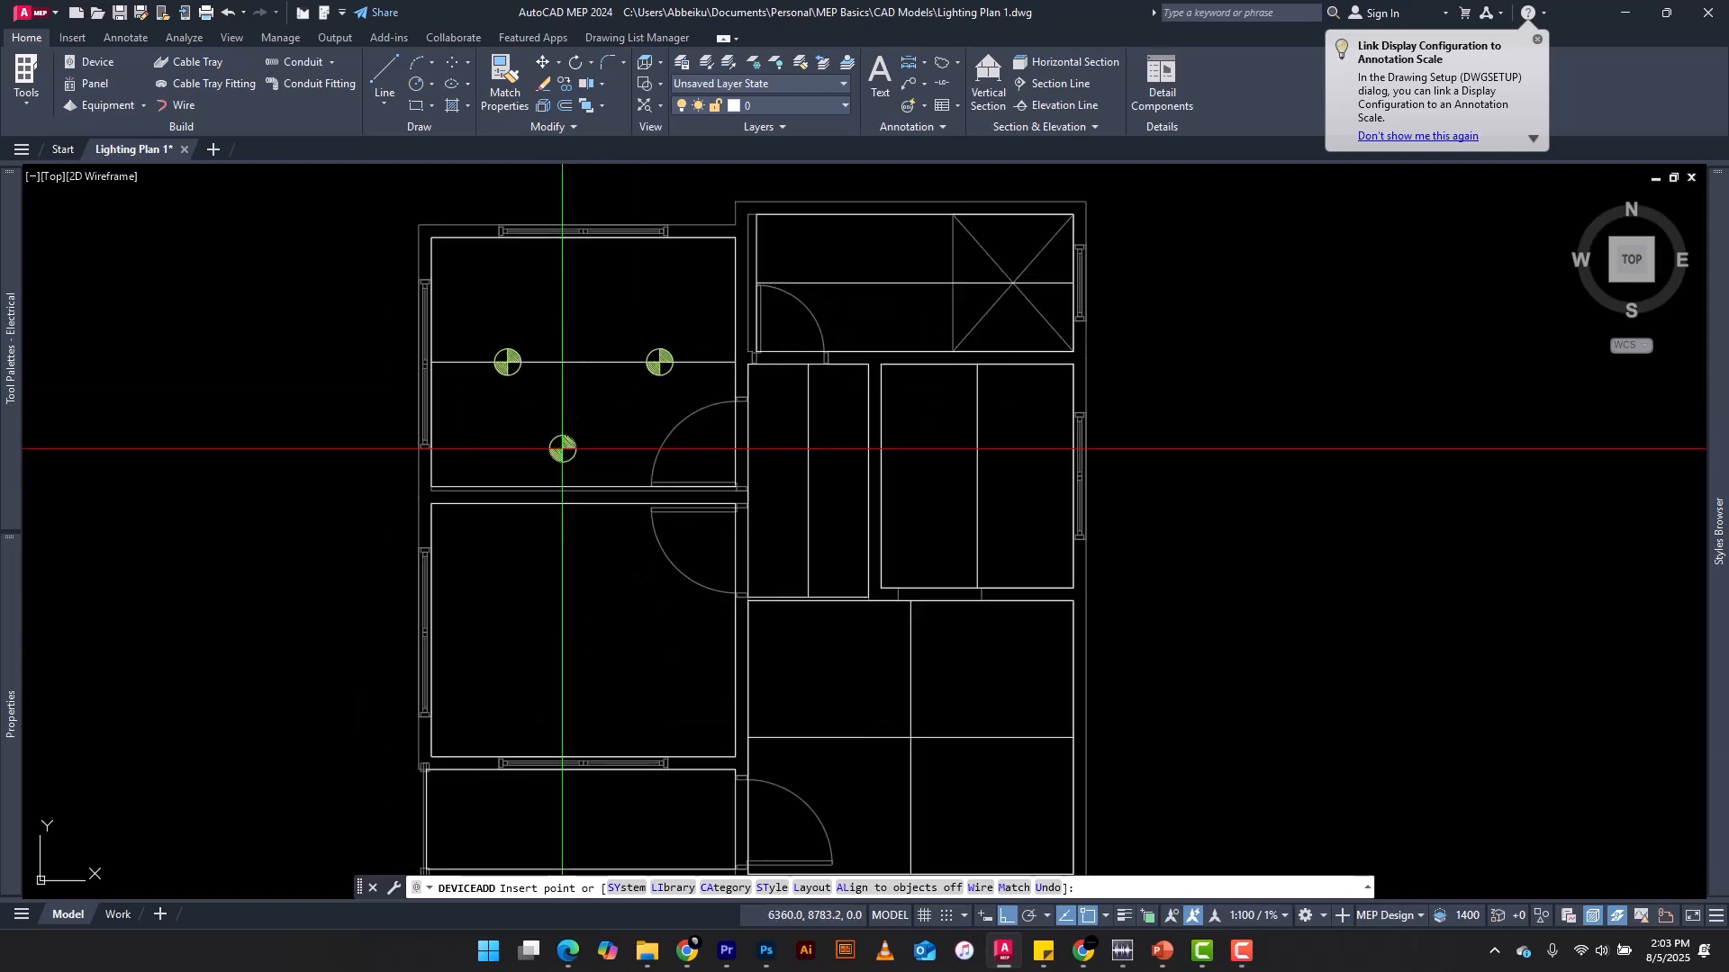
pyautogui.press('Escape')
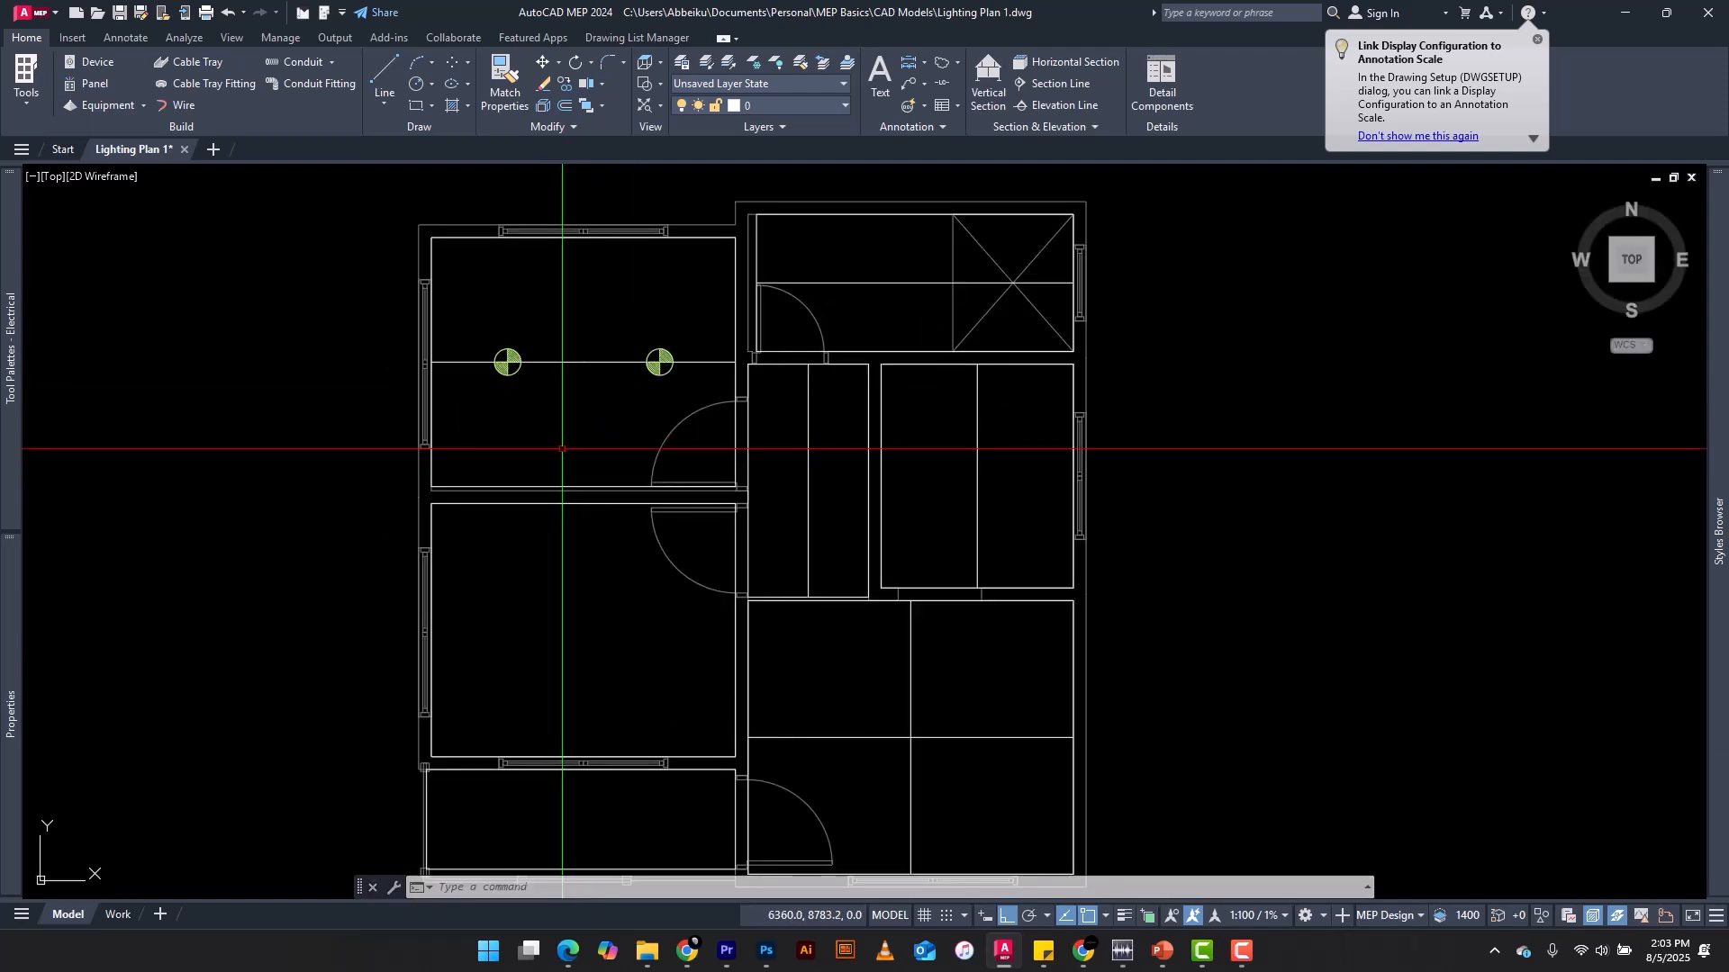
# Step: Copy both down lights from the centre of the upper-left room to the centre of the room directly below
pyautogui.click(468, 296)
pyautogui.click(689, 402)
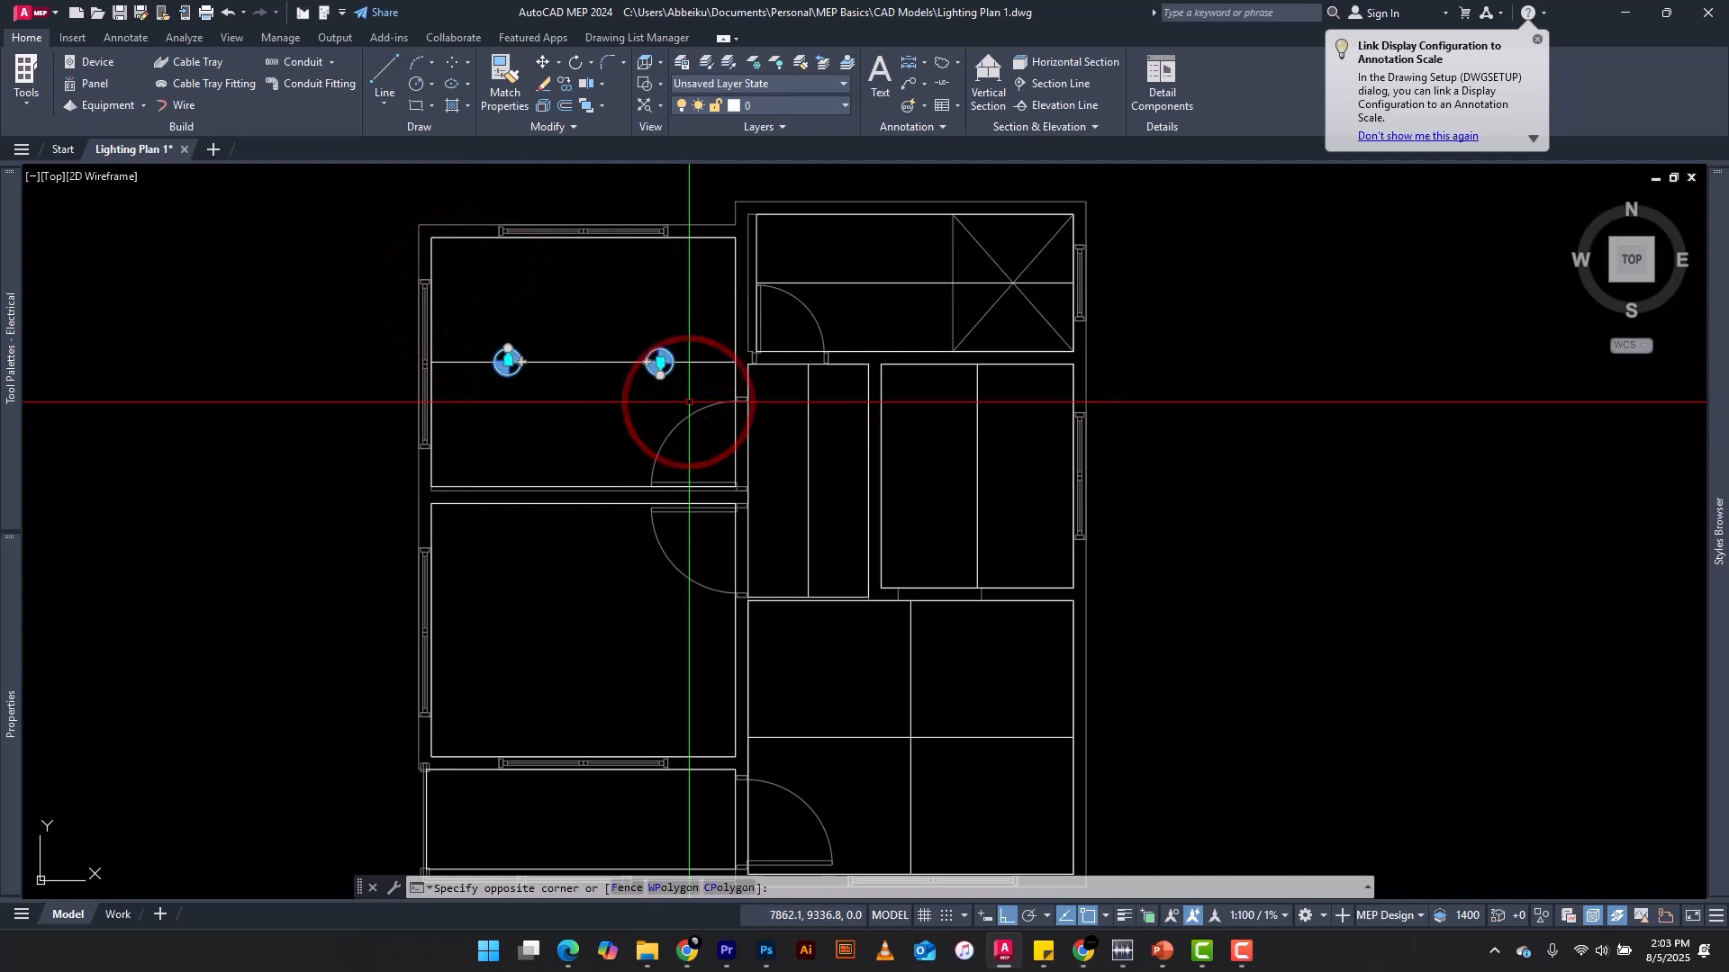
pyautogui.click(26, 37)
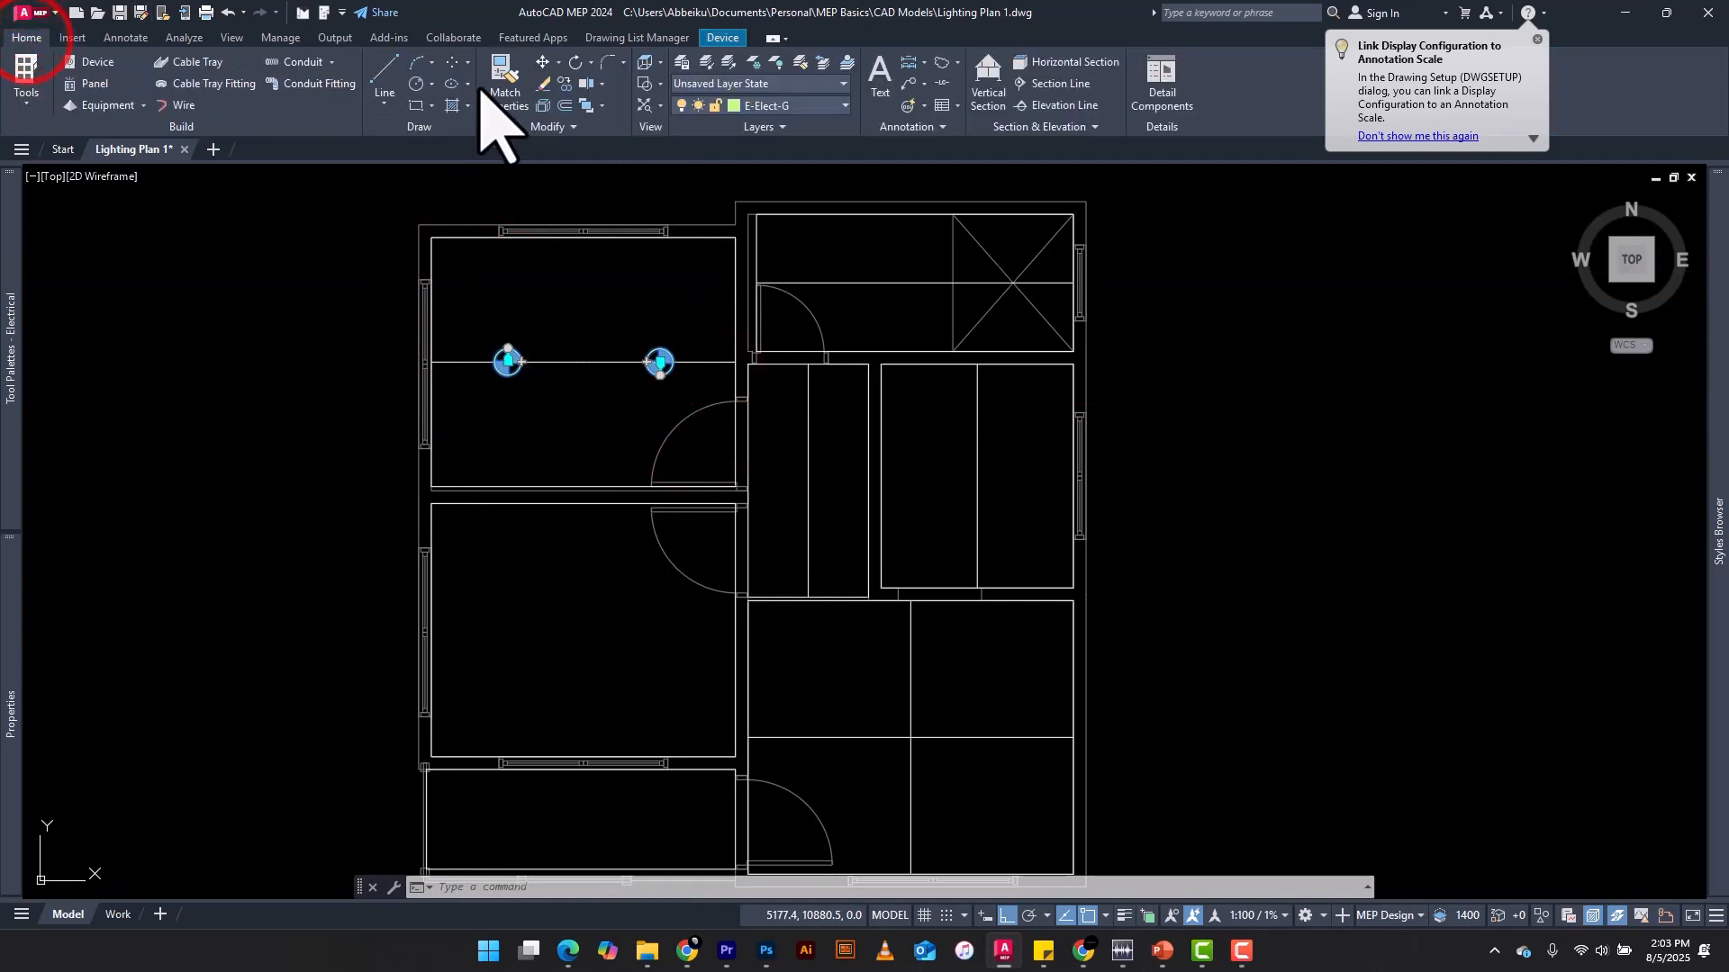
pyautogui.click(563, 83)
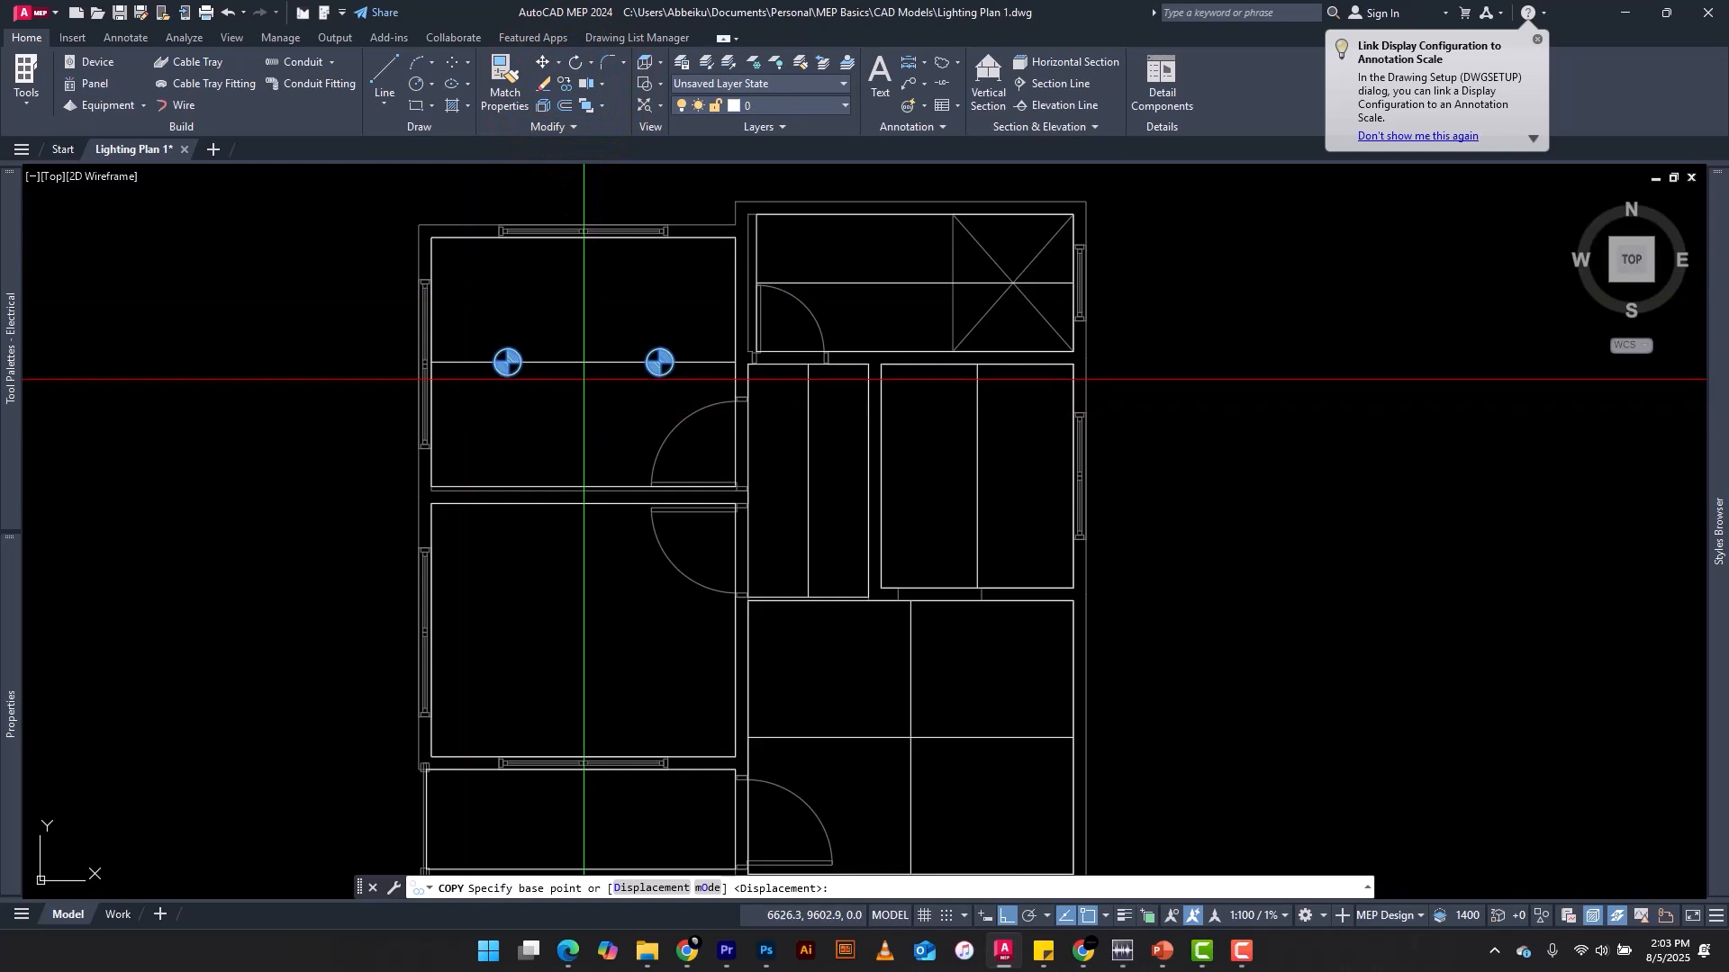
pyautogui.scroll(-4, 580, 362)
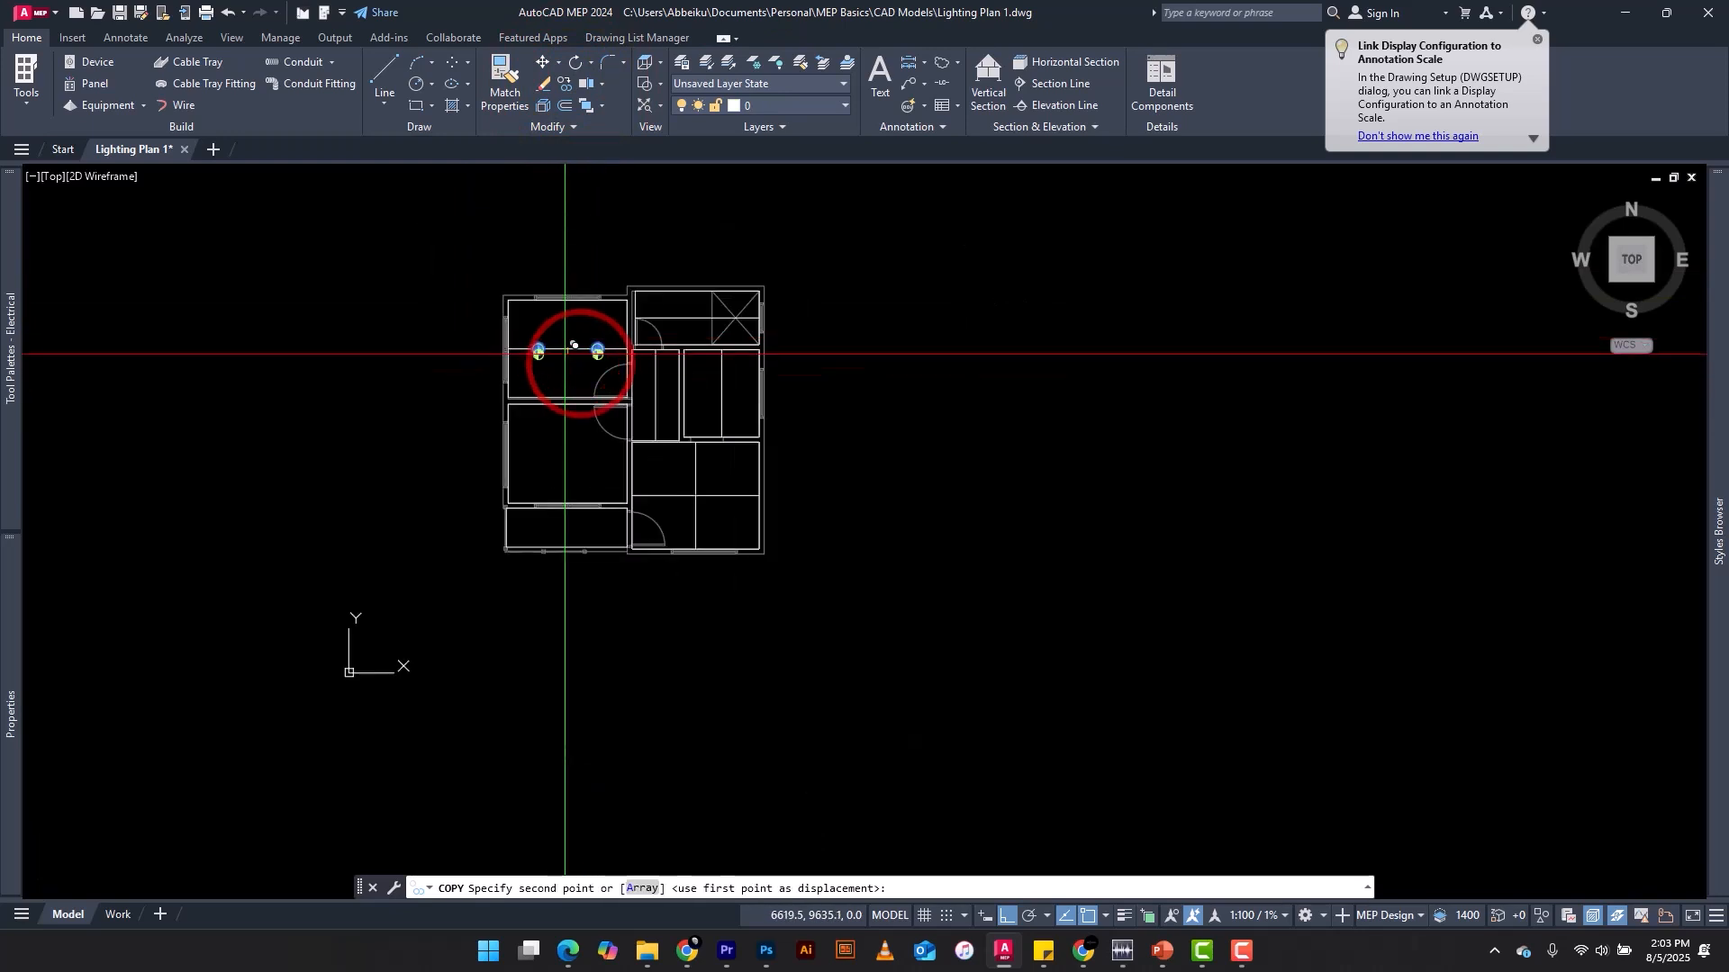
pyautogui.scroll(2, 560, 367)
pyautogui.scroll(-10, 567, 454)
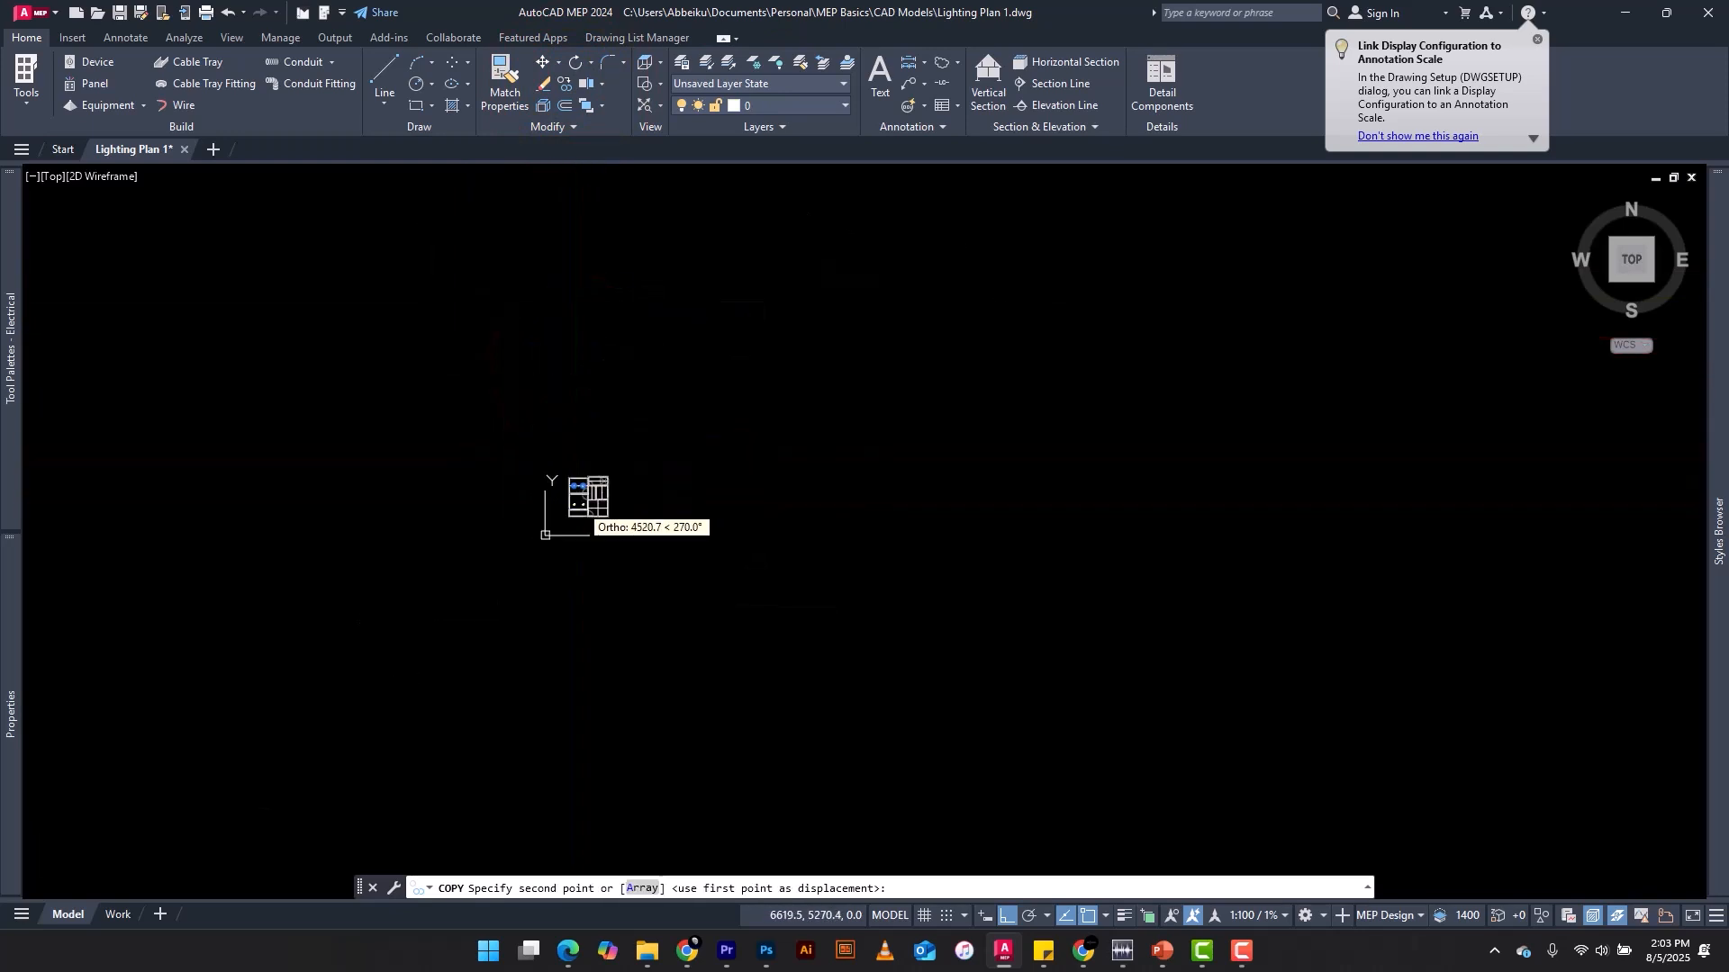
pyautogui.scroll(6, 571, 471)
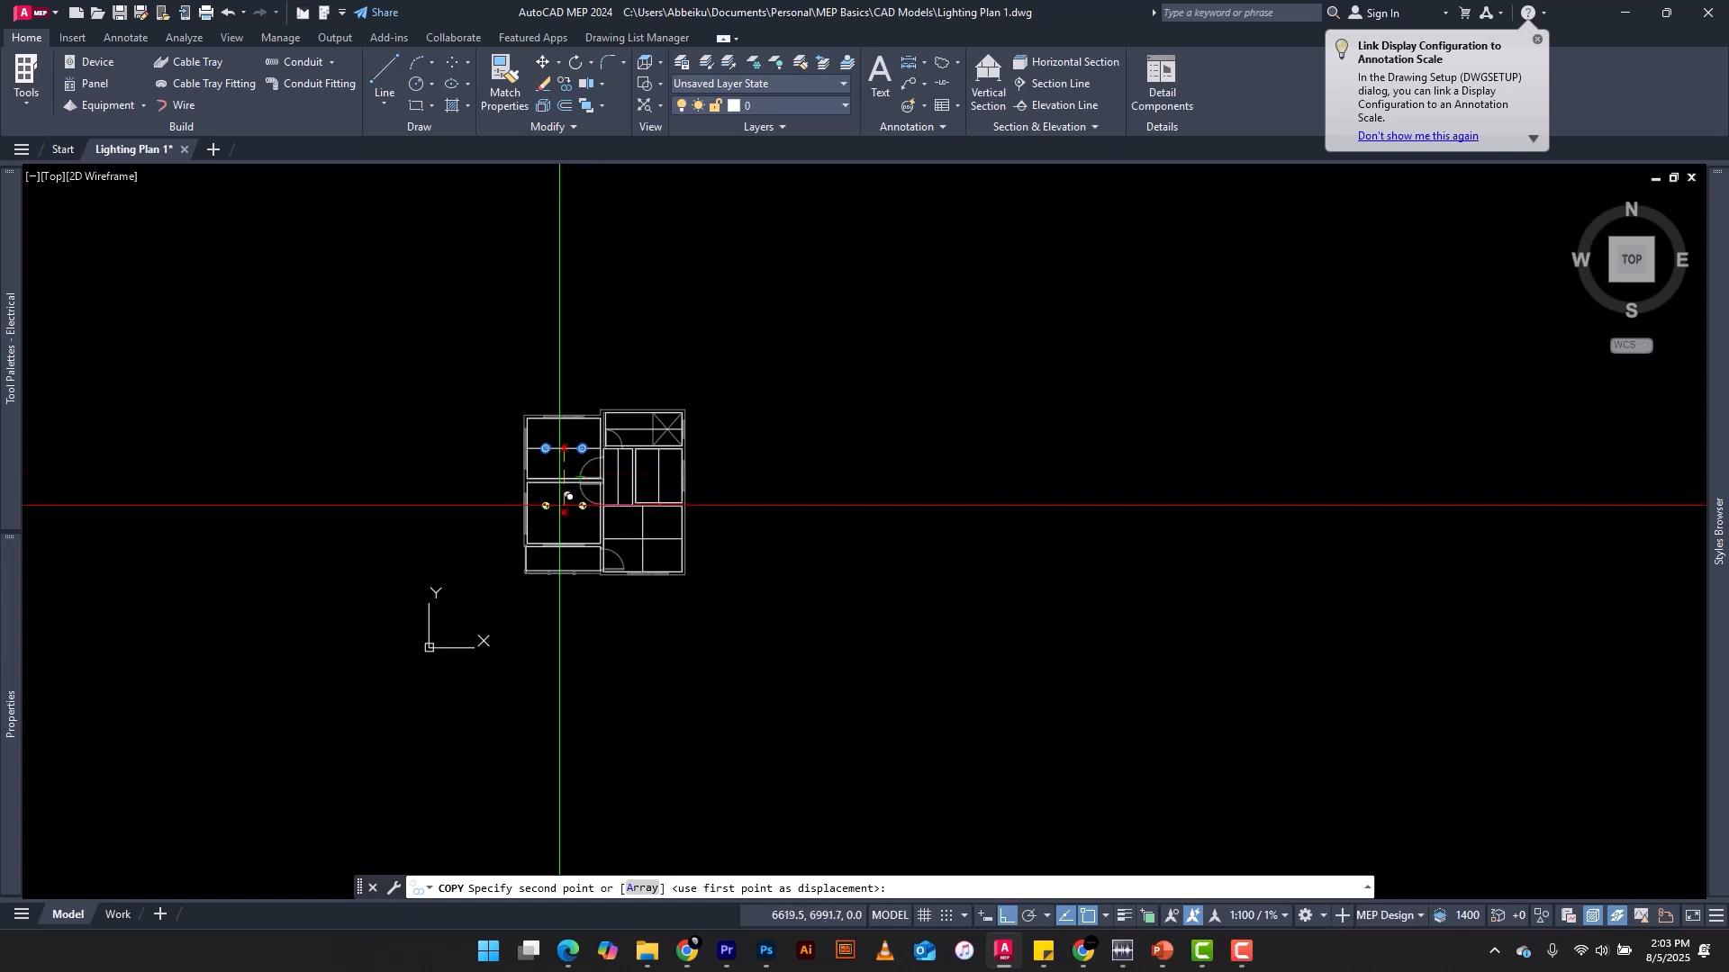
pyautogui.click(563, 513)
pyautogui.press('Return')
pyautogui.scroll(6, 564, 513)
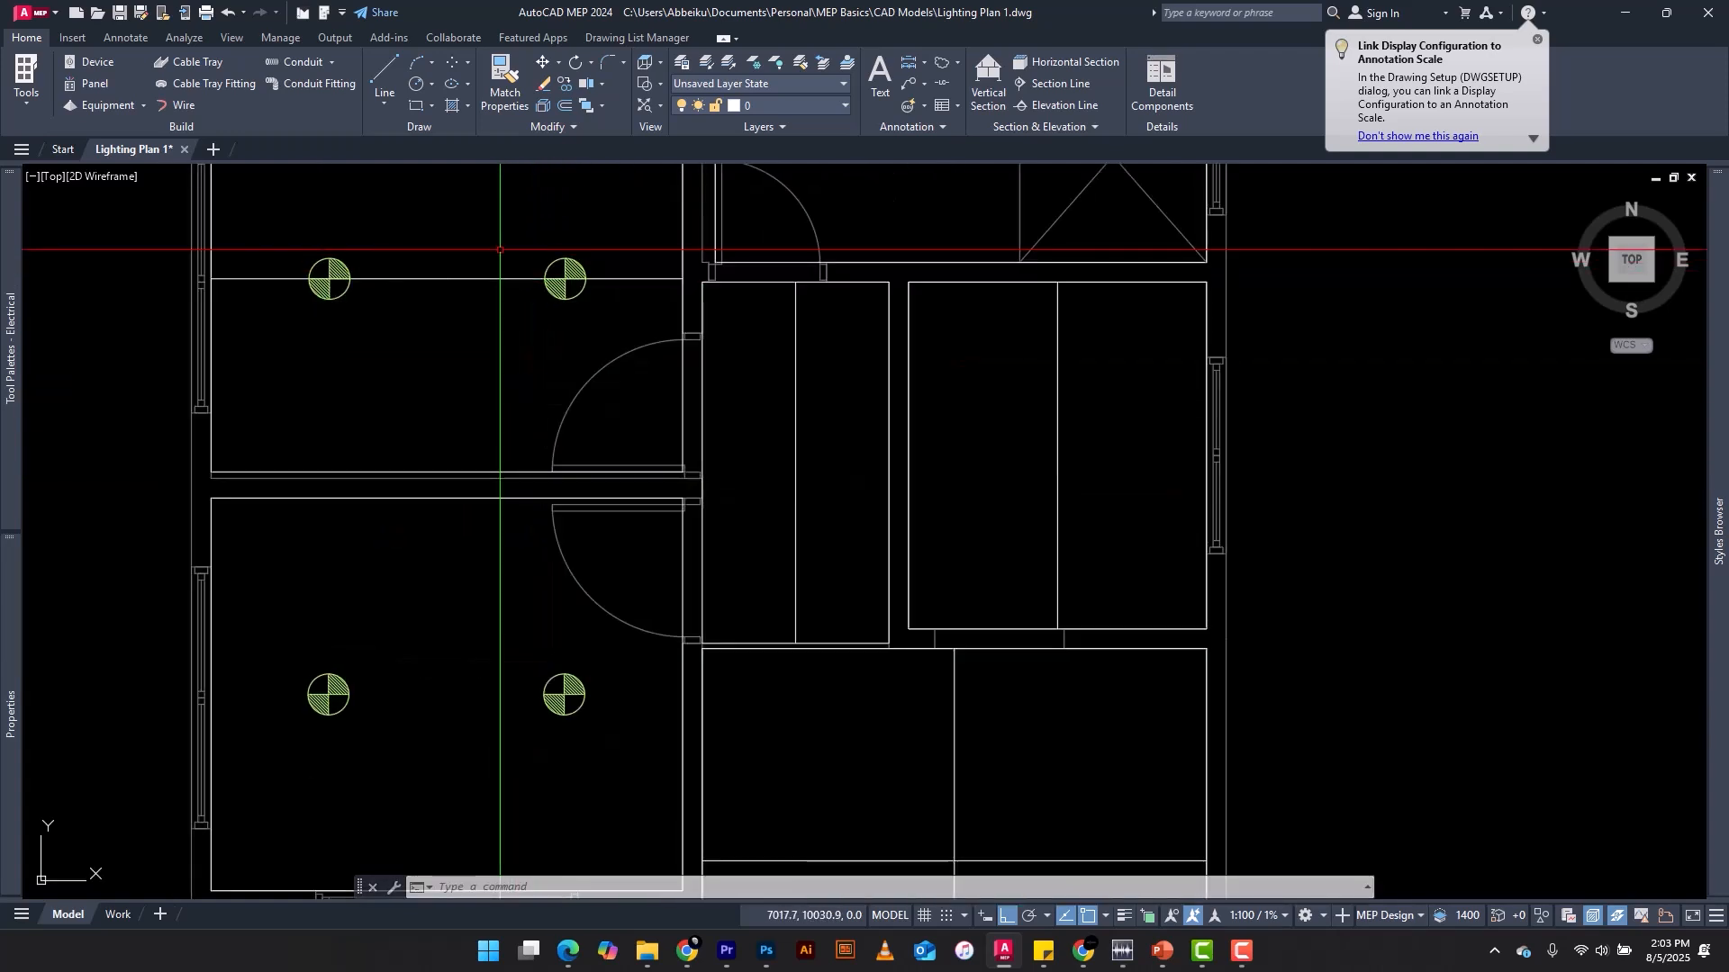
# Step: Place one Down Light Emergency device at the centre of the narrow space in the plan's lower-left corner
pyautogui.scroll(-4, 500, 249)
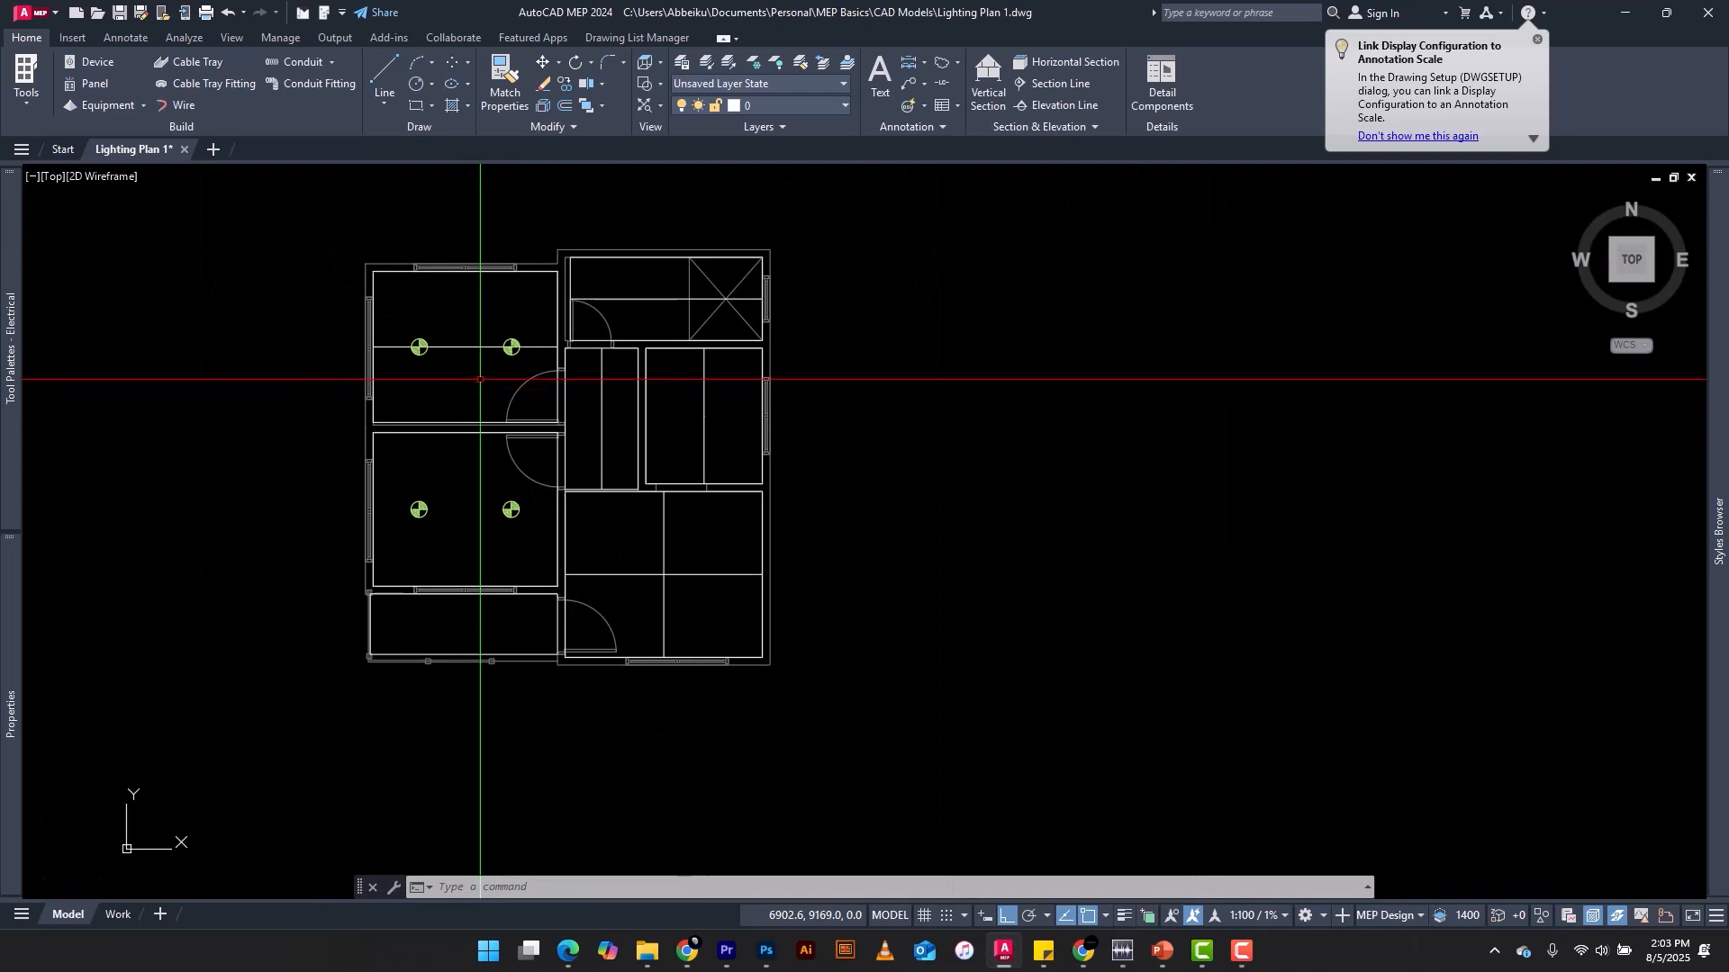
pyautogui.scroll(2, 401, 700)
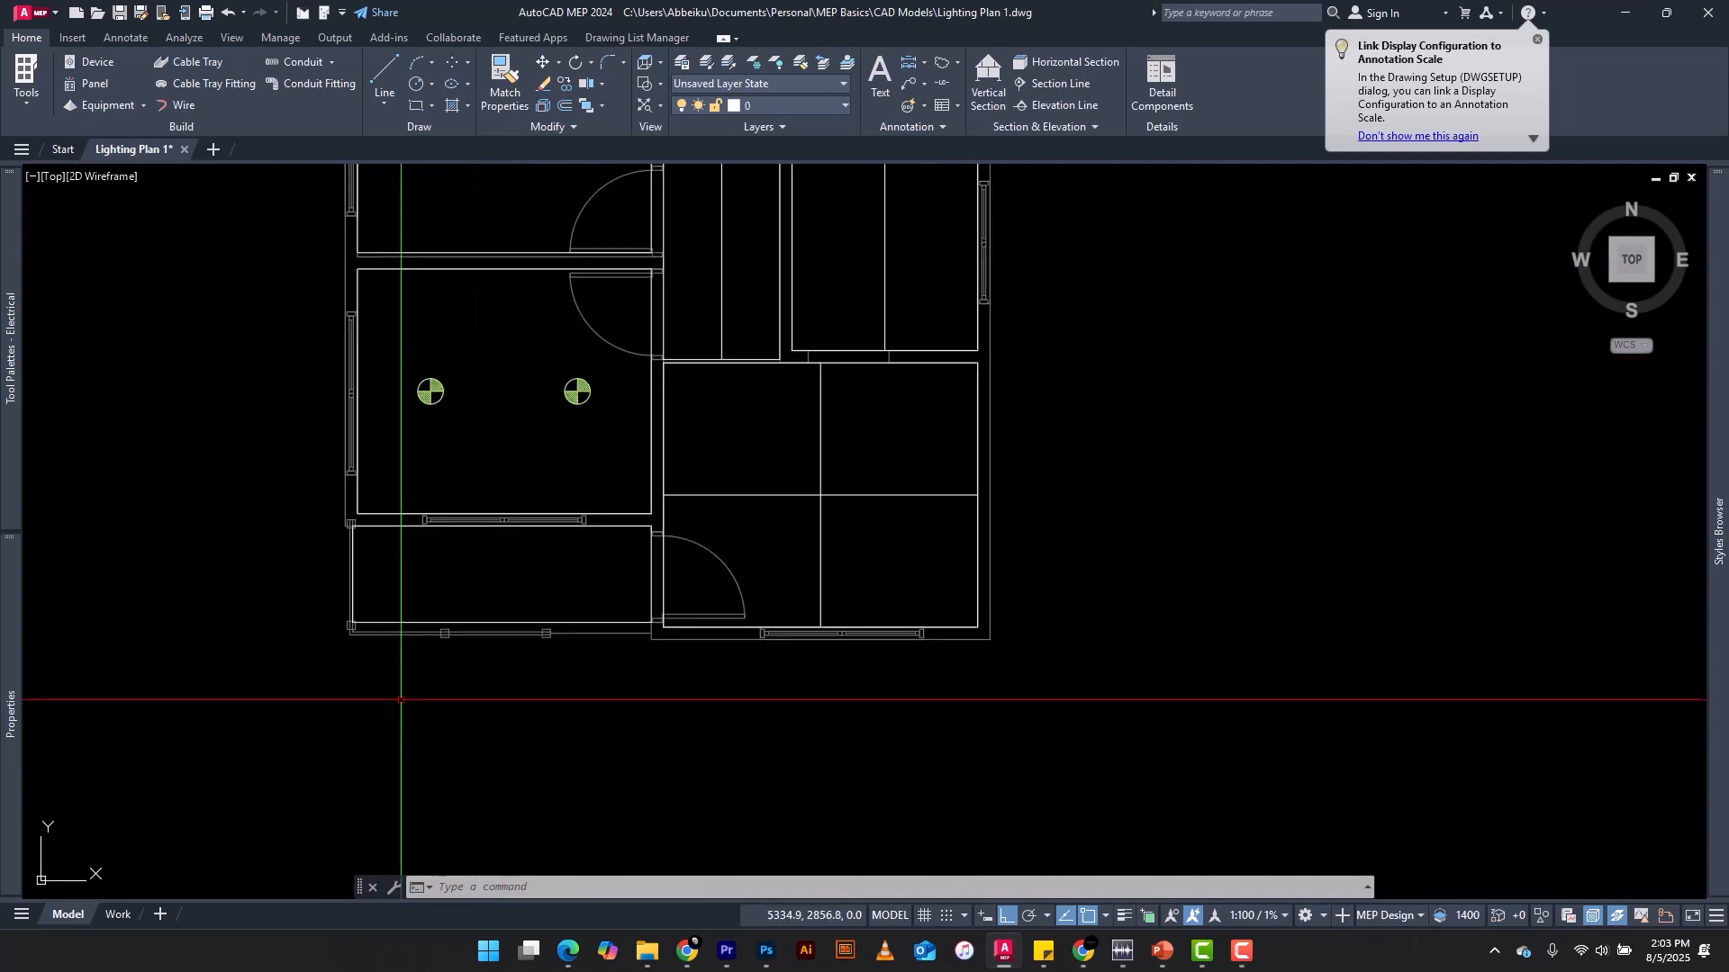
pyautogui.moveTo(1720, 433)
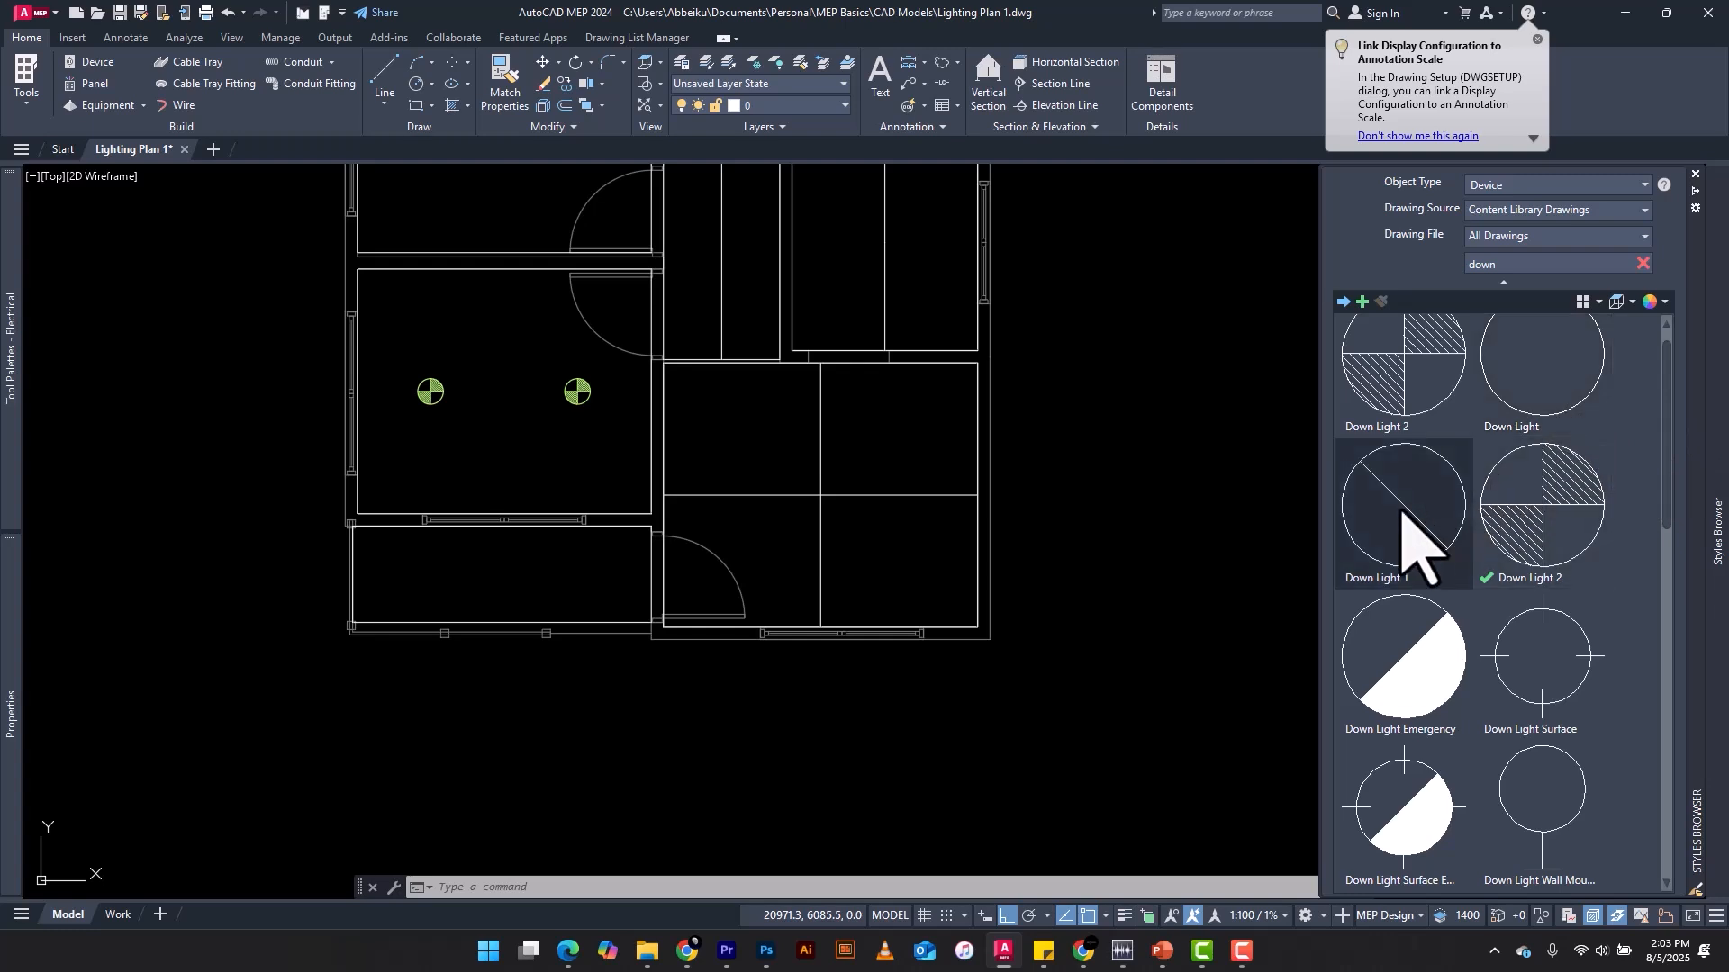
pyautogui.click(1417, 654)
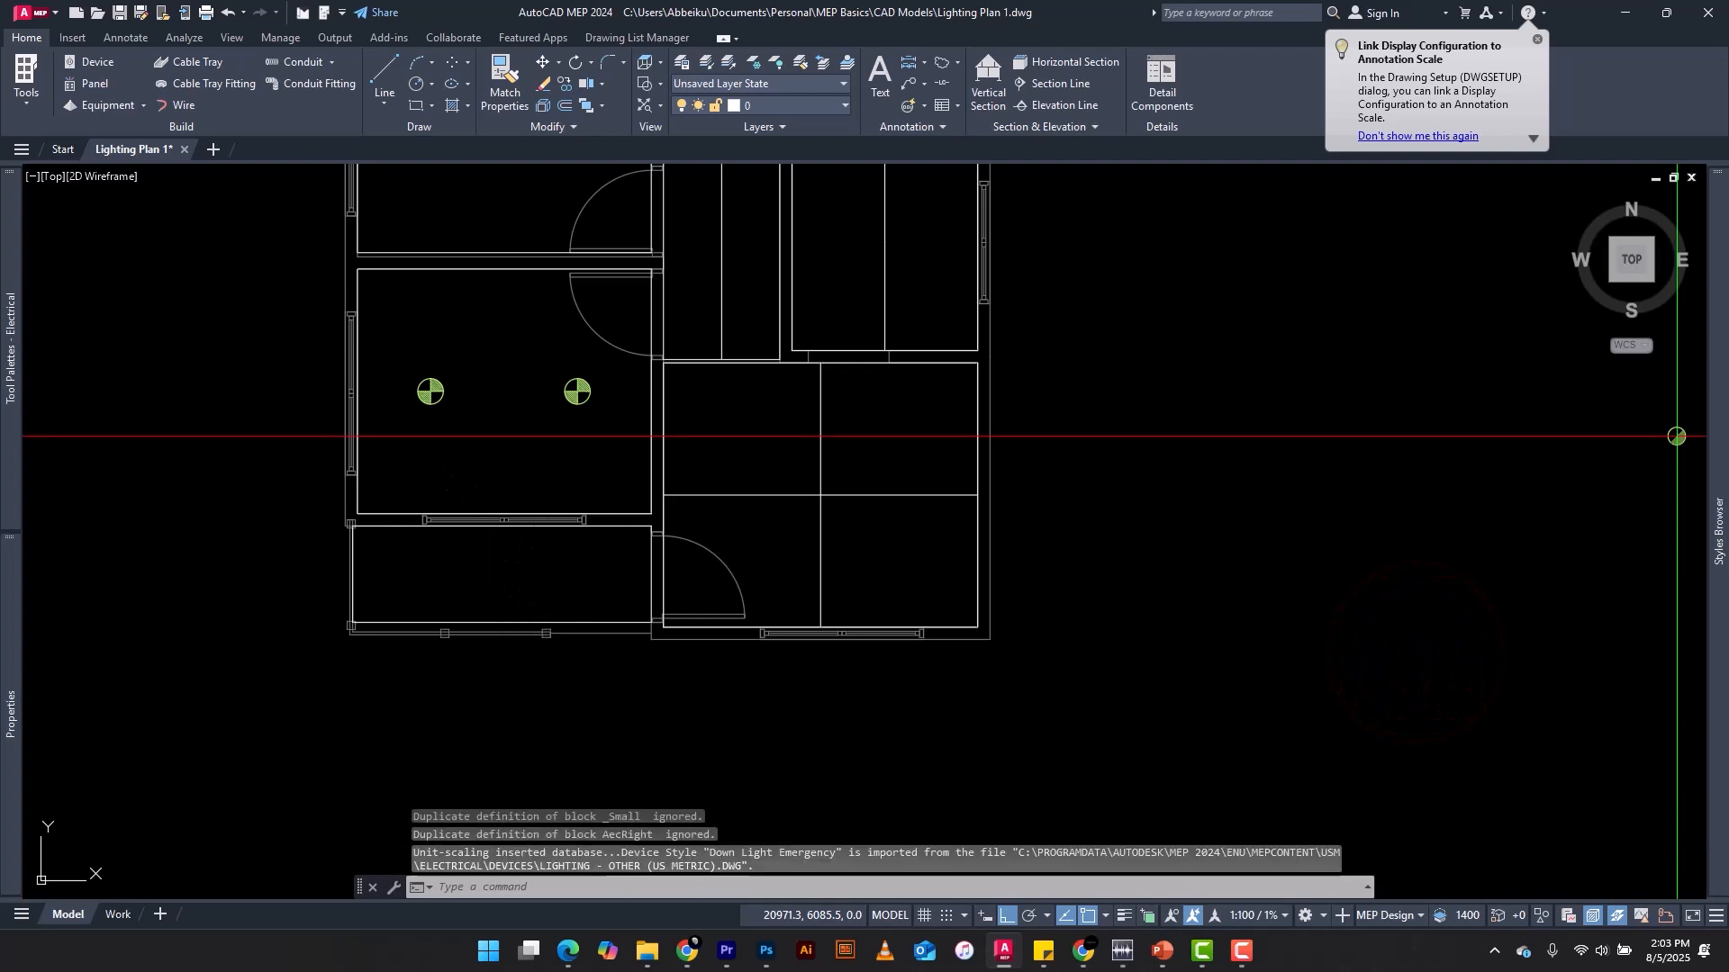
pyautogui.scroll(-2, 504, 581)
pyautogui.scroll(-3, 529, 581)
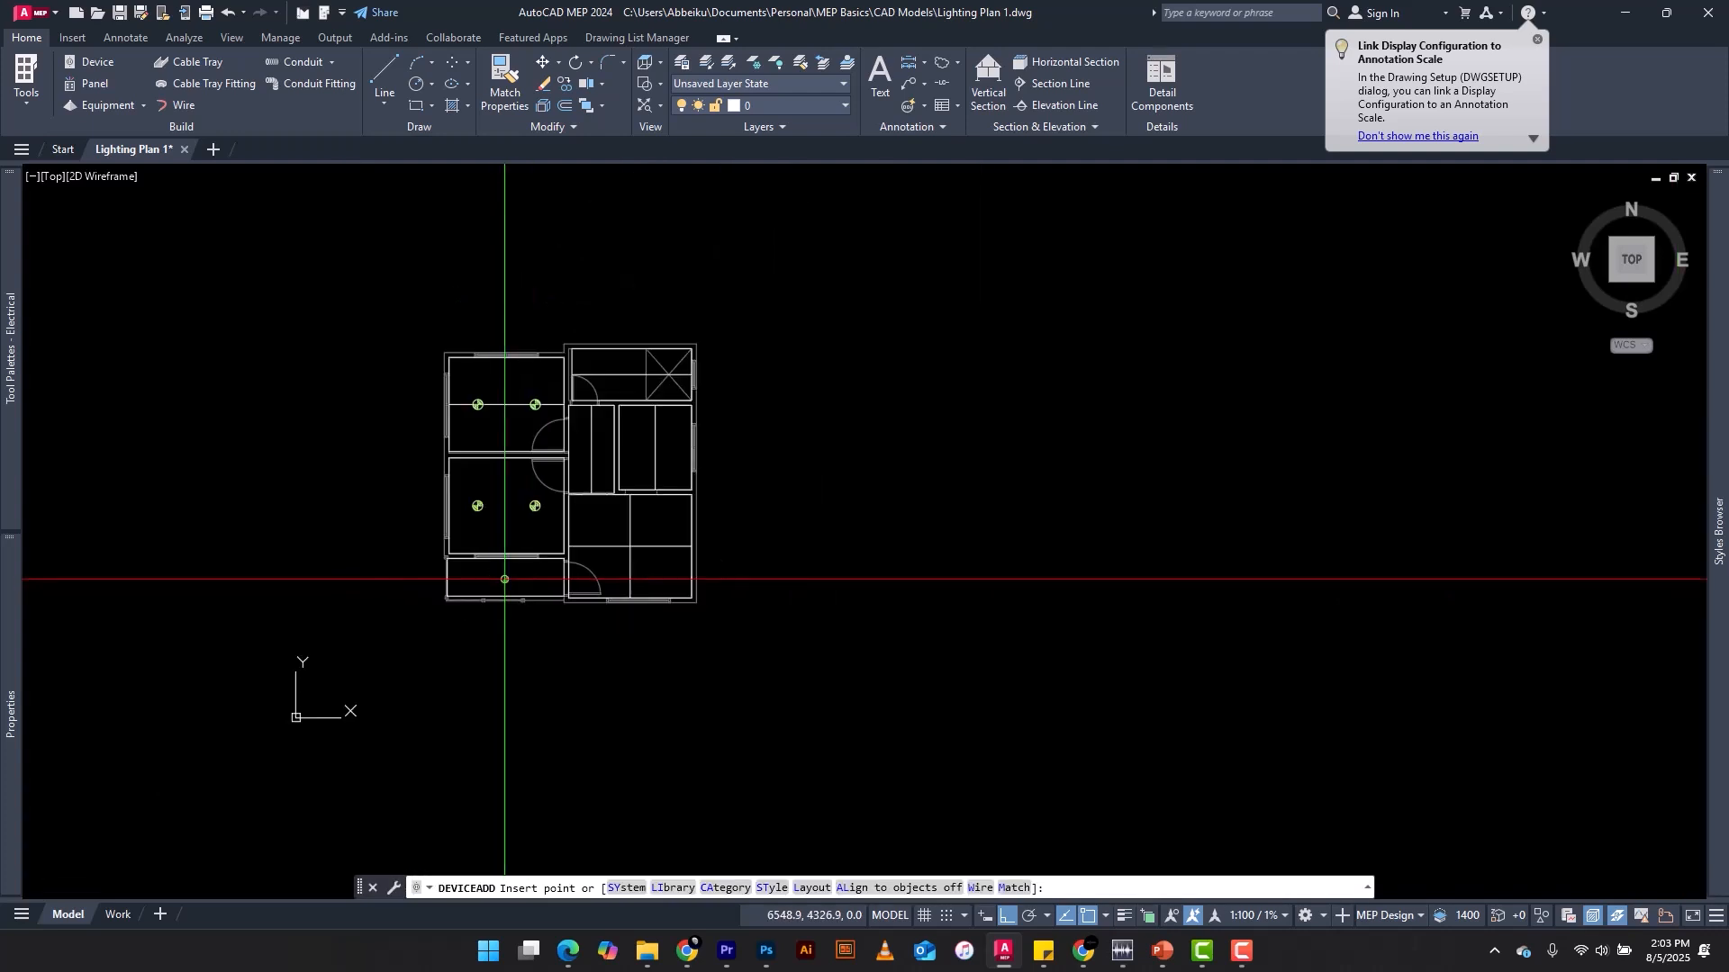
pyautogui.scroll(2, 486, 591)
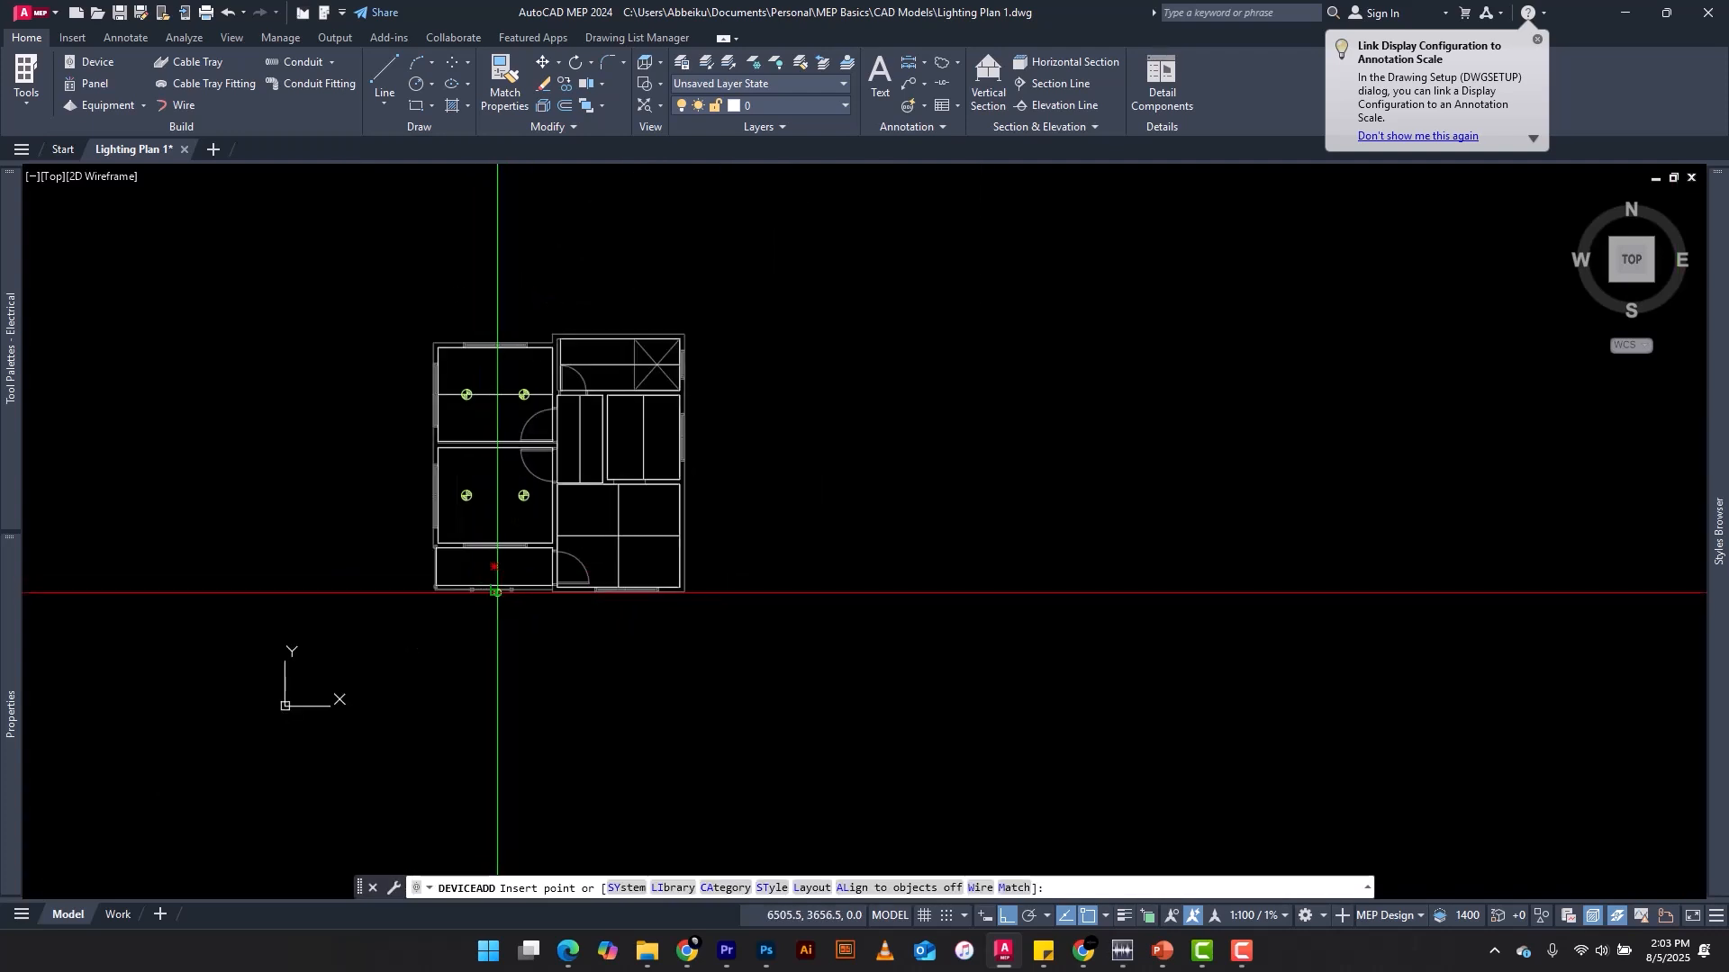
pyautogui.click(496, 579)
pyautogui.scroll(6, 501, 569)
pyautogui.scroll(4, 506, 570)
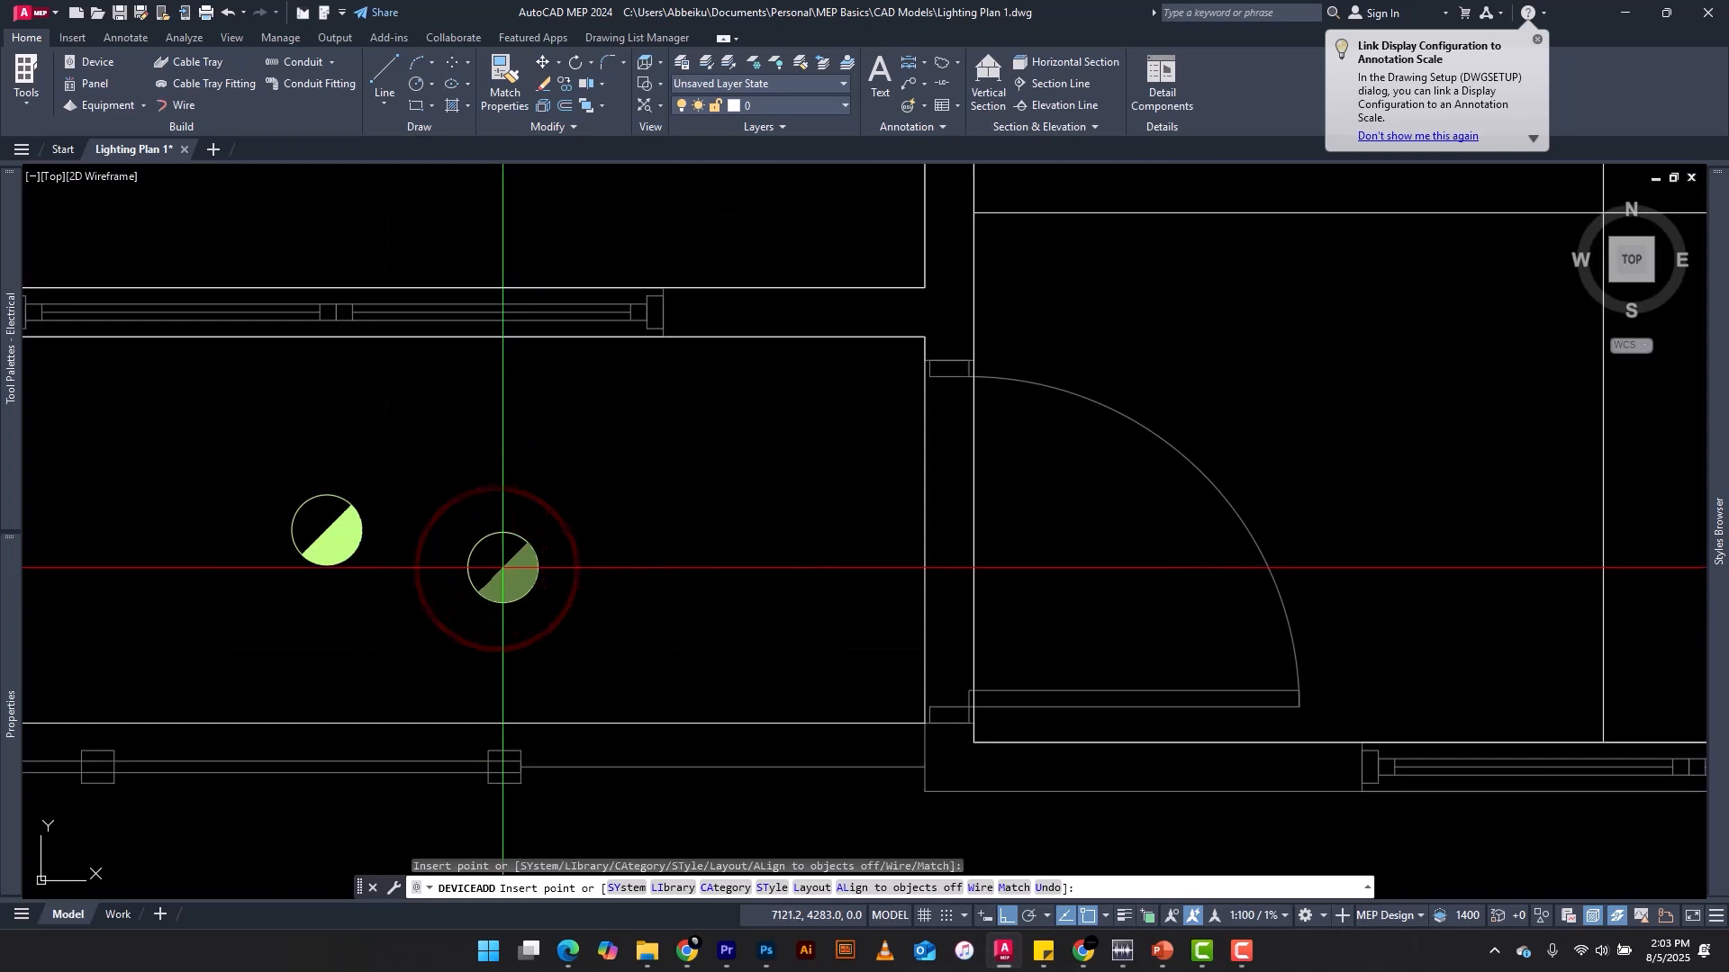
pyautogui.scroll(-4, 503, 567)
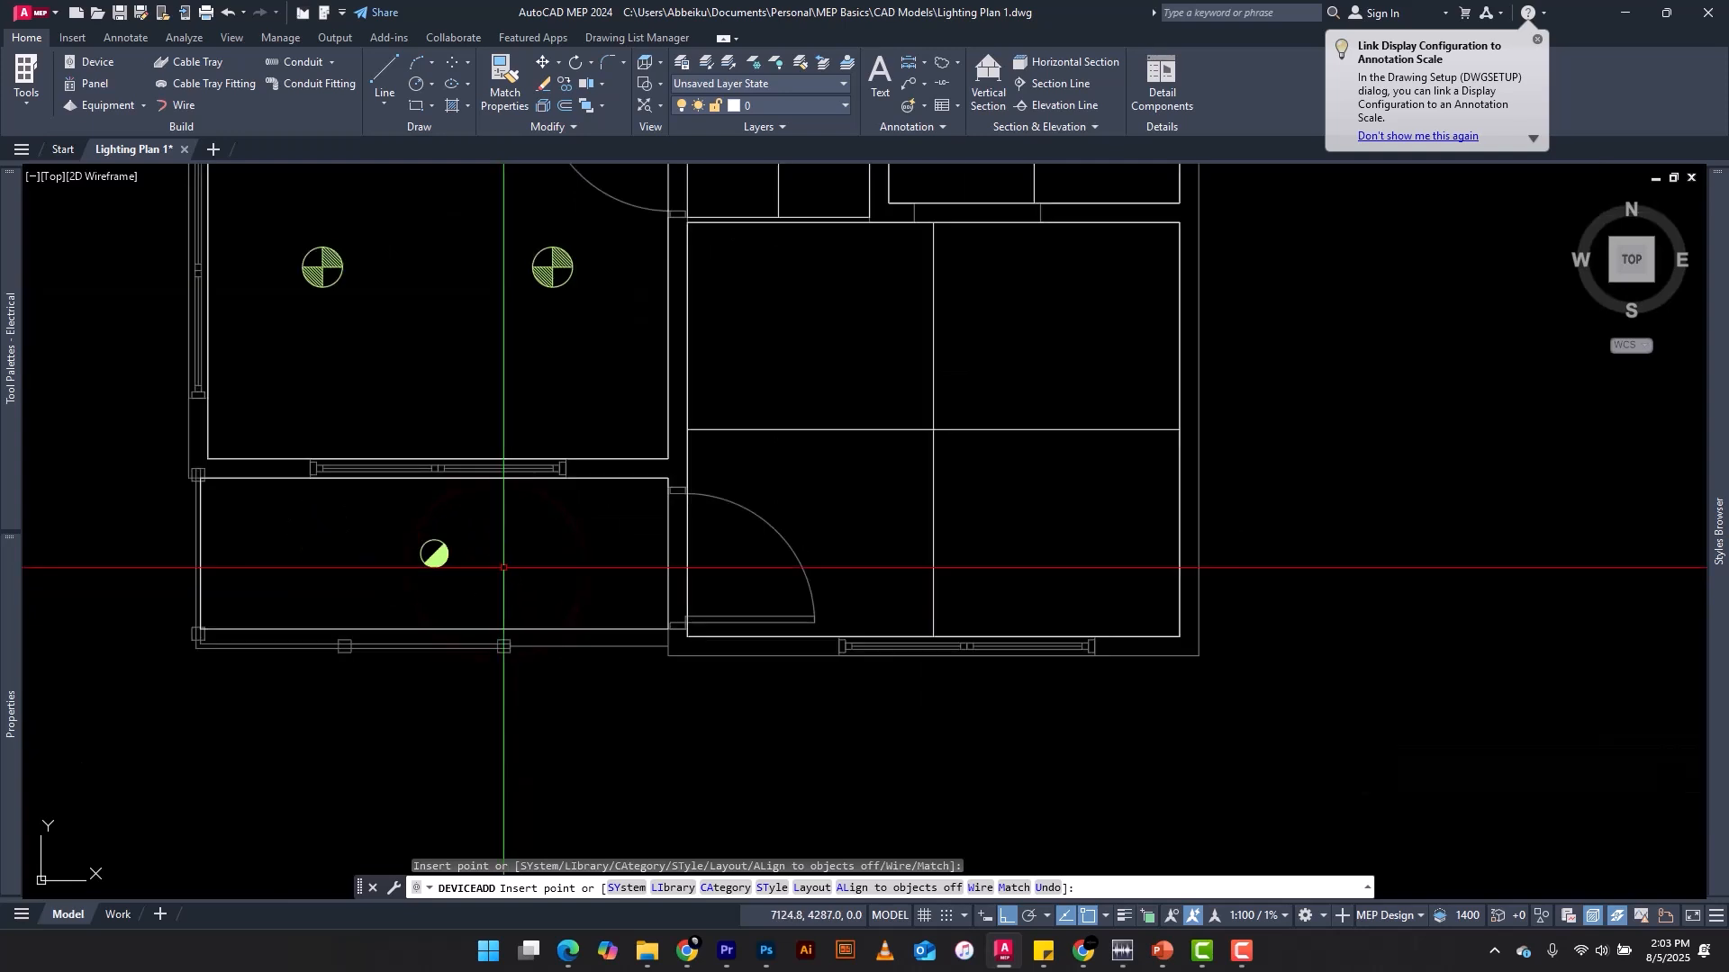
pyautogui.press('Escape')
# Step: Place three Down Light 2 devices in the lower-right room: midway along the horizontal centre line's right half and midway along each half of the vertical one
pyautogui.scroll(-3, 540, 583)
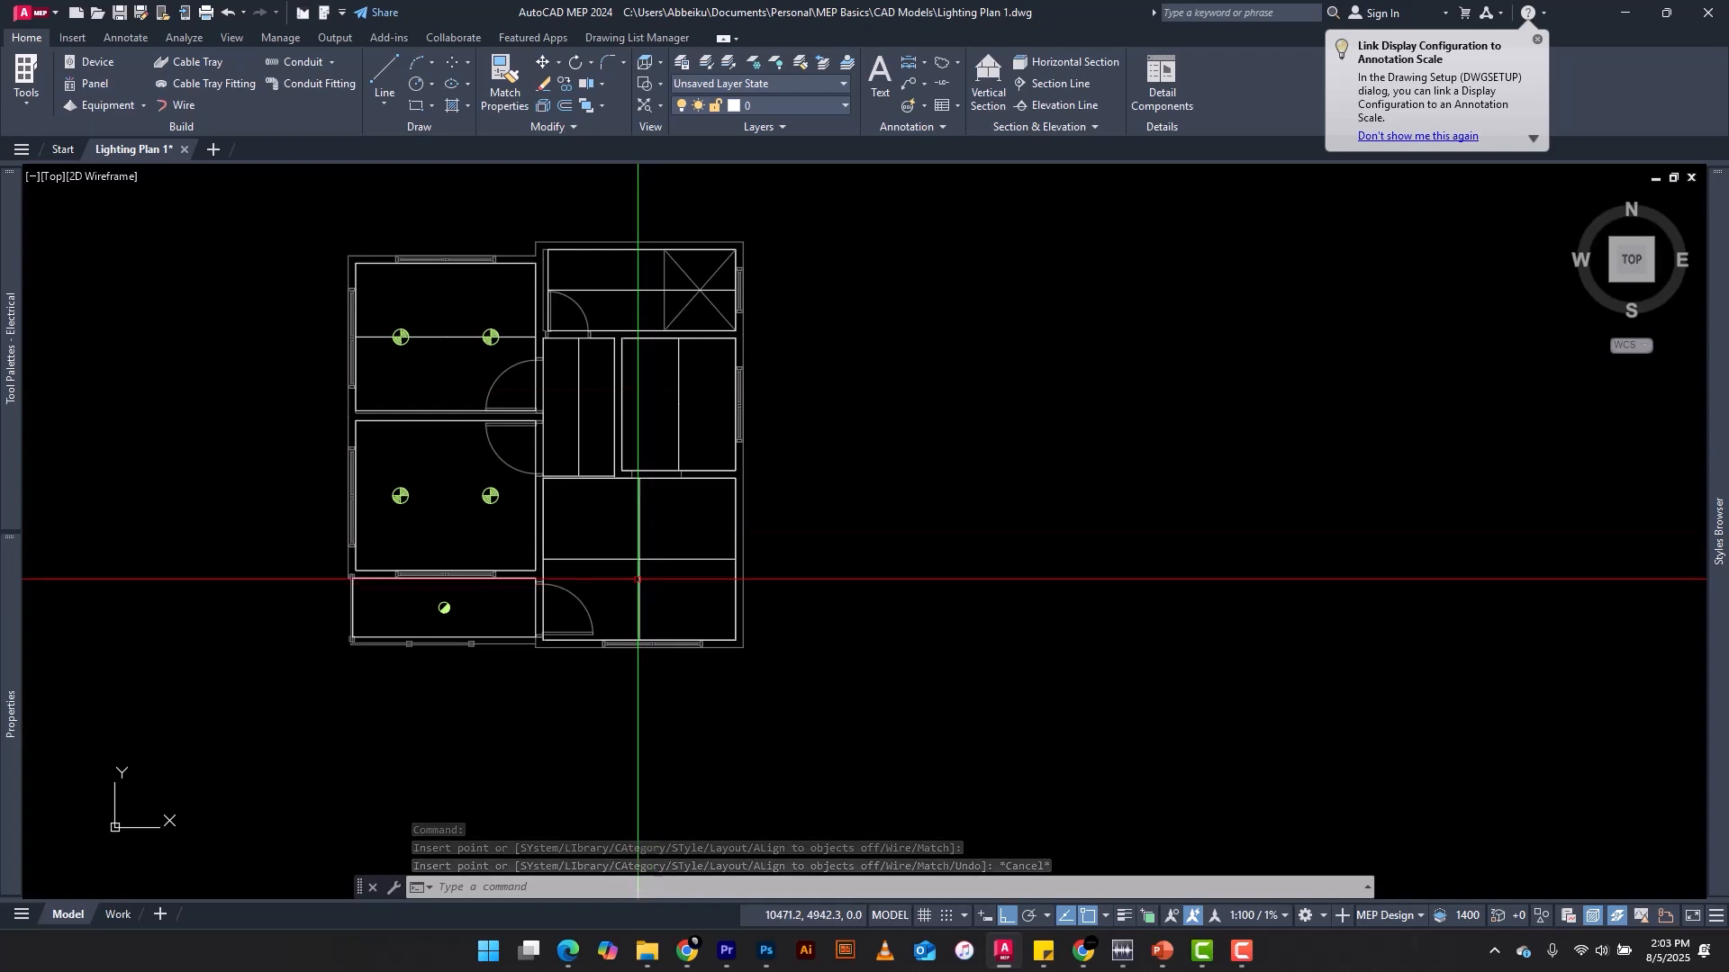
pyautogui.scroll(4, 636, 577)
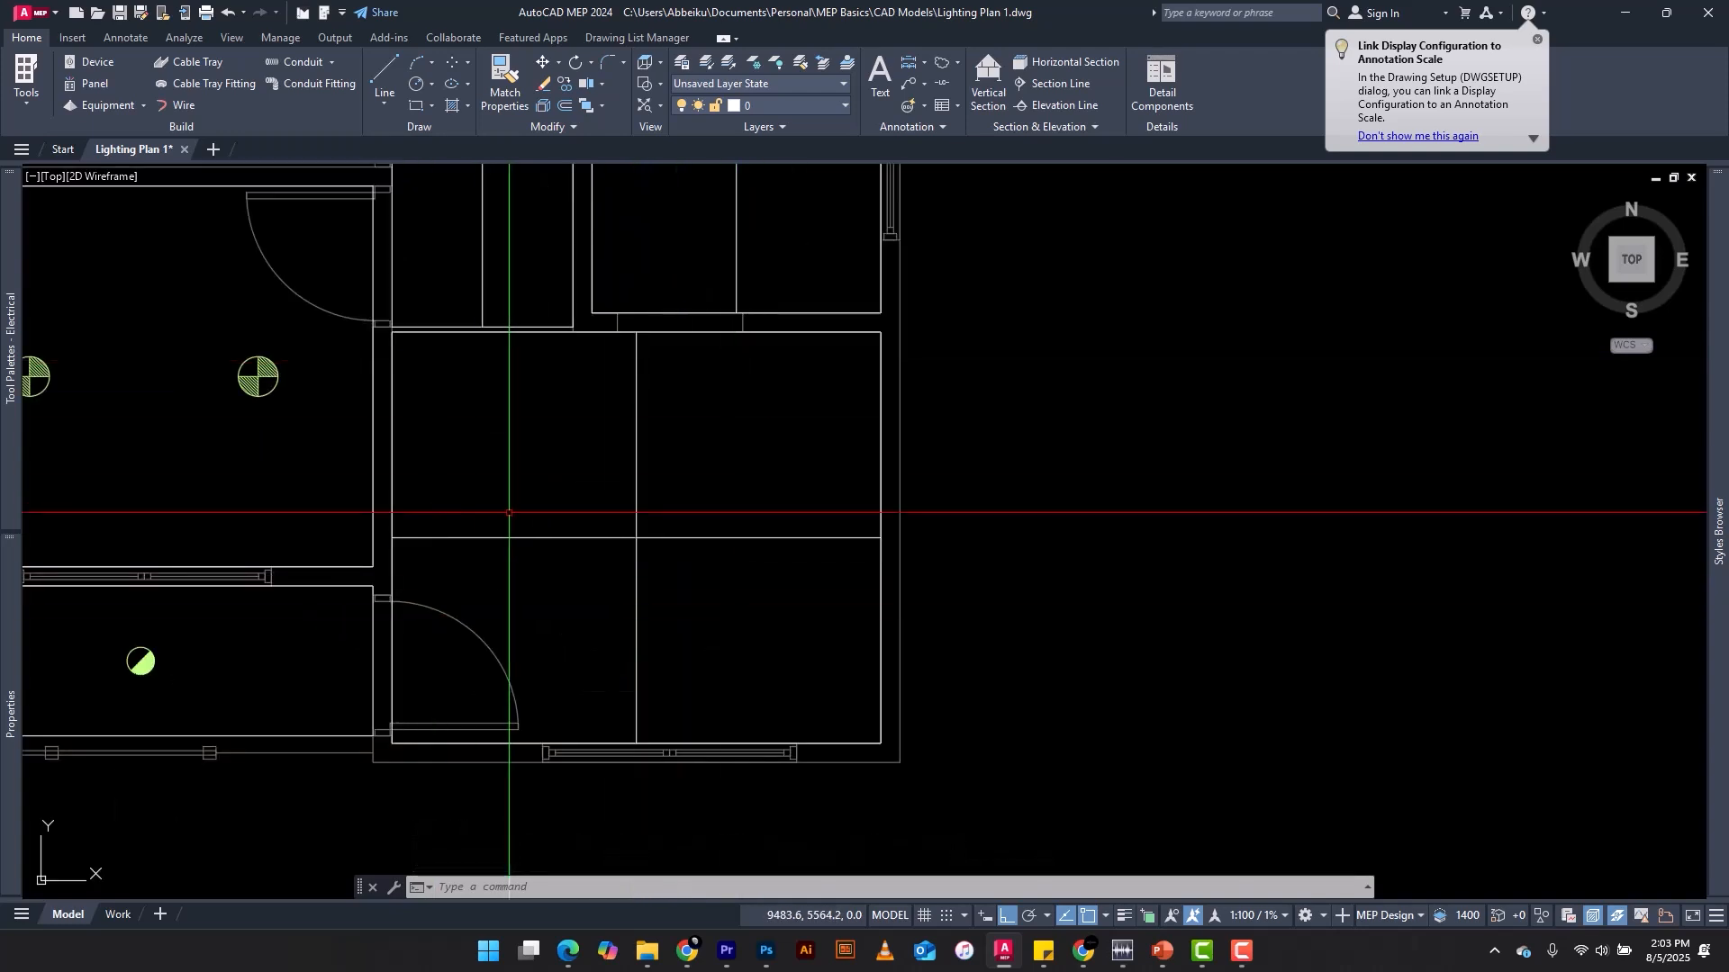
pyautogui.scroll(-2, 508, 512)
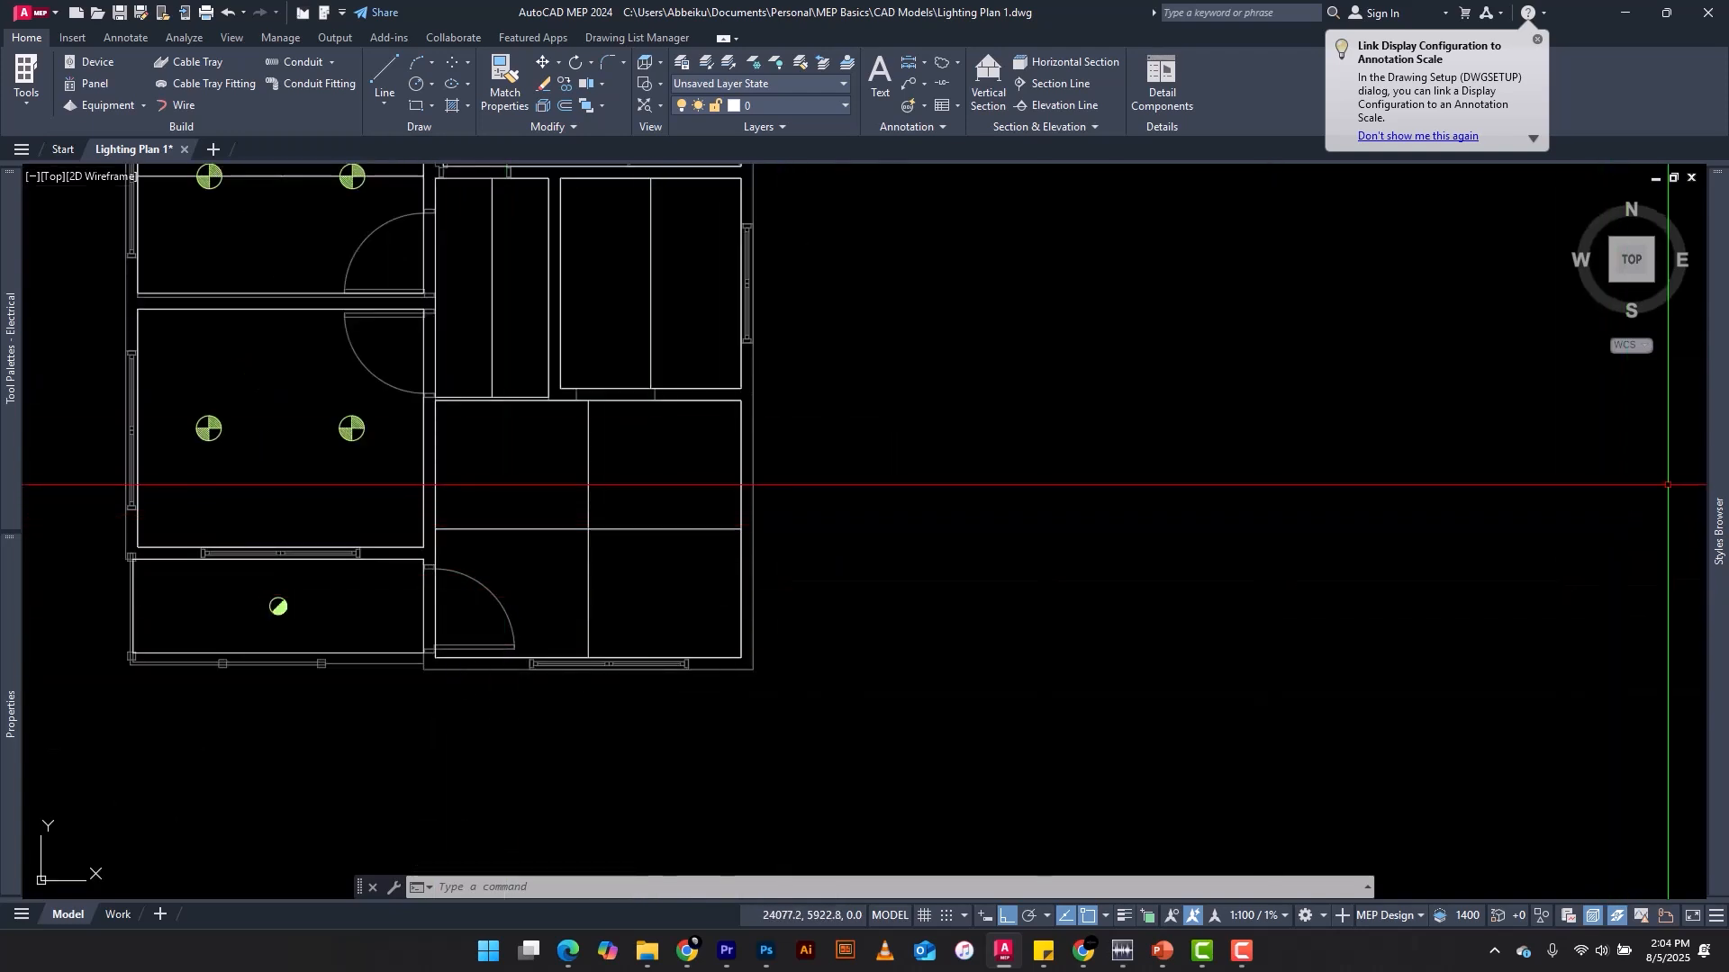
pyautogui.moveTo(1716, 518)
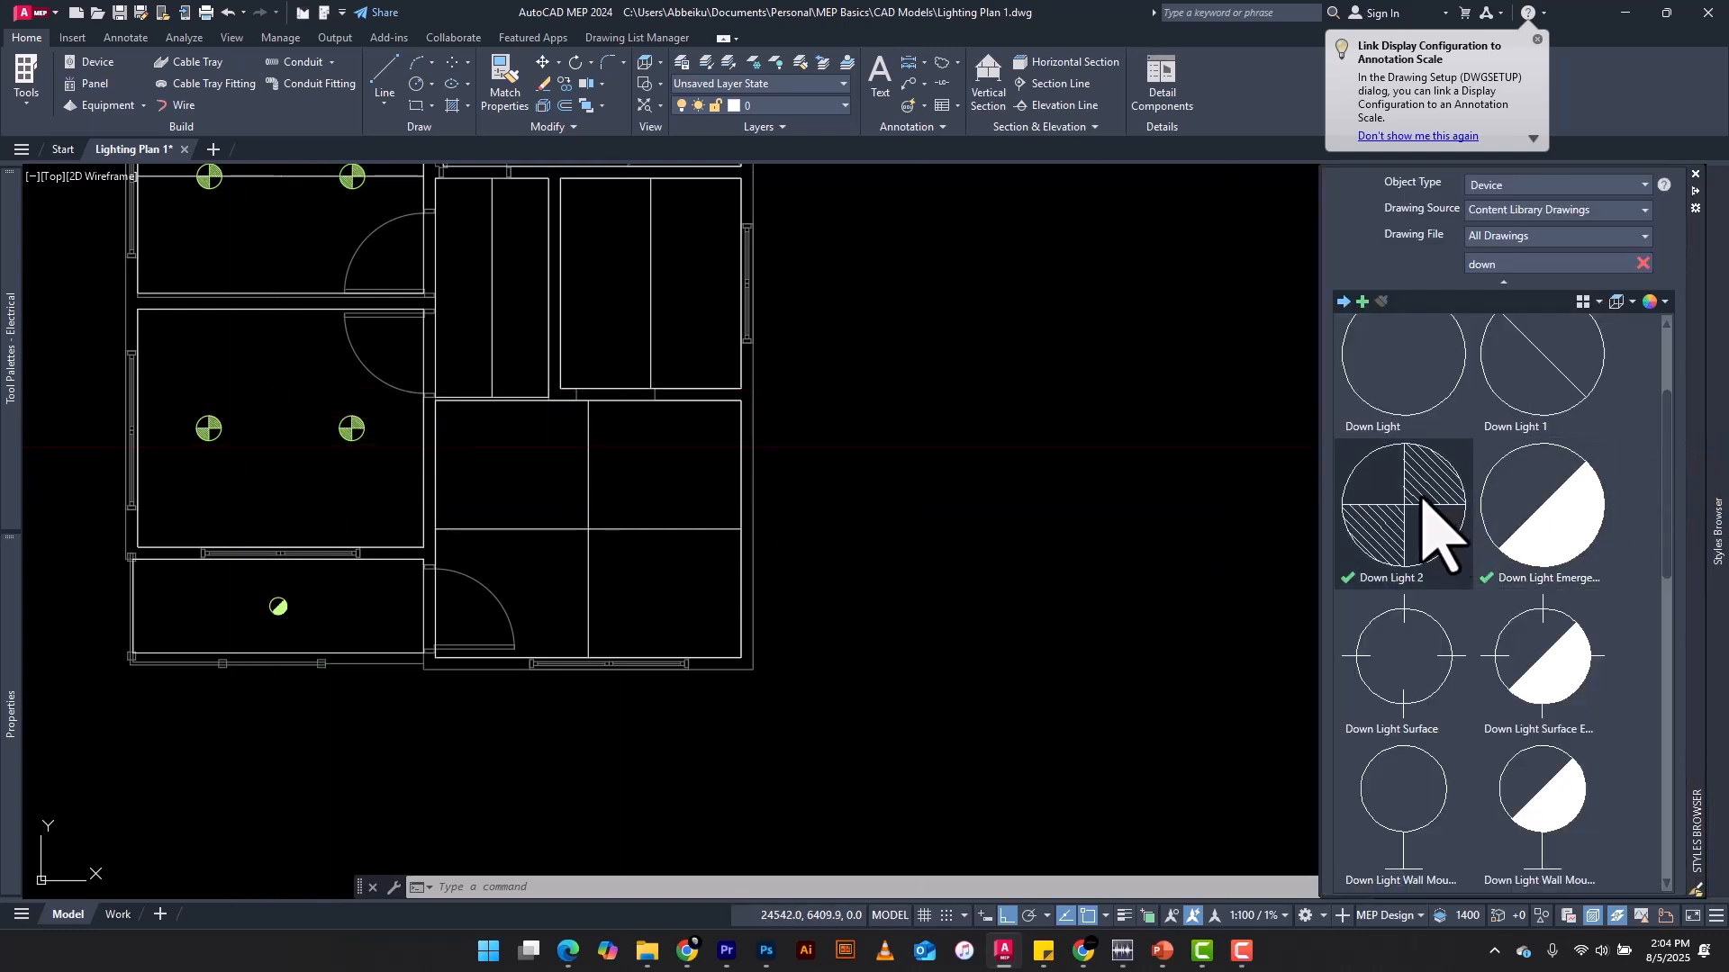
pyautogui.click(1407, 499)
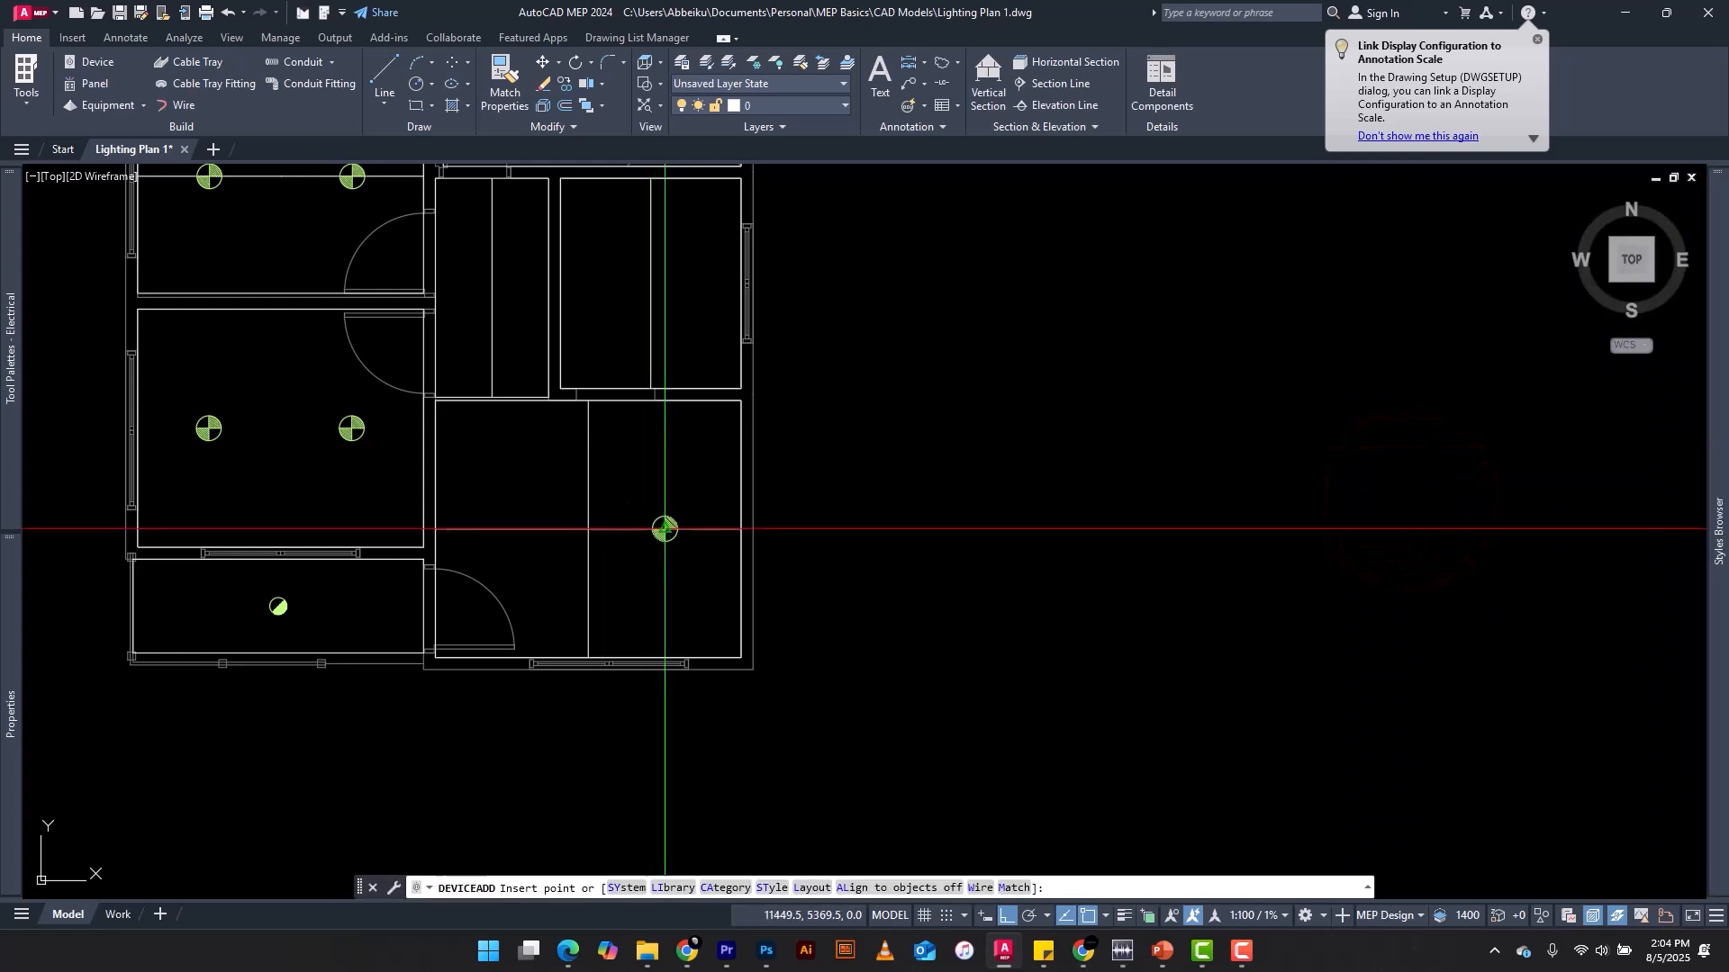
pyautogui.click(664, 529)
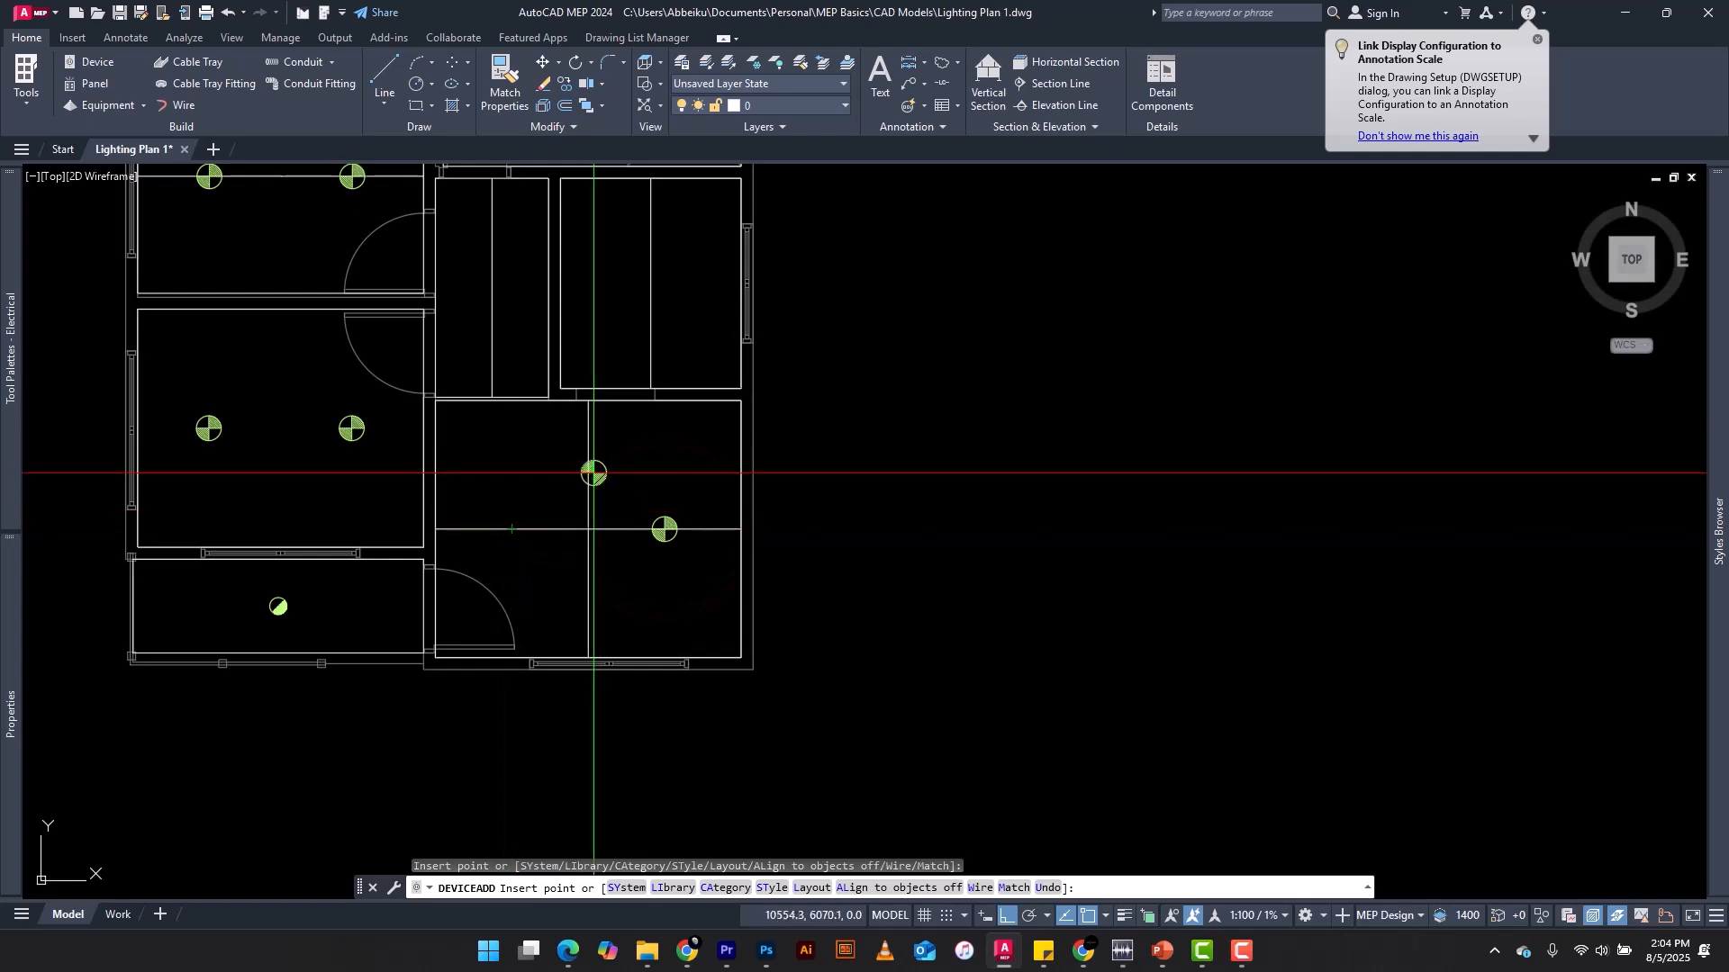
pyautogui.click(588, 465)
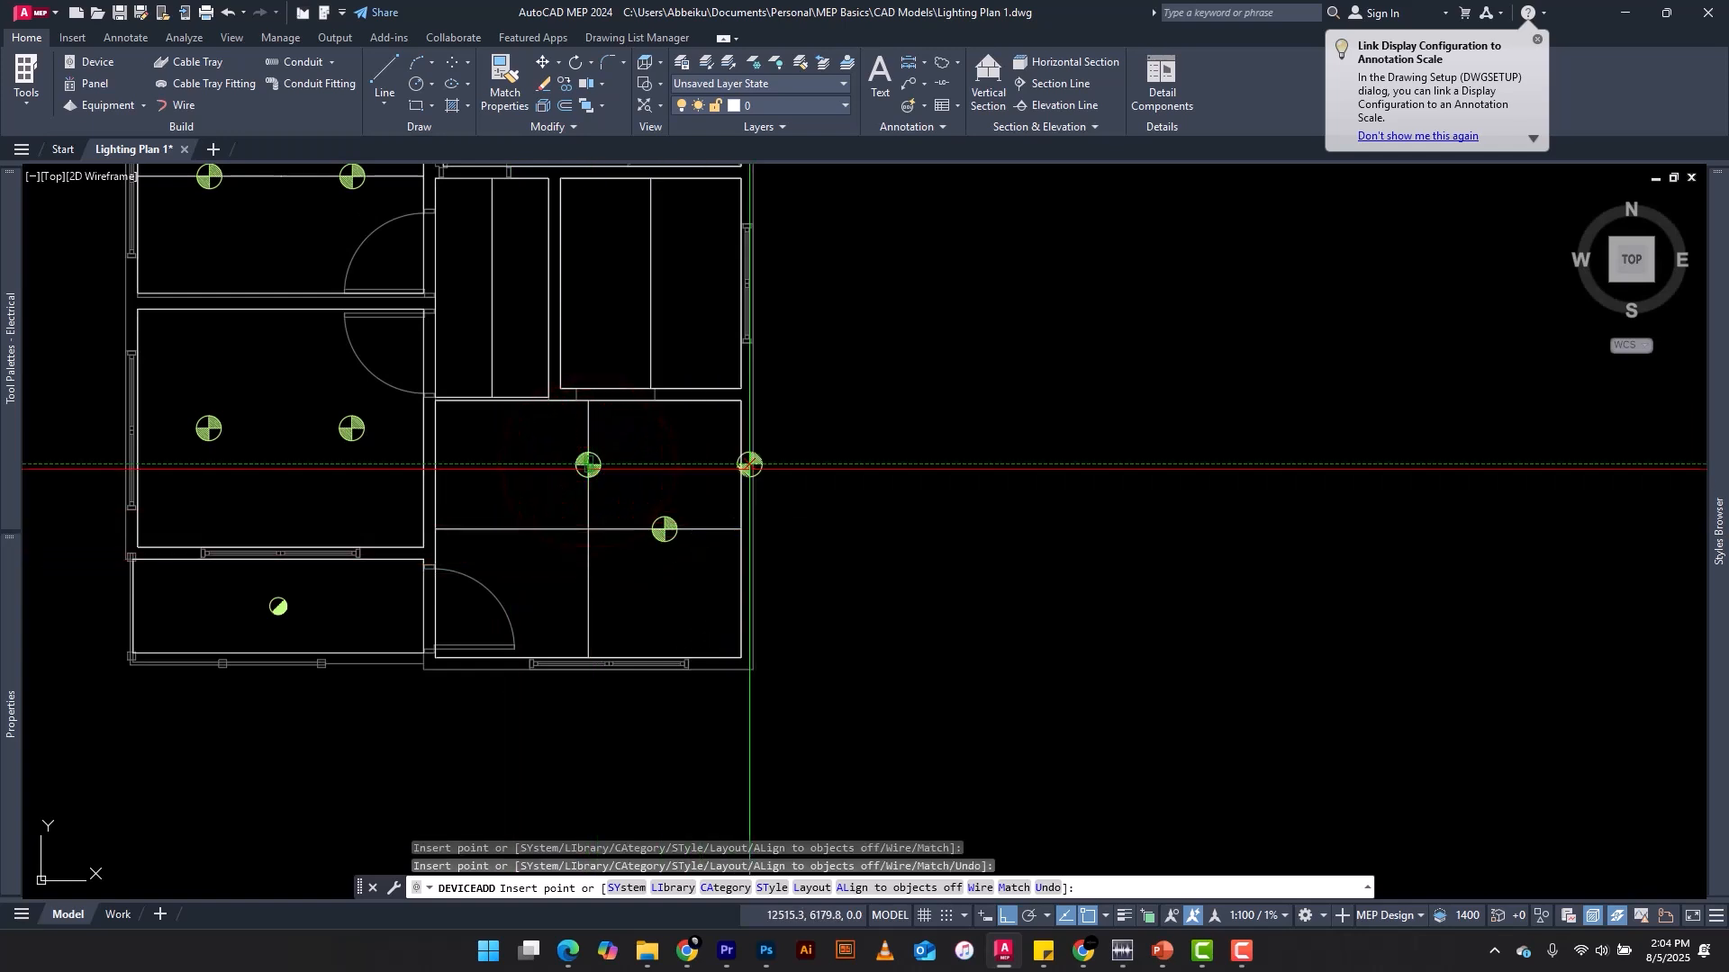
pyautogui.click(587, 593)
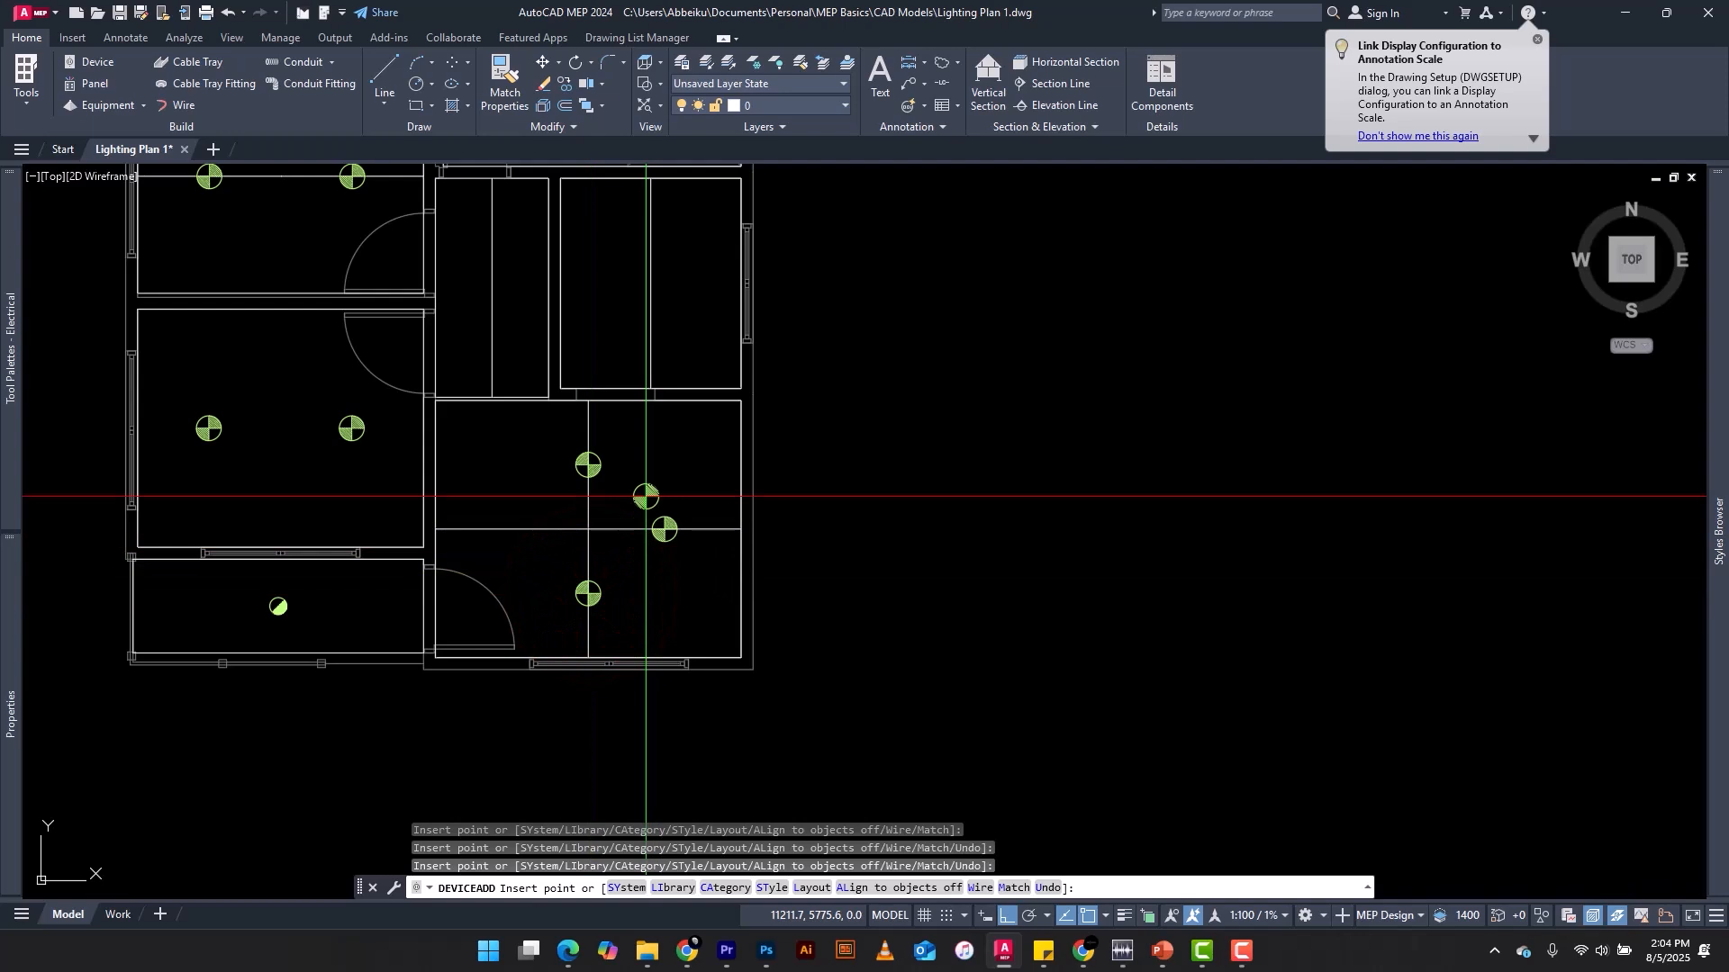
pyautogui.press('Escape')
pyautogui.press('Escape')
# Step: Erase the down light on the right half of the lower-right room's horizontal centre line
pyautogui.click(625, 490)
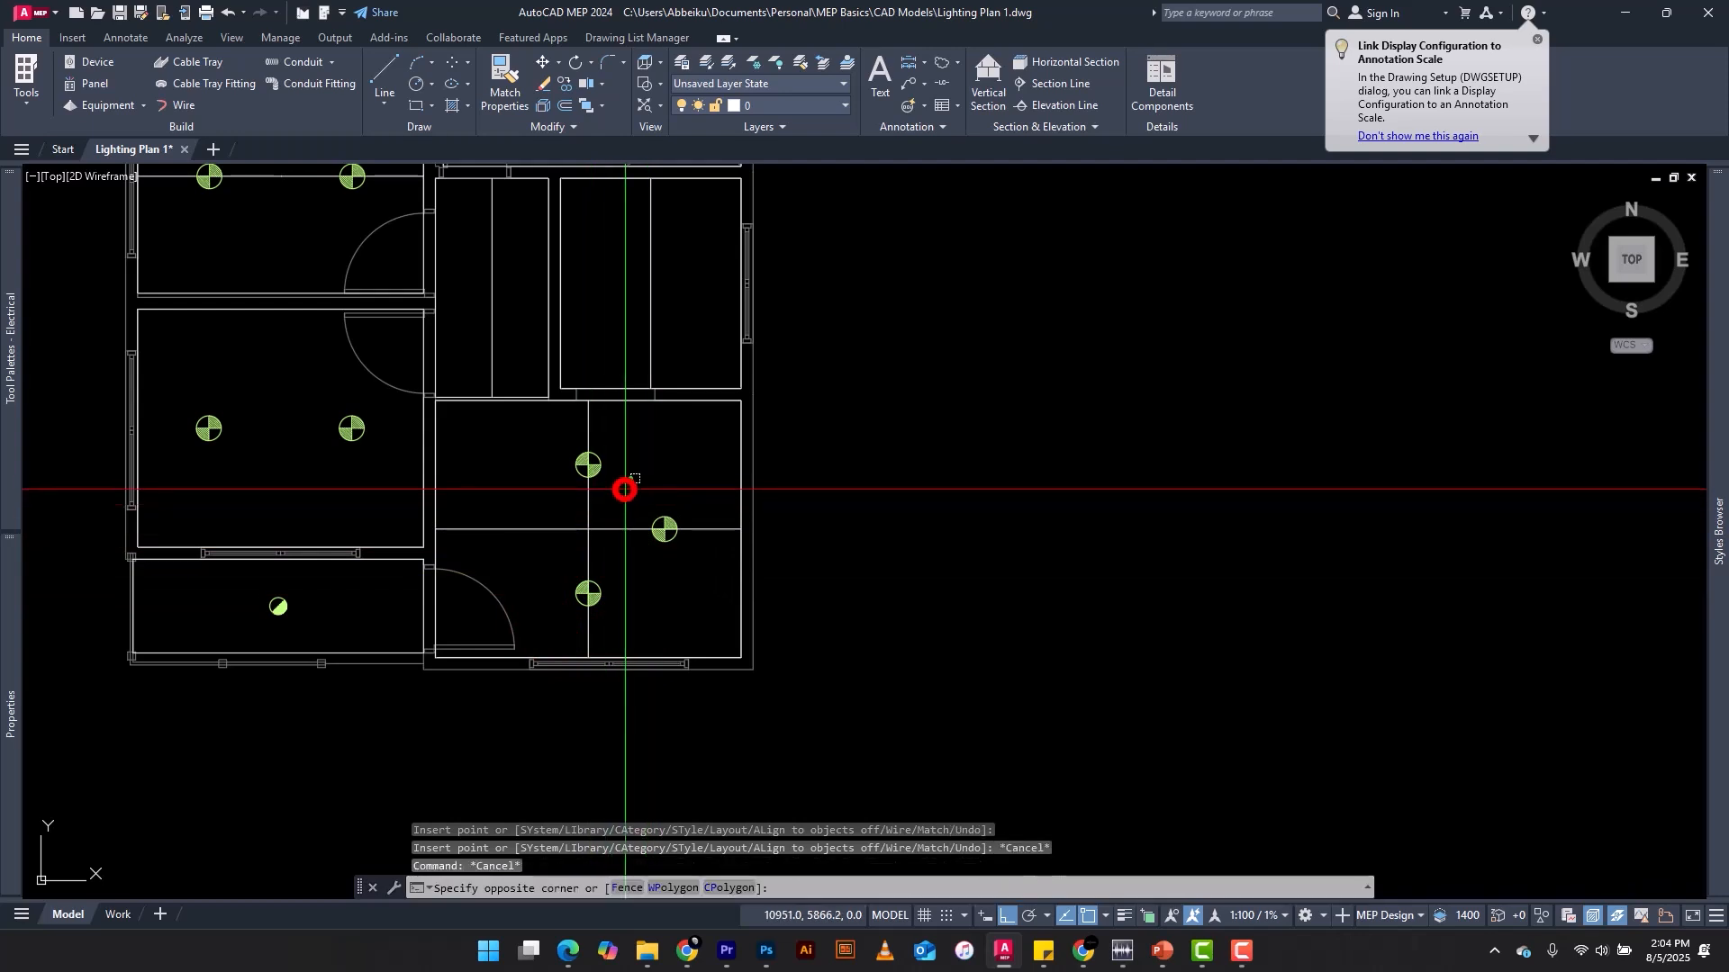
pyautogui.click(696, 572)
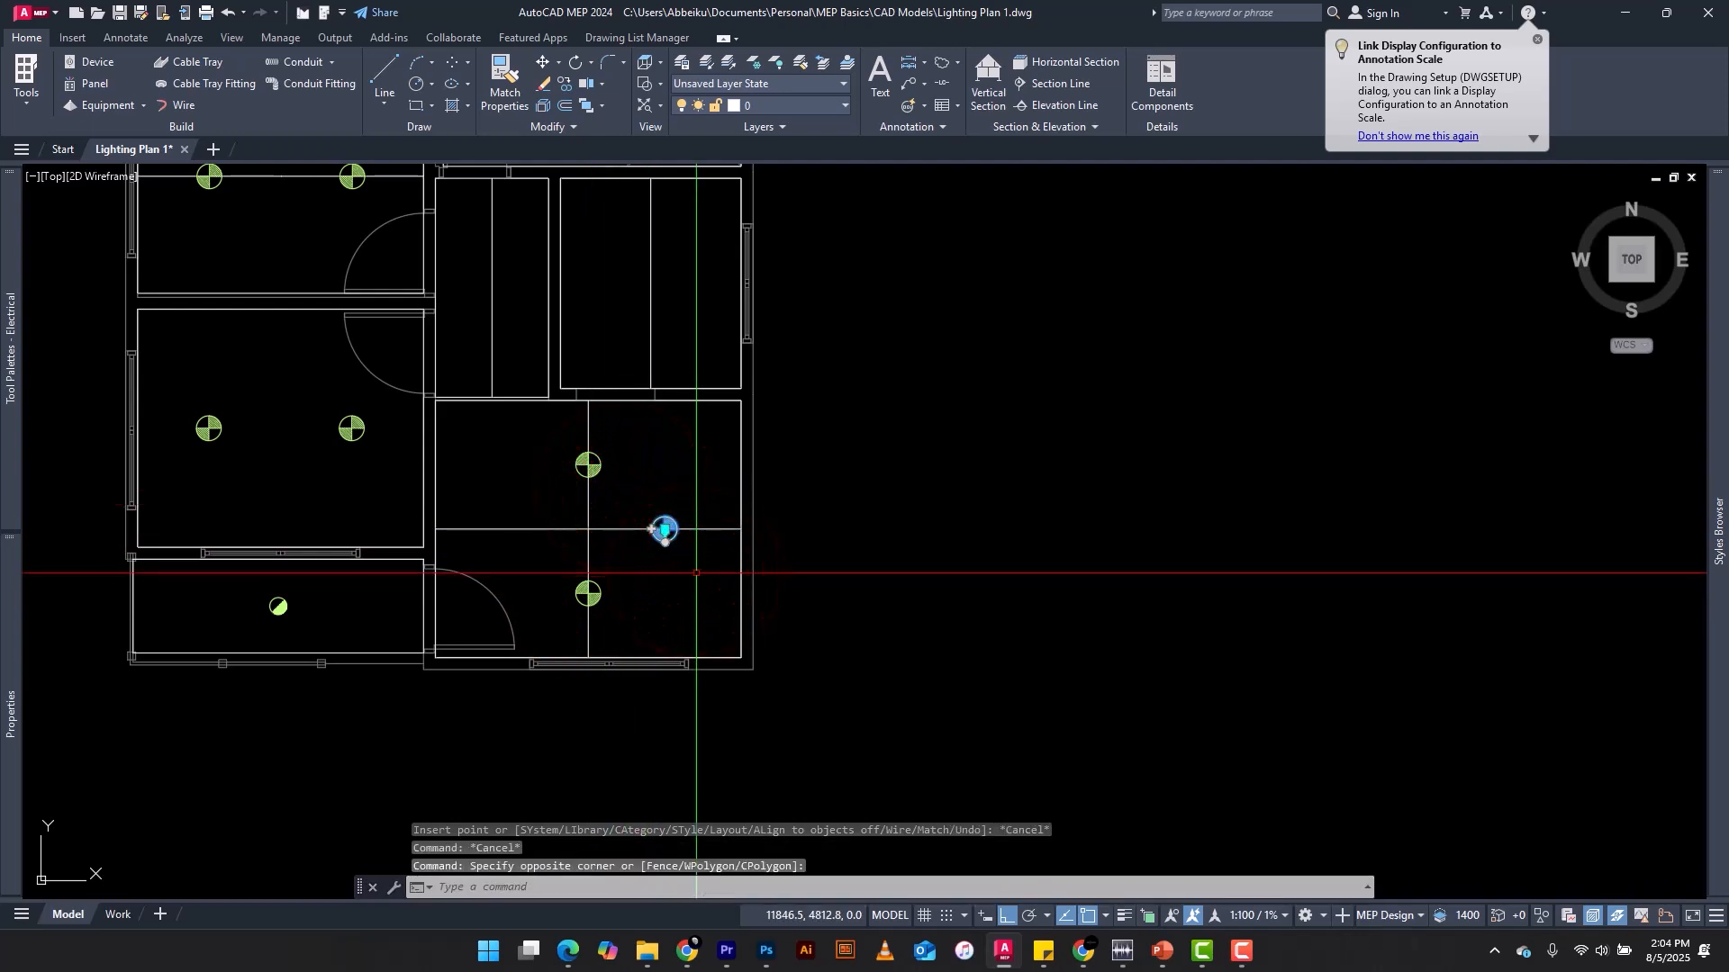
pyautogui.press('Delete')
# Step: Erase both segments of the lower-right room's horizontal centre line, keeping the vertical centre line
pyautogui.click(651, 494)
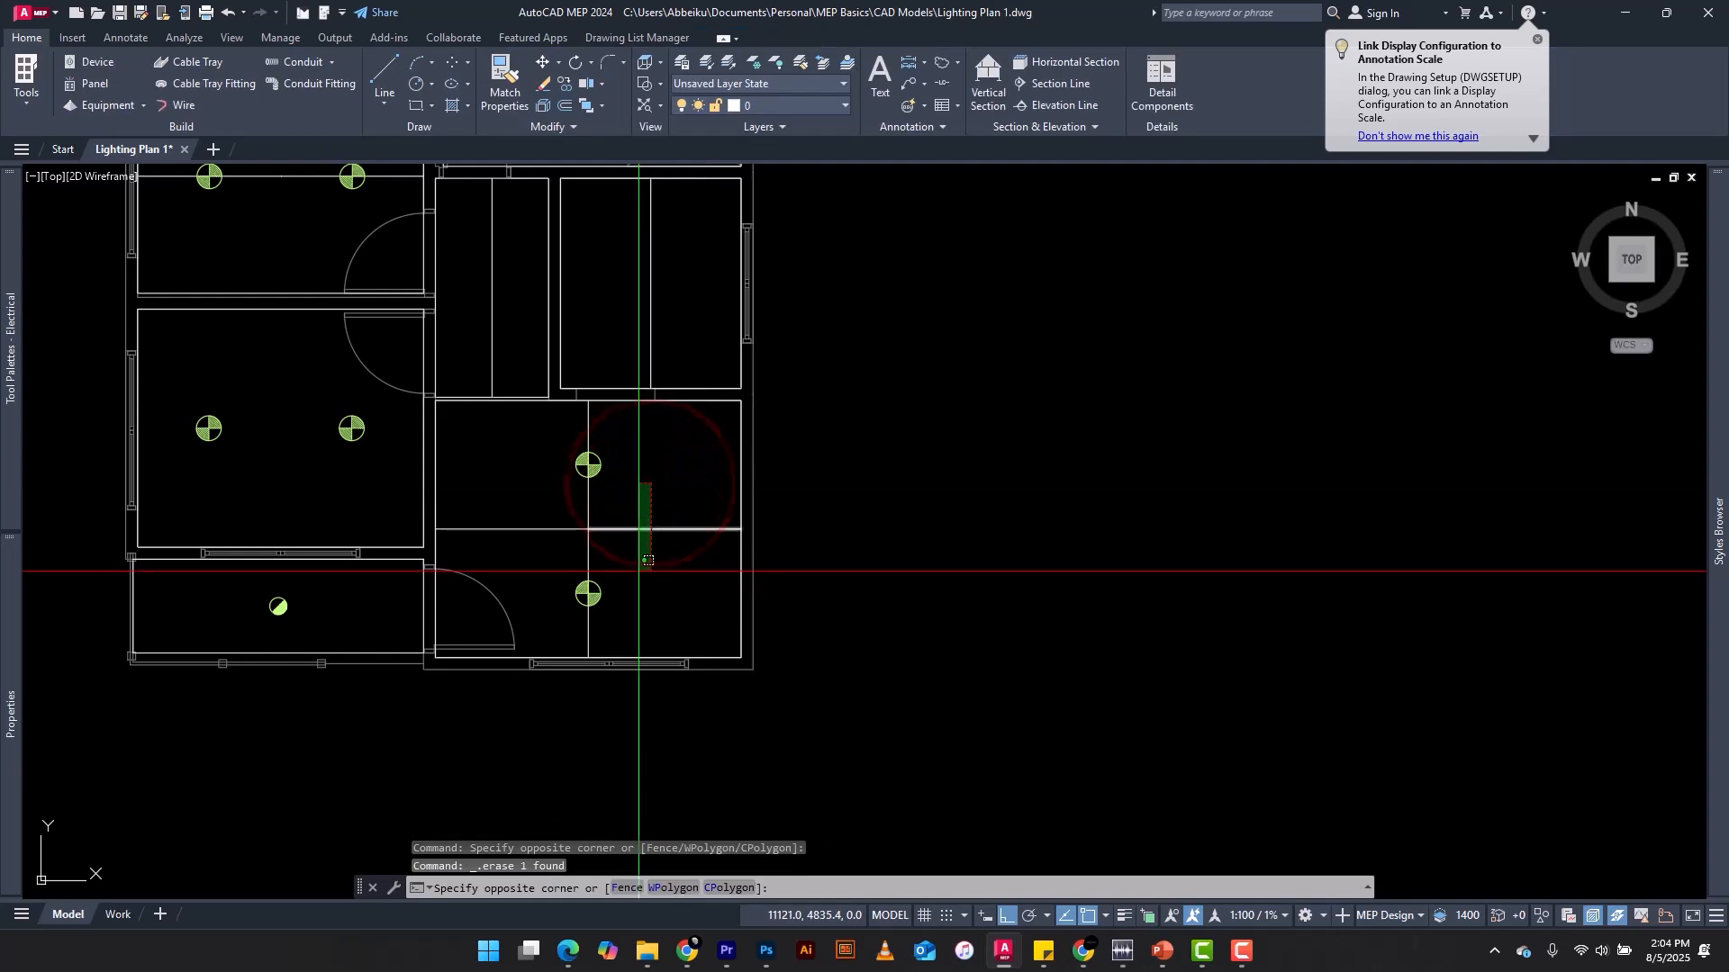
pyautogui.click(635, 578)
pyautogui.click(635, 578)
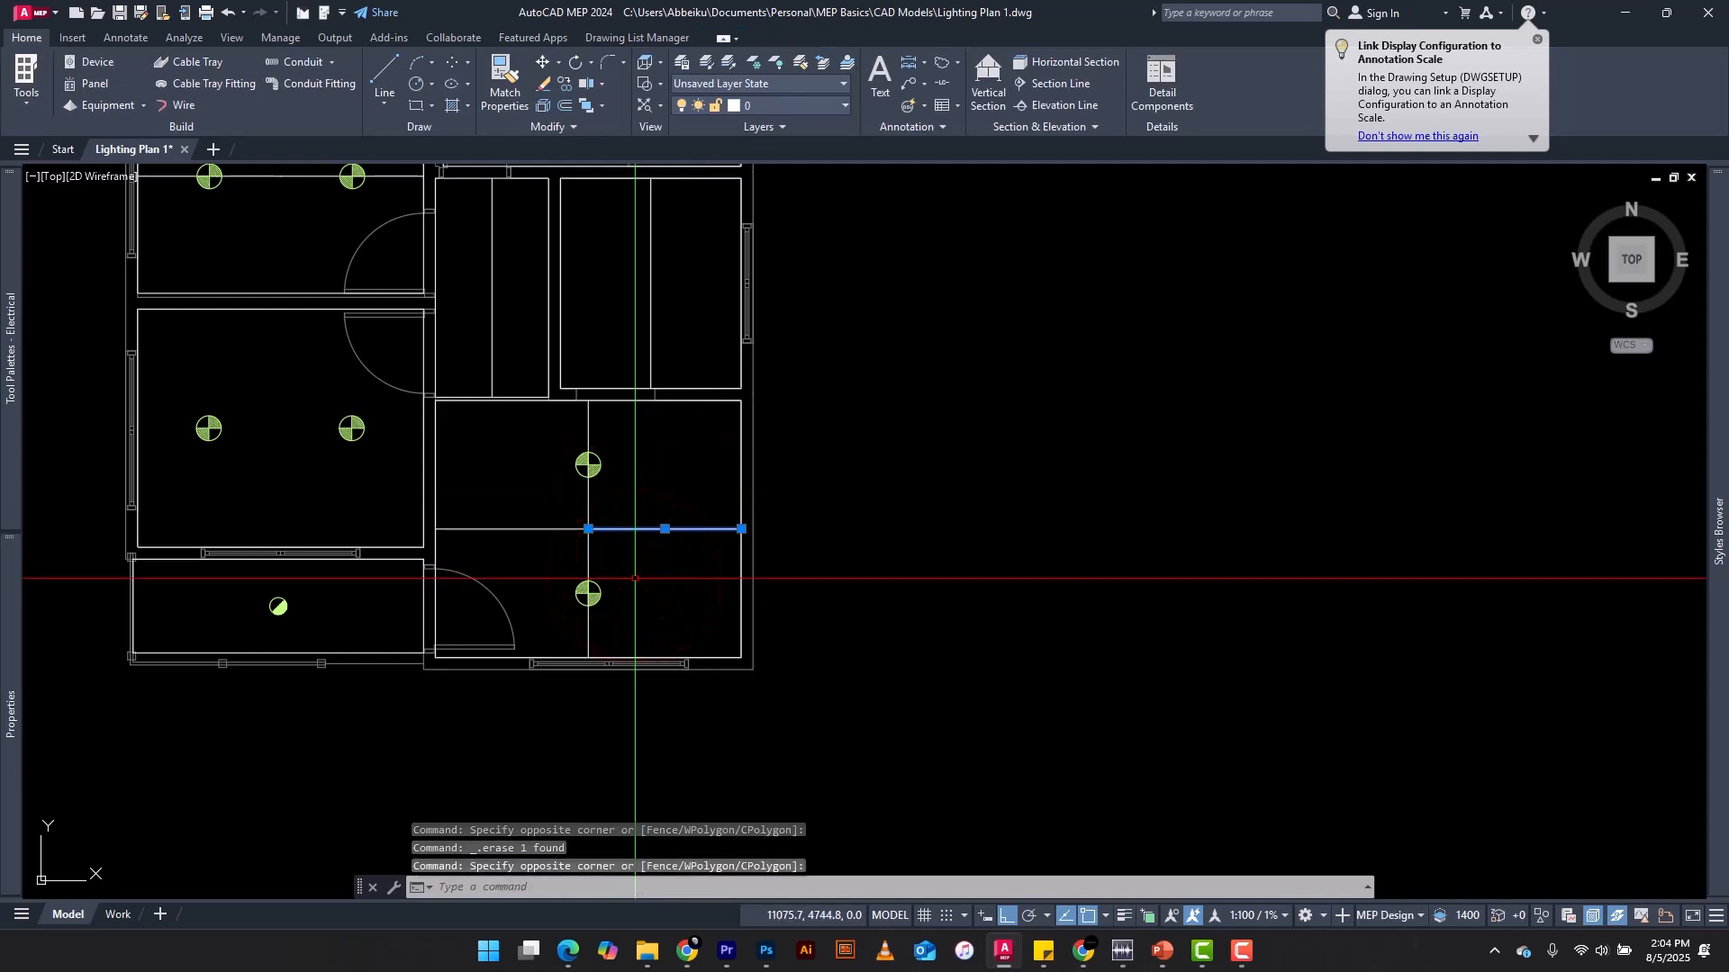
pyautogui.click(520, 522)
pyautogui.click(513, 544)
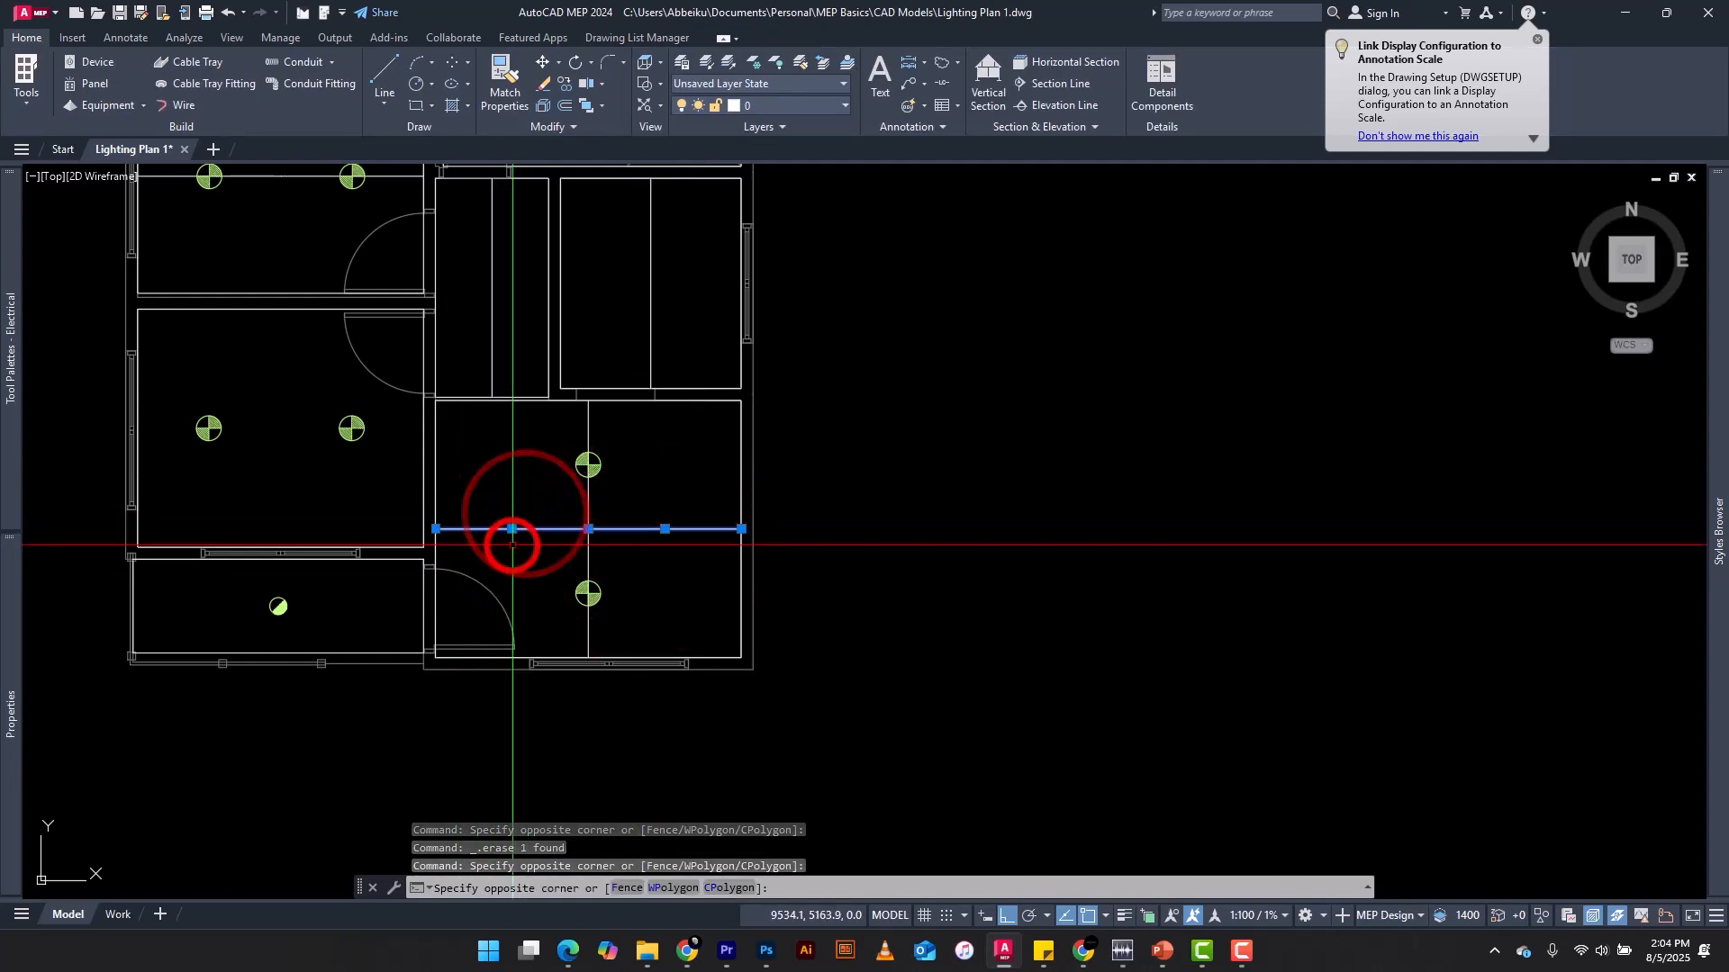
pyautogui.press('Delete')
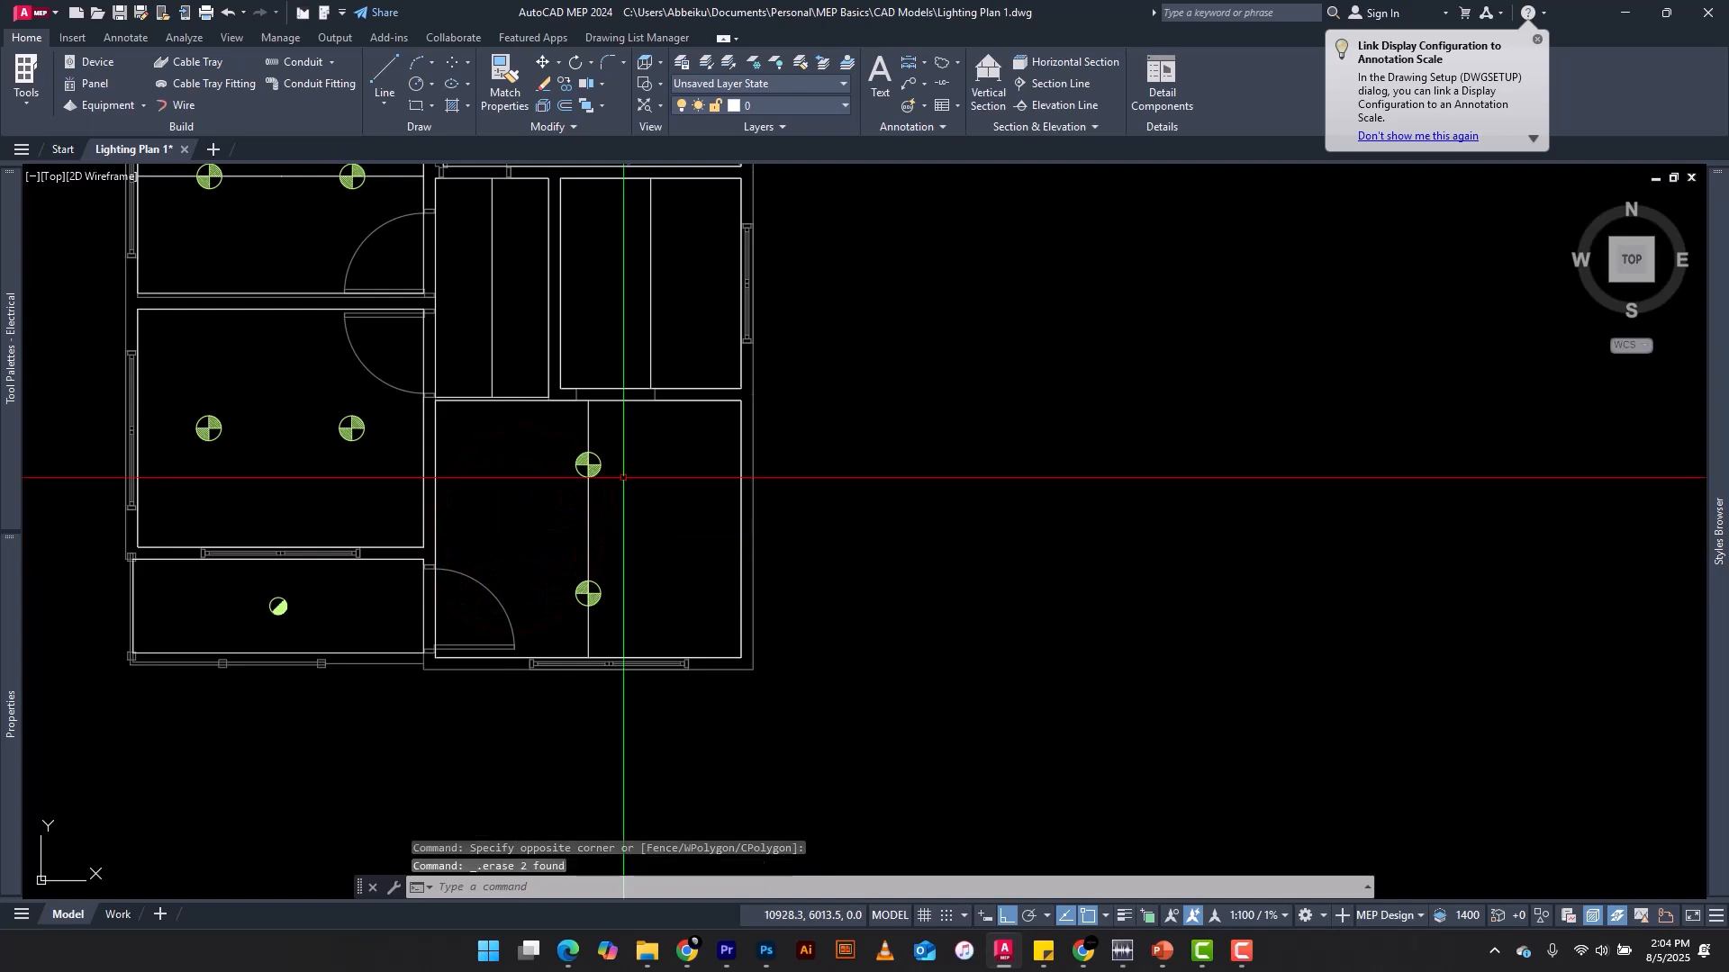
# Step: Place two Down Light 1 devices on the vertical centre line of the room above the lower-right room, midway along each half
pyautogui.scroll(-2, 701, 498)
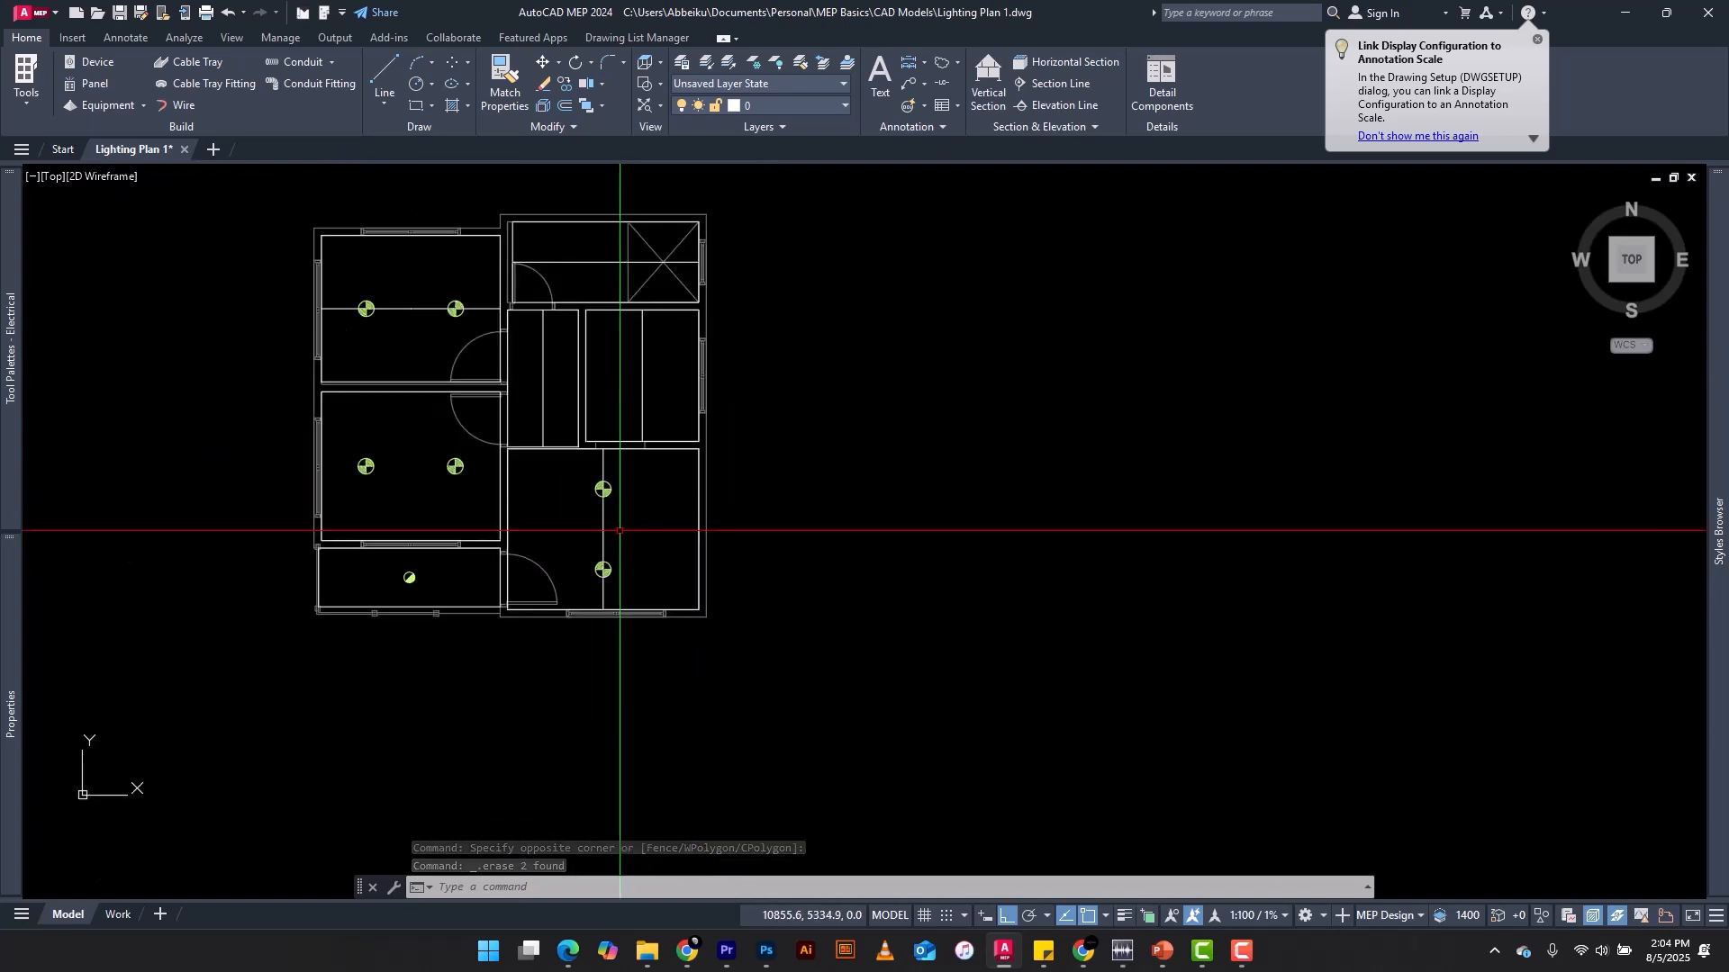
pyautogui.scroll(2, 645, 391)
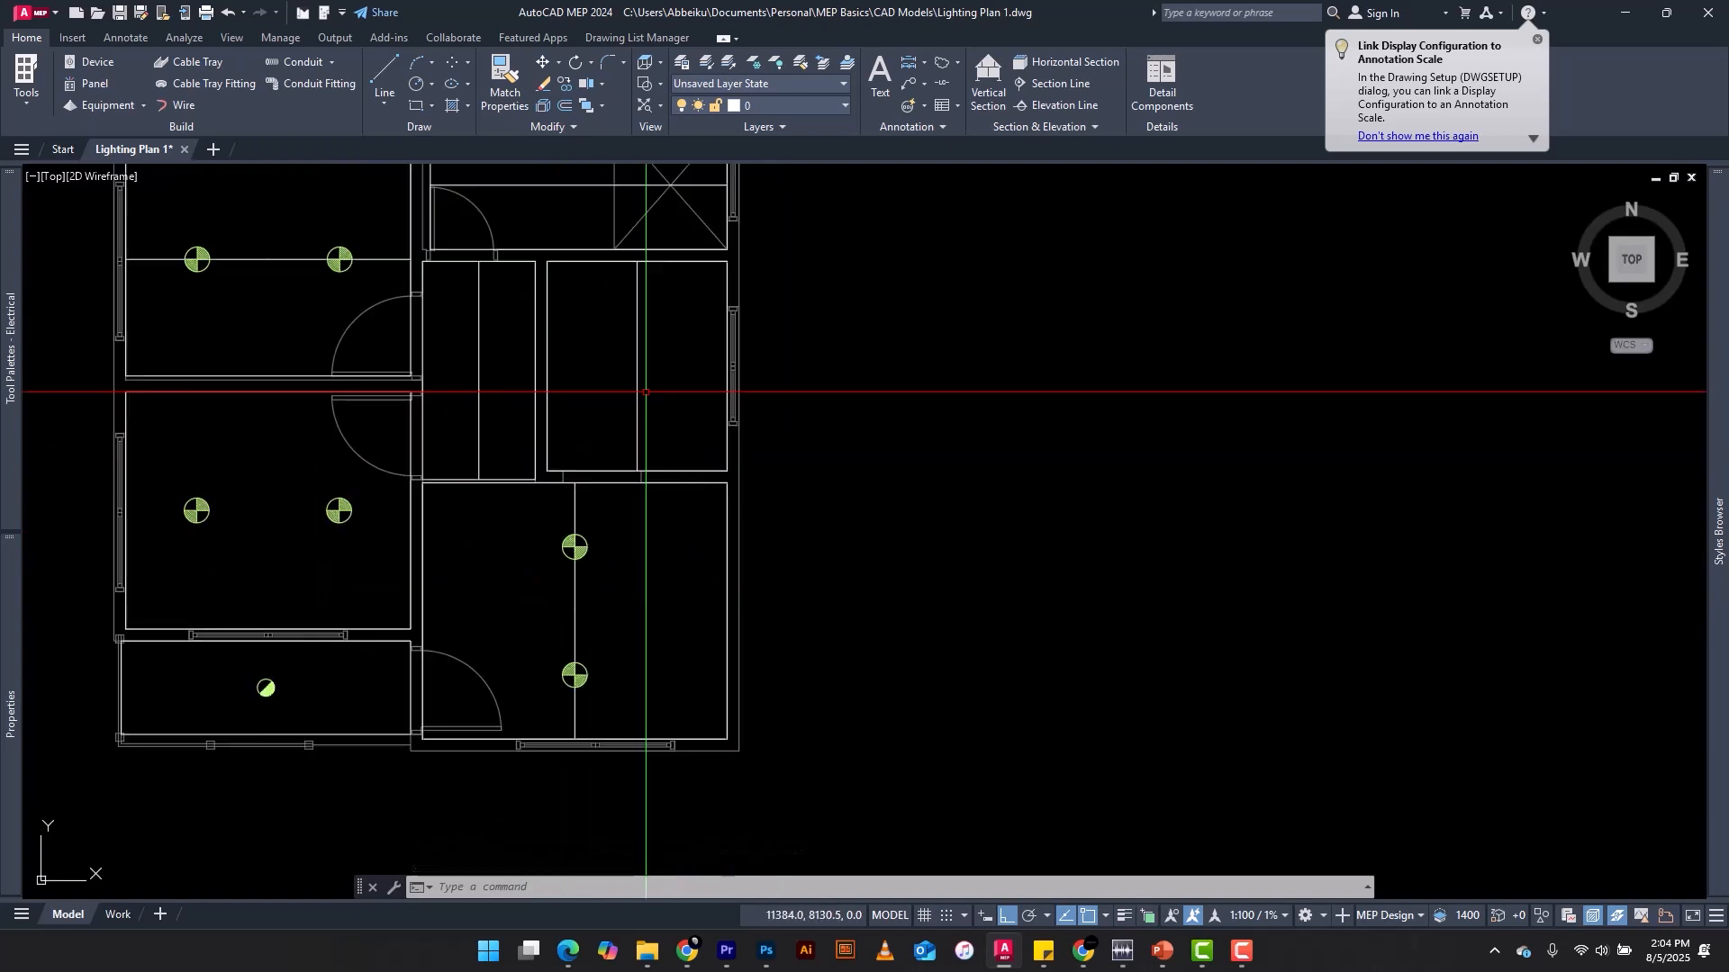
pyautogui.scroll(2, 691, 324)
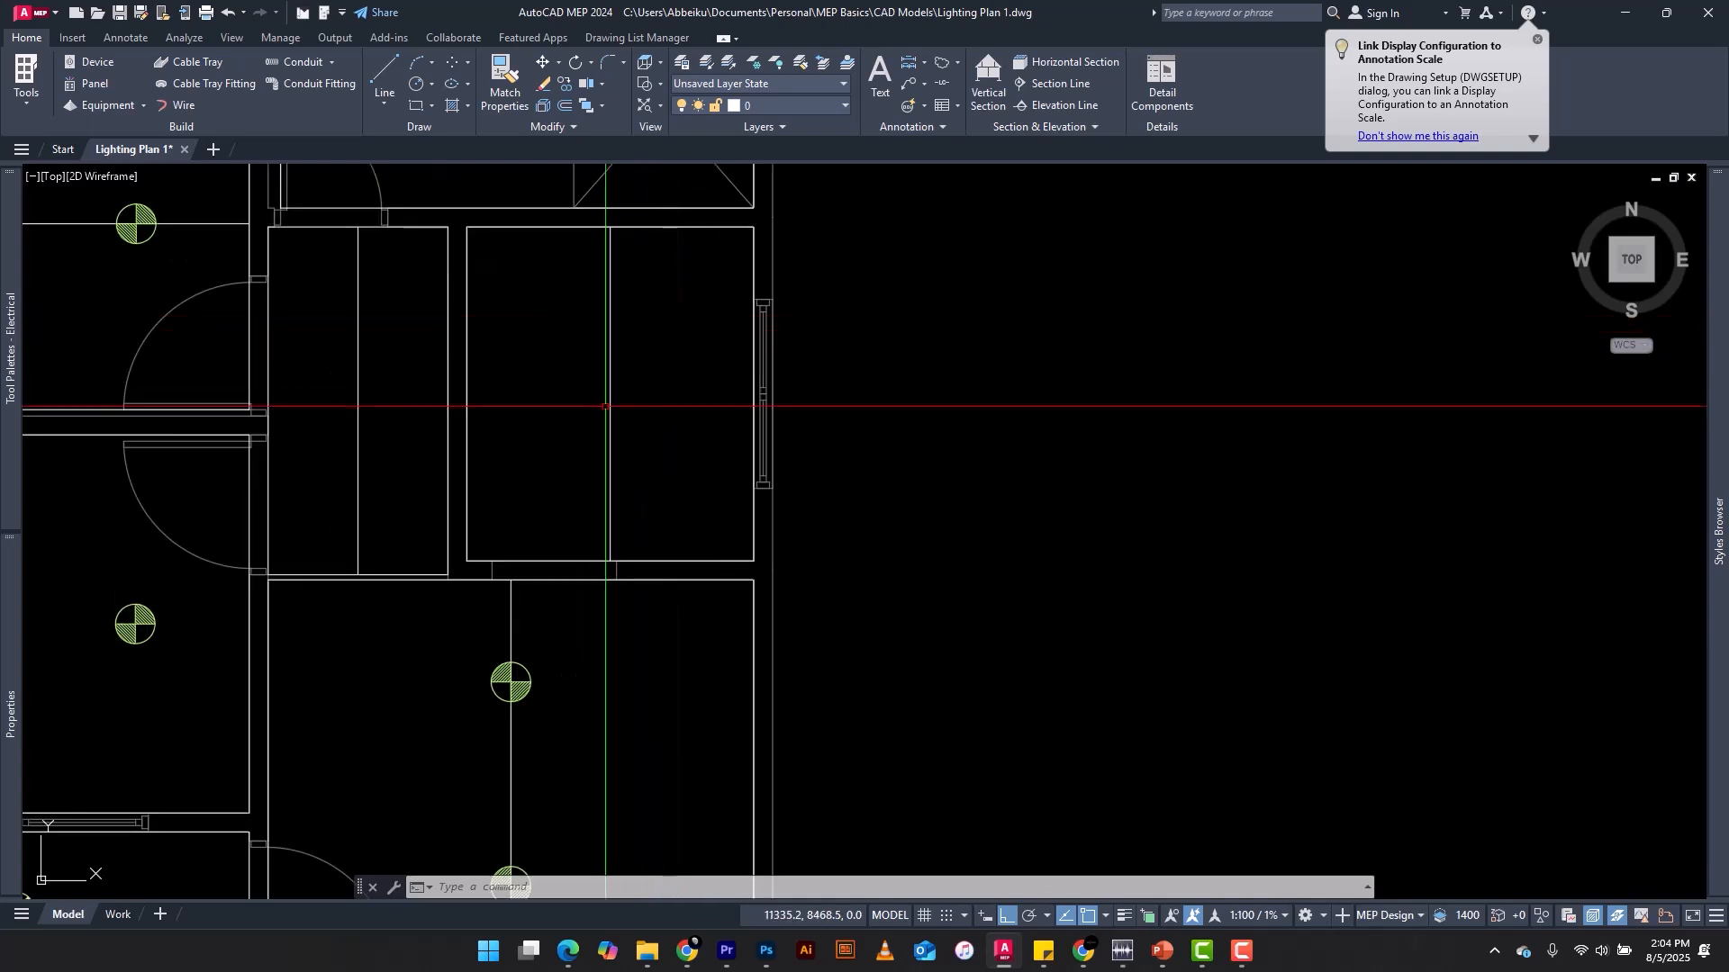
pyautogui.scroll(-2, 546, 477)
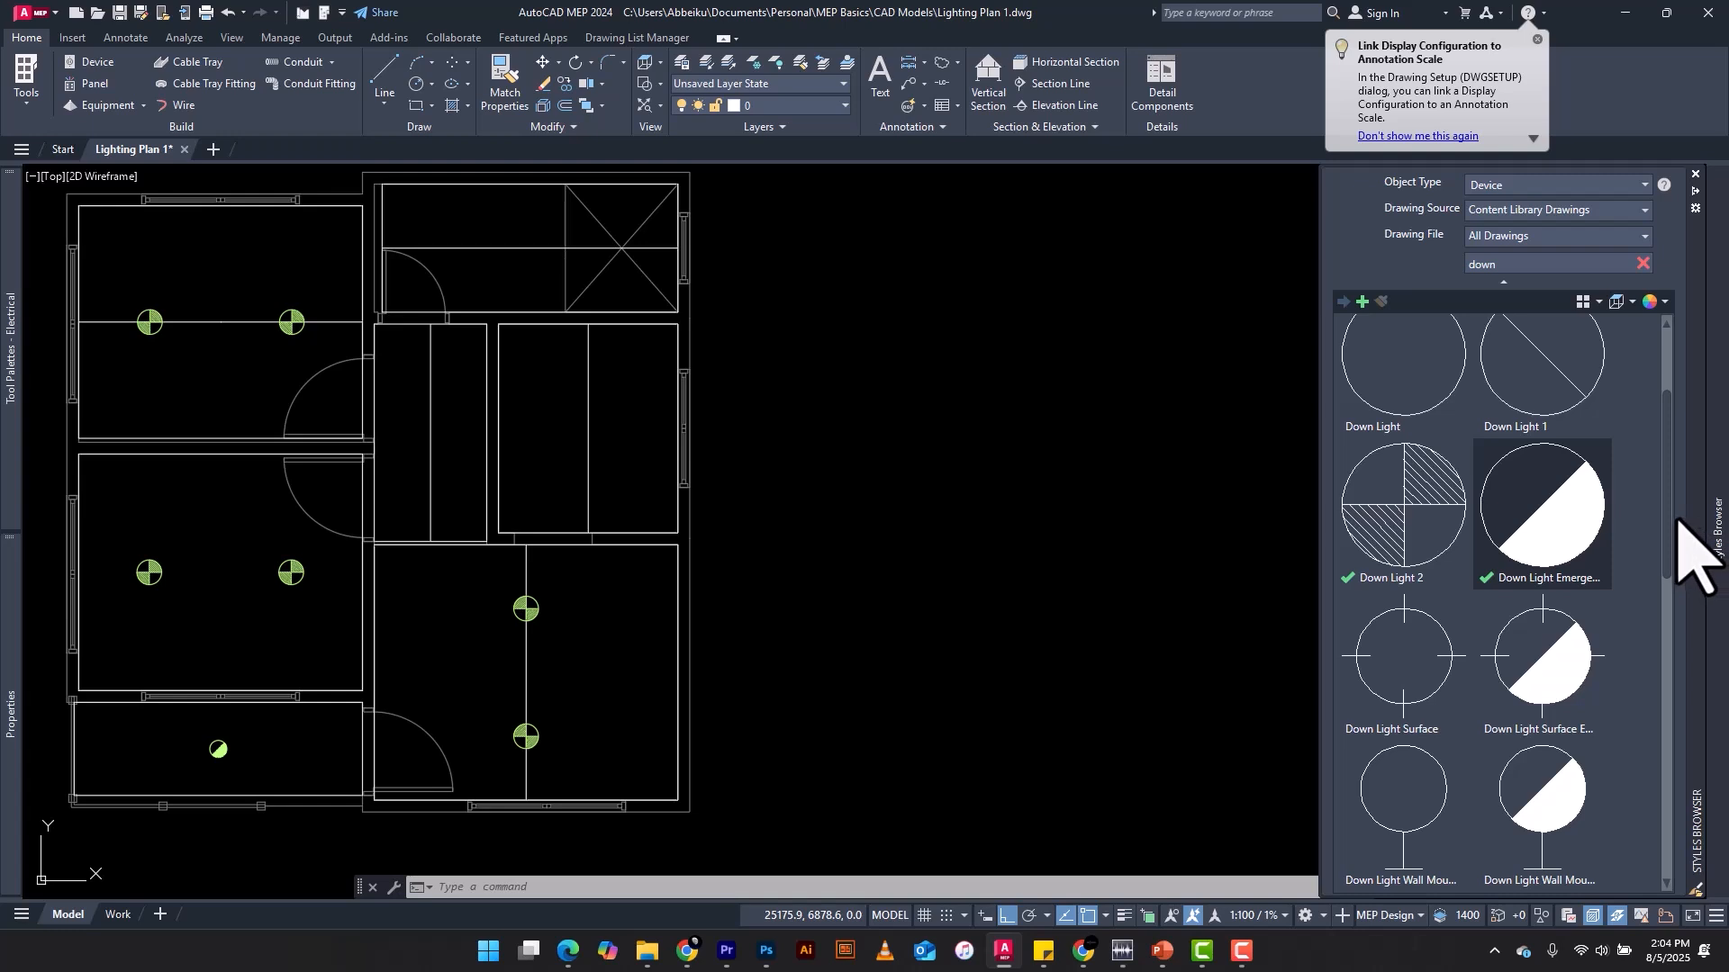
pyautogui.scroll(1, 1588, 621)
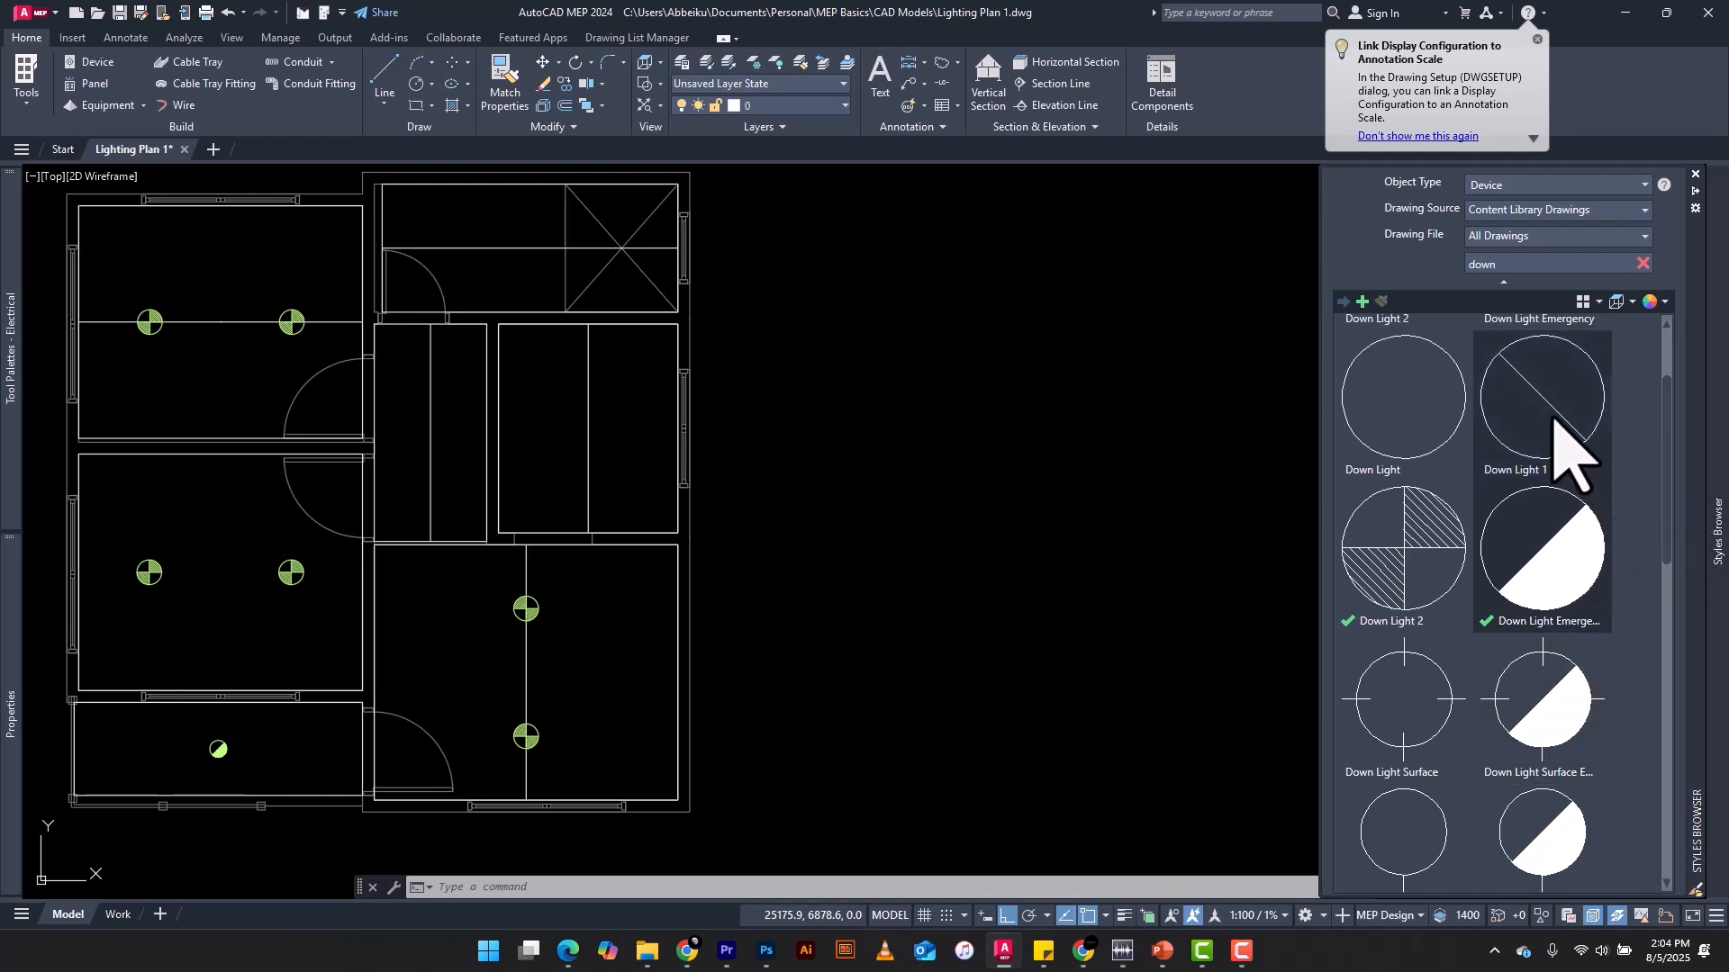
pyautogui.click(1557, 425)
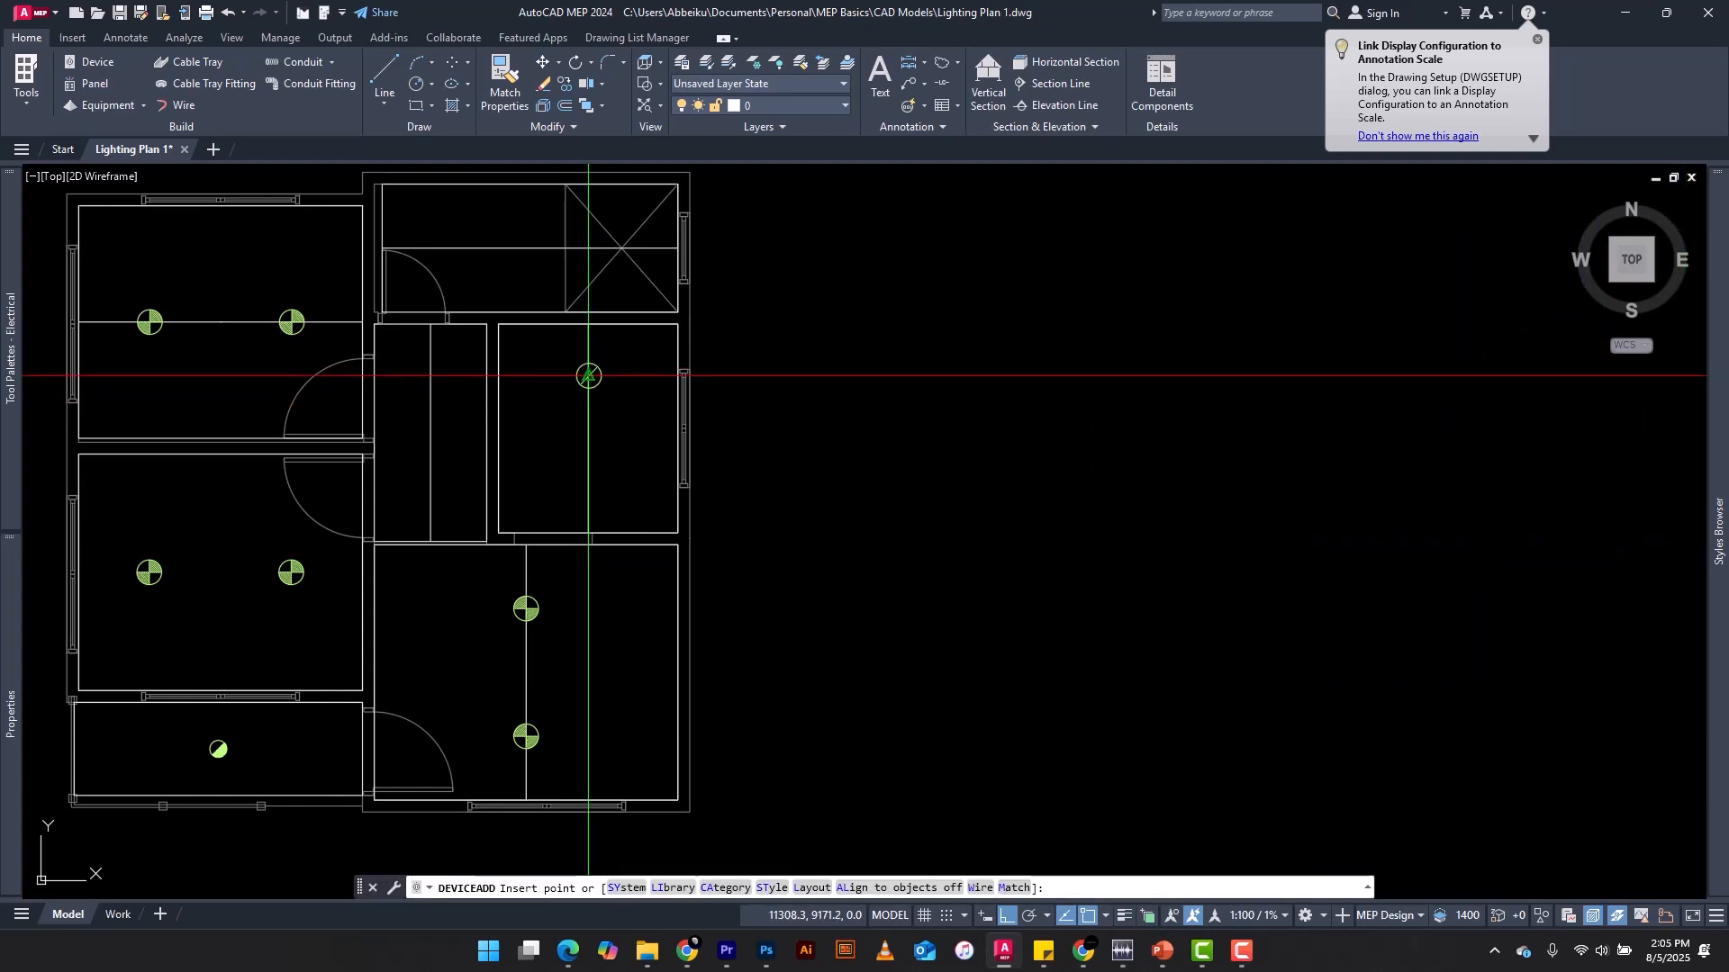
pyautogui.click(588, 376)
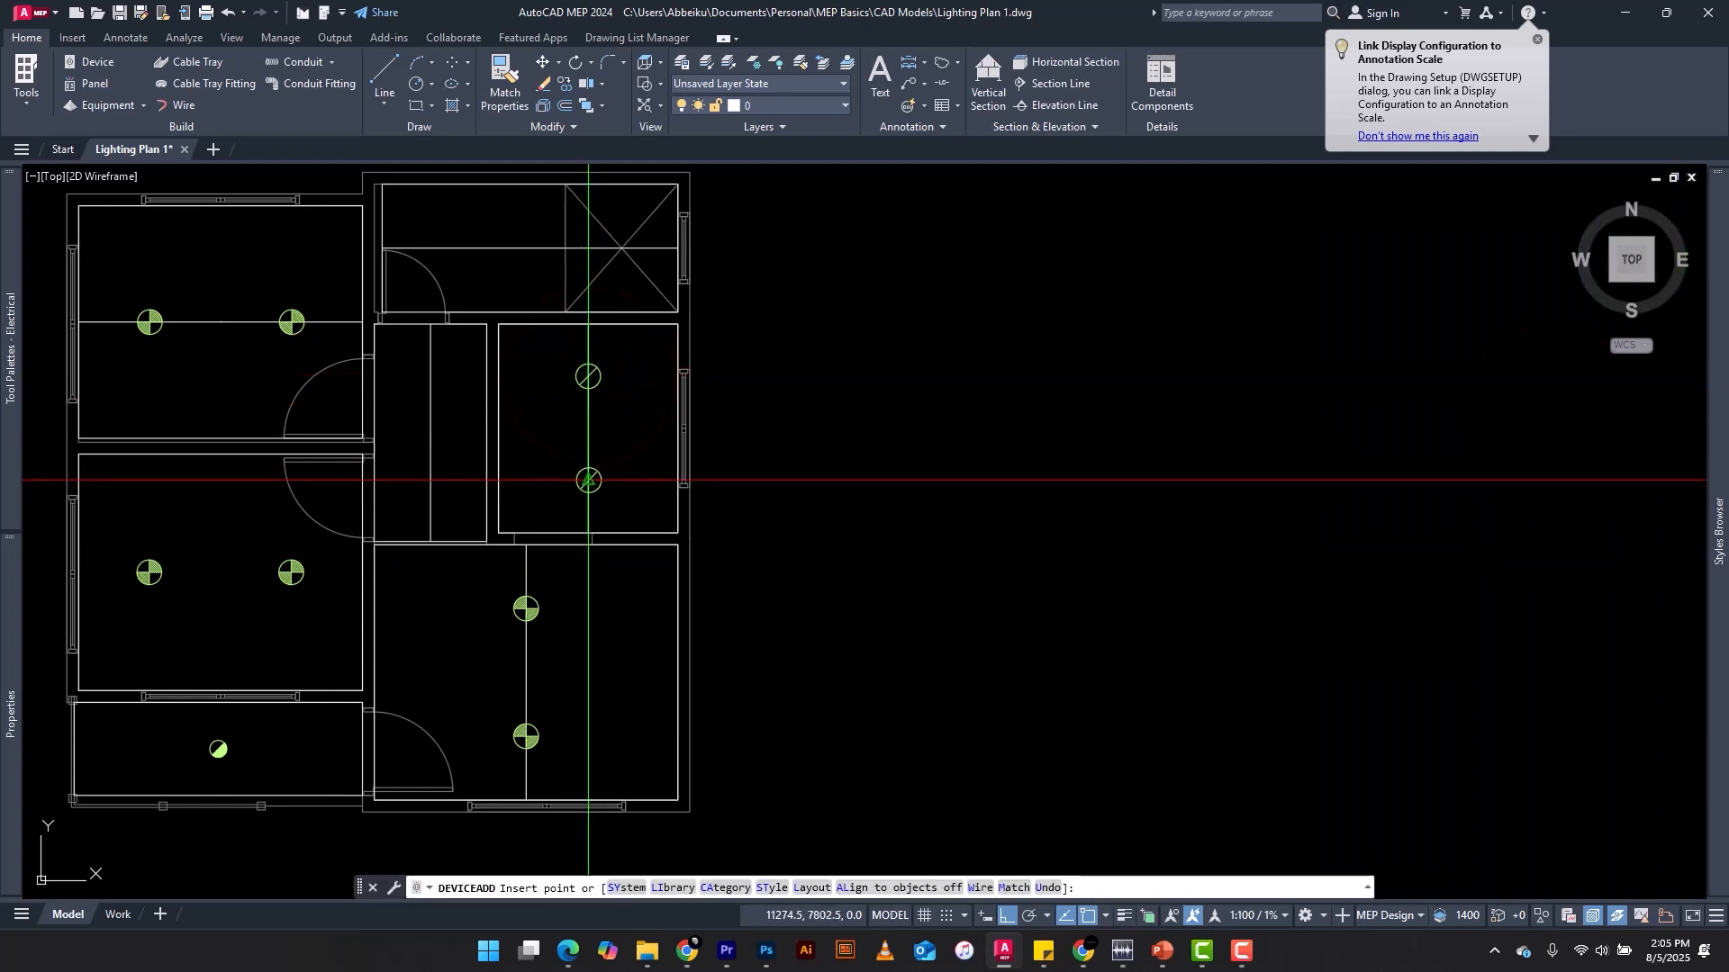
pyautogui.click(589, 481)
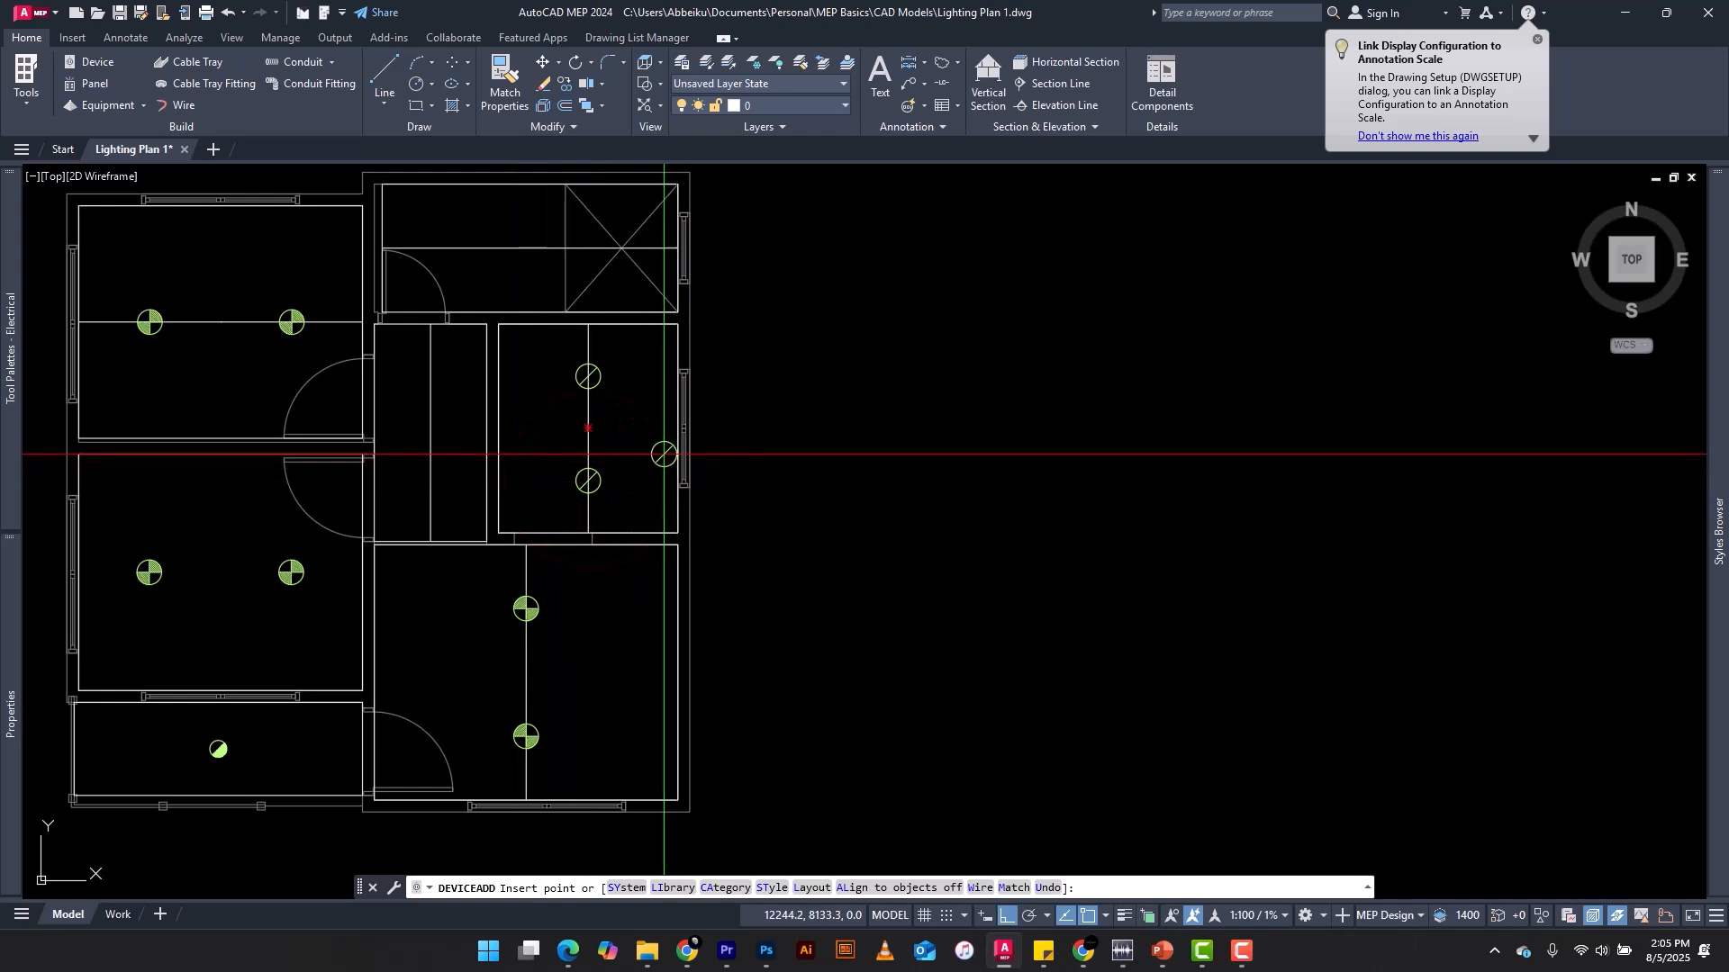
pyautogui.press('Escape')
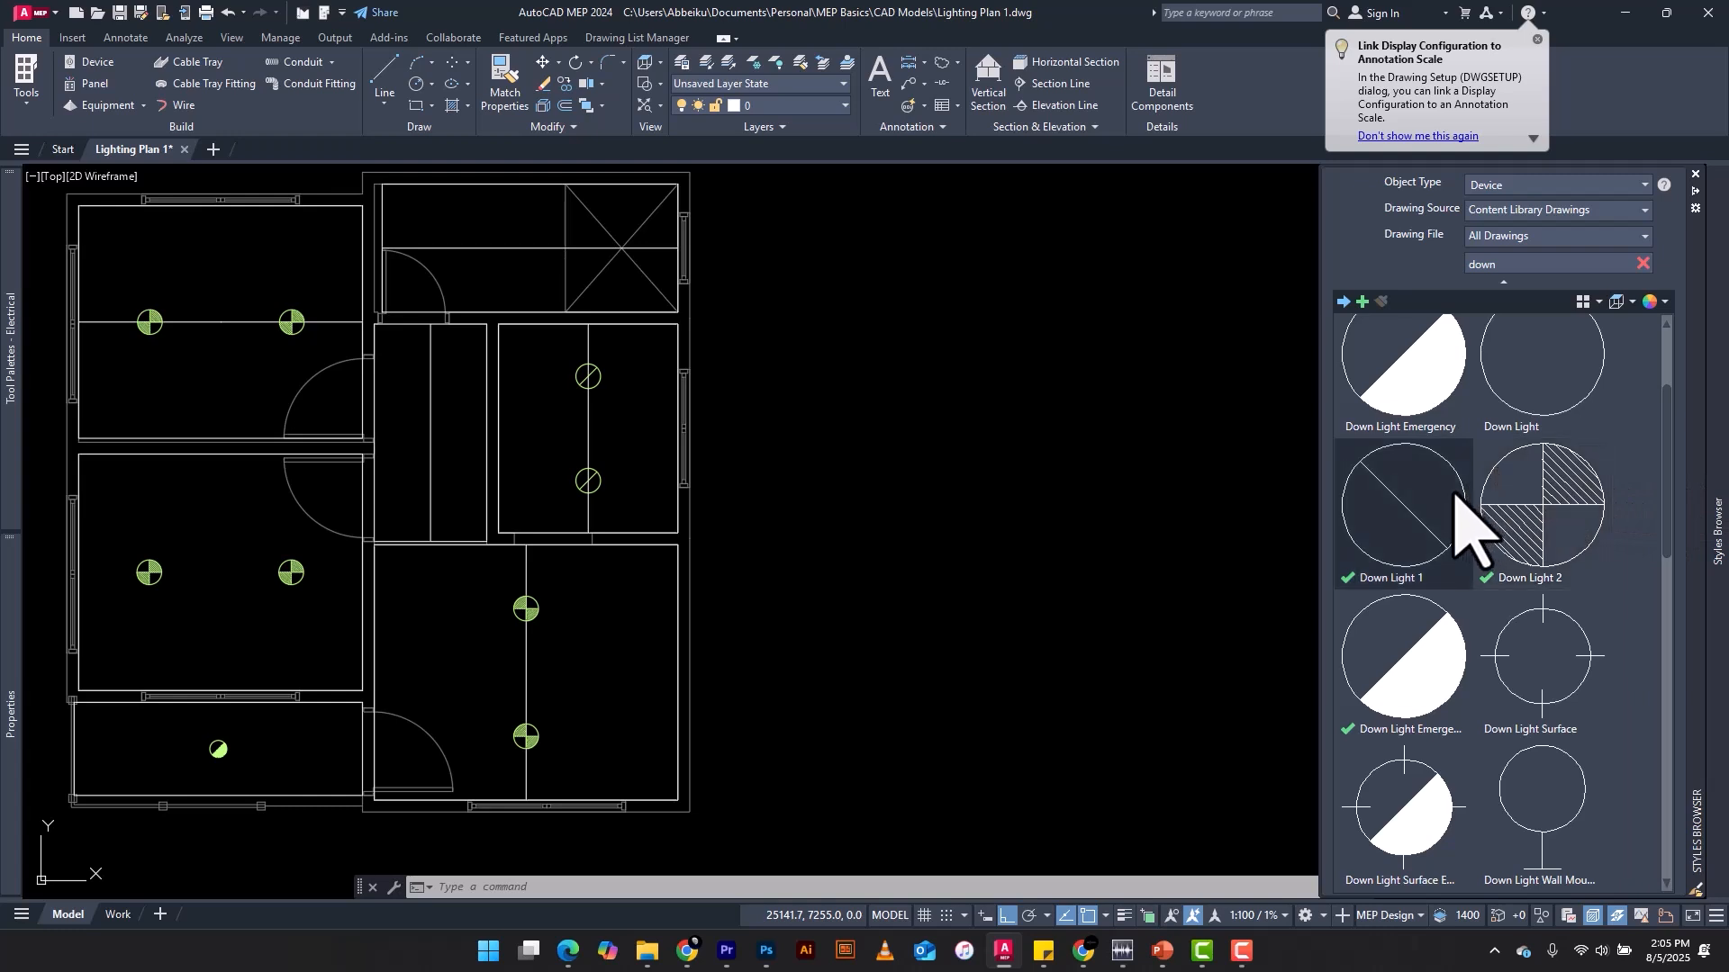
# Step: Place Down Light 1 devices at the midpoints of the narrow middle room's vertical centre line and the upper-right room's horizontal centre line
pyautogui.doubleClick(1423, 531)
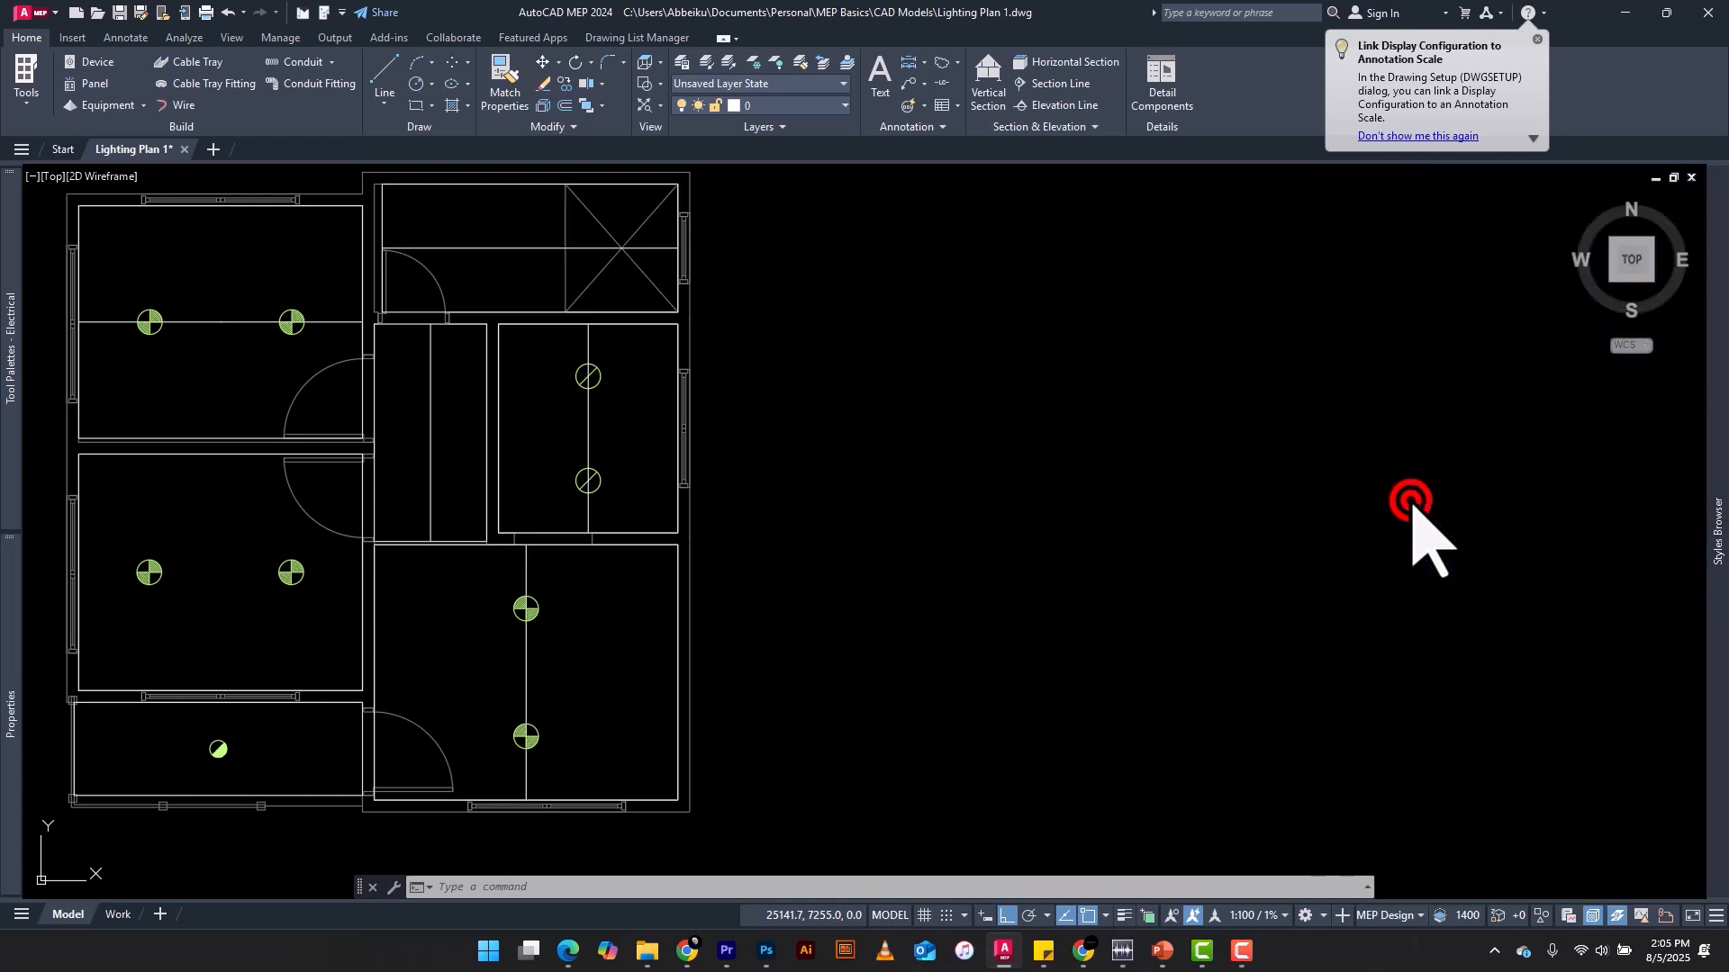
pyautogui.click(430, 433)
pyautogui.scroll(-2, 599, 585)
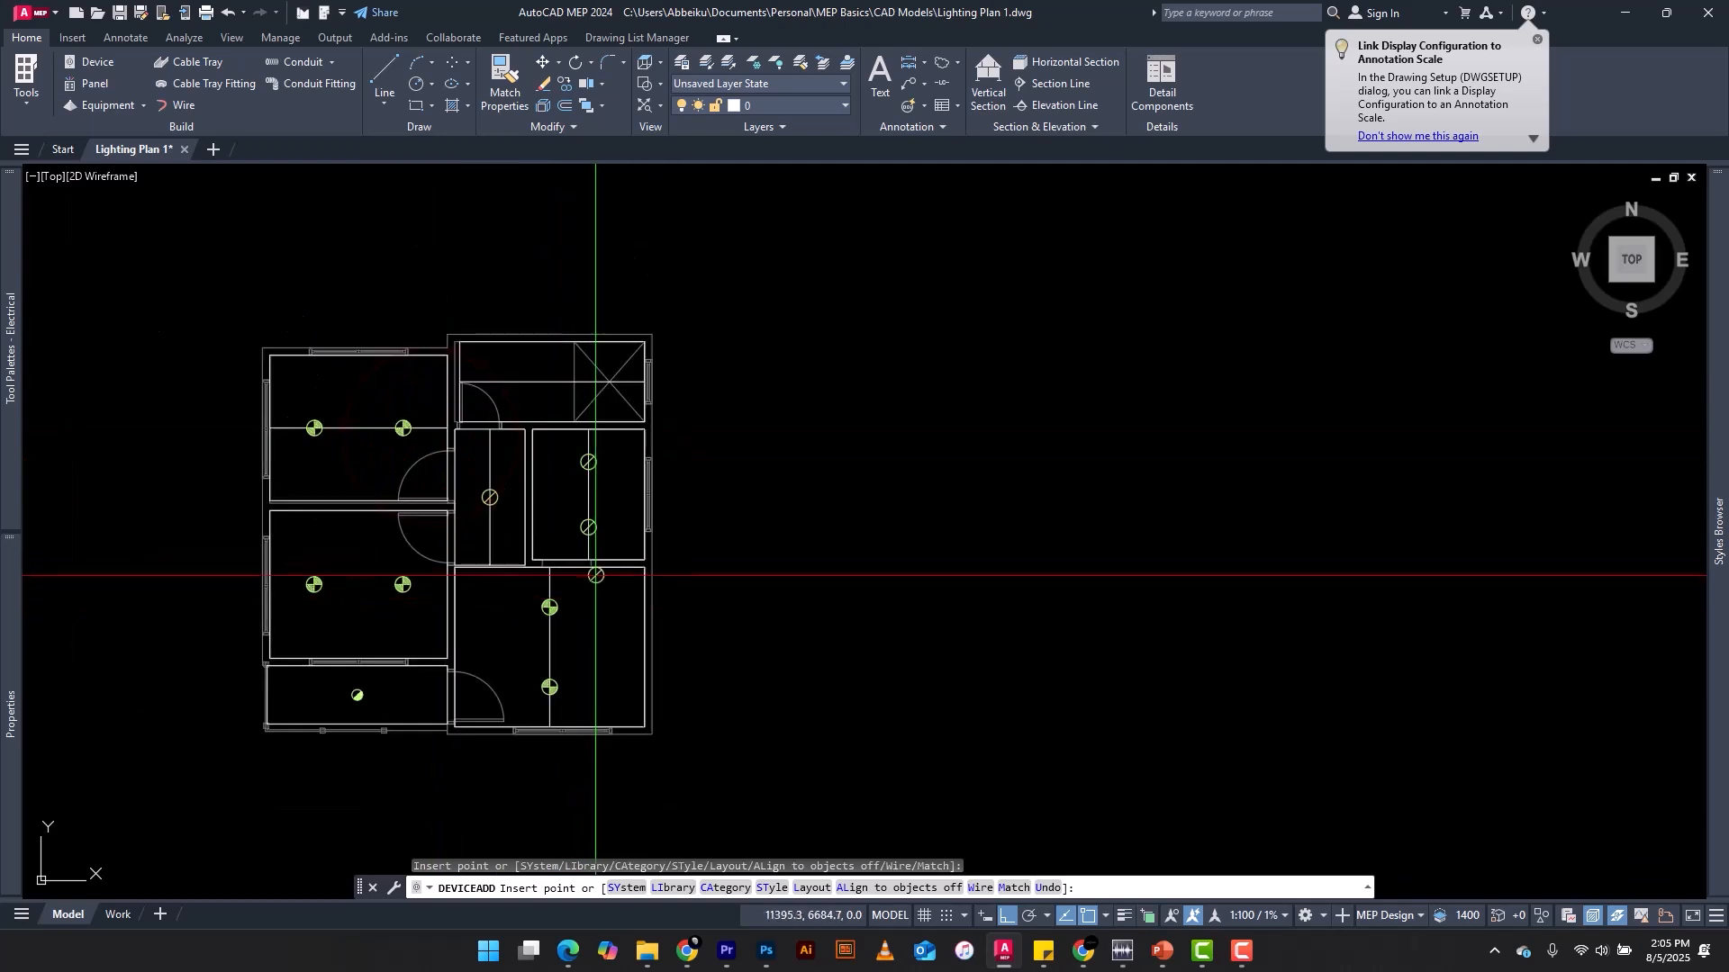
pyautogui.scroll(2, 609, 564)
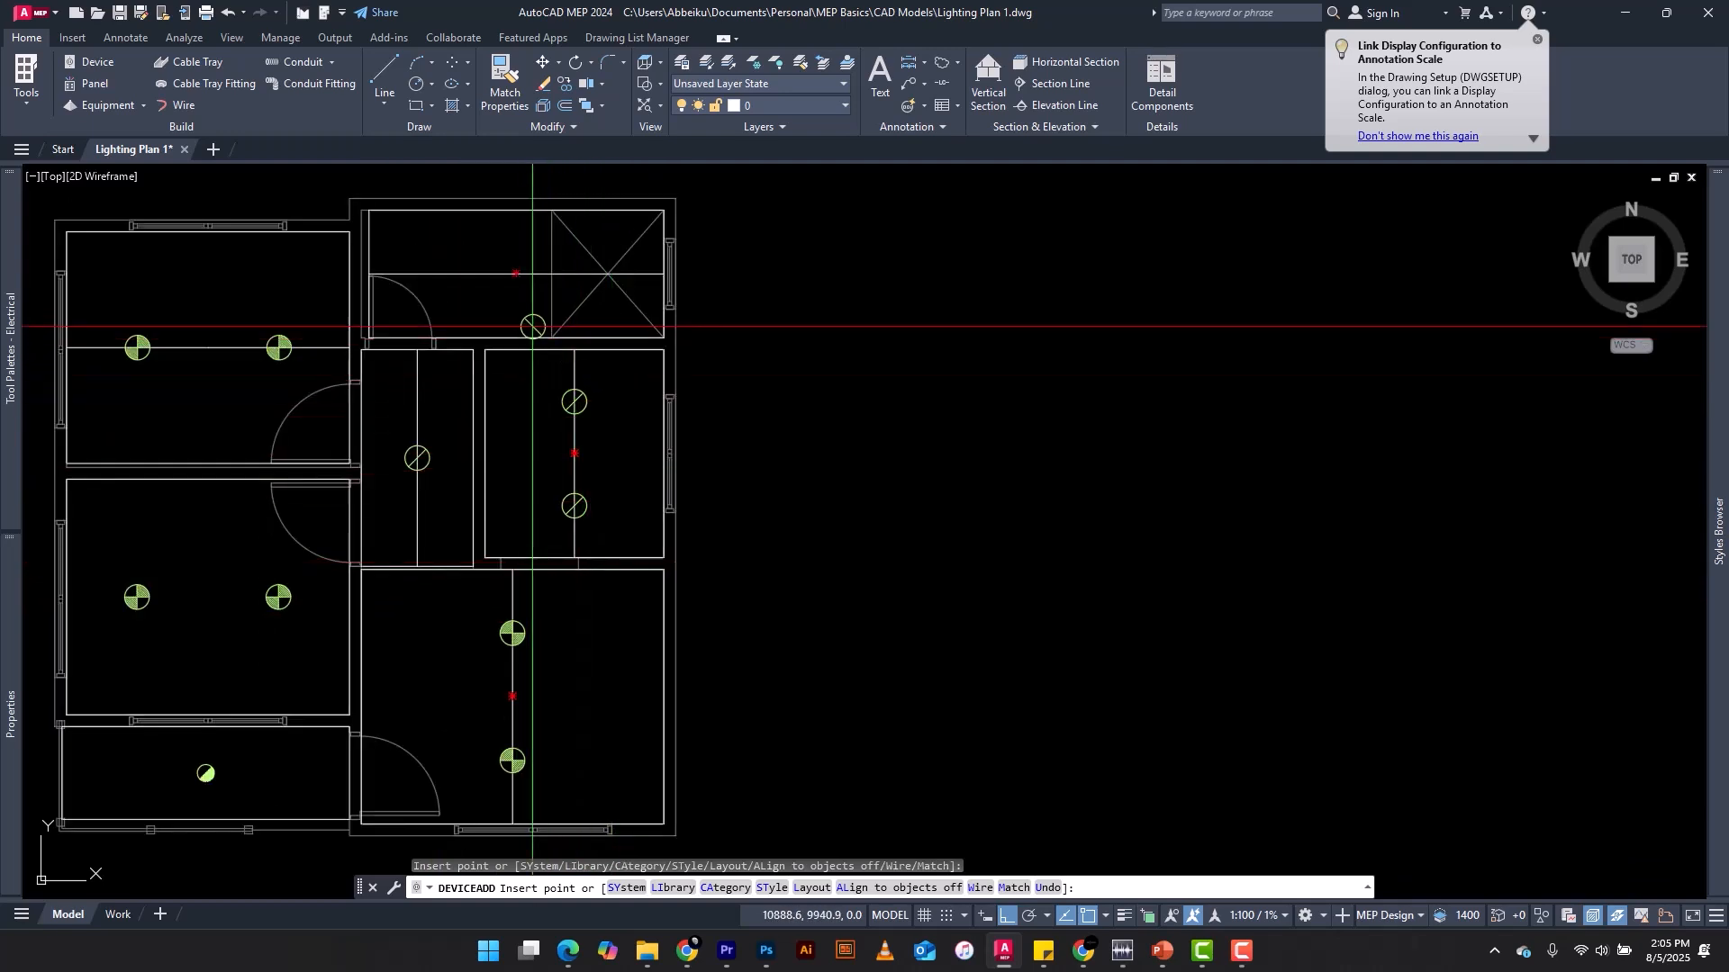
pyautogui.click(516, 273)
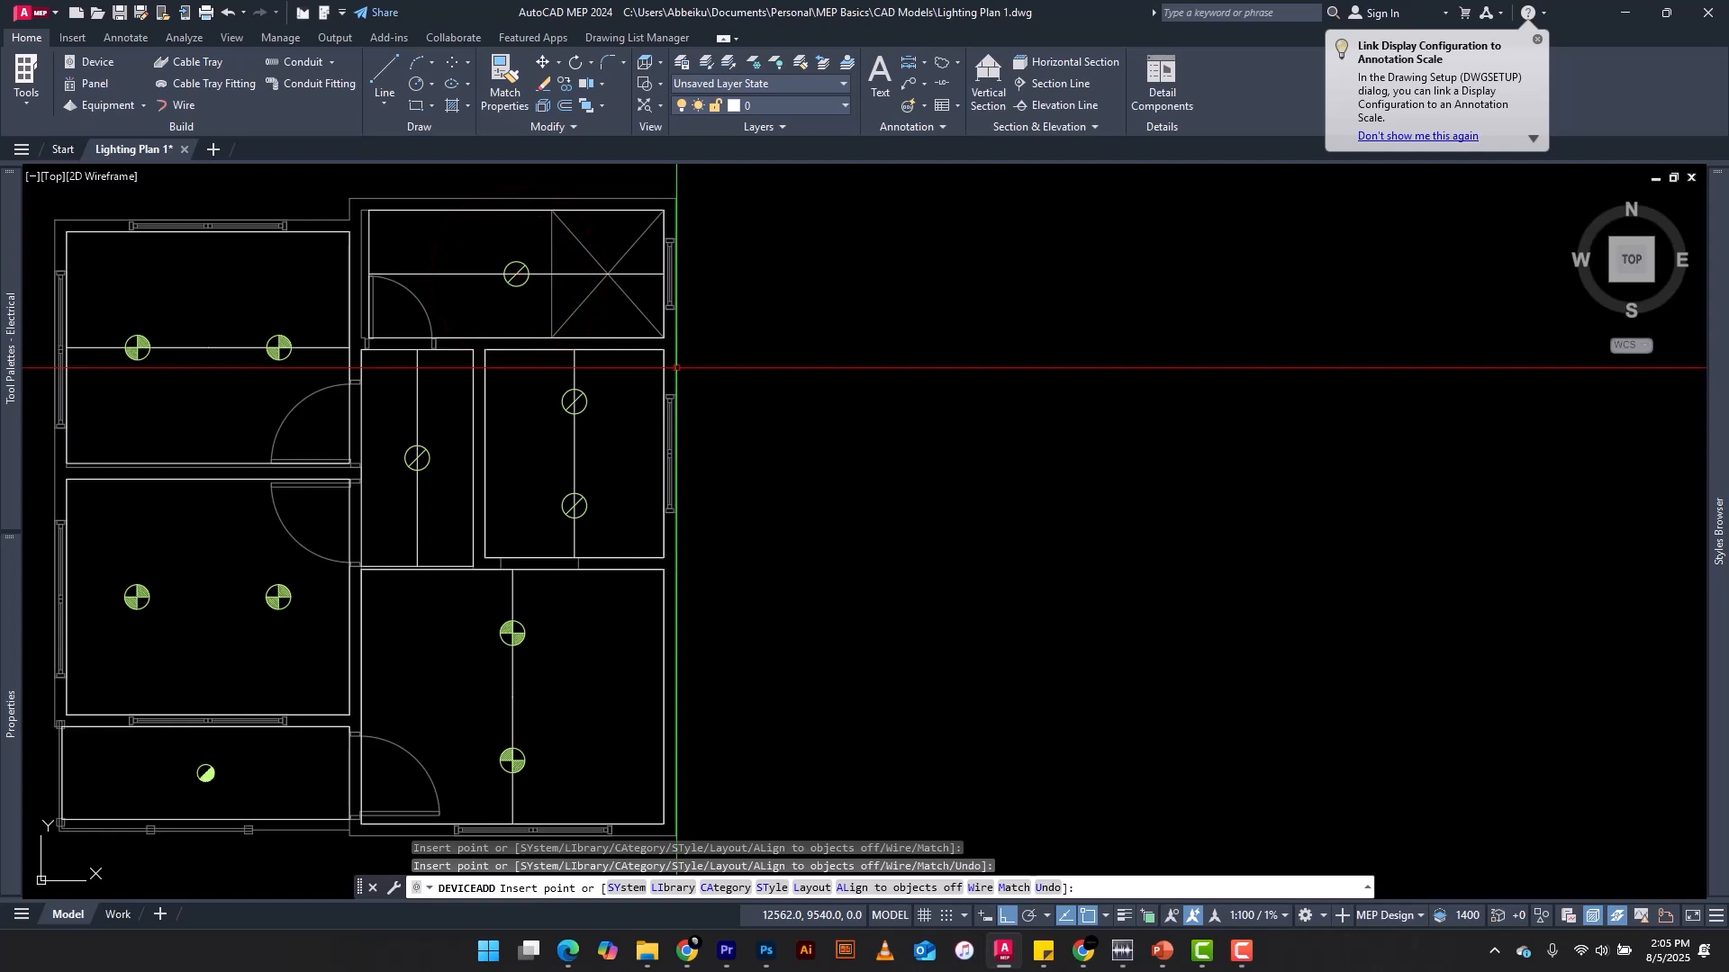
pyautogui.press('Escape')
# Step: Erase the Down Light 1 device from the upper-right room's horizontal centre line
pyautogui.scroll(4, 480, 246)
pyautogui.click(433, 228)
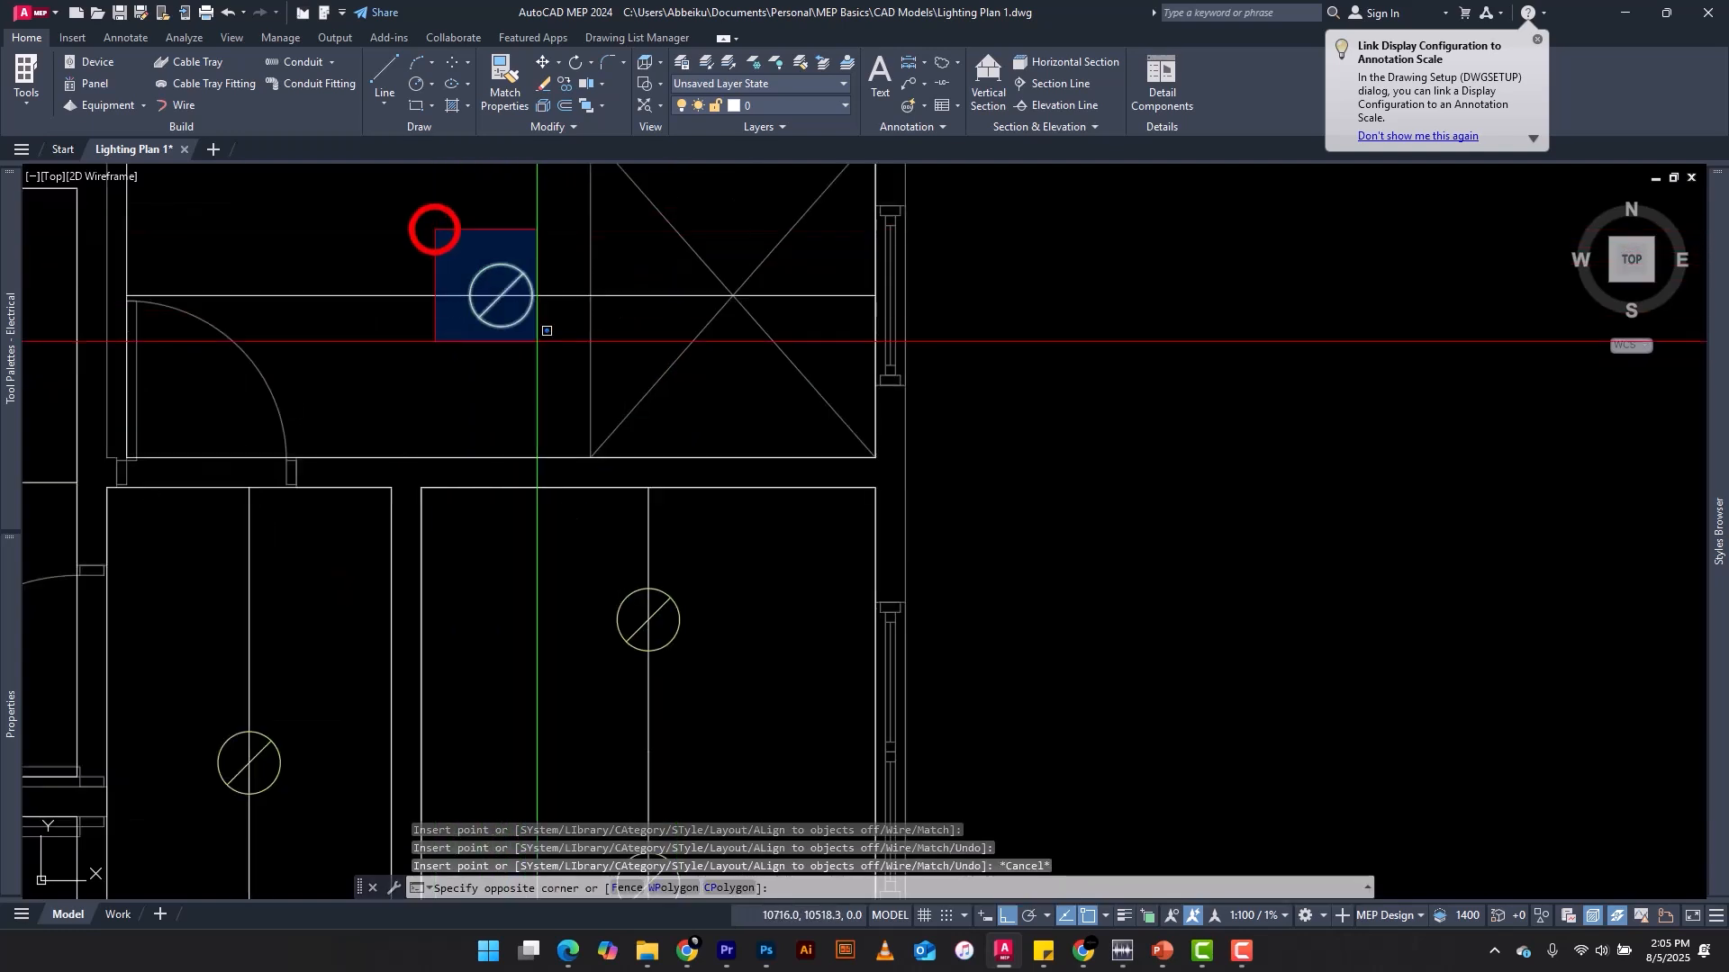
pyautogui.click(583, 343)
pyautogui.press('Delete')
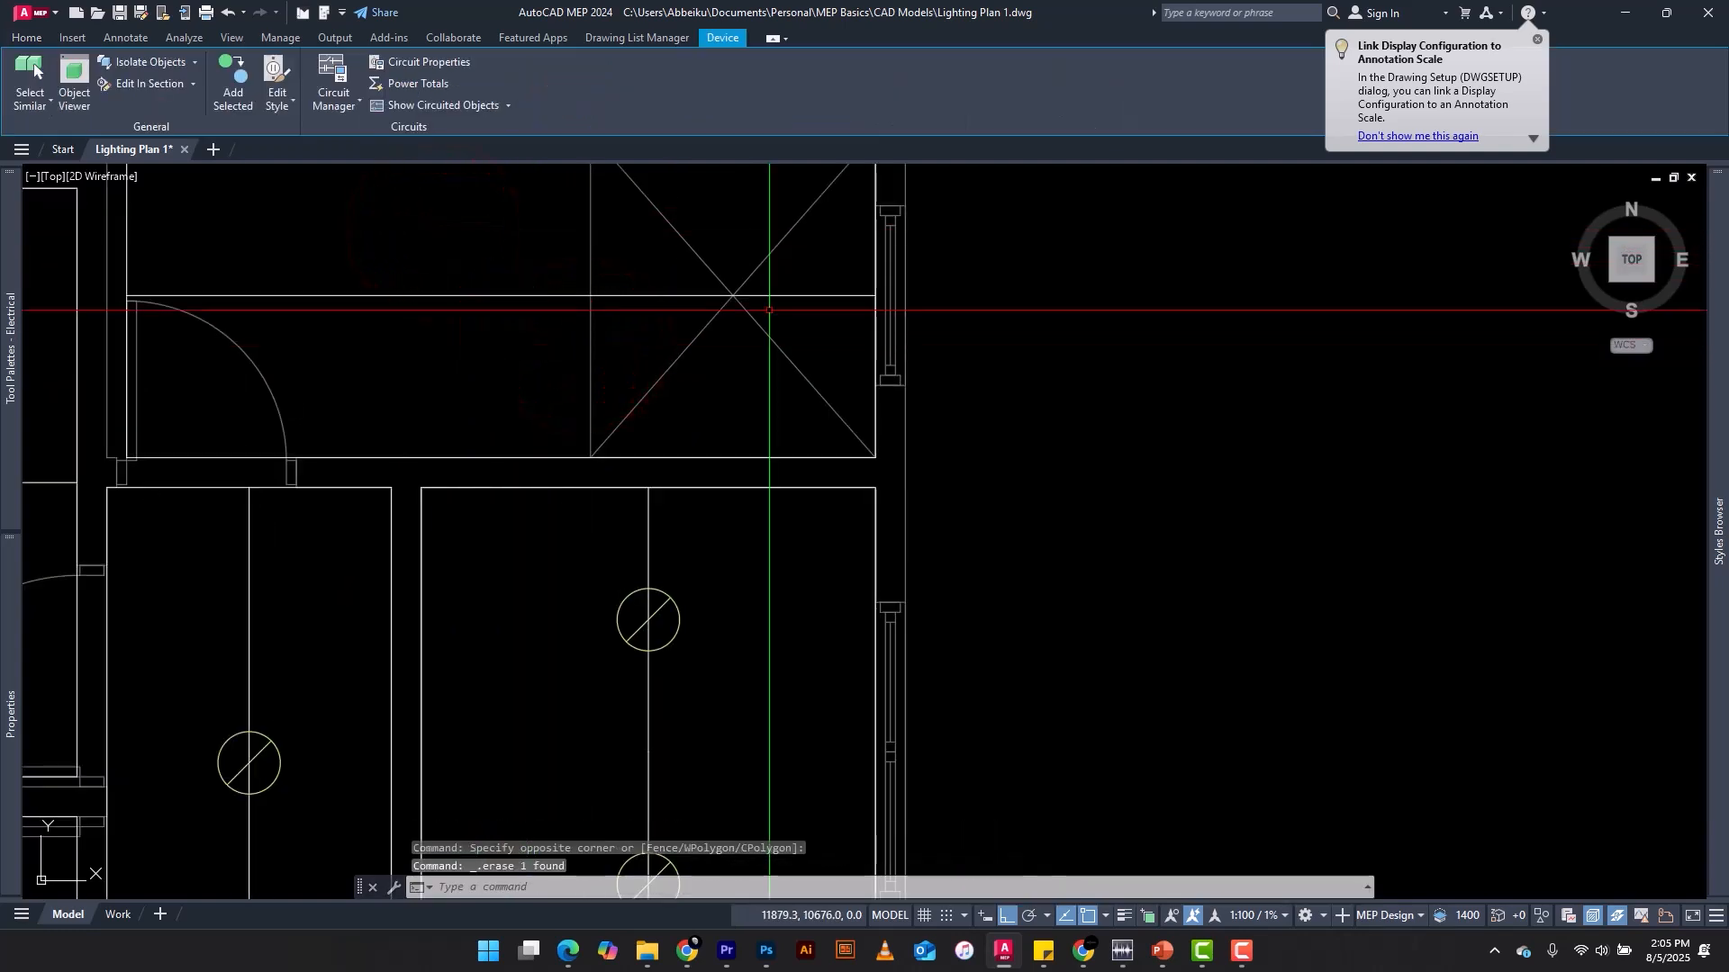
# Step: Place one plain Down Light device at the midpoint of the upper-right room's horizontal centre line
pyautogui.moveTo(1712, 501)
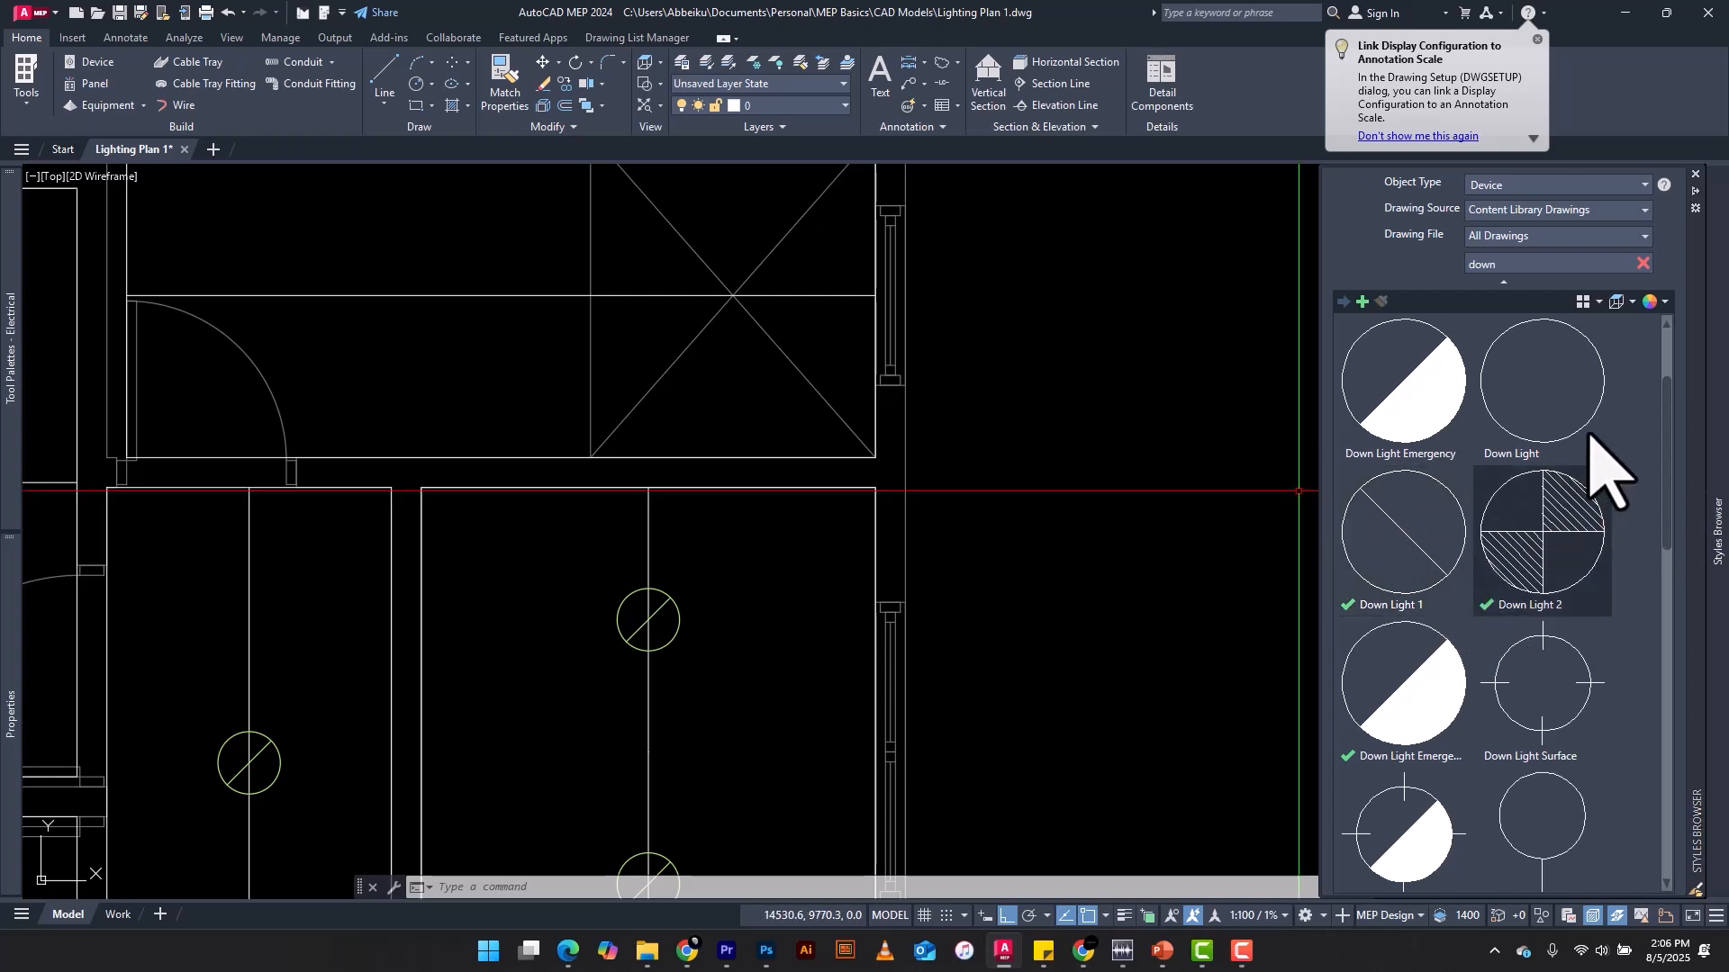
pyautogui.click(1554, 388)
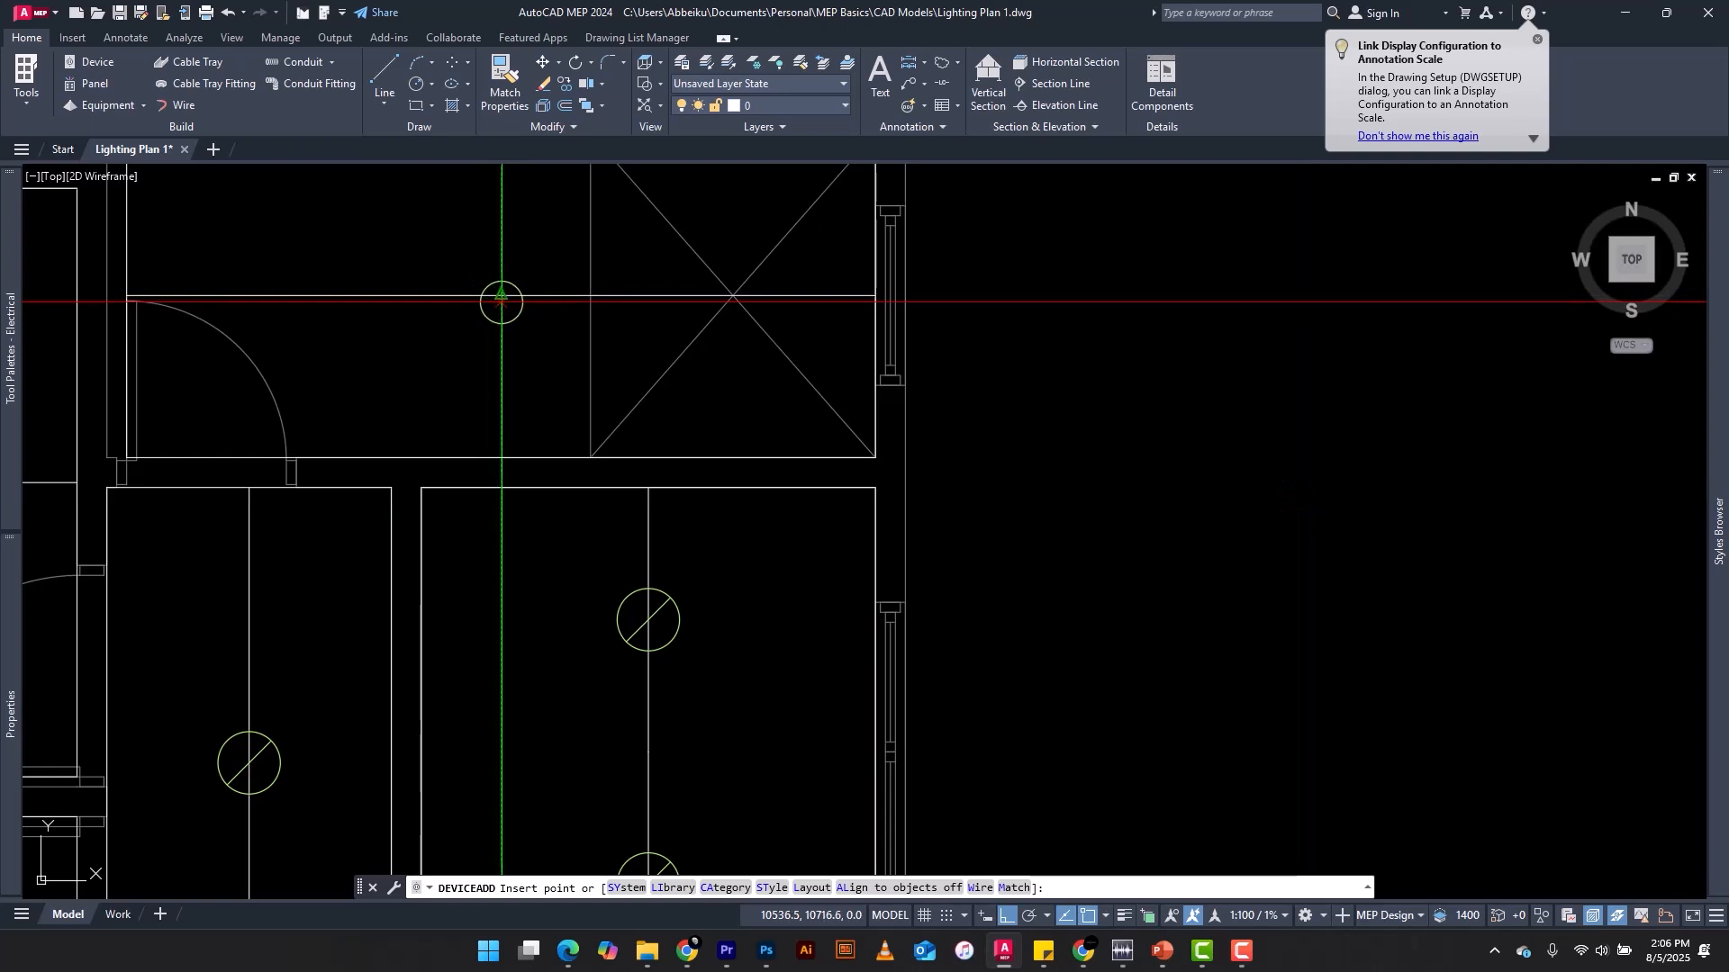
pyautogui.click(500, 300)
pyautogui.scroll(-4, 629, 358)
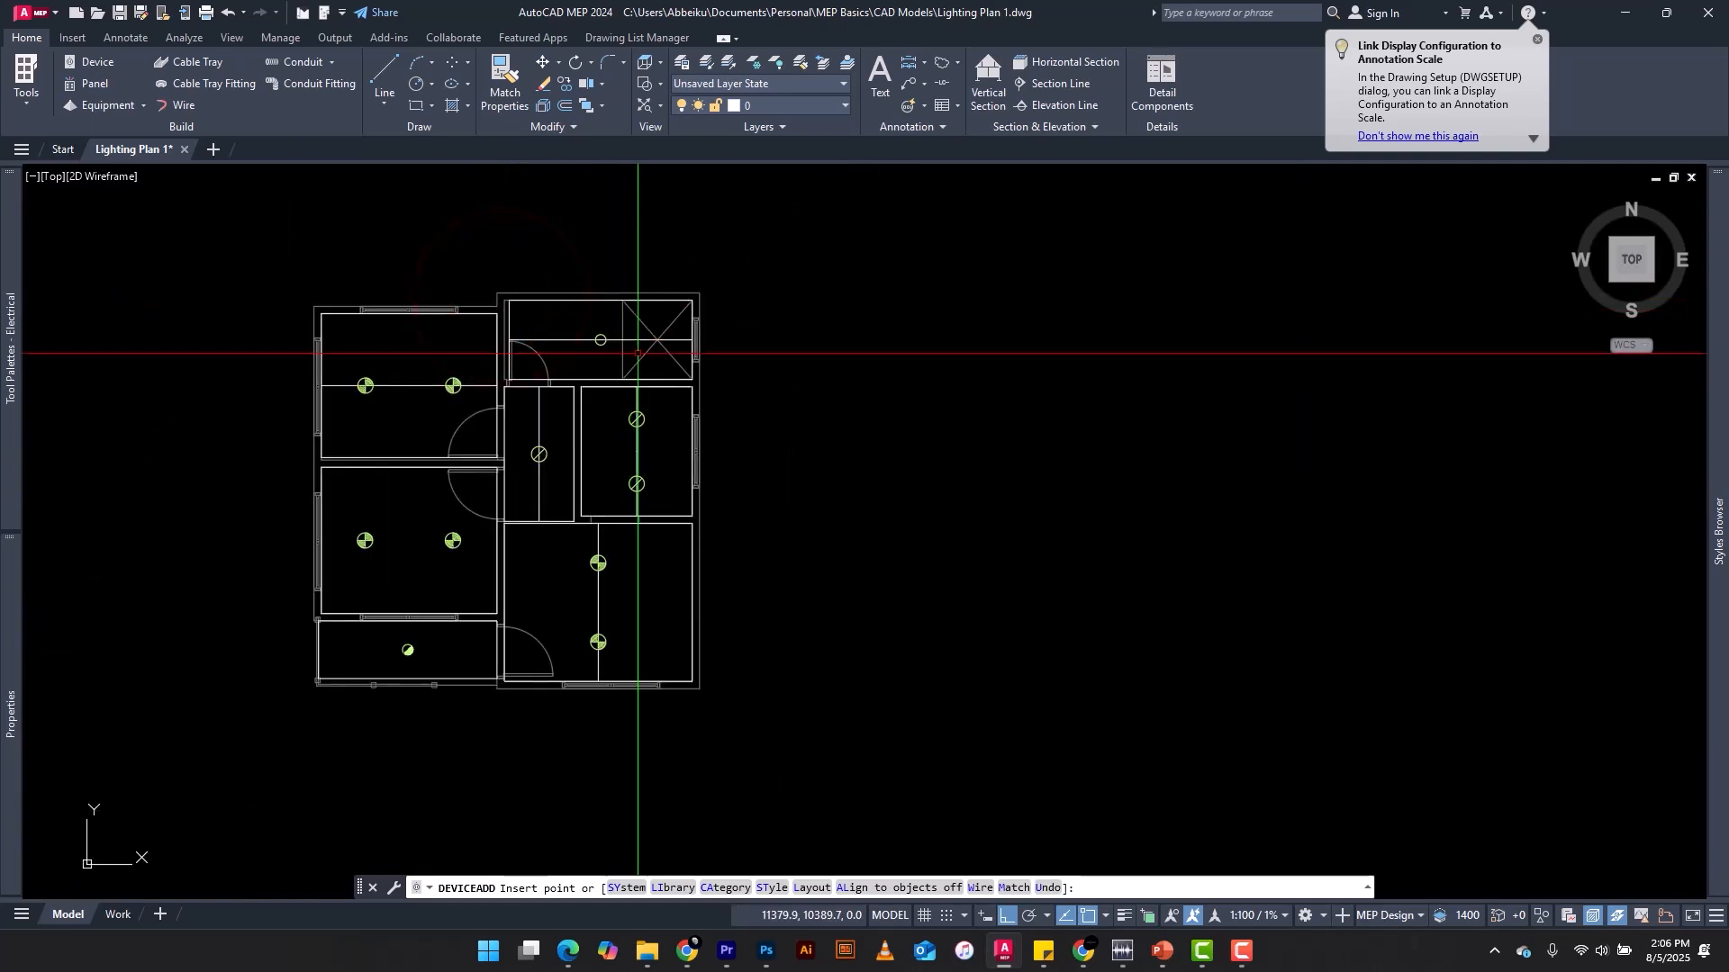
pyautogui.press('Escape')
pyautogui.scroll(2, 641, 360)
pyautogui.scroll(-2, 695, 355)
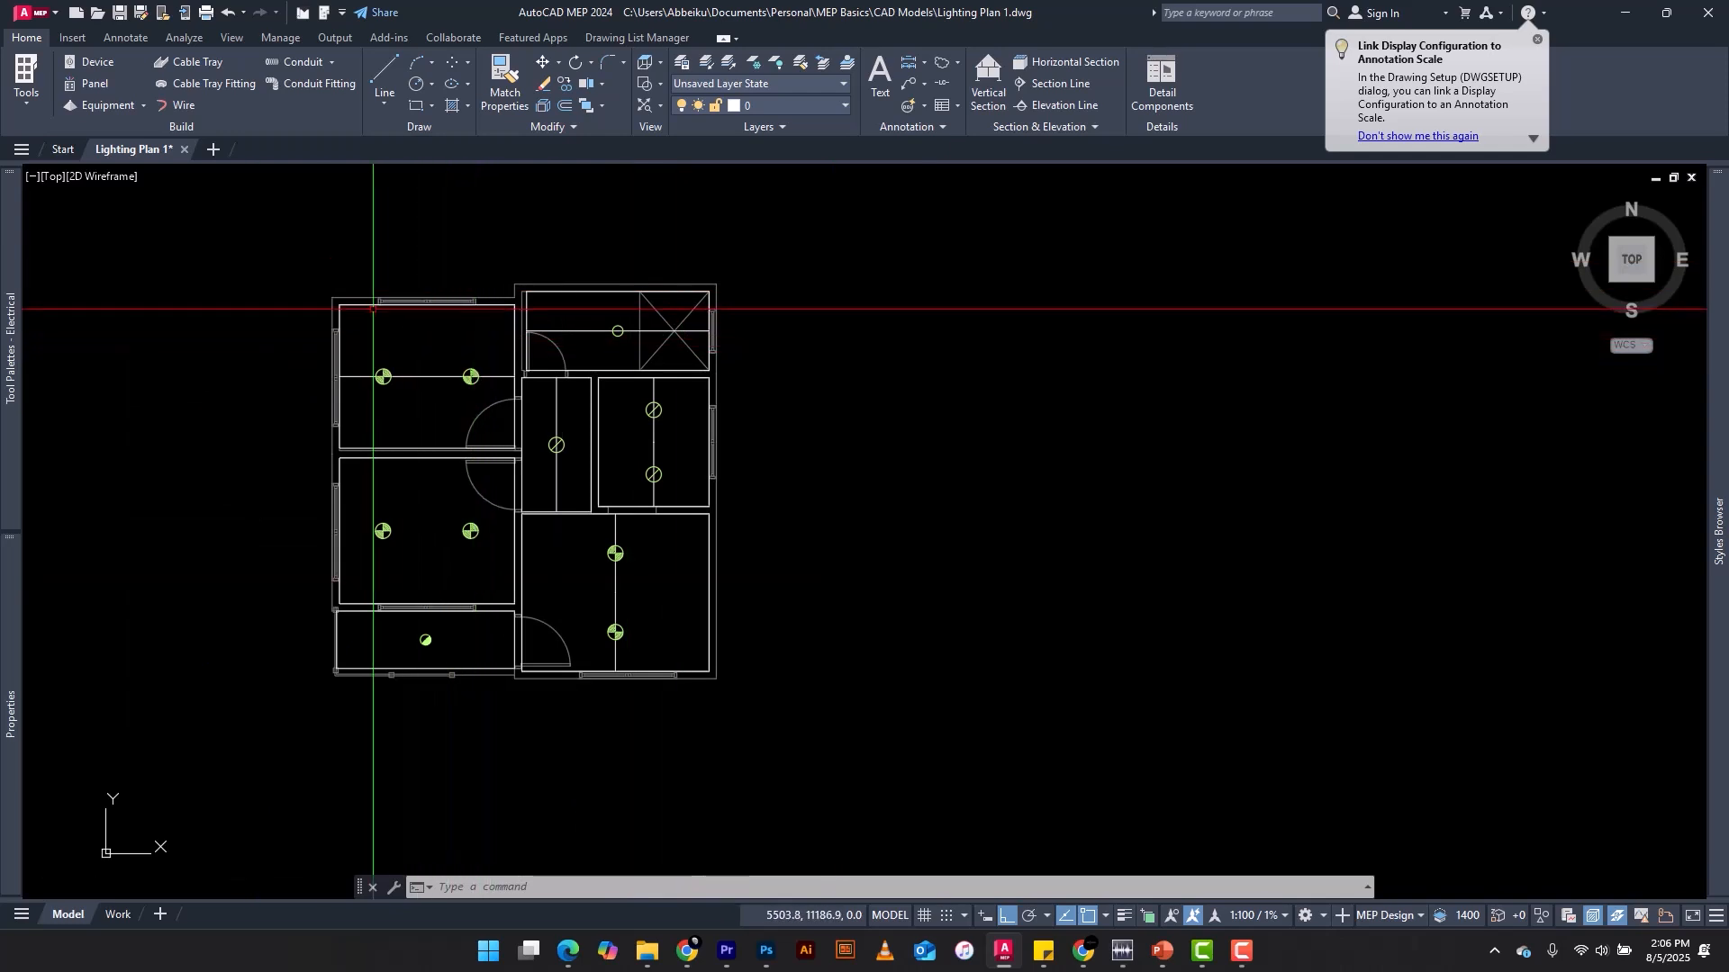
pyautogui.scroll(2, 373, 309)
pyautogui.scroll(-2, 641, 319)
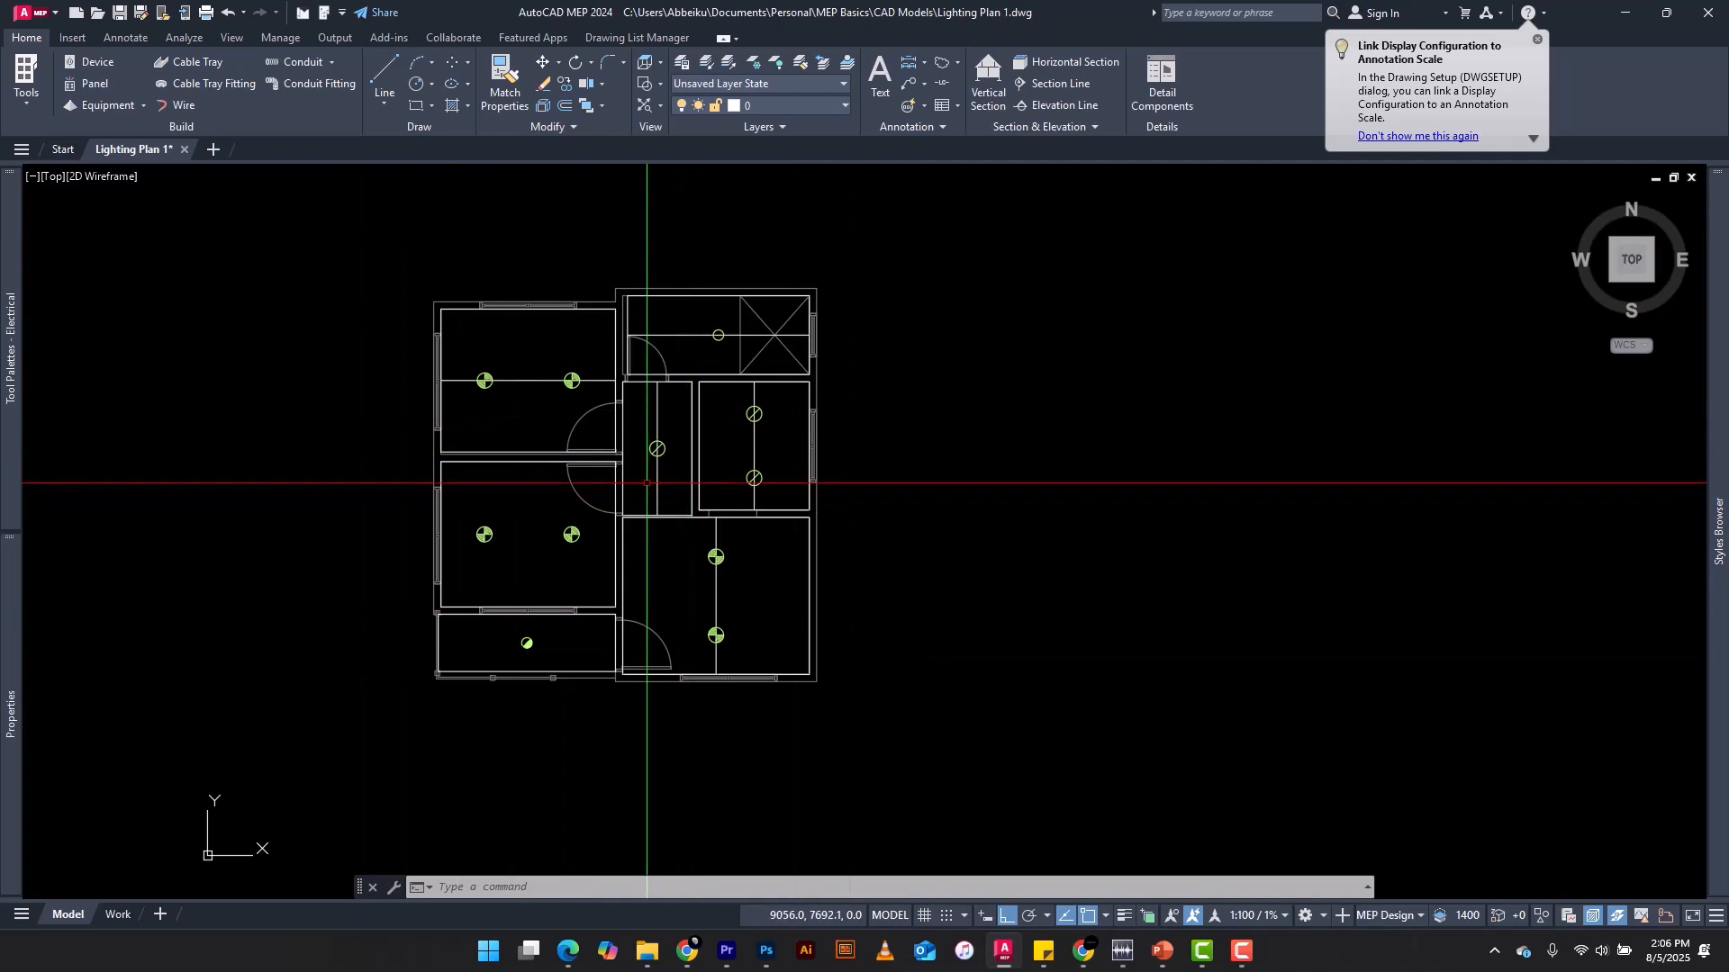
pyautogui.scroll(1, 646, 483)
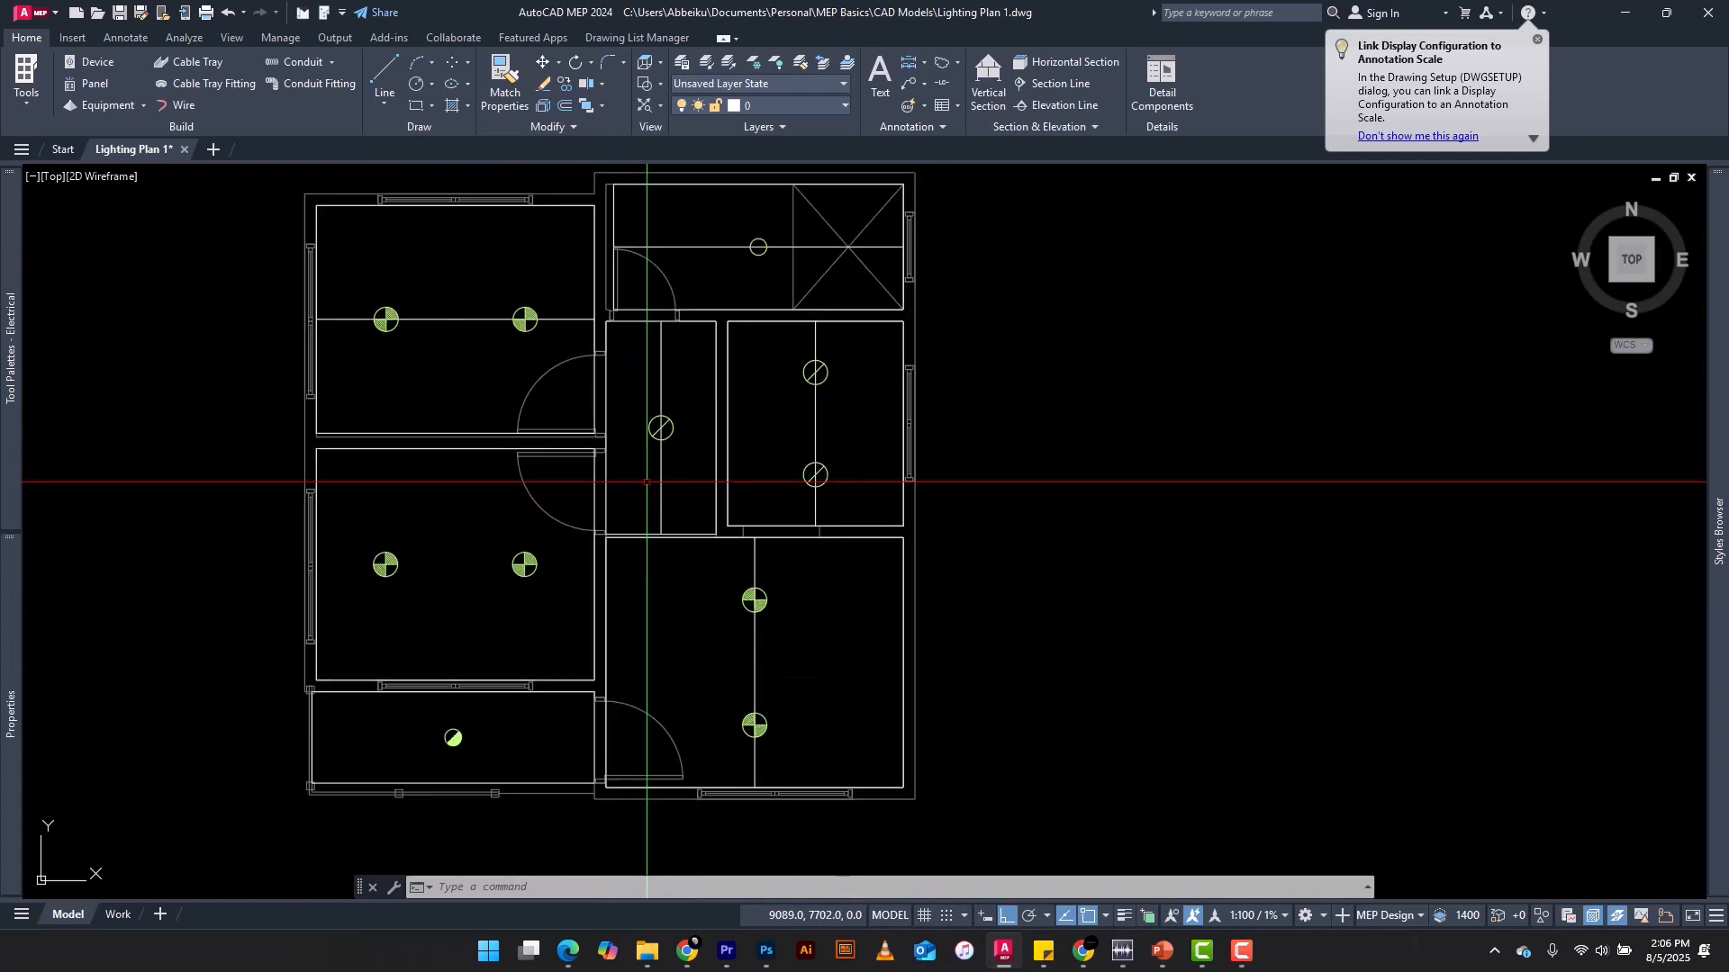
# Step: Filter the content library's device styles by "fan" and choose the first Fan-Light style for insertion
pyautogui.scroll(-2, 664, 523)
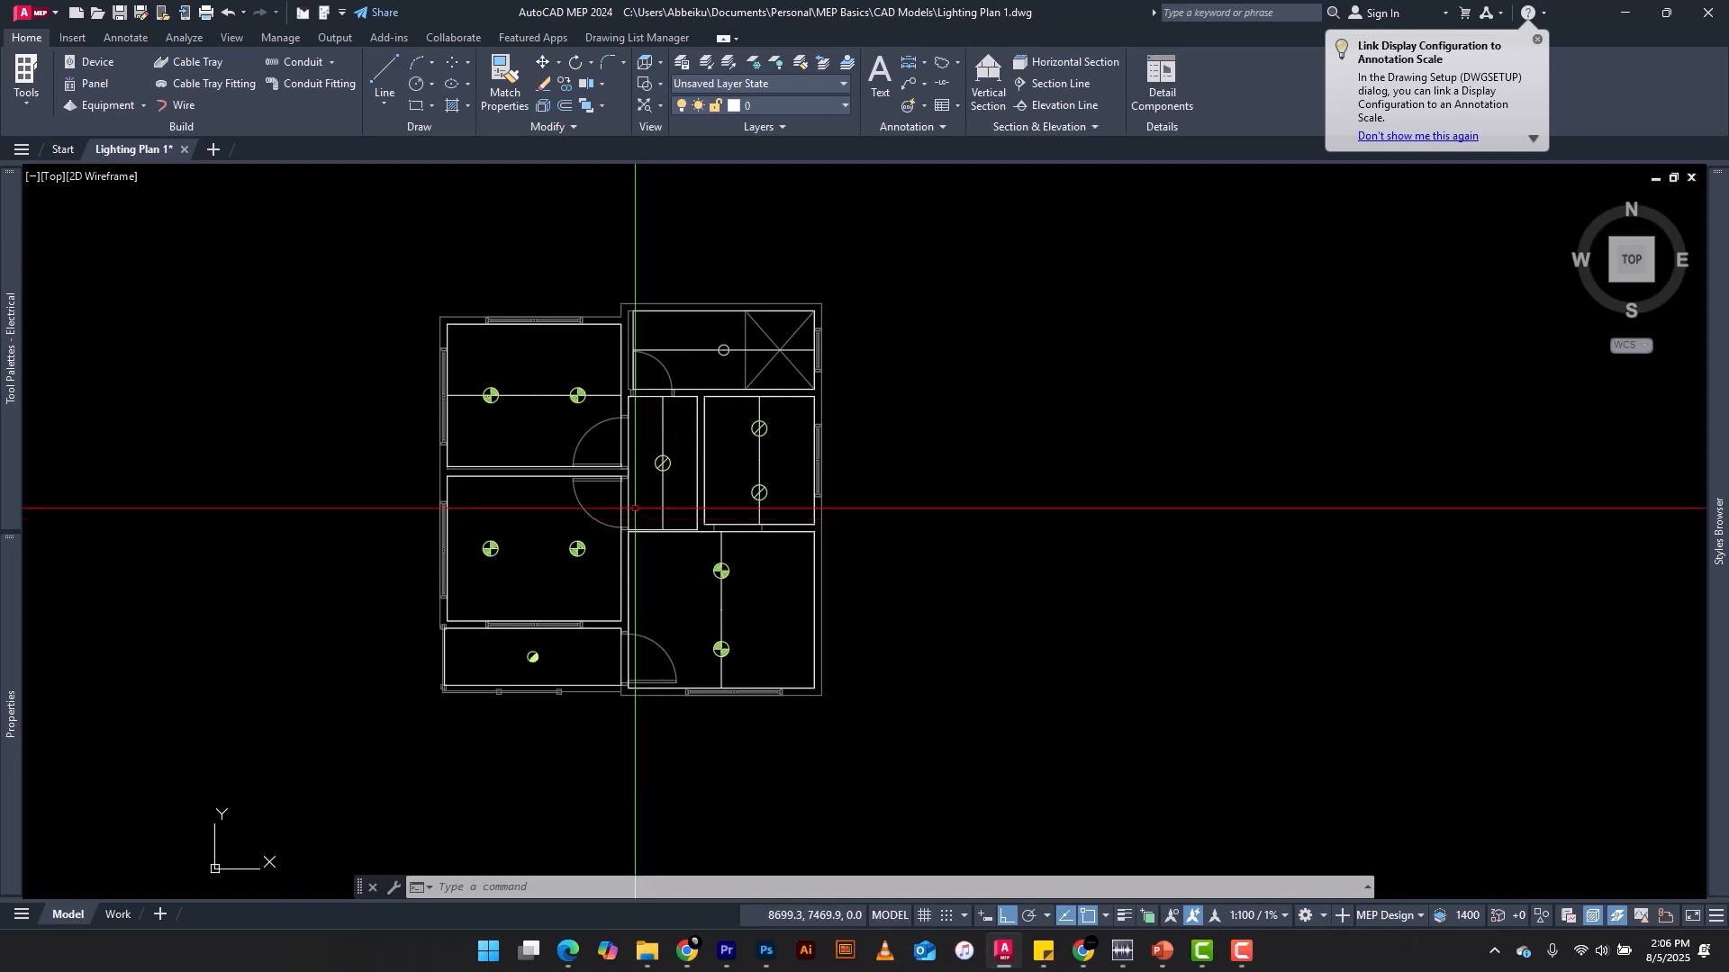
pyautogui.scroll(2, 580, 374)
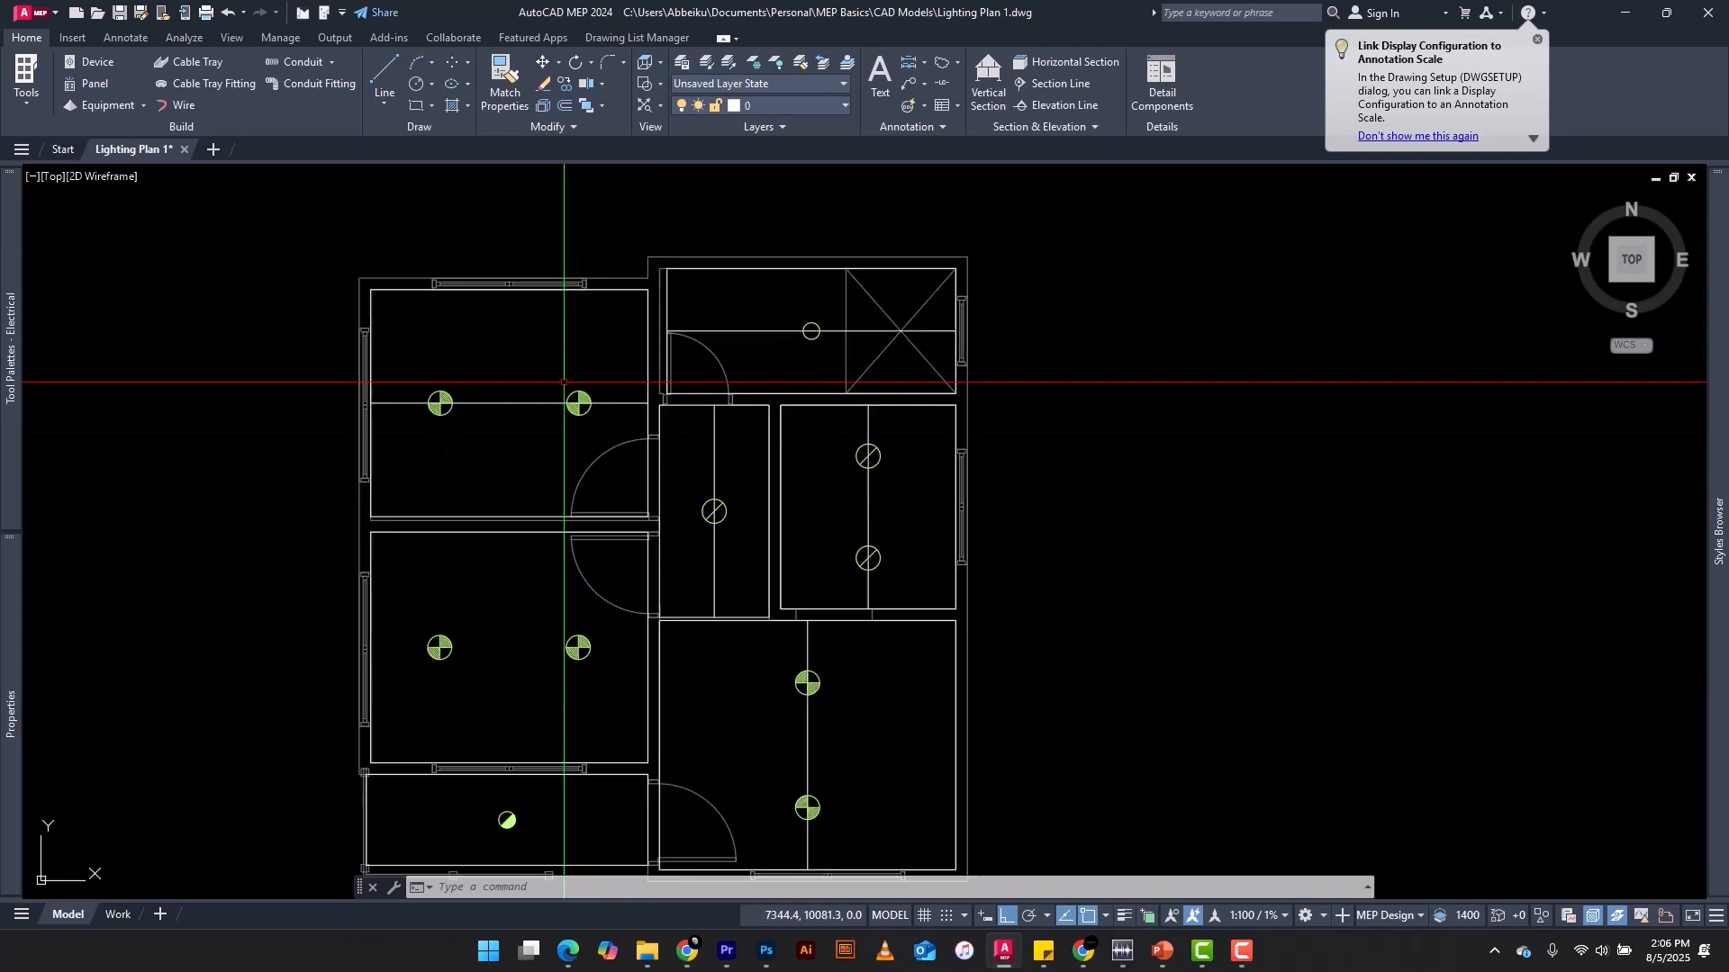
pyautogui.moveTo(1719, 446)
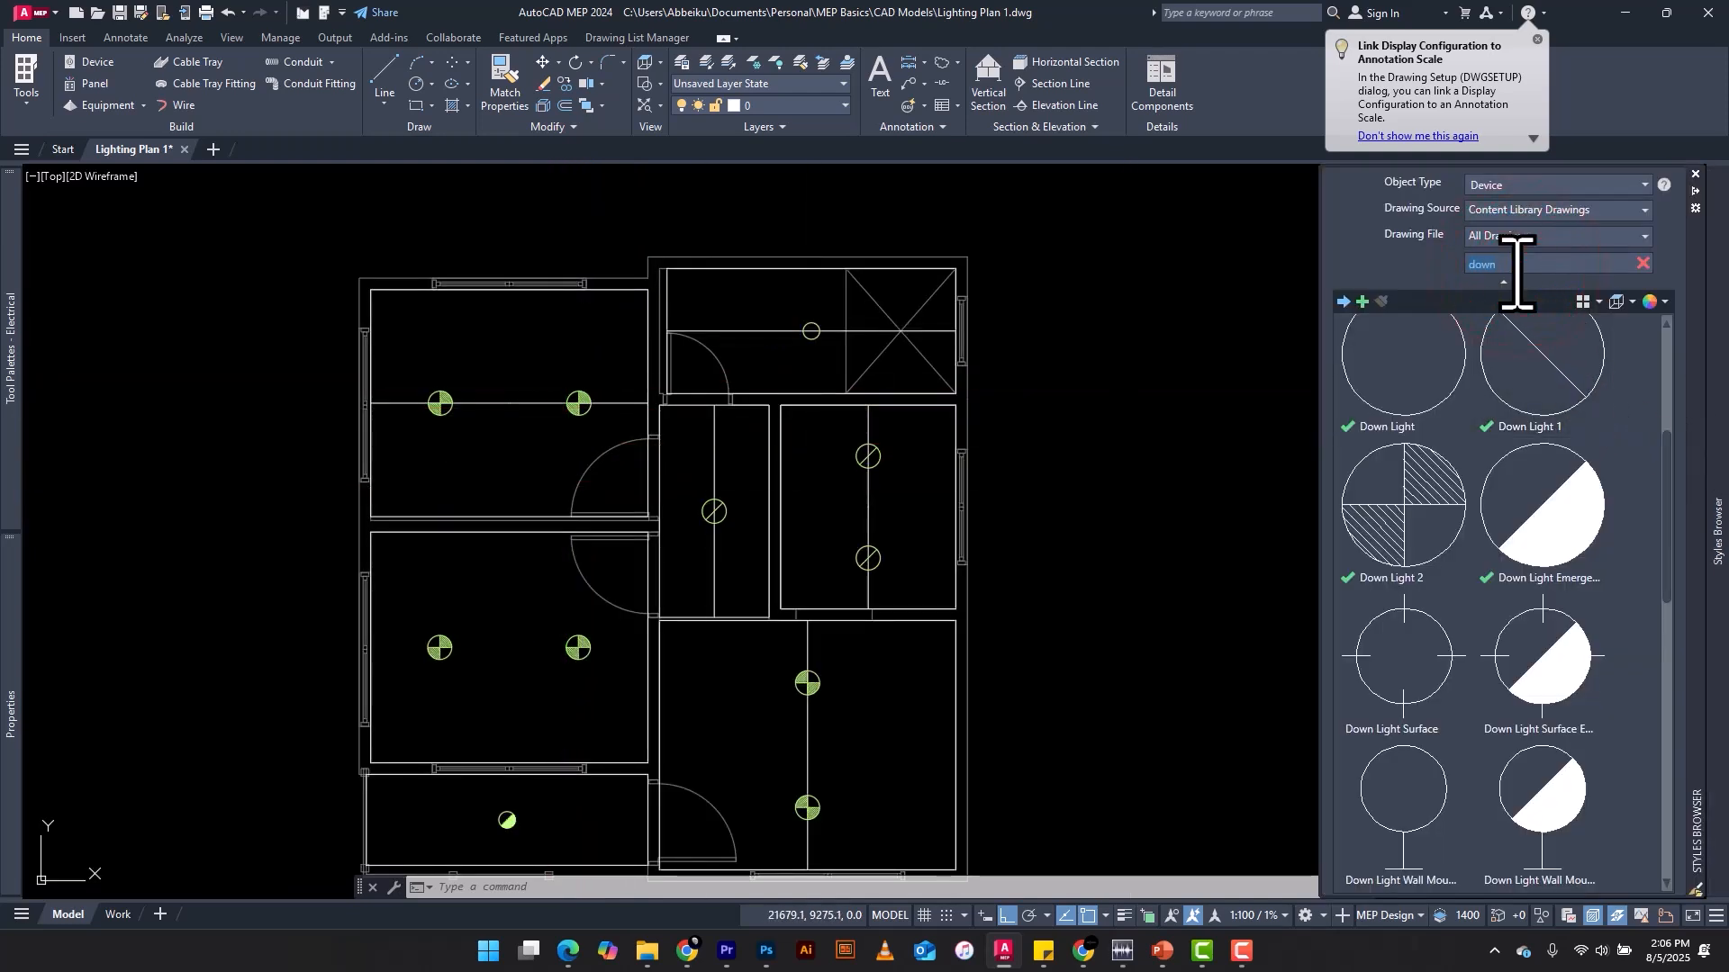
pyautogui.write('fan li')
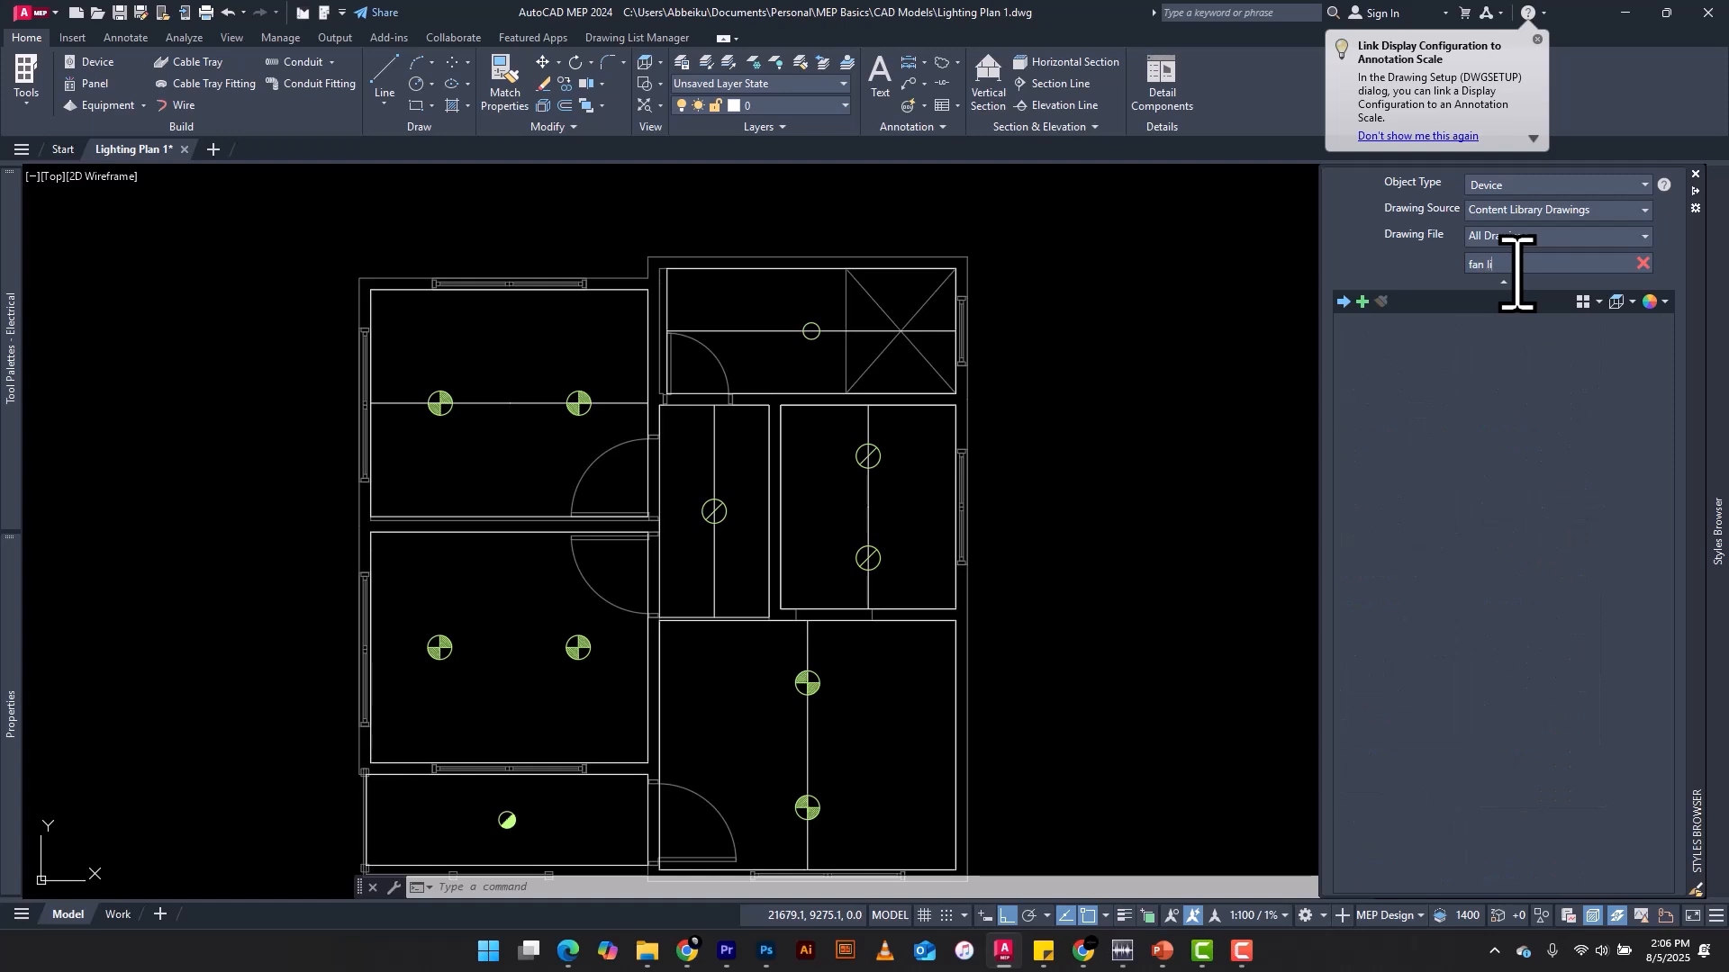
pyautogui.press('BackSpace')
pyautogui.press('BackSpace')
pyautogui.press('BackSpace')
pyautogui.press('BackSpace')
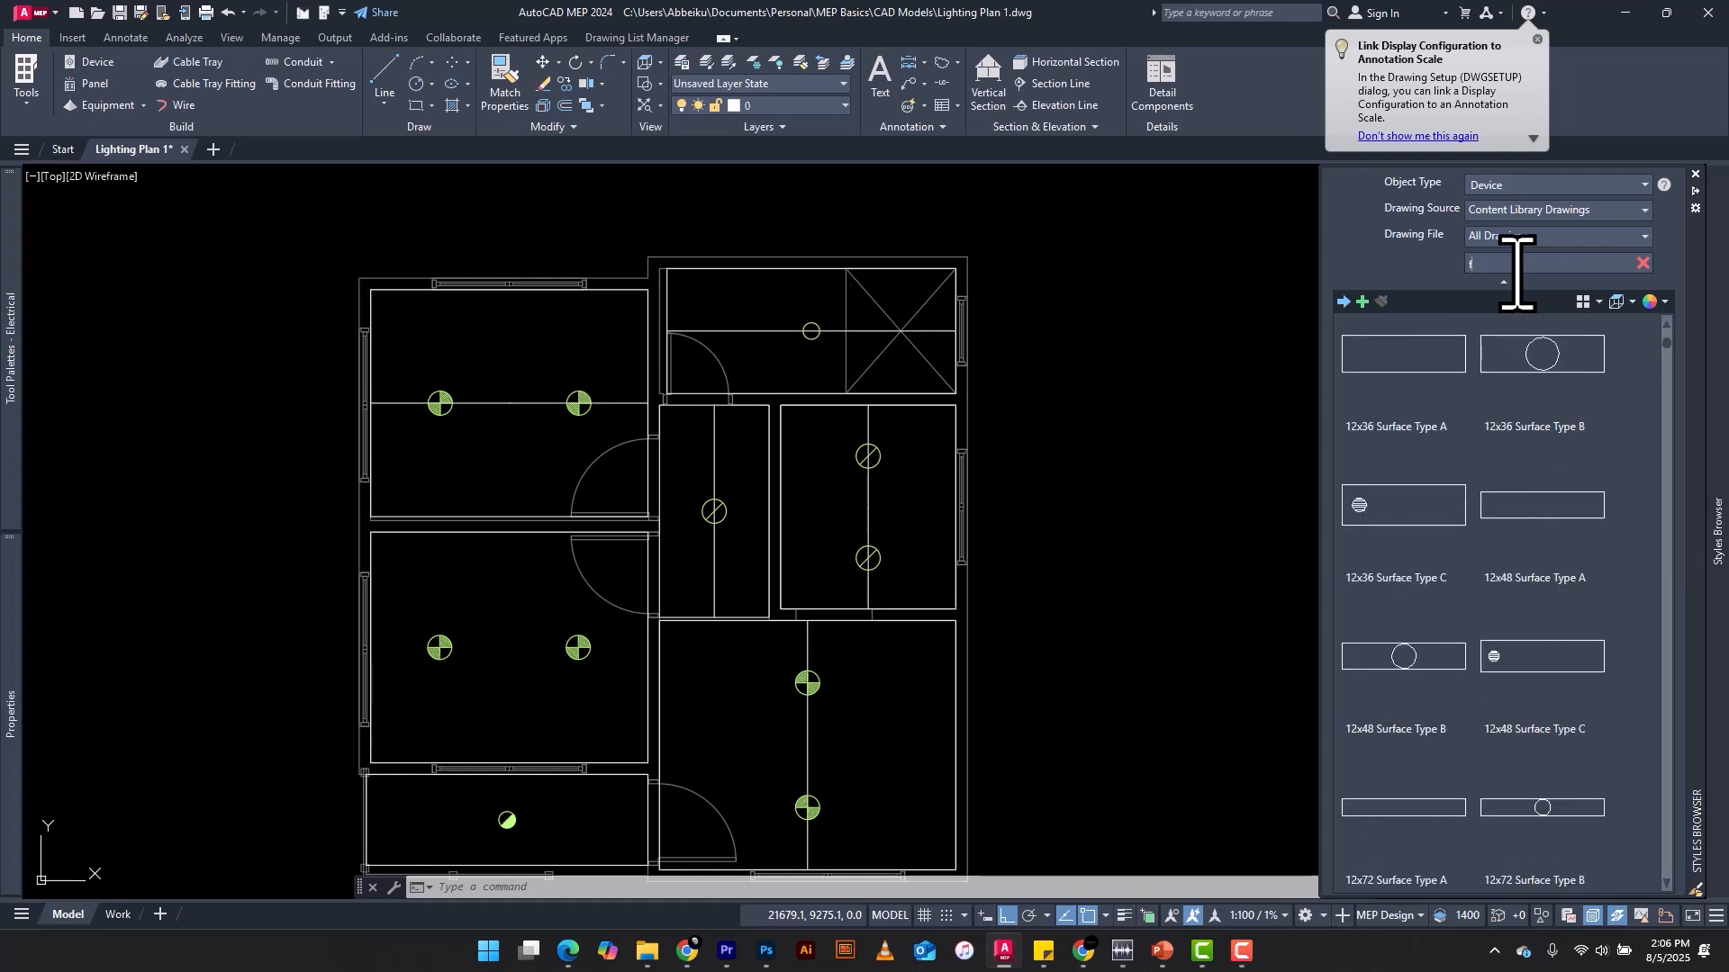
pyautogui.press('BackSpace')
pyautogui.write('fan')
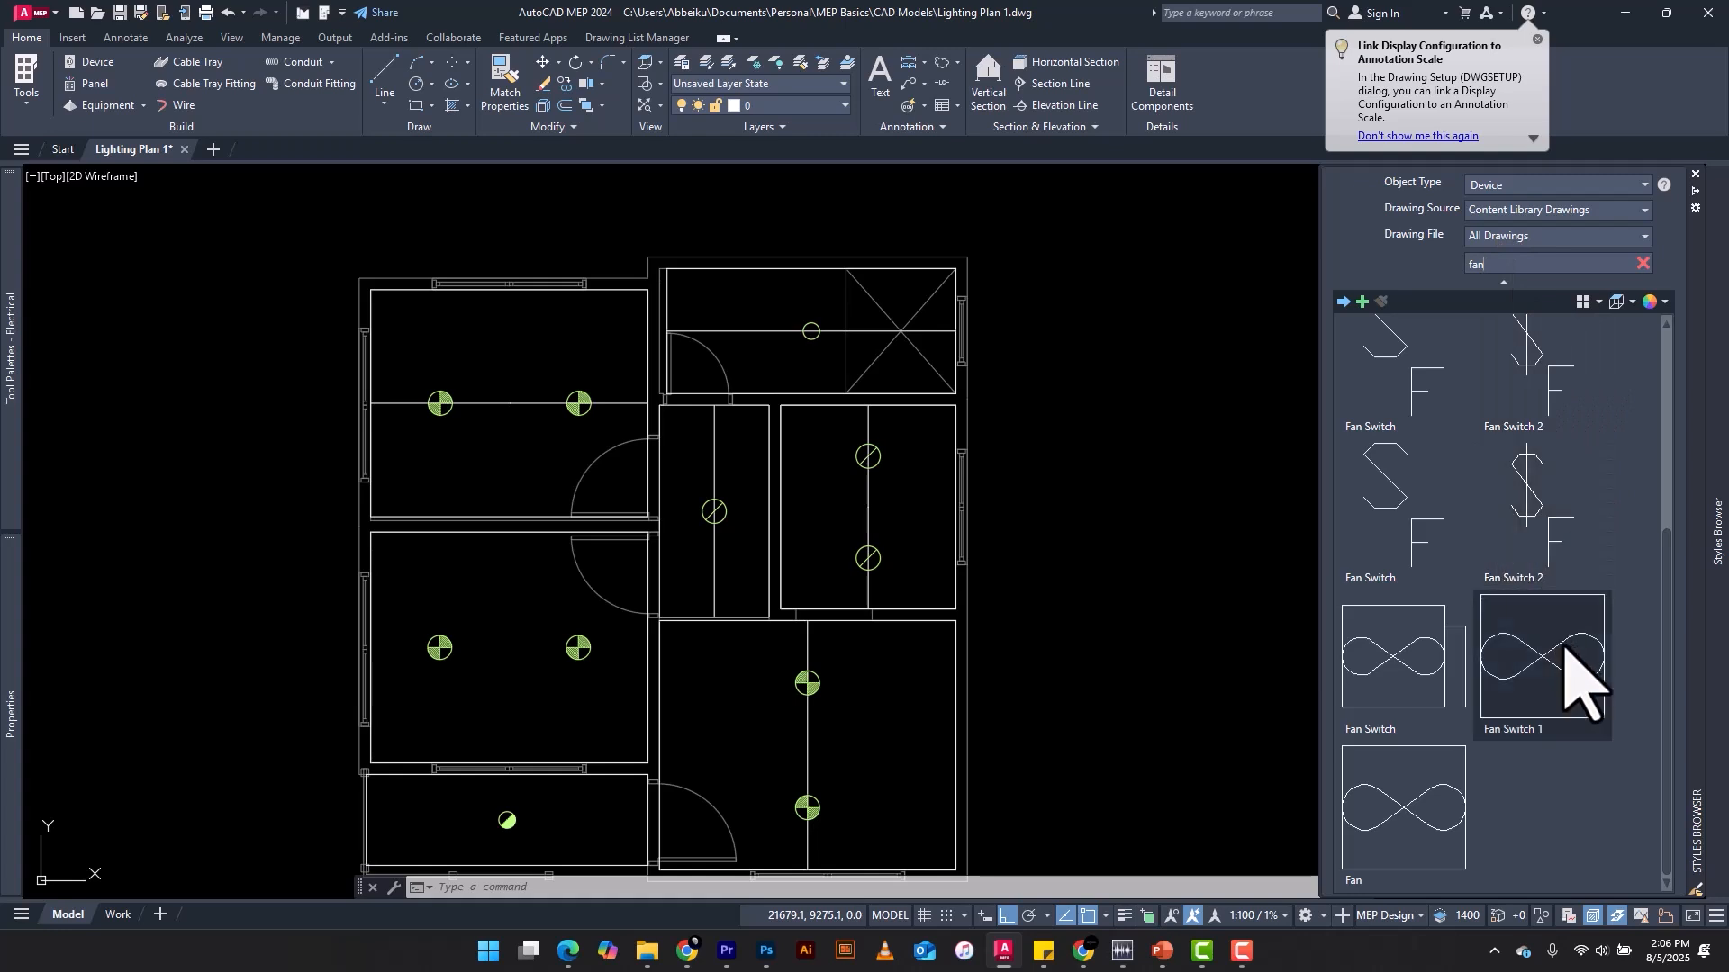
pyautogui.scroll(4, 1566, 685)
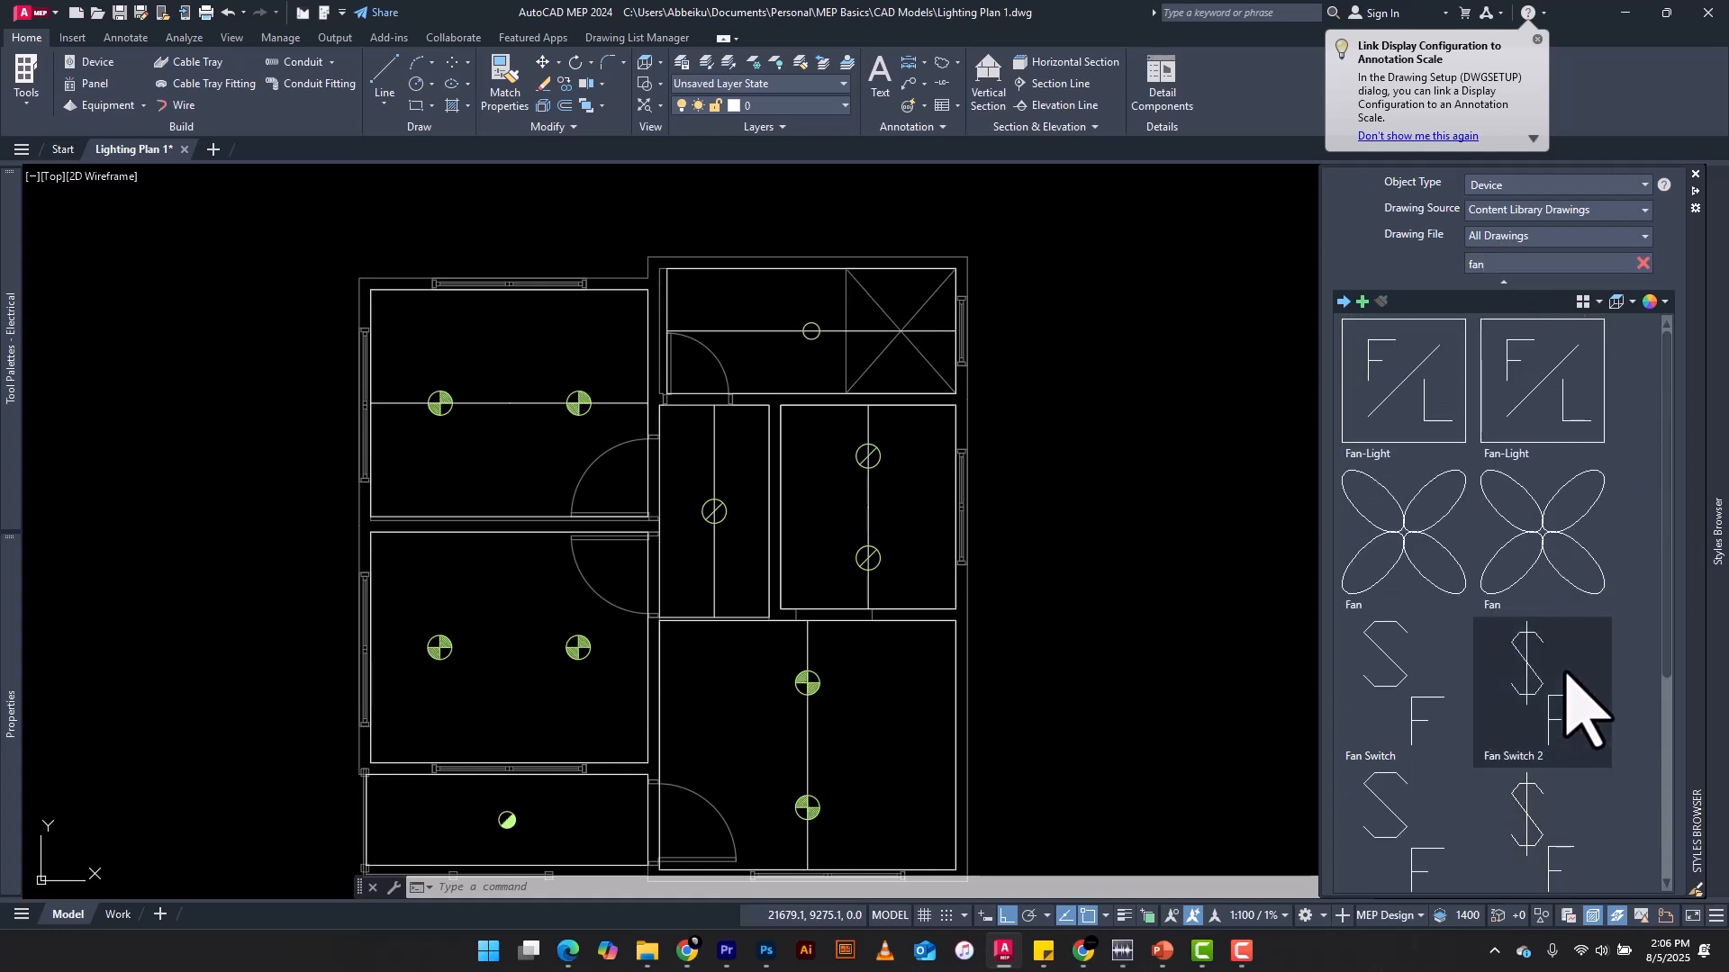
pyautogui.click(1397, 385)
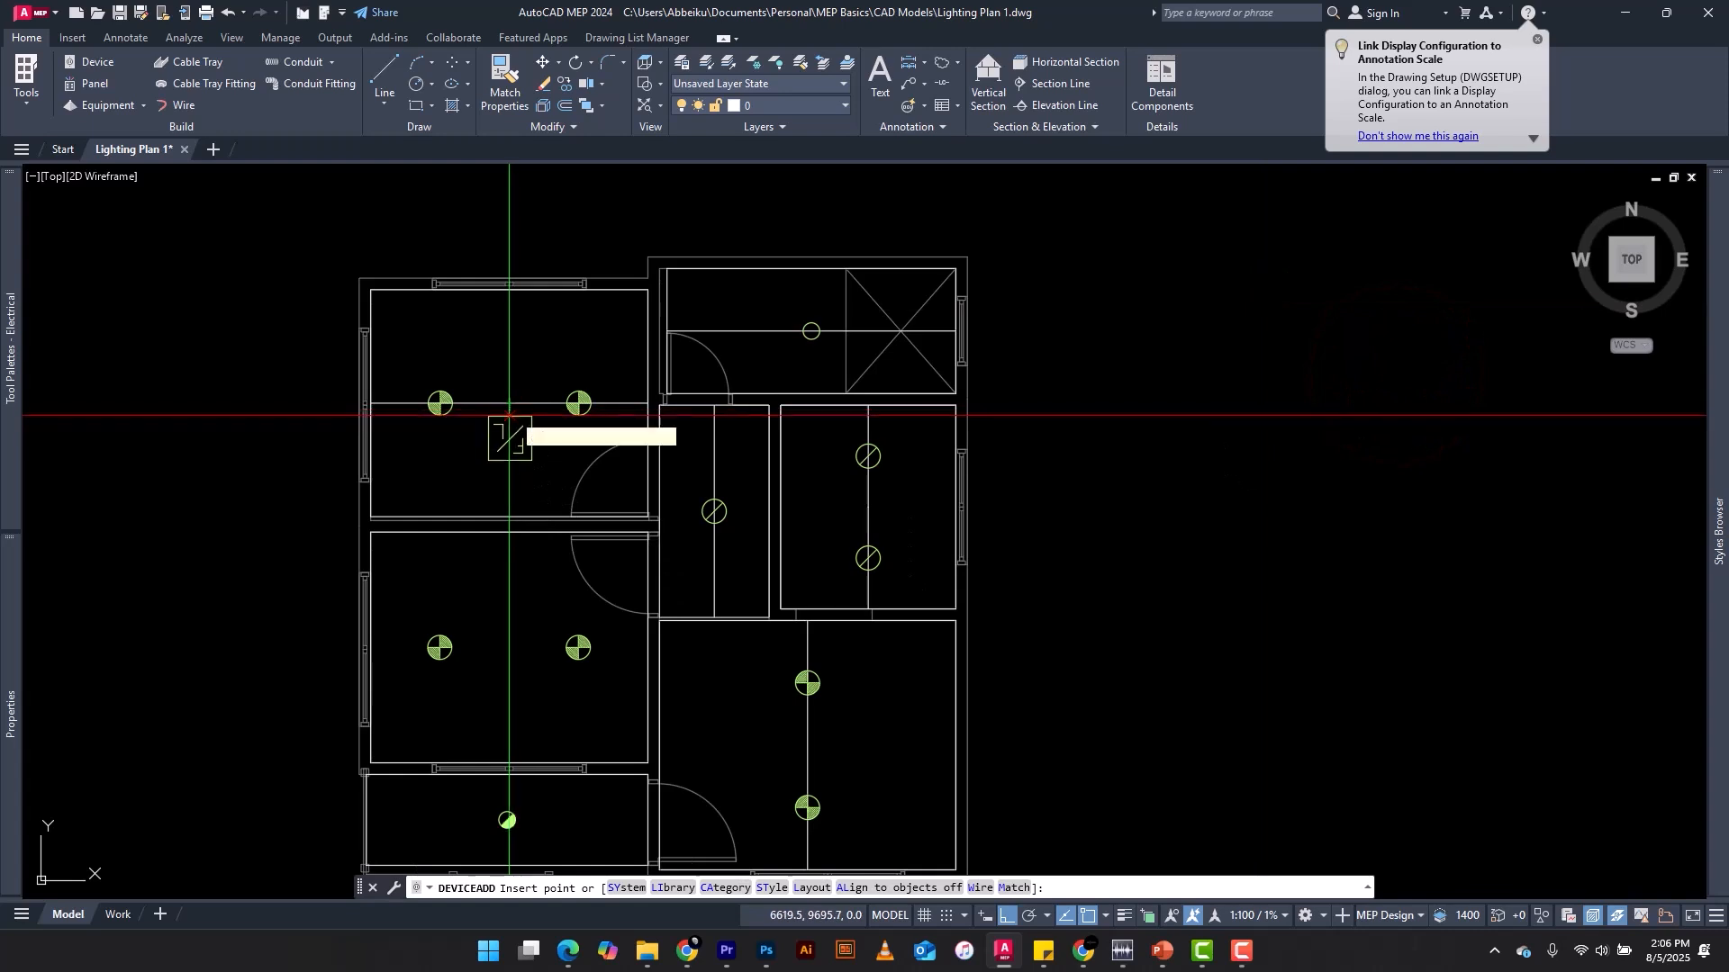
# Step: Place one Fan-Light device between the two down lights in the upper-left room, near the horizontal centre line
pyautogui.scroll(8, 501, 407)
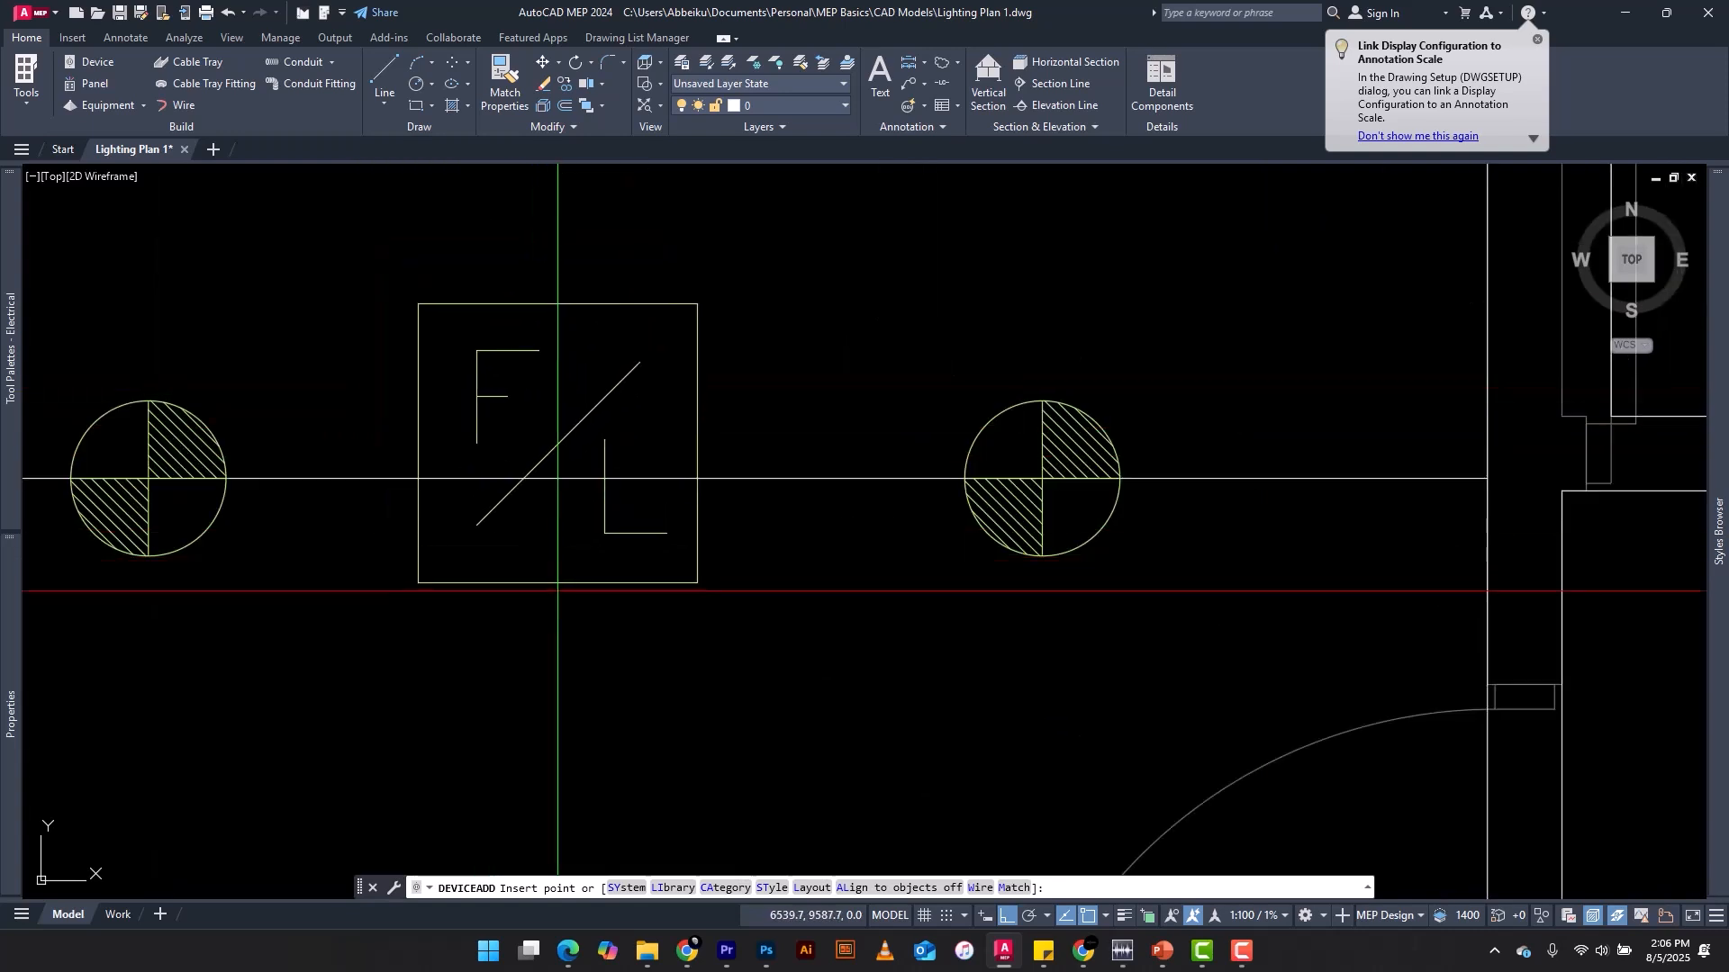
pyautogui.click(545, 599)
pyautogui.scroll(-5, 576, 505)
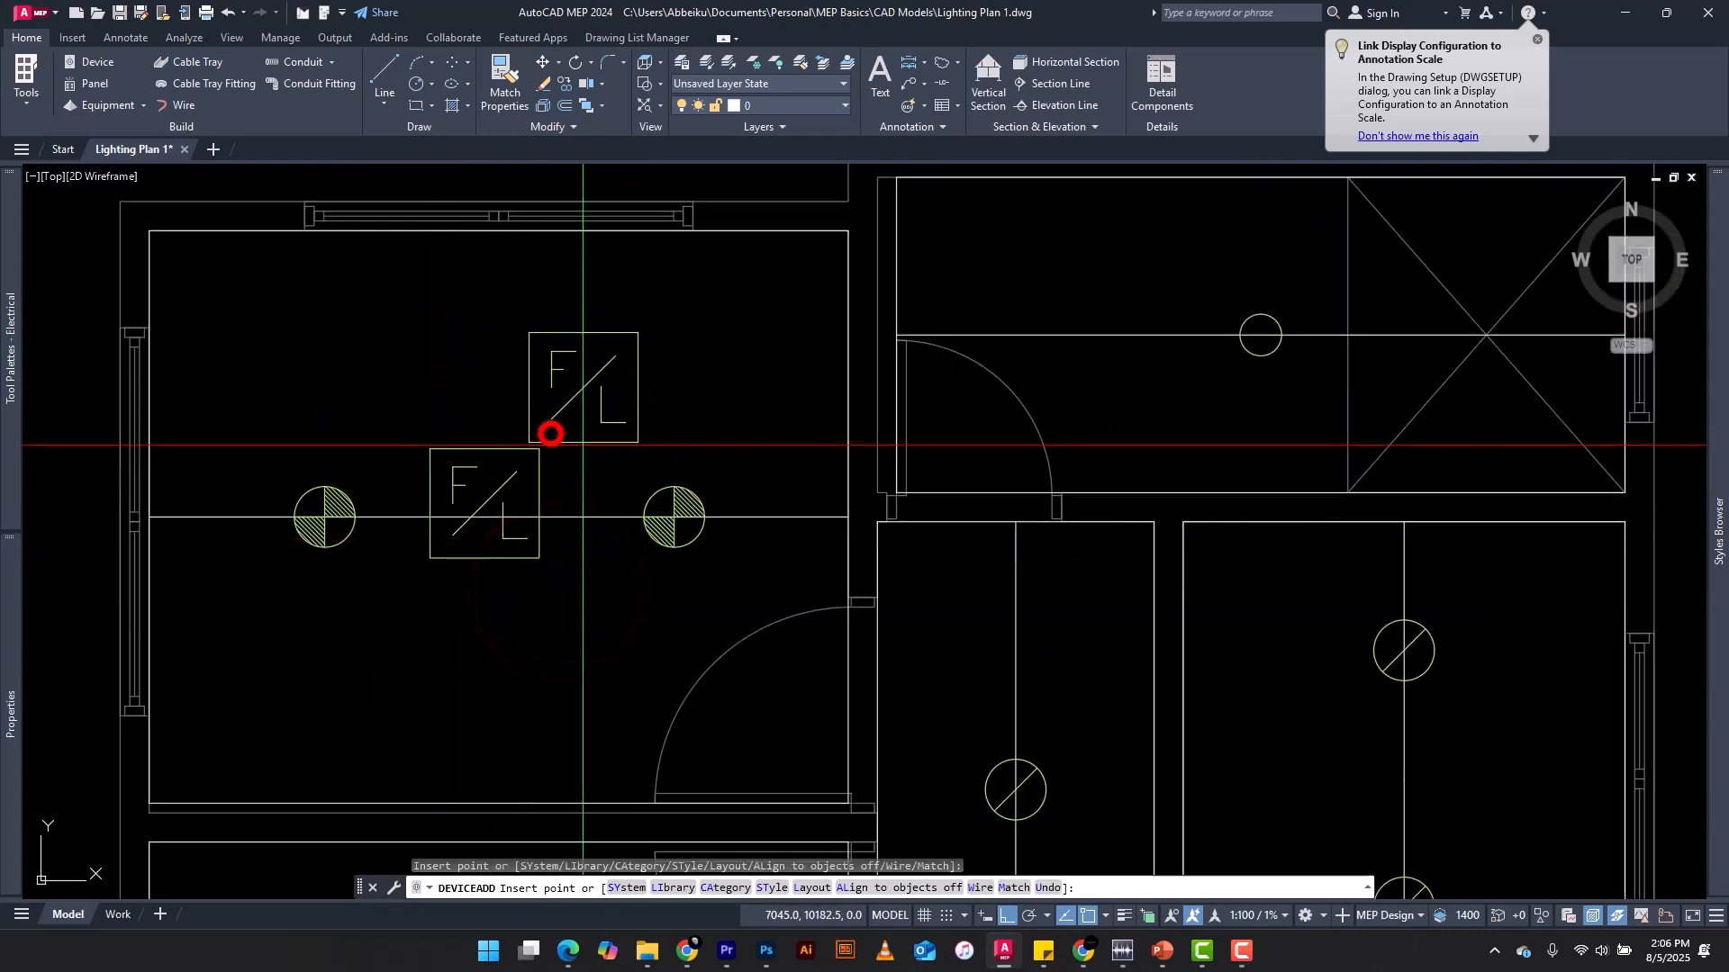
pyautogui.press('Escape')
pyautogui.click(482, 441)
pyautogui.press('Escape')
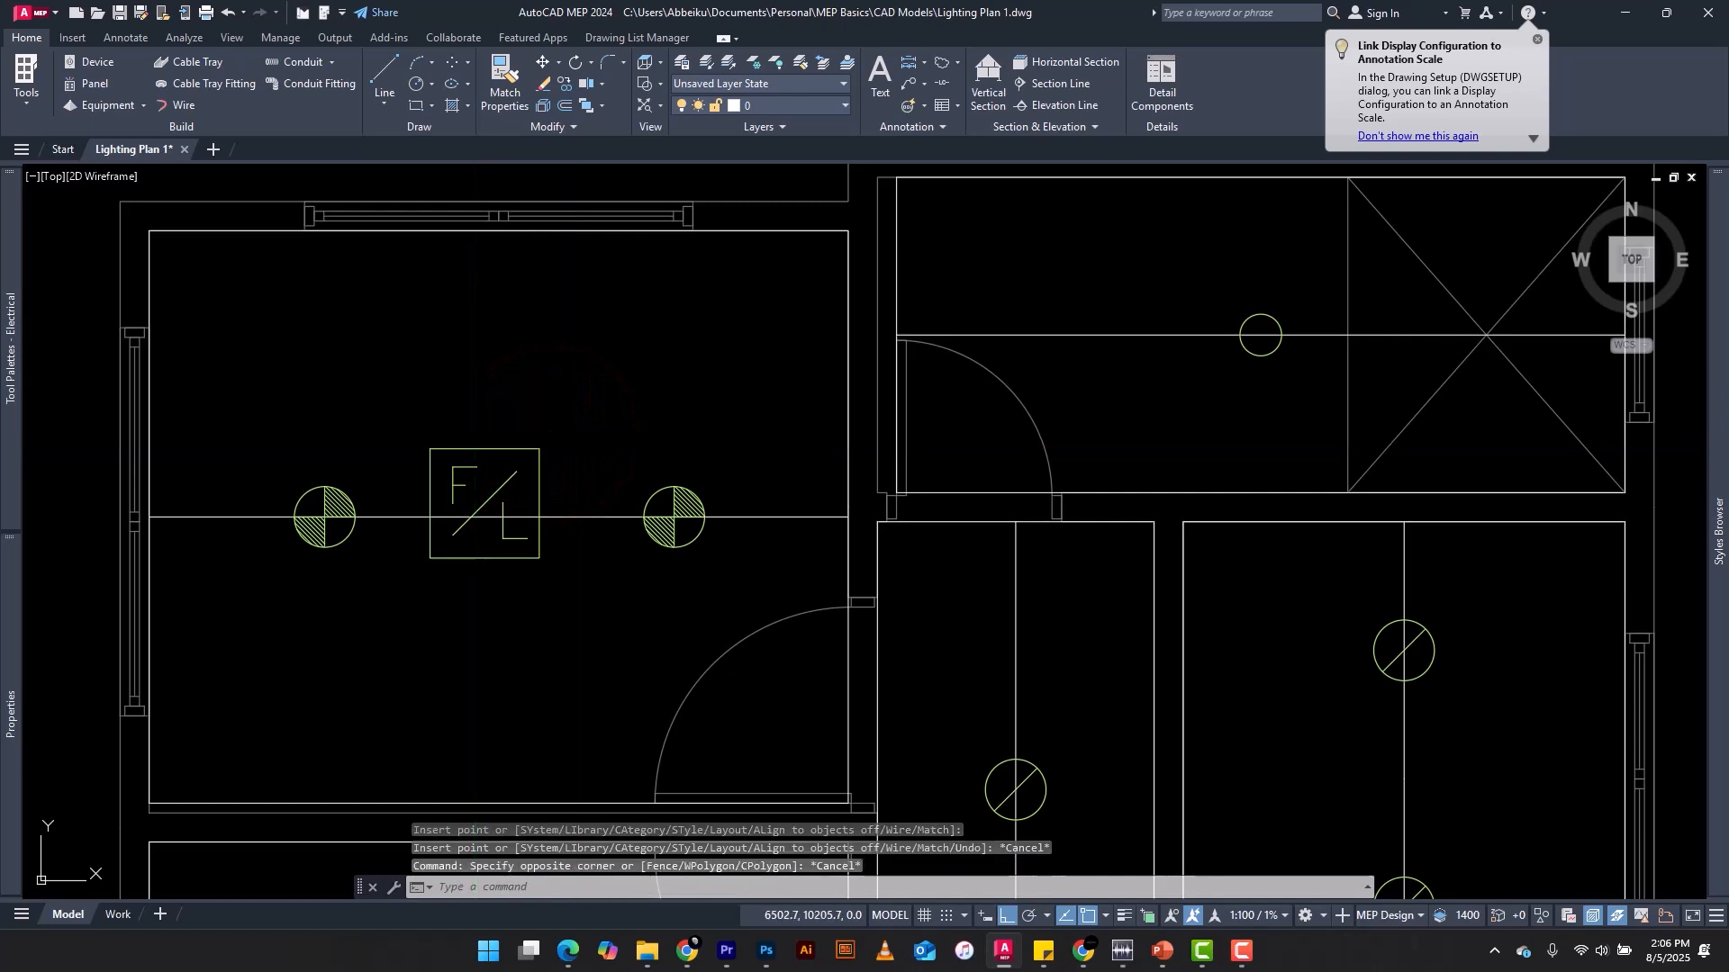
pyautogui.press('Escape')
# Step: Move the upper-left room's Fan-Light device vertically so its centre sits on the room's horizontal centre line
pyautogui.click(479, 439)
pyautogui.click(453, 465)
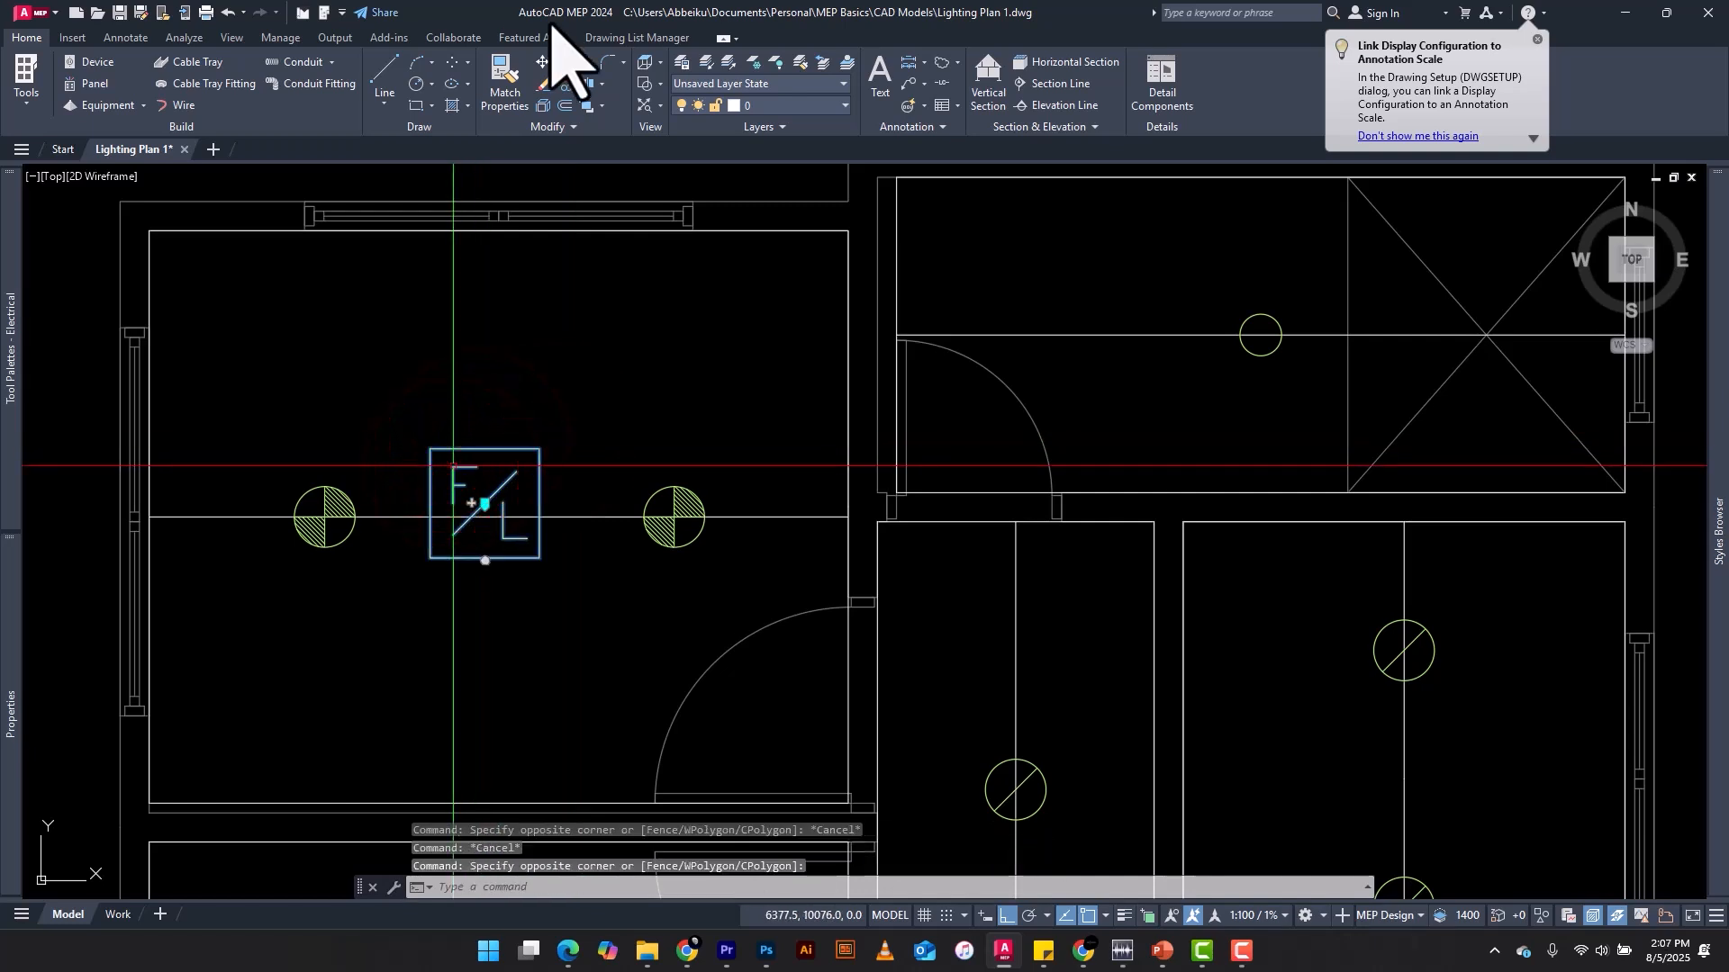
pyautogui.click(15, 38)
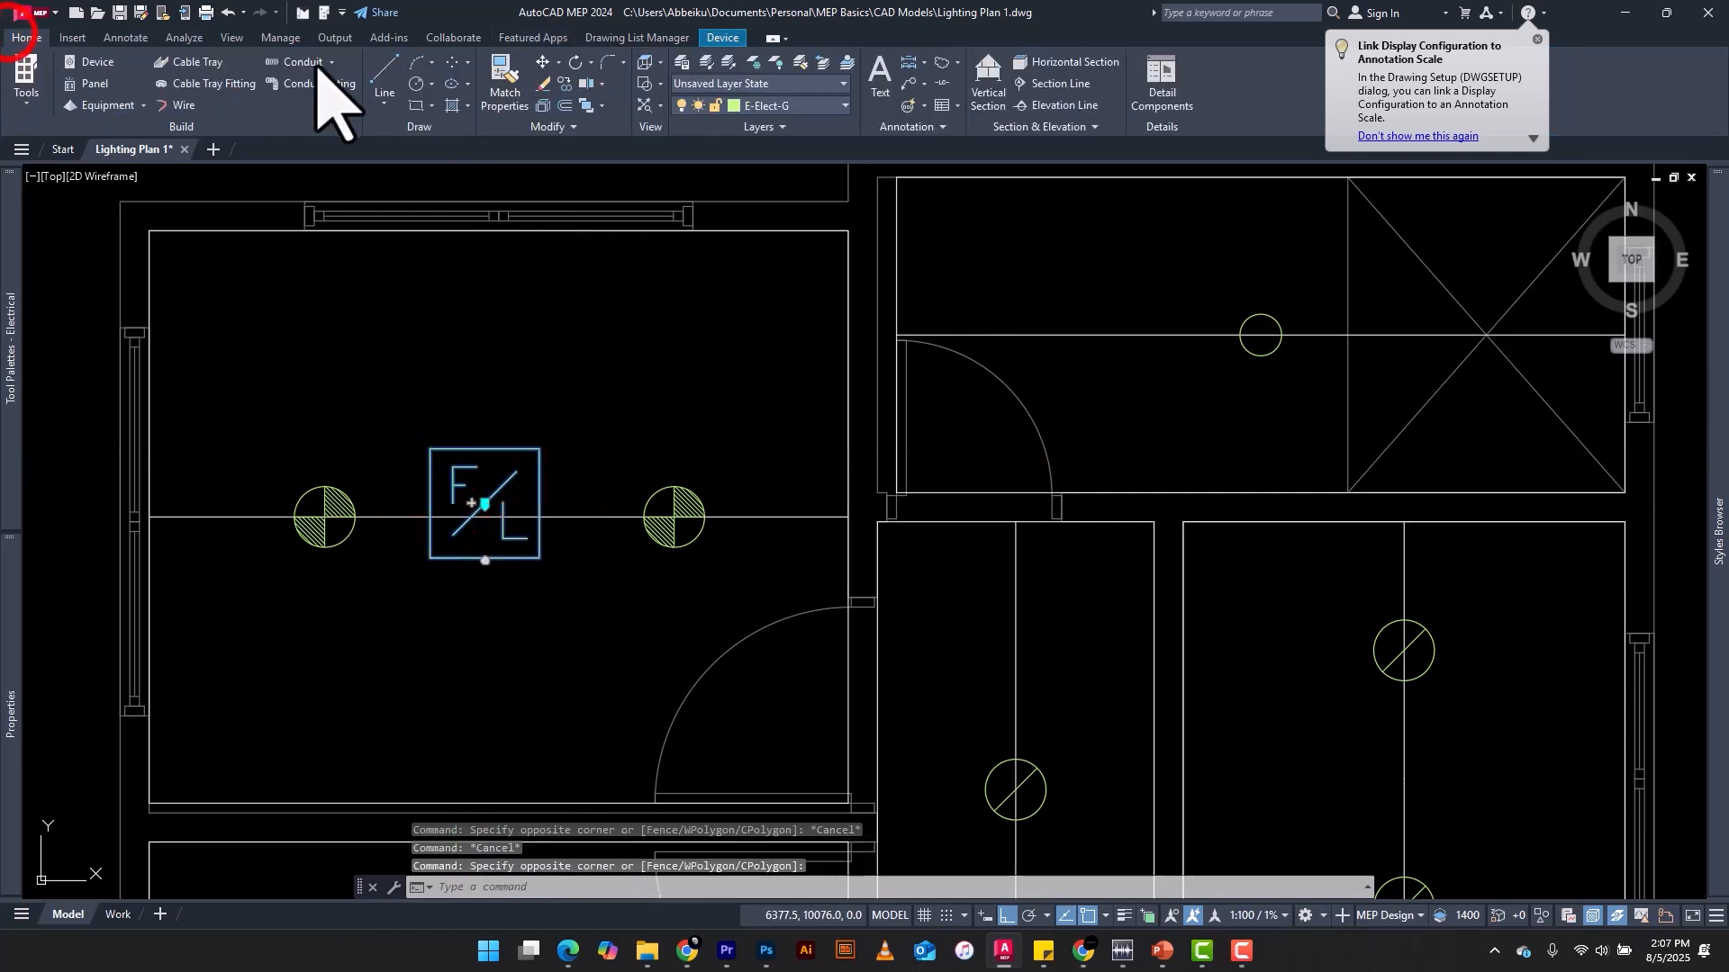
pyautogui.click(543, 61)
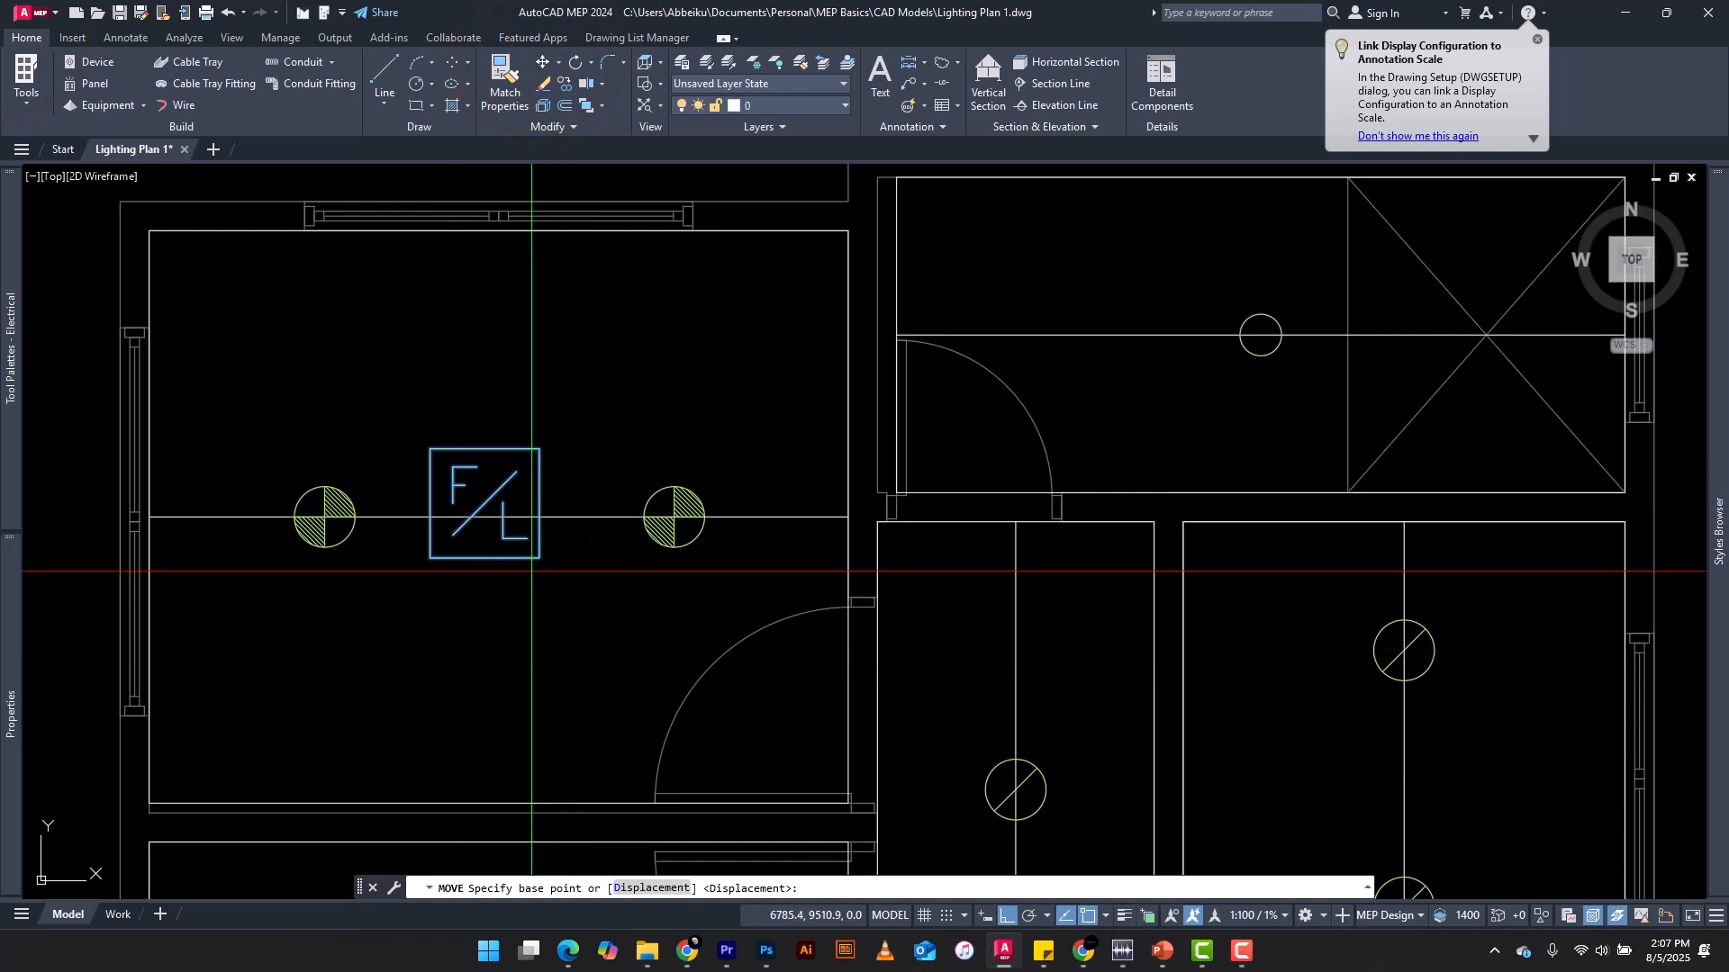
pyautogui.click(484, 502)
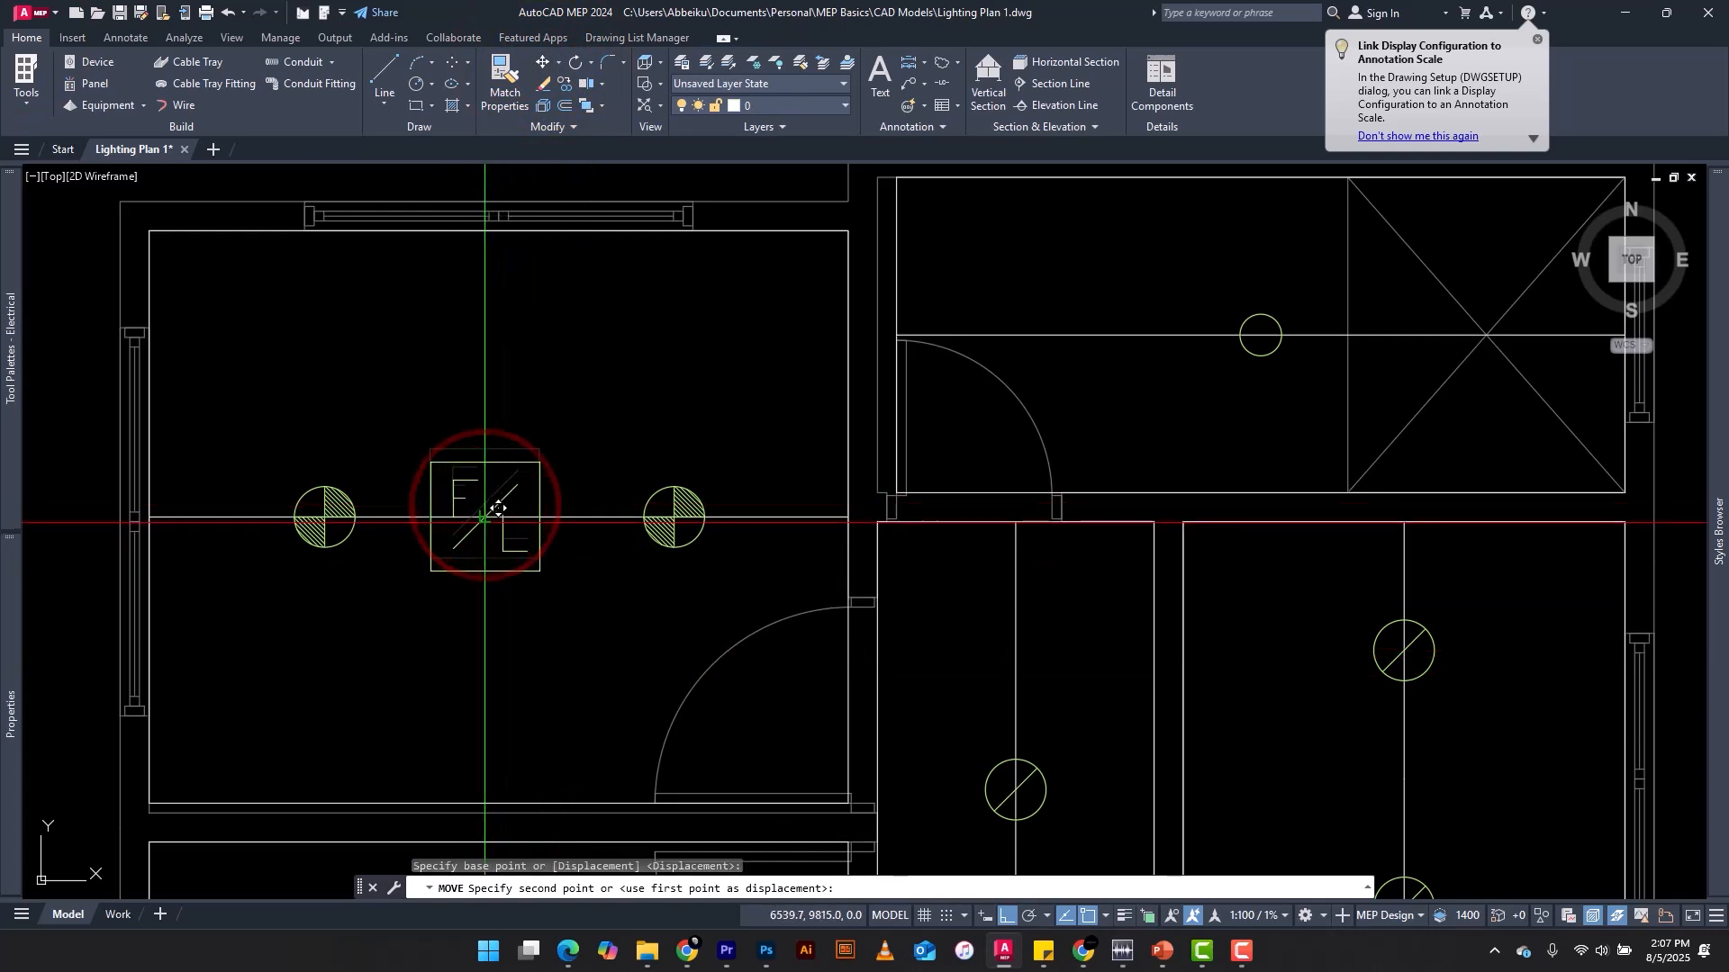
pyautogui.click(480, 515)
pyautogui.click(479, 469)
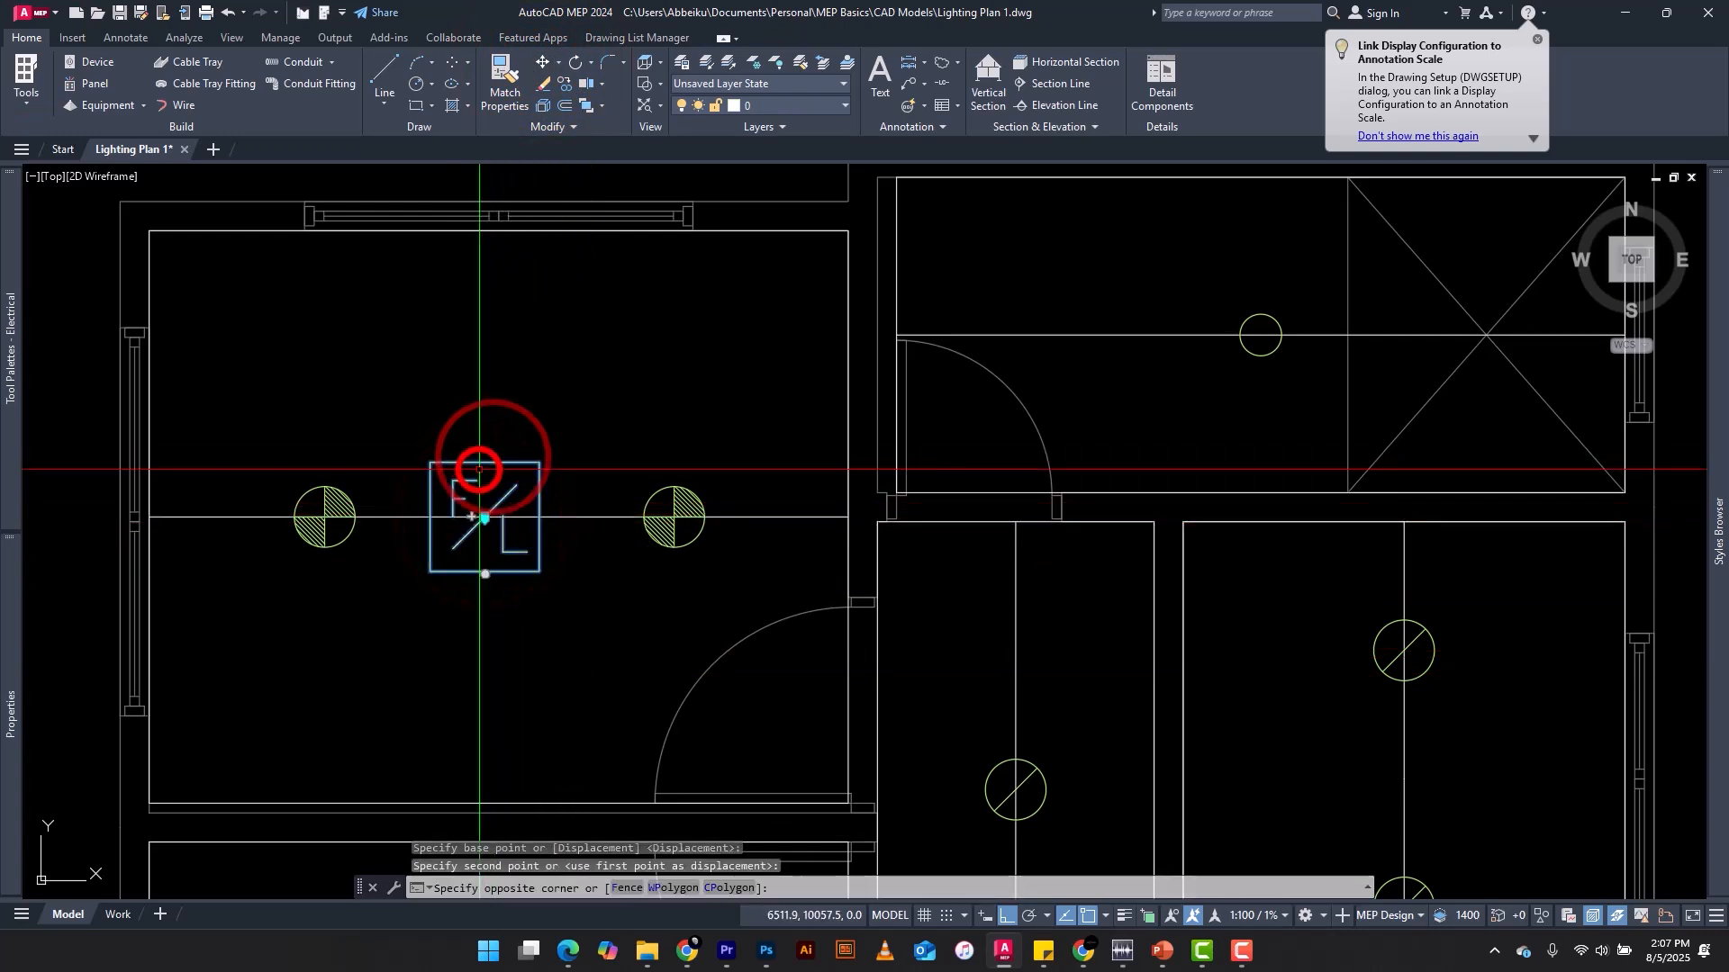
pyautogui.click(401, 171)
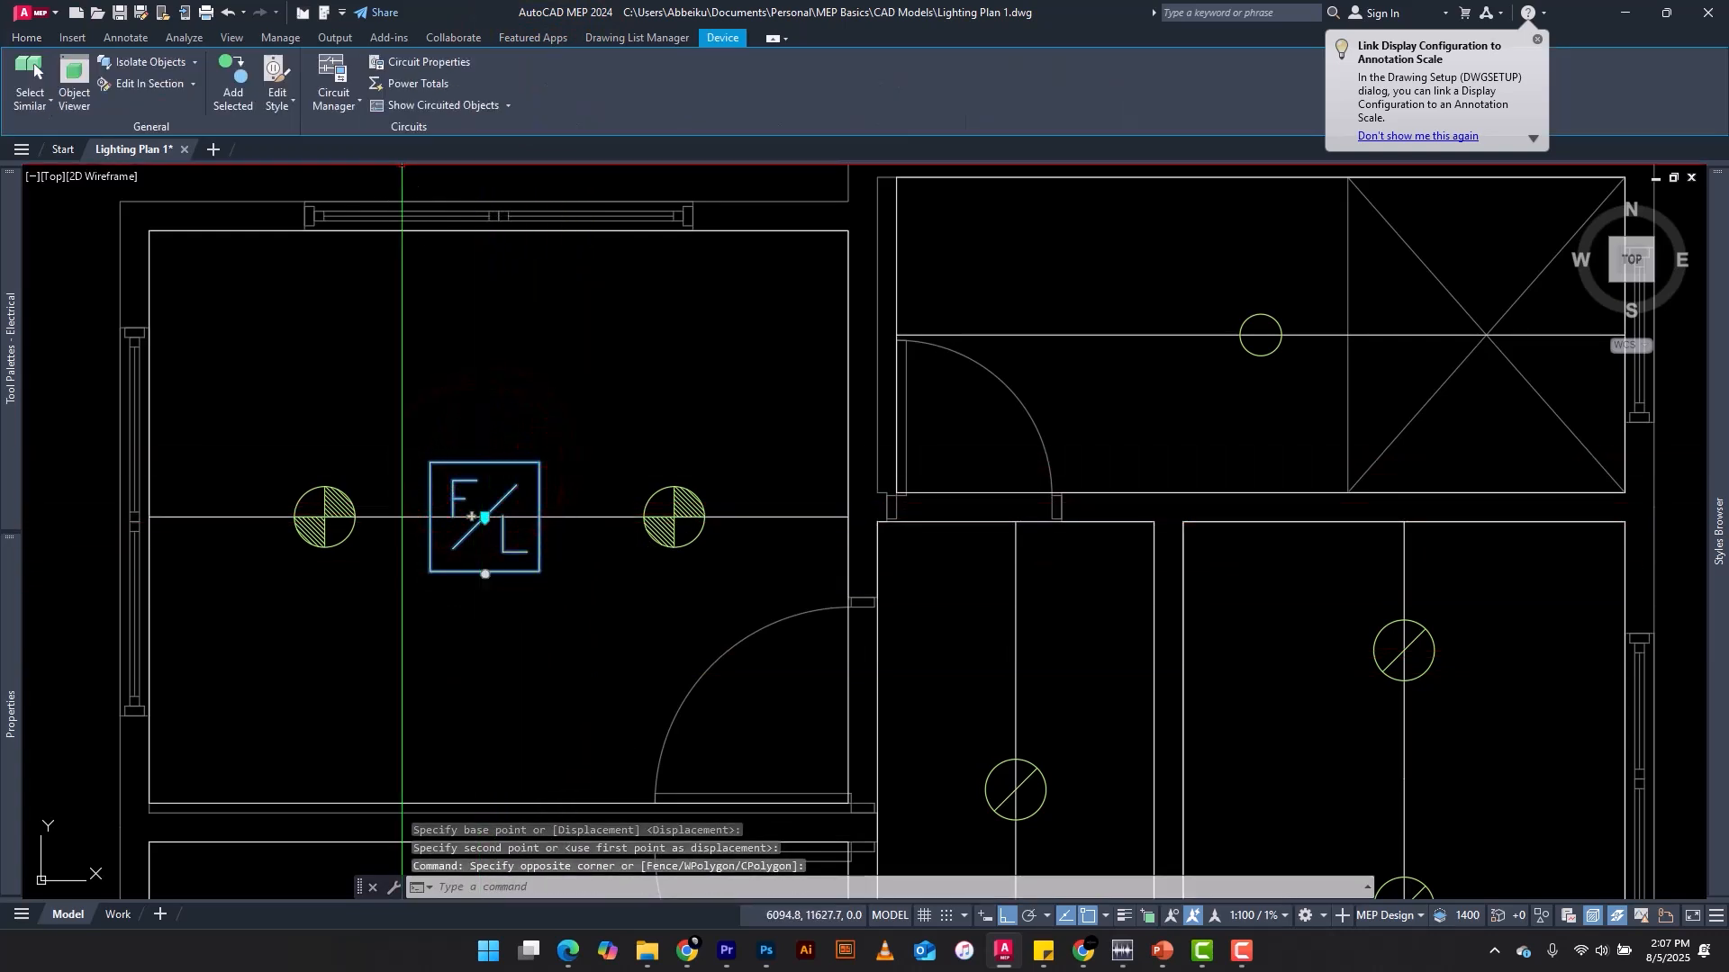
pyautogui.click(236, 79)
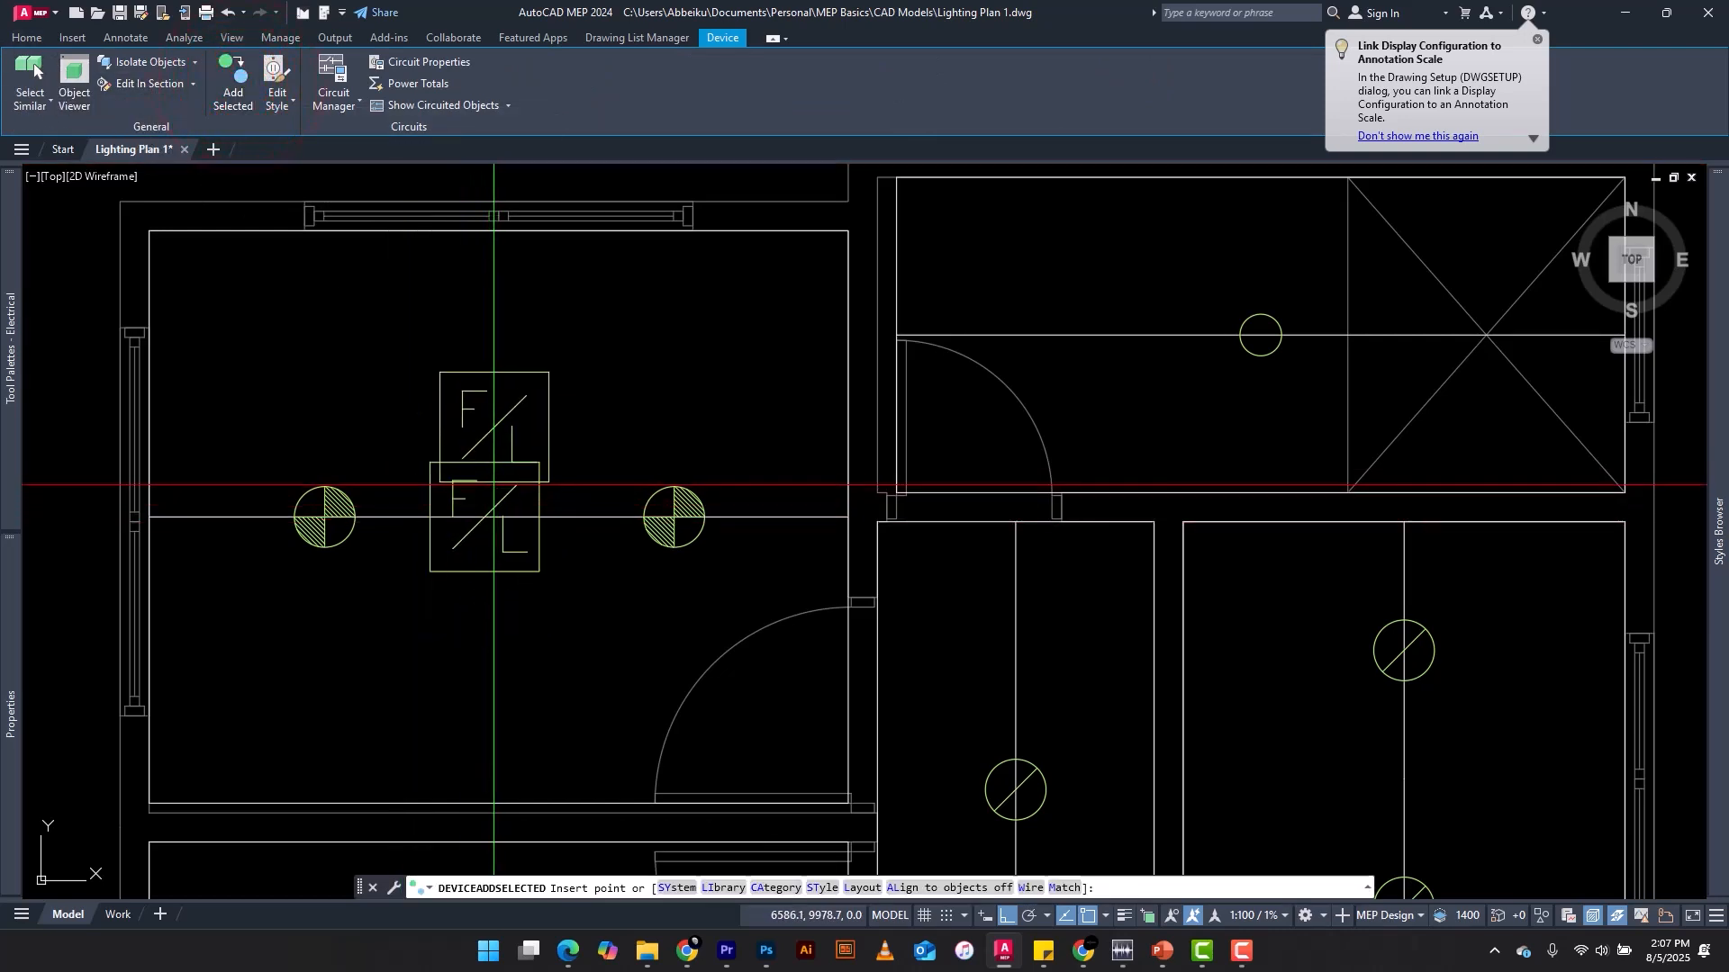
pyautogui.press('Escape')
pyautogui.press('Escape')
pyautogui.press('Escape')
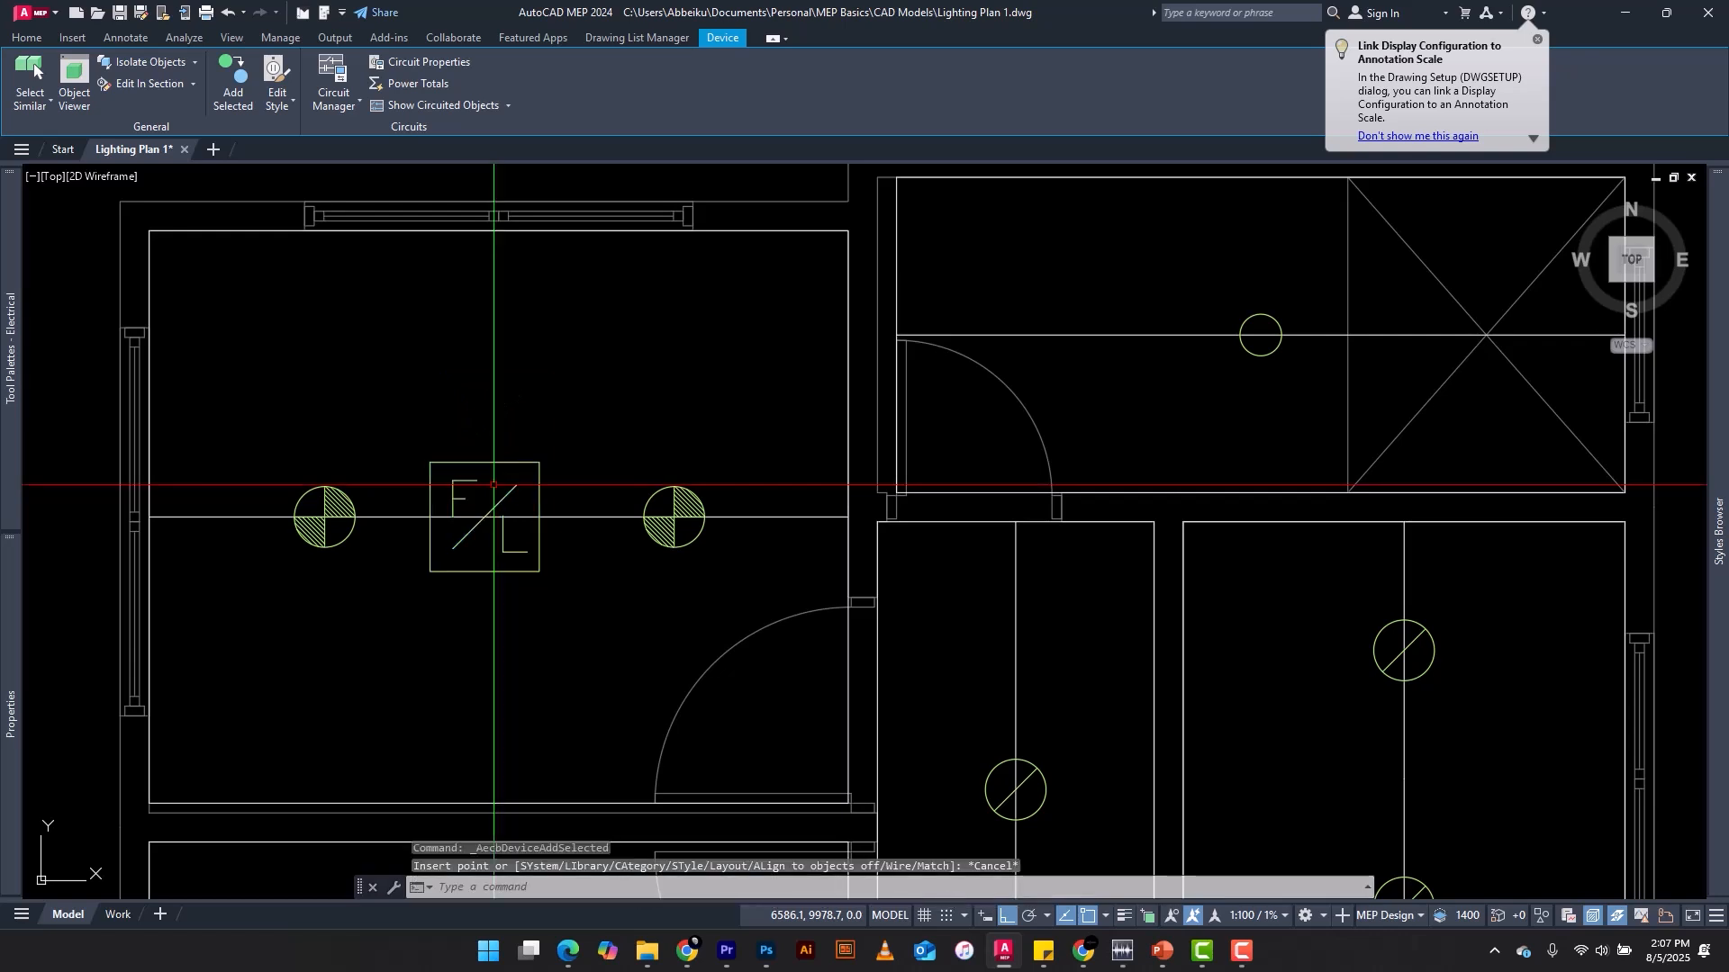
# Step: Copy the Fan-Light device from its centre straight down into the room below, level with and between its two down lights
pyautogui.click(555, 360)
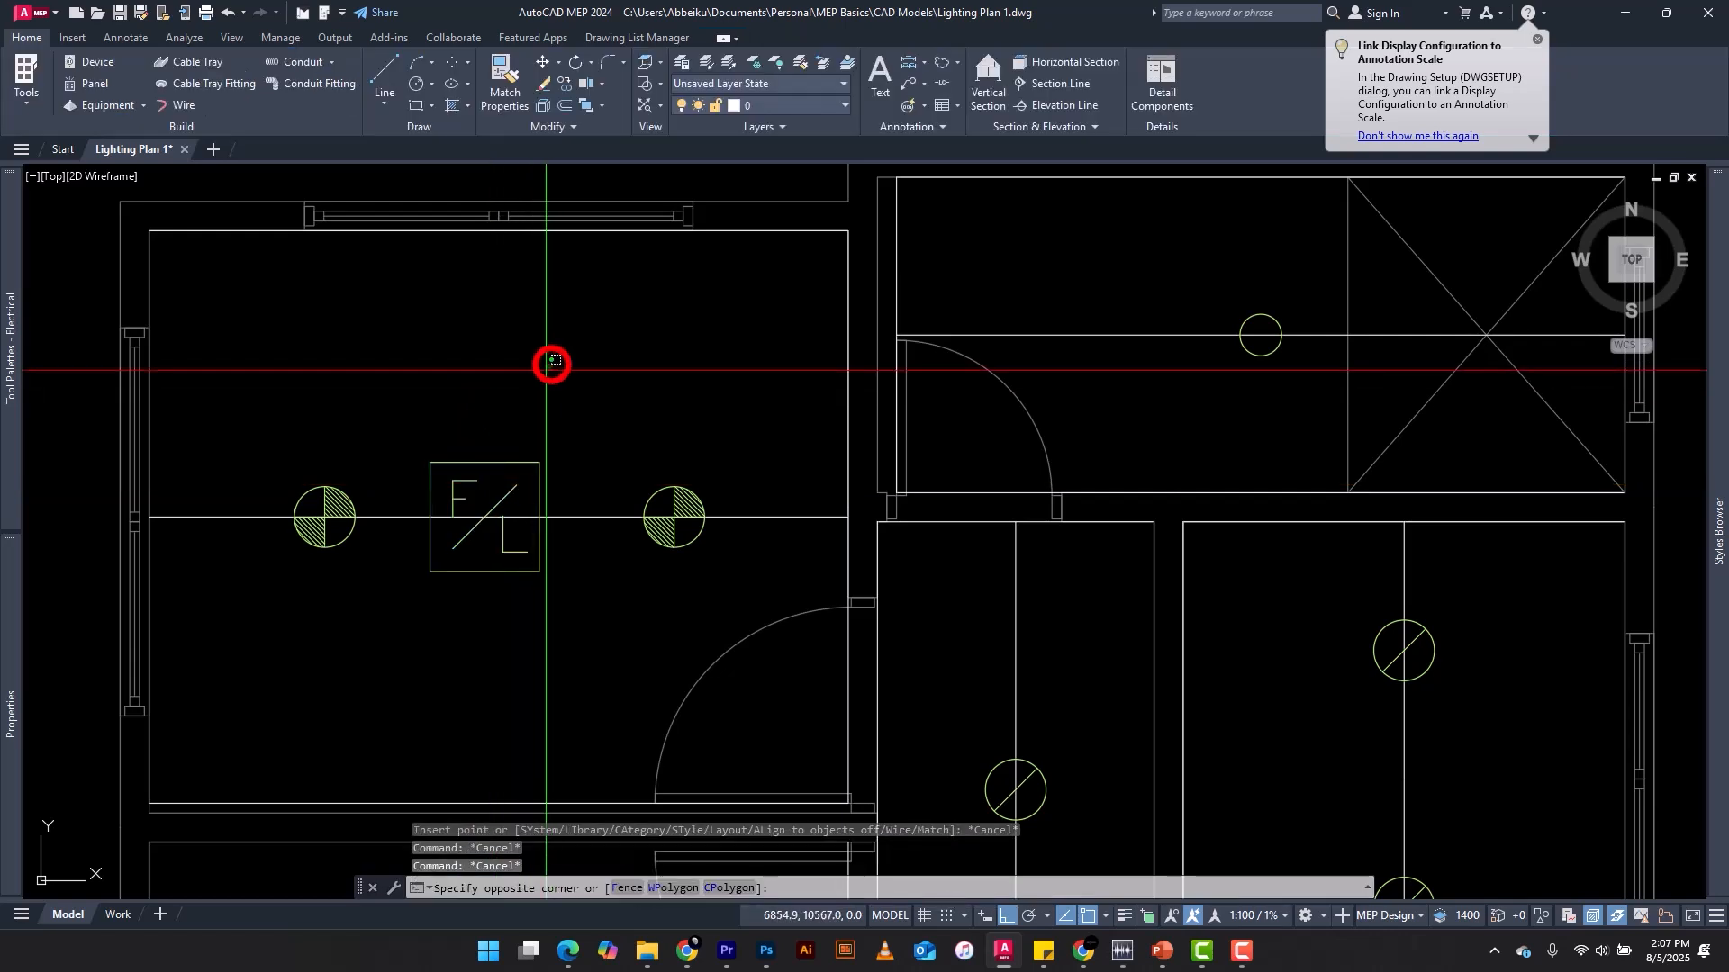
pyautogui.click(460, 471)
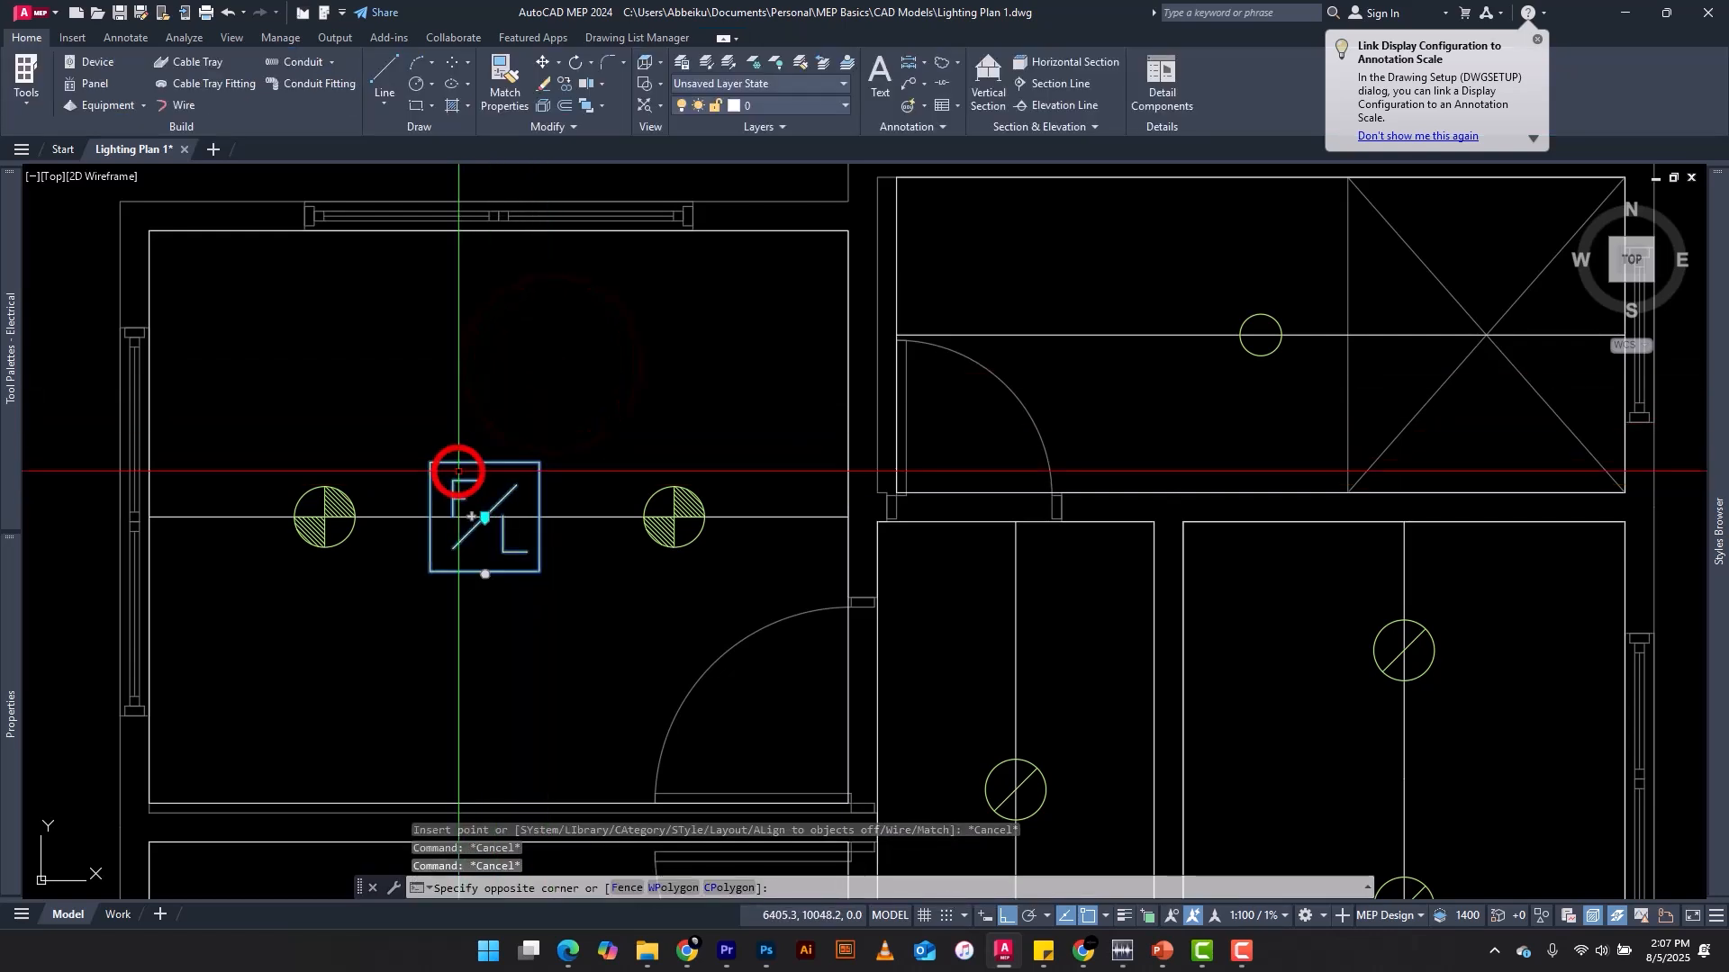
pyautogui.click(29, 37)
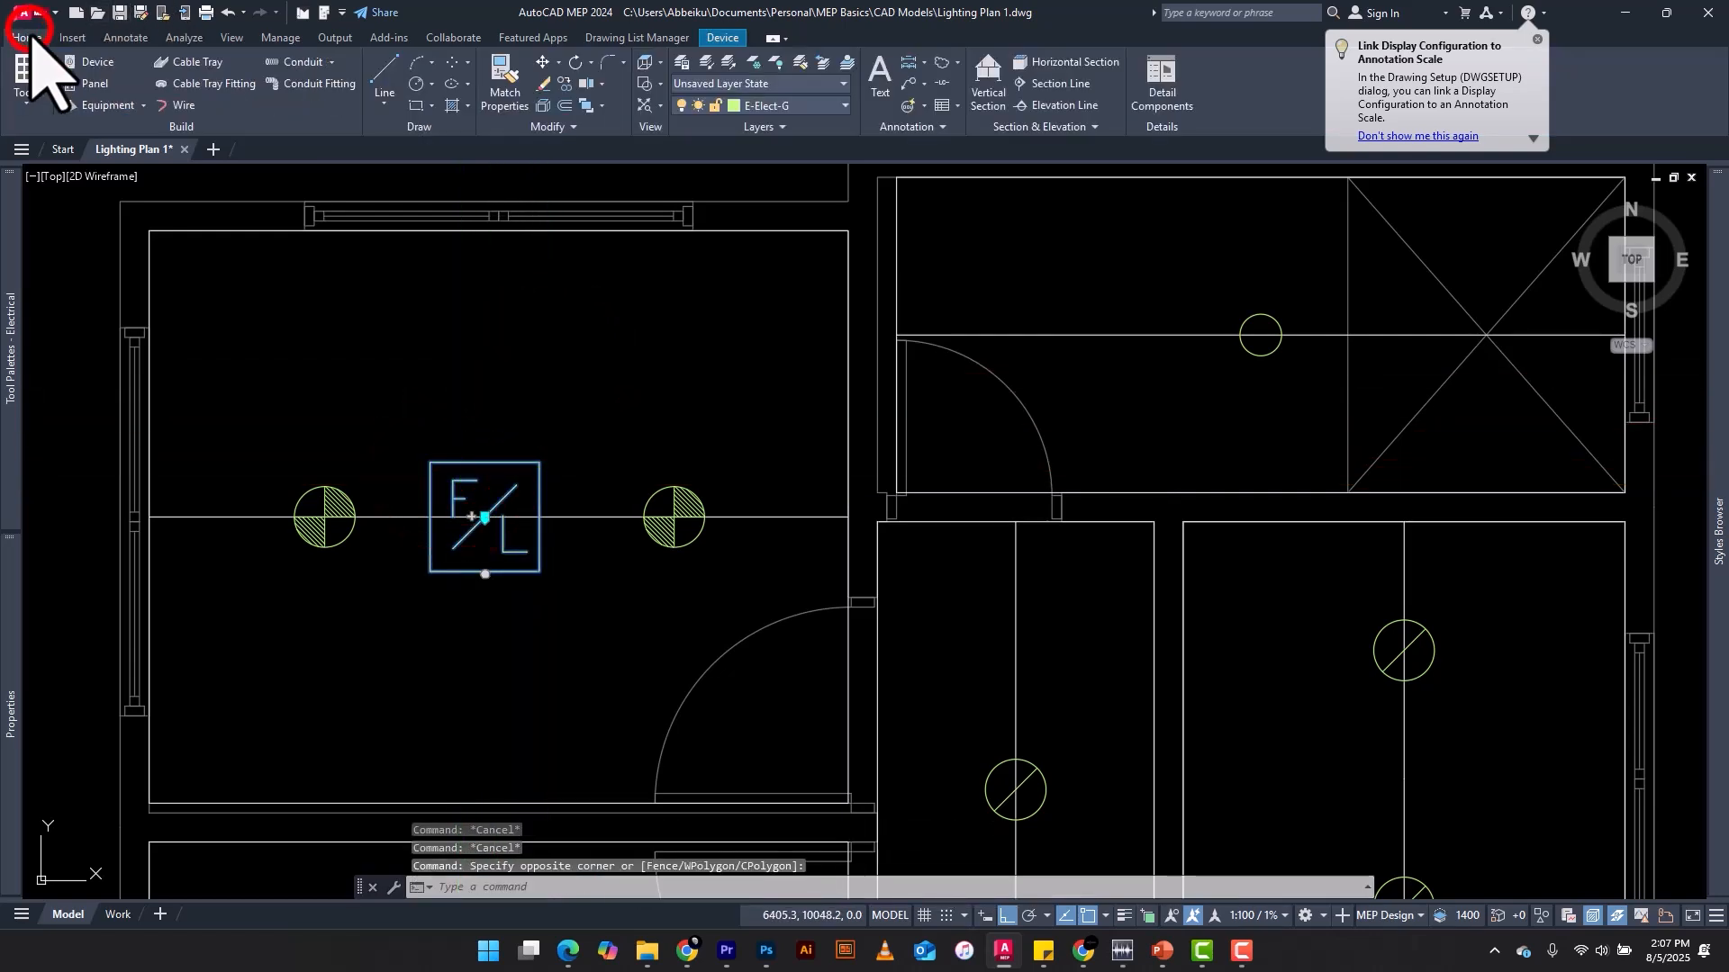
pyautogui.click(564, 83)
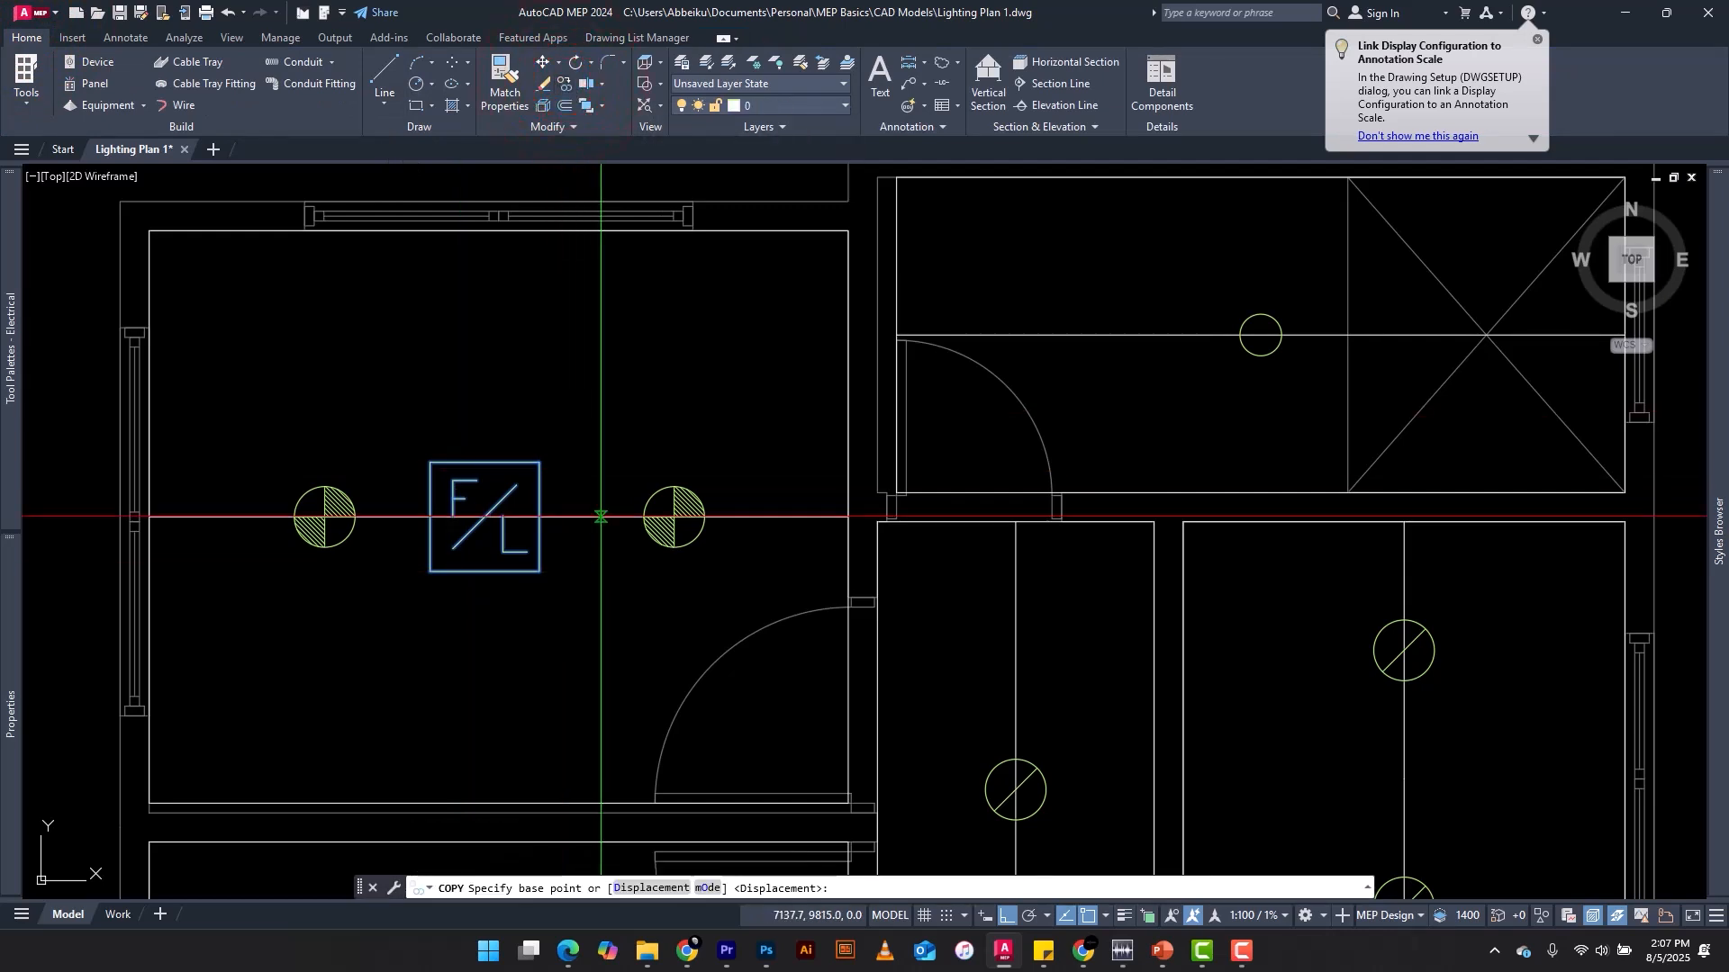
pyautogui.click(485, 516)
pyautogui.scroll(-4, 549, 517)
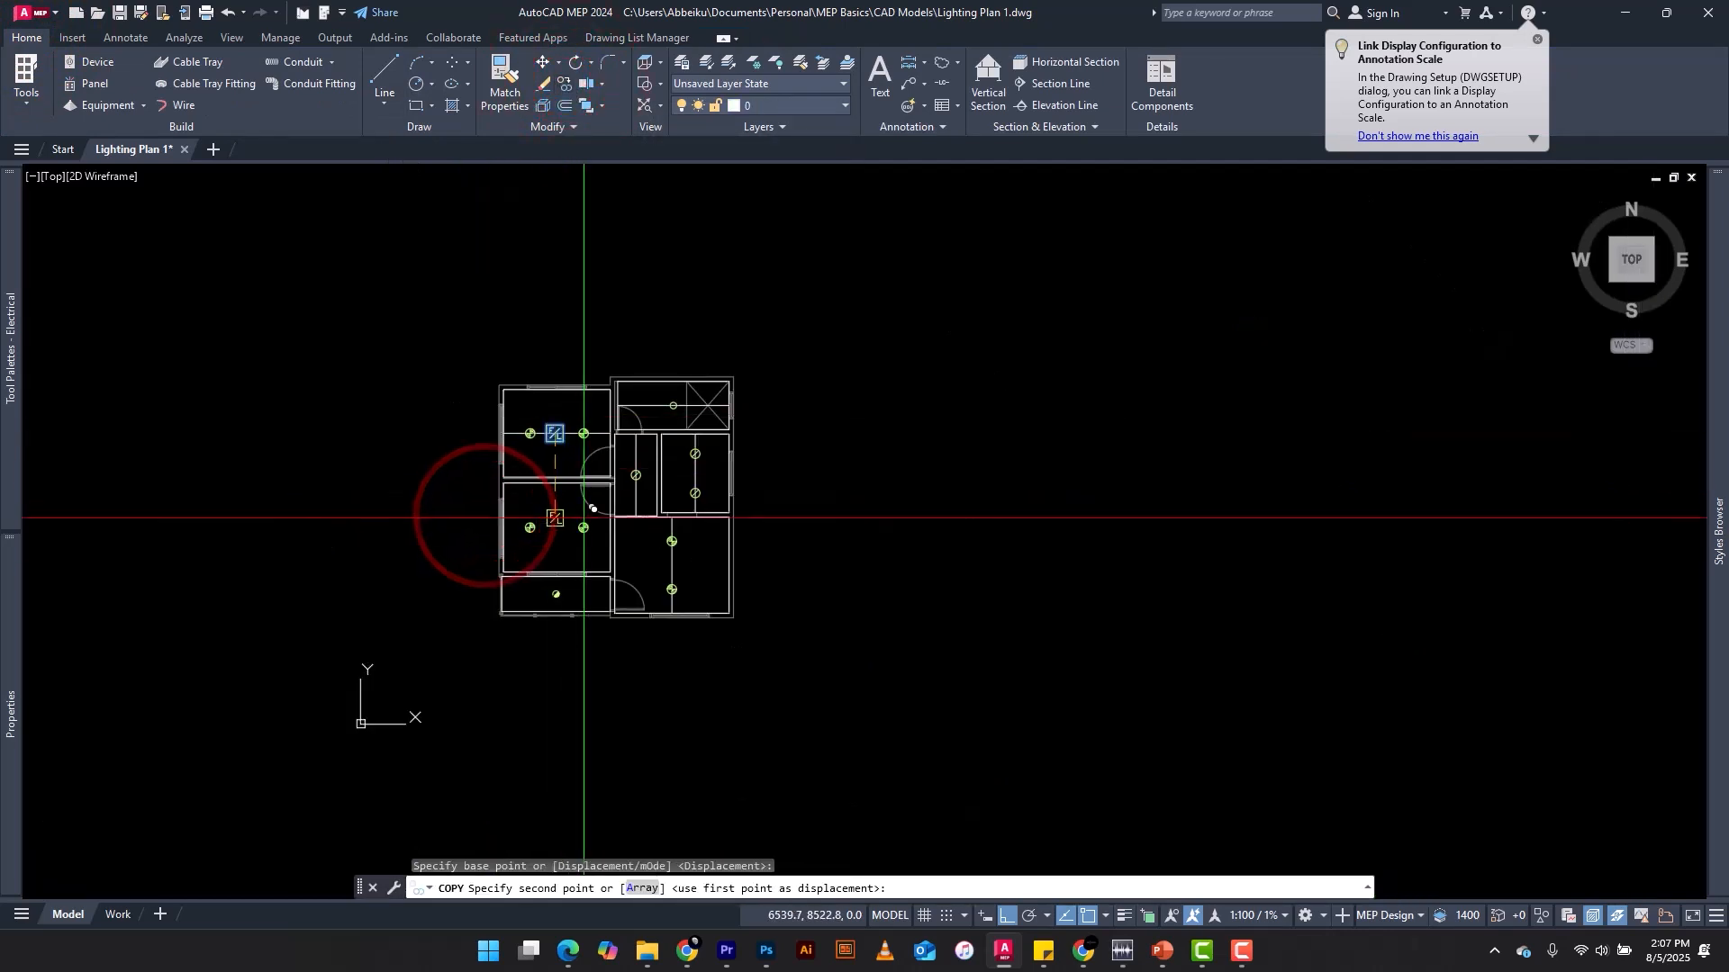
pyautogui.scroll(4, 576, 504)
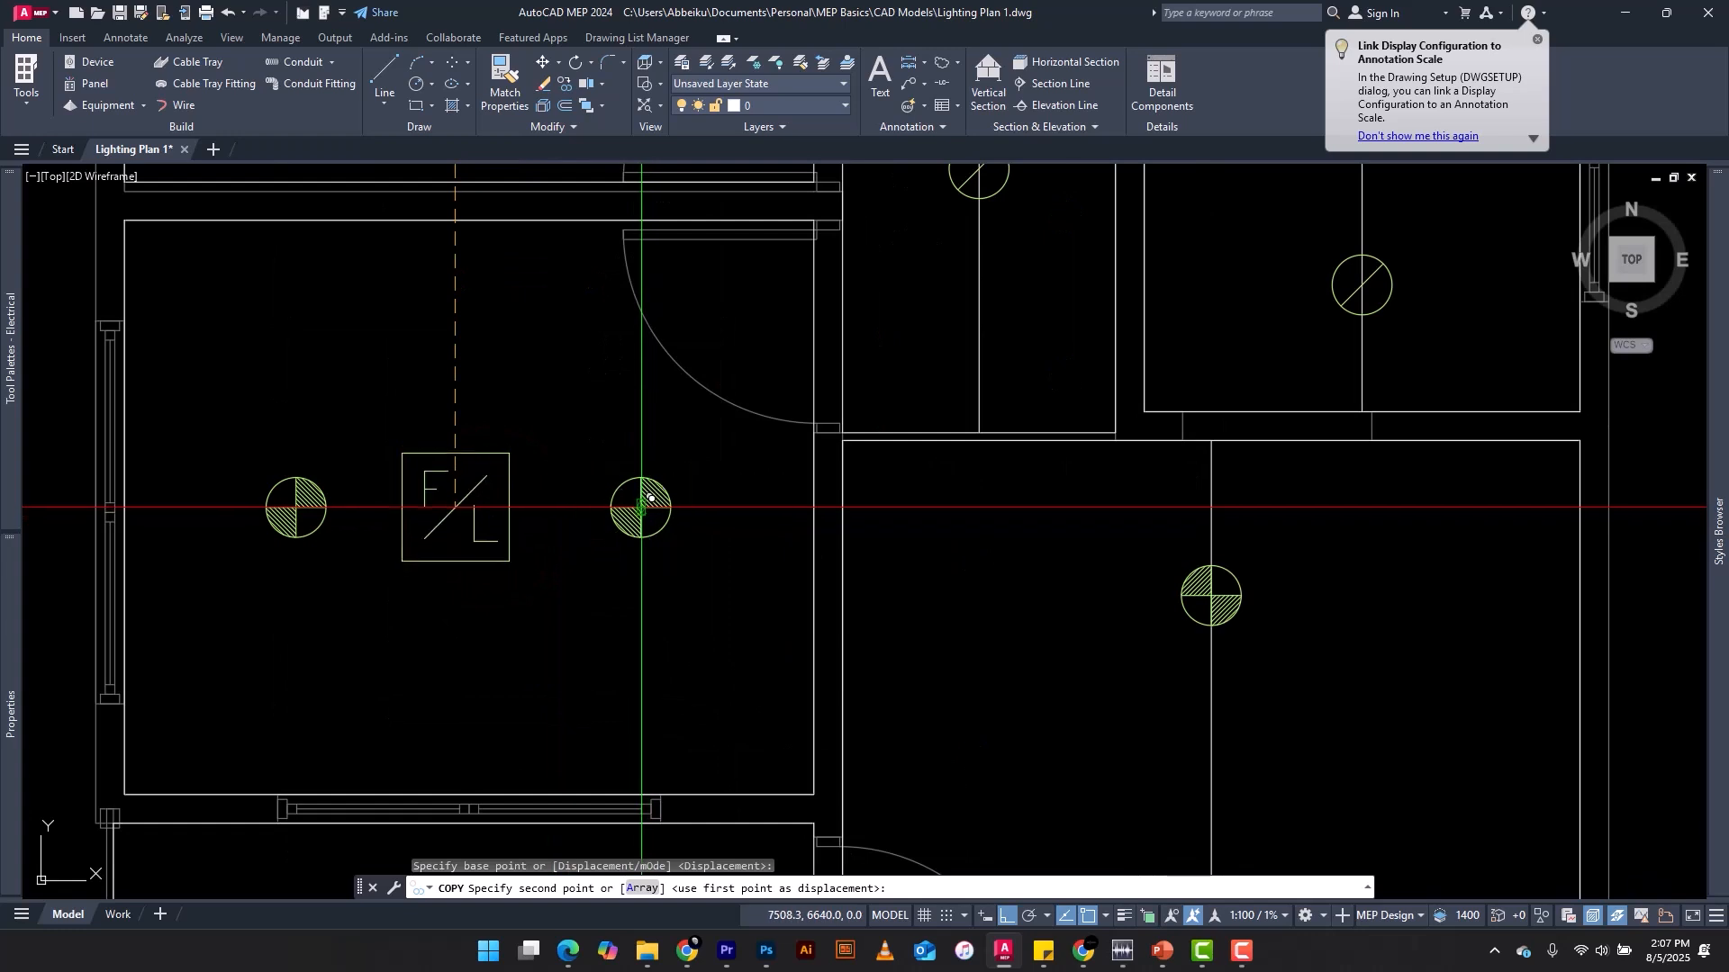
pyautogui.scroll(-5, 650, 498)
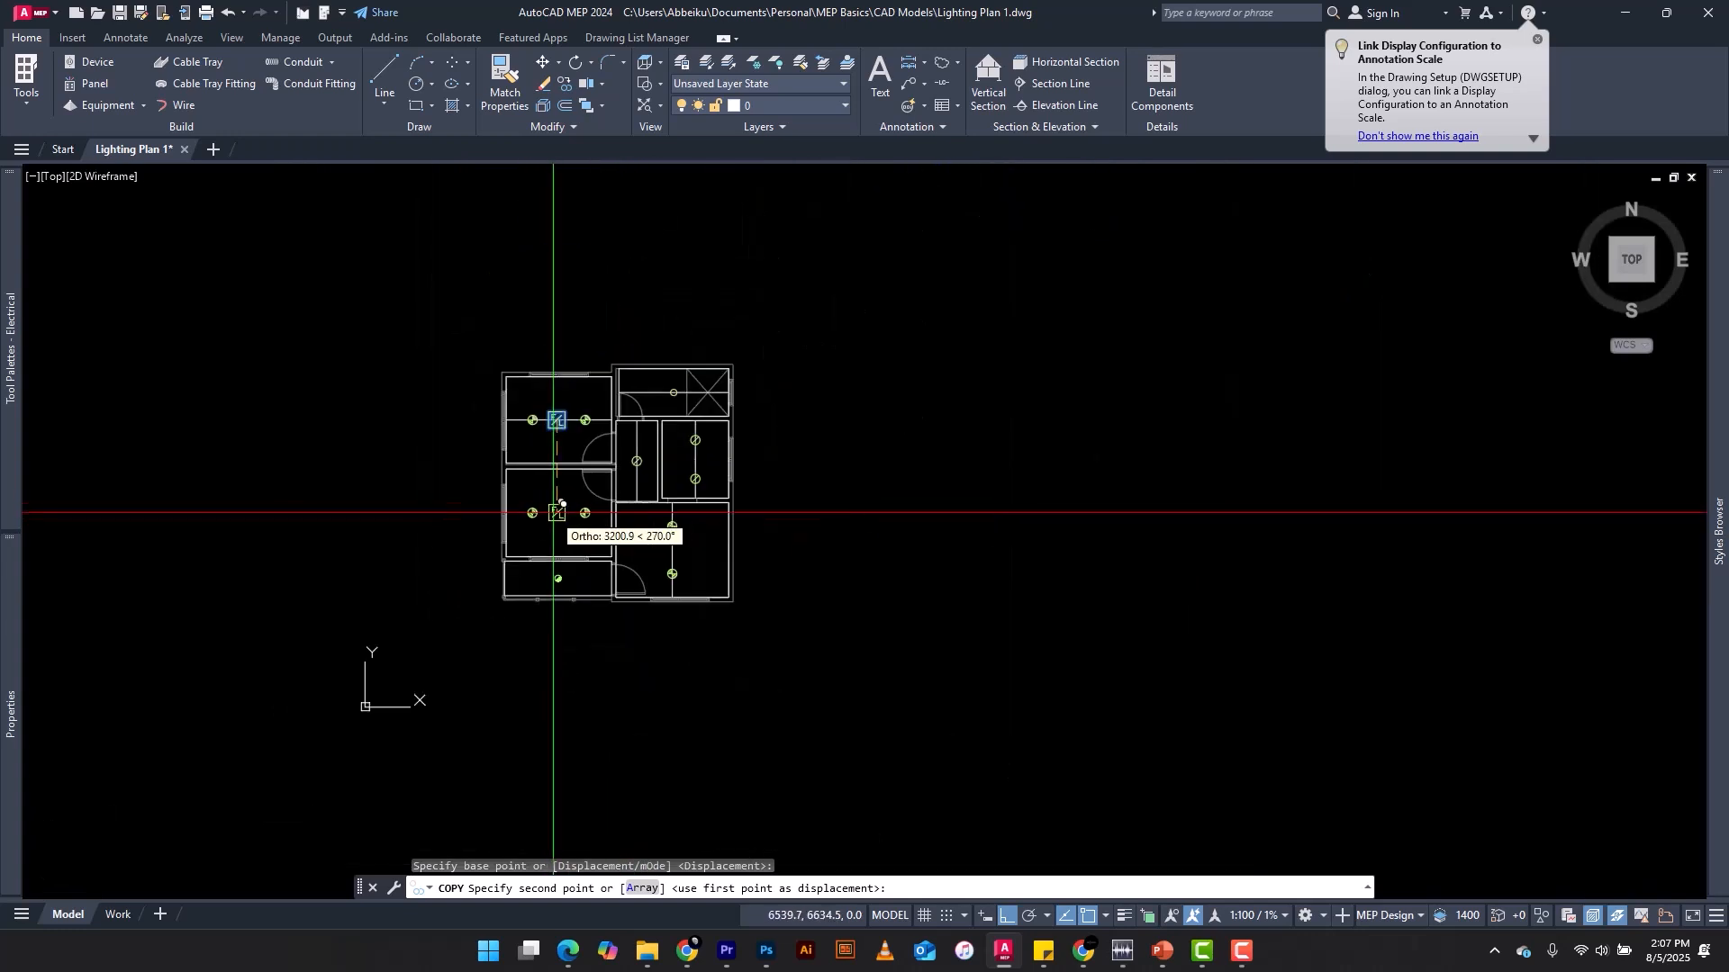
pyautogui.scroll(2, 559, 494)
pyautogui.scroll(-4, 560, 486)
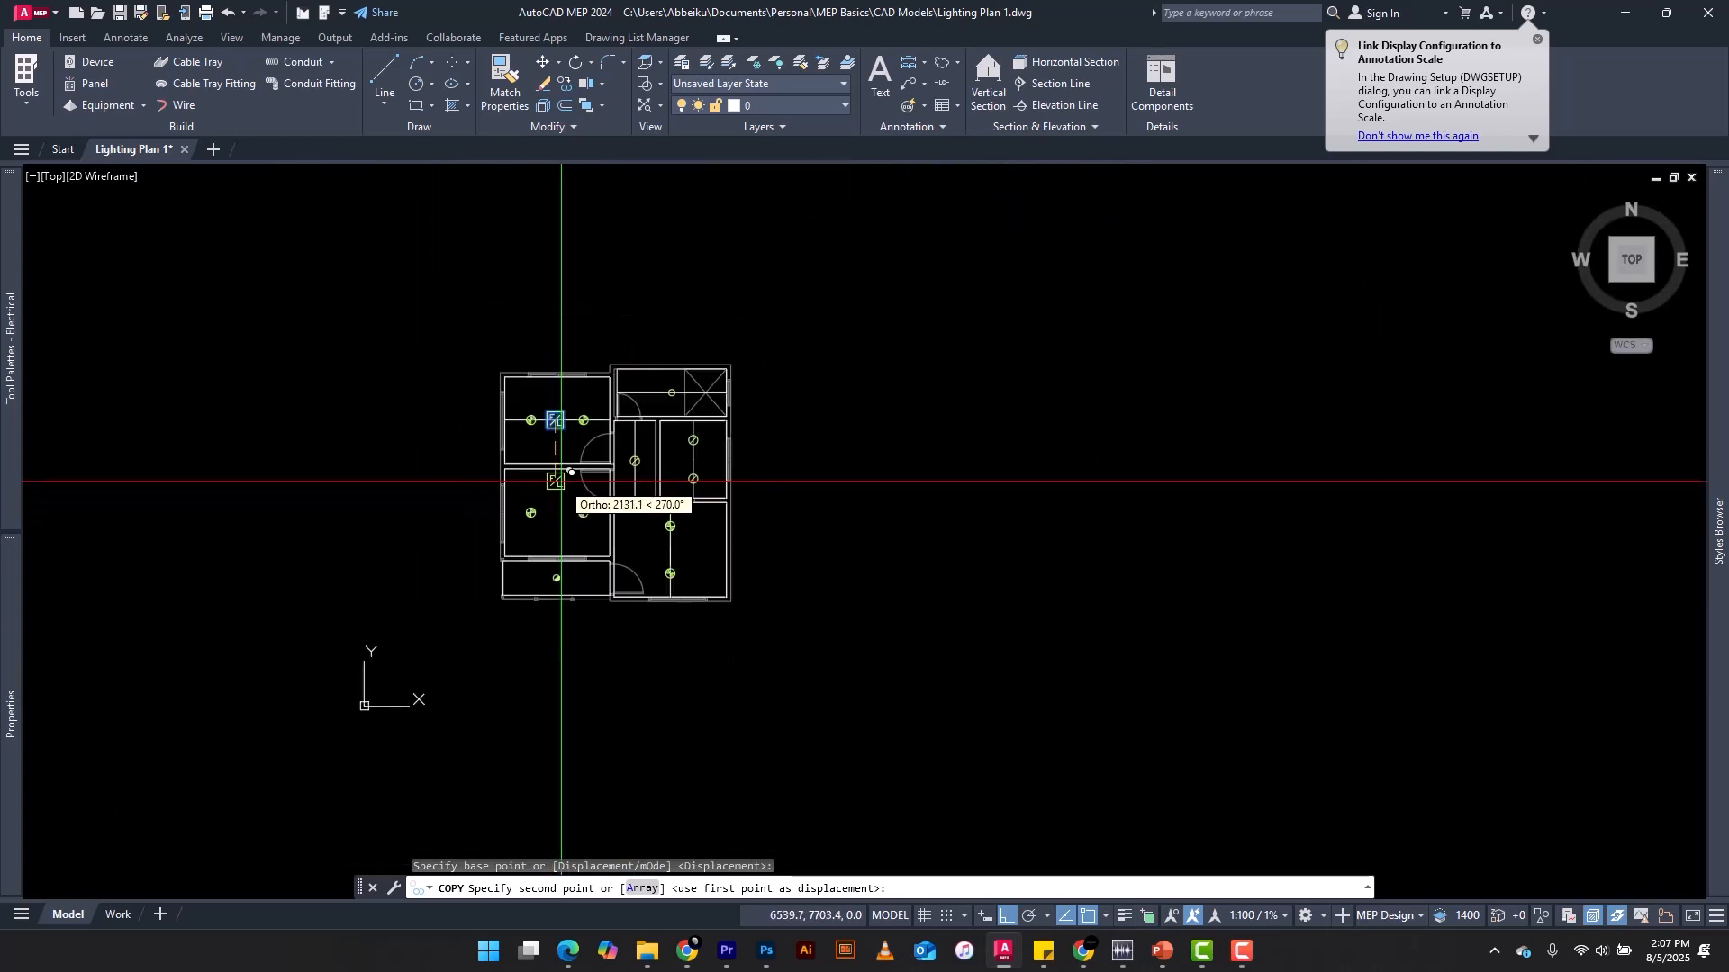
pyautogui.click(566, 501)
pyautogui.scroll(5, 567, 500)
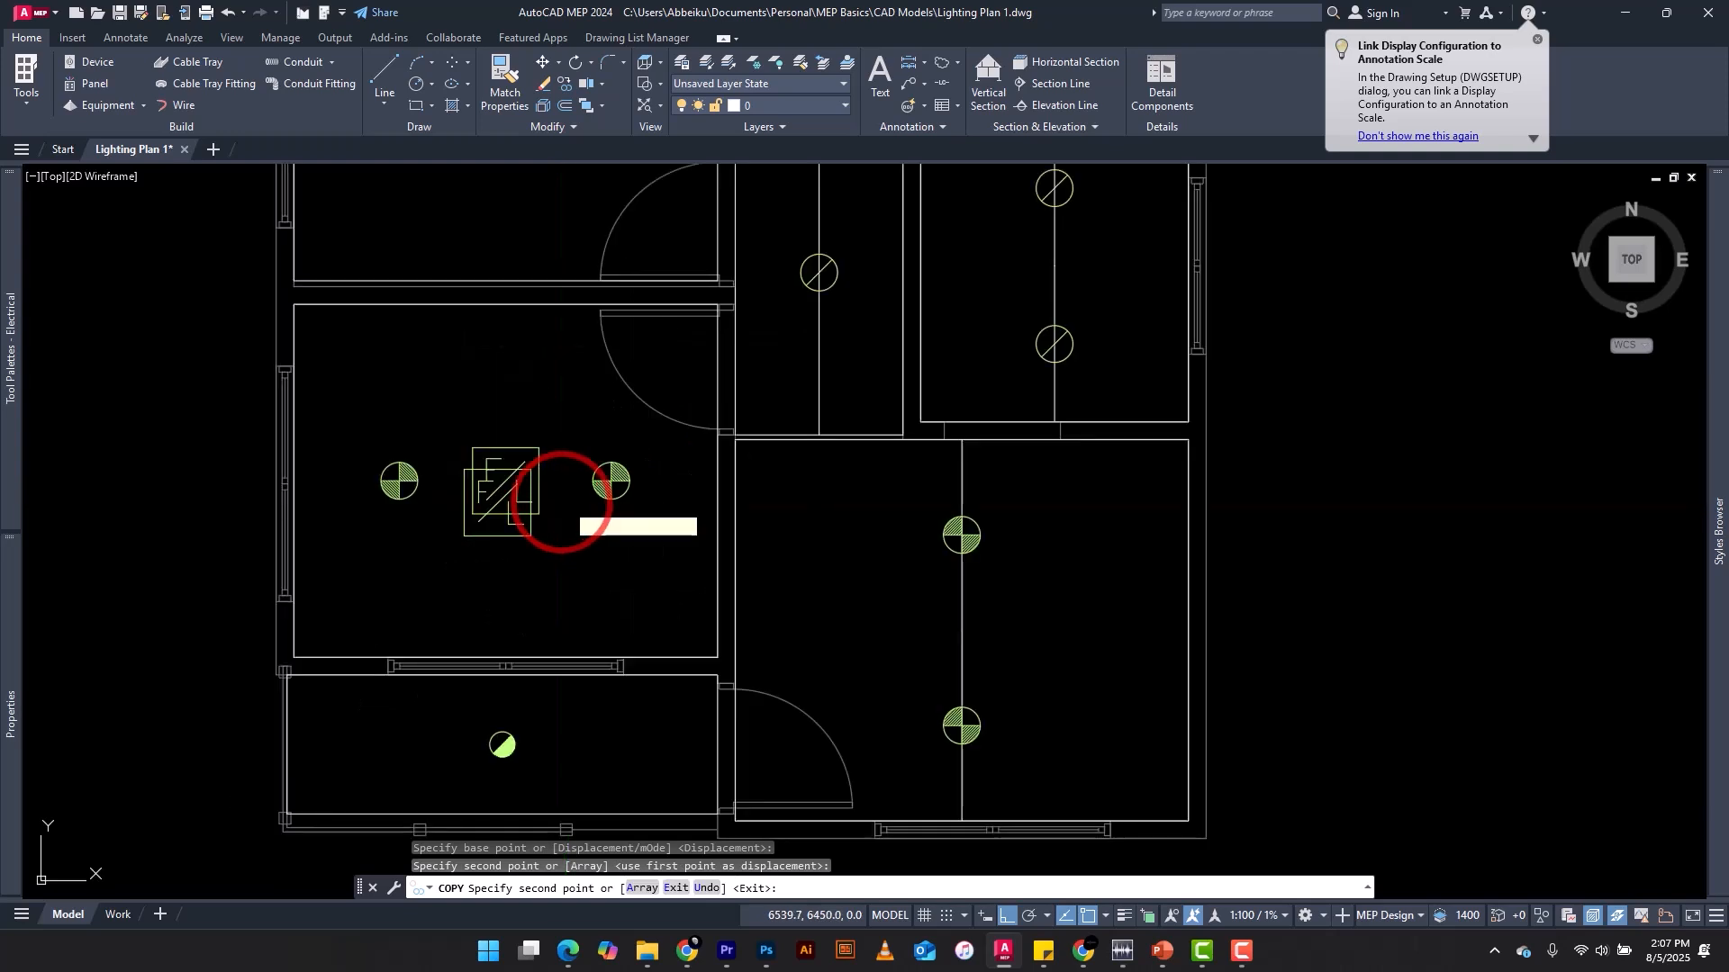
pyautogui.press('Escape')
# Step: Copy the middle-left room's Fan-Light device to the midpoint of the lower-right room's vertical centre line, between the two down lights
pyautogui.scroll(-4, 565, 502)
pyautogui.click(444, 425)
pyautogui.click(402, 483)
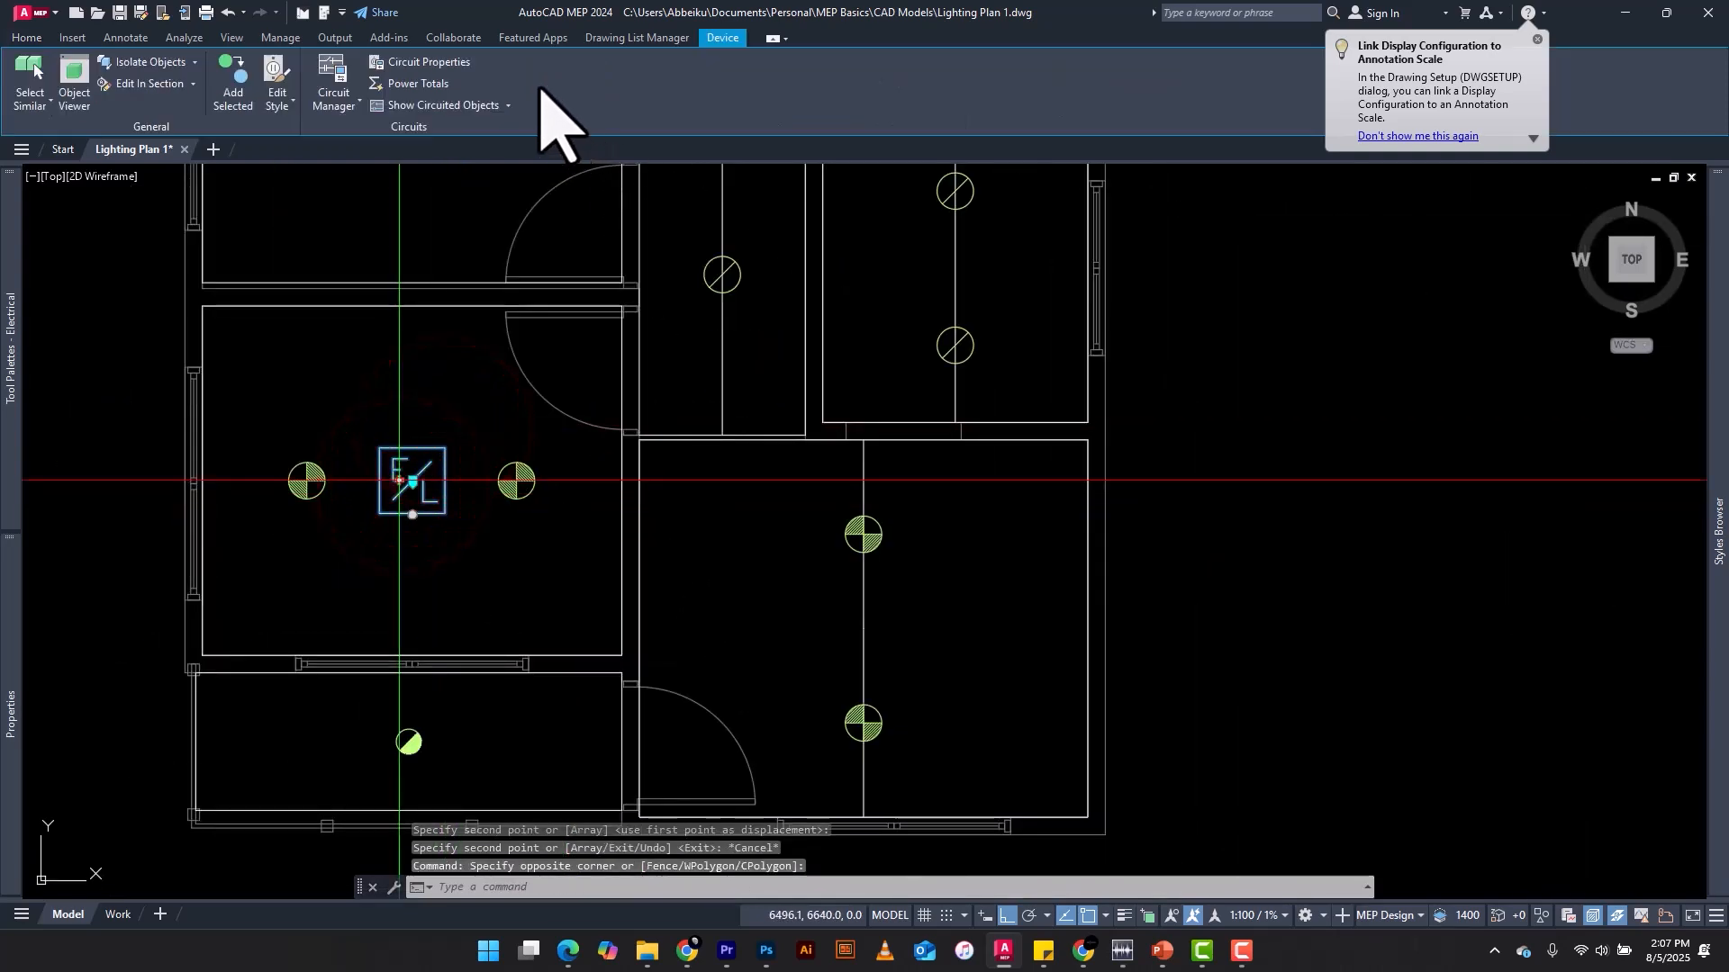
pyautogui.click(36, 38)
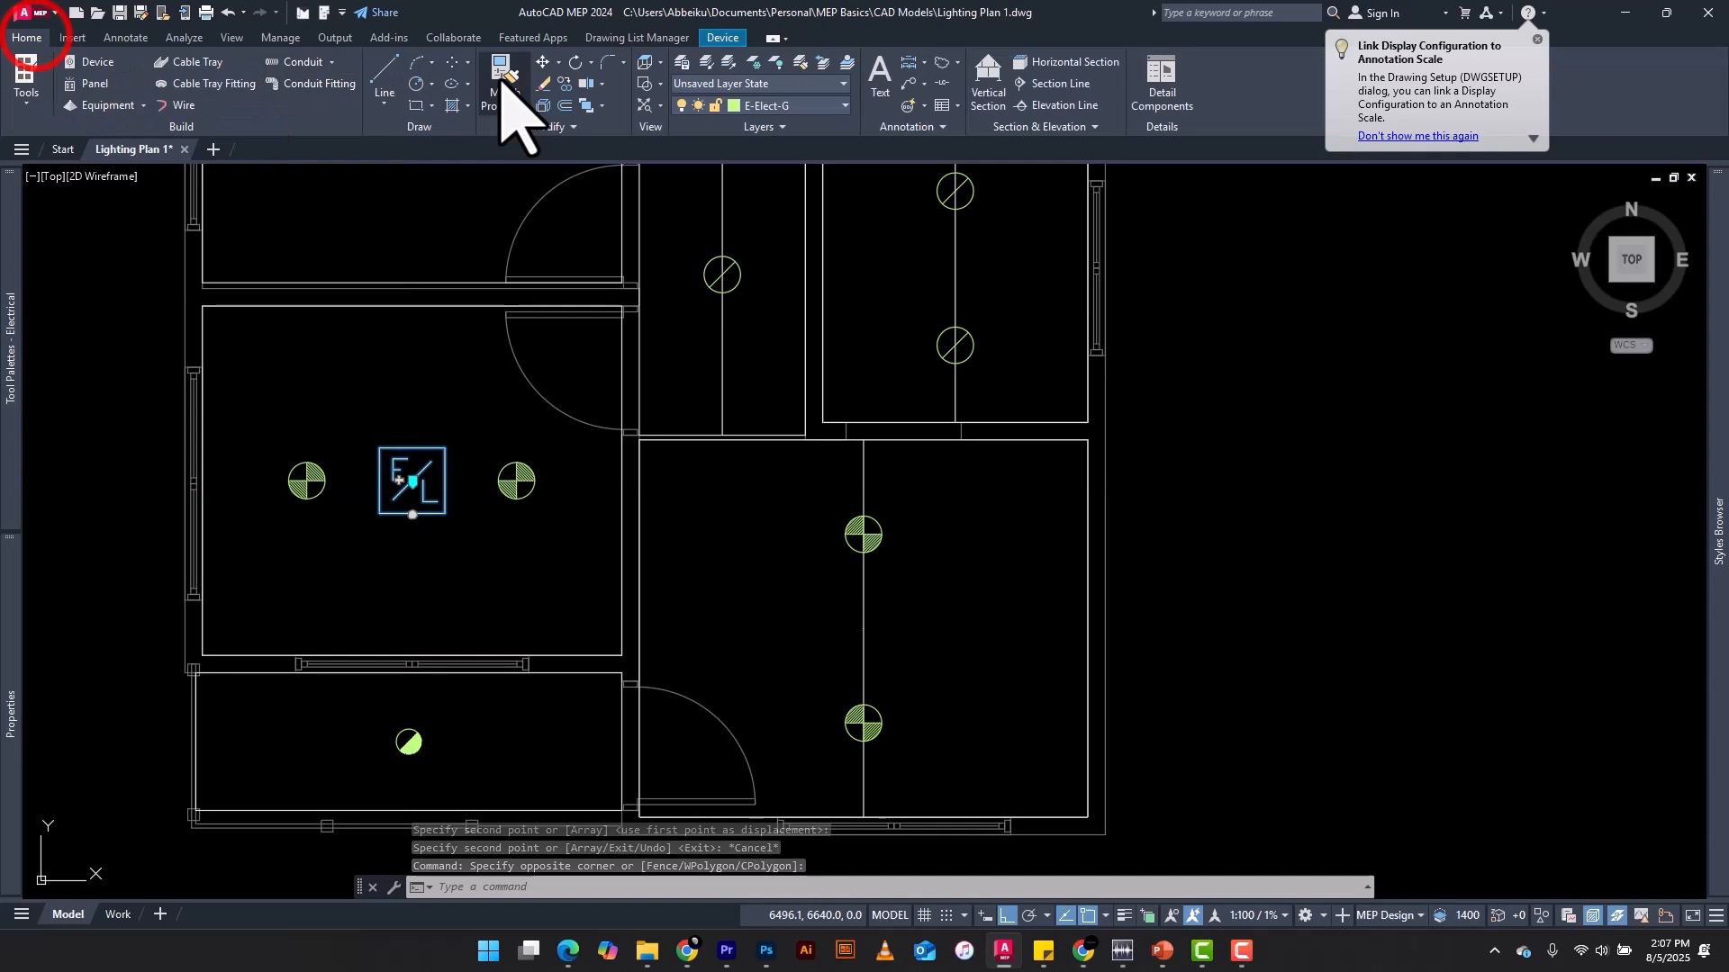
pyautogui.click(565, 83)
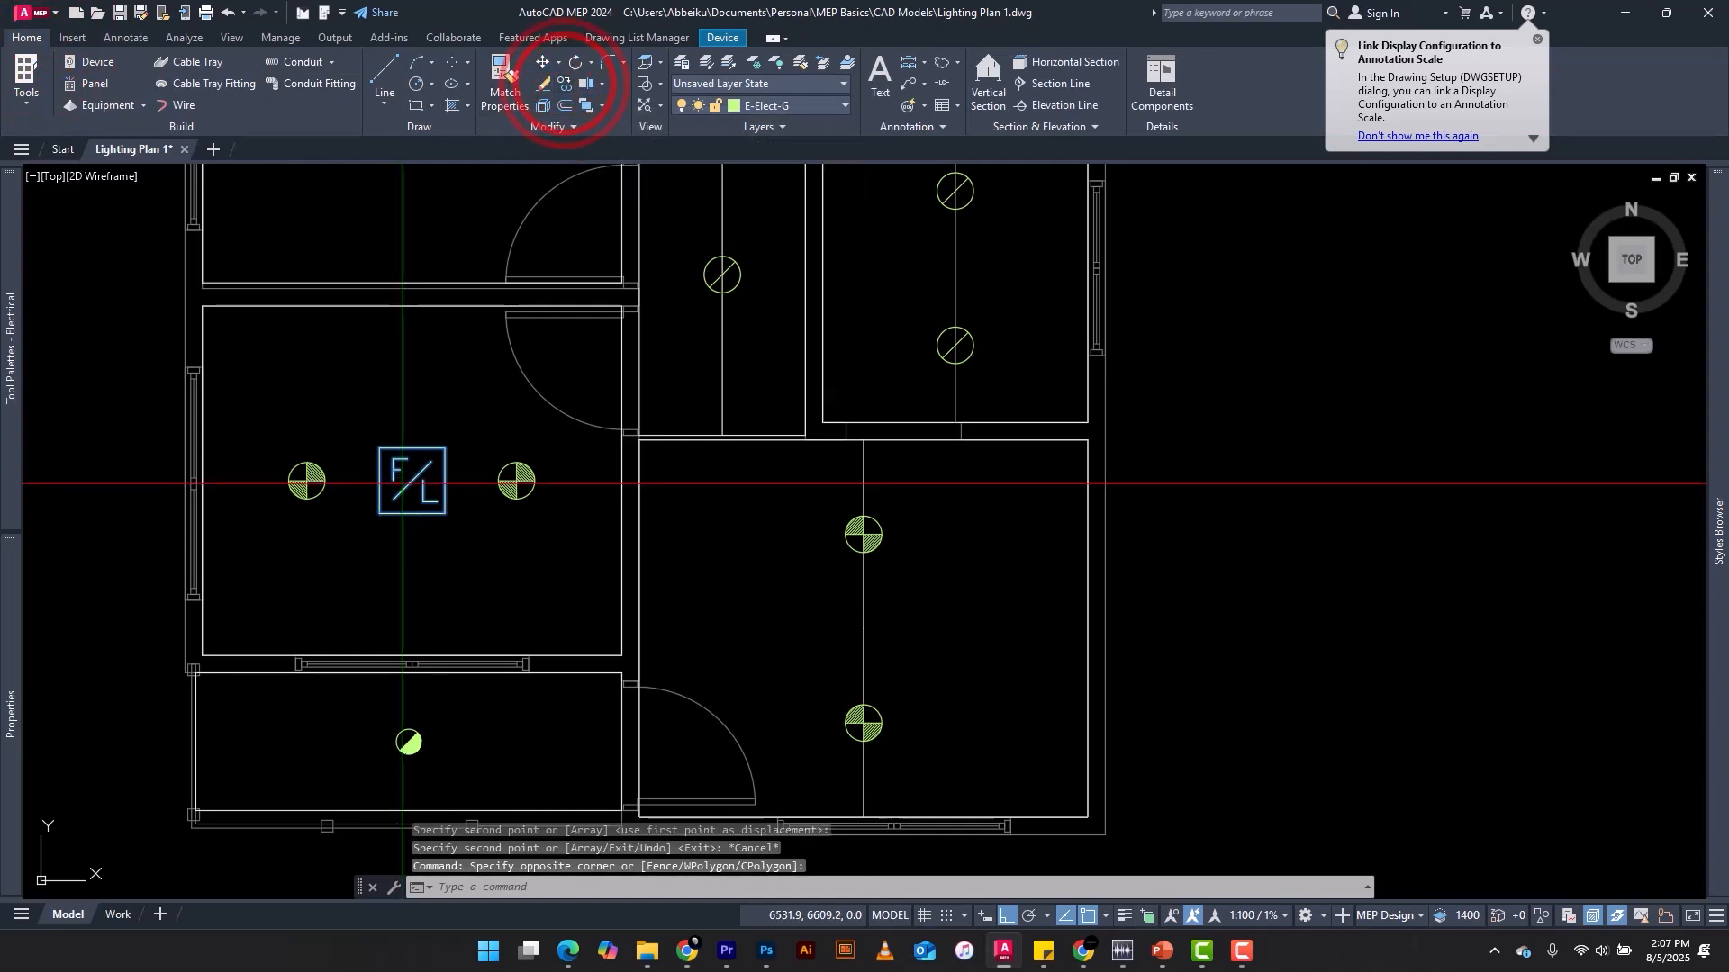
pyautogui.click(413, 481)
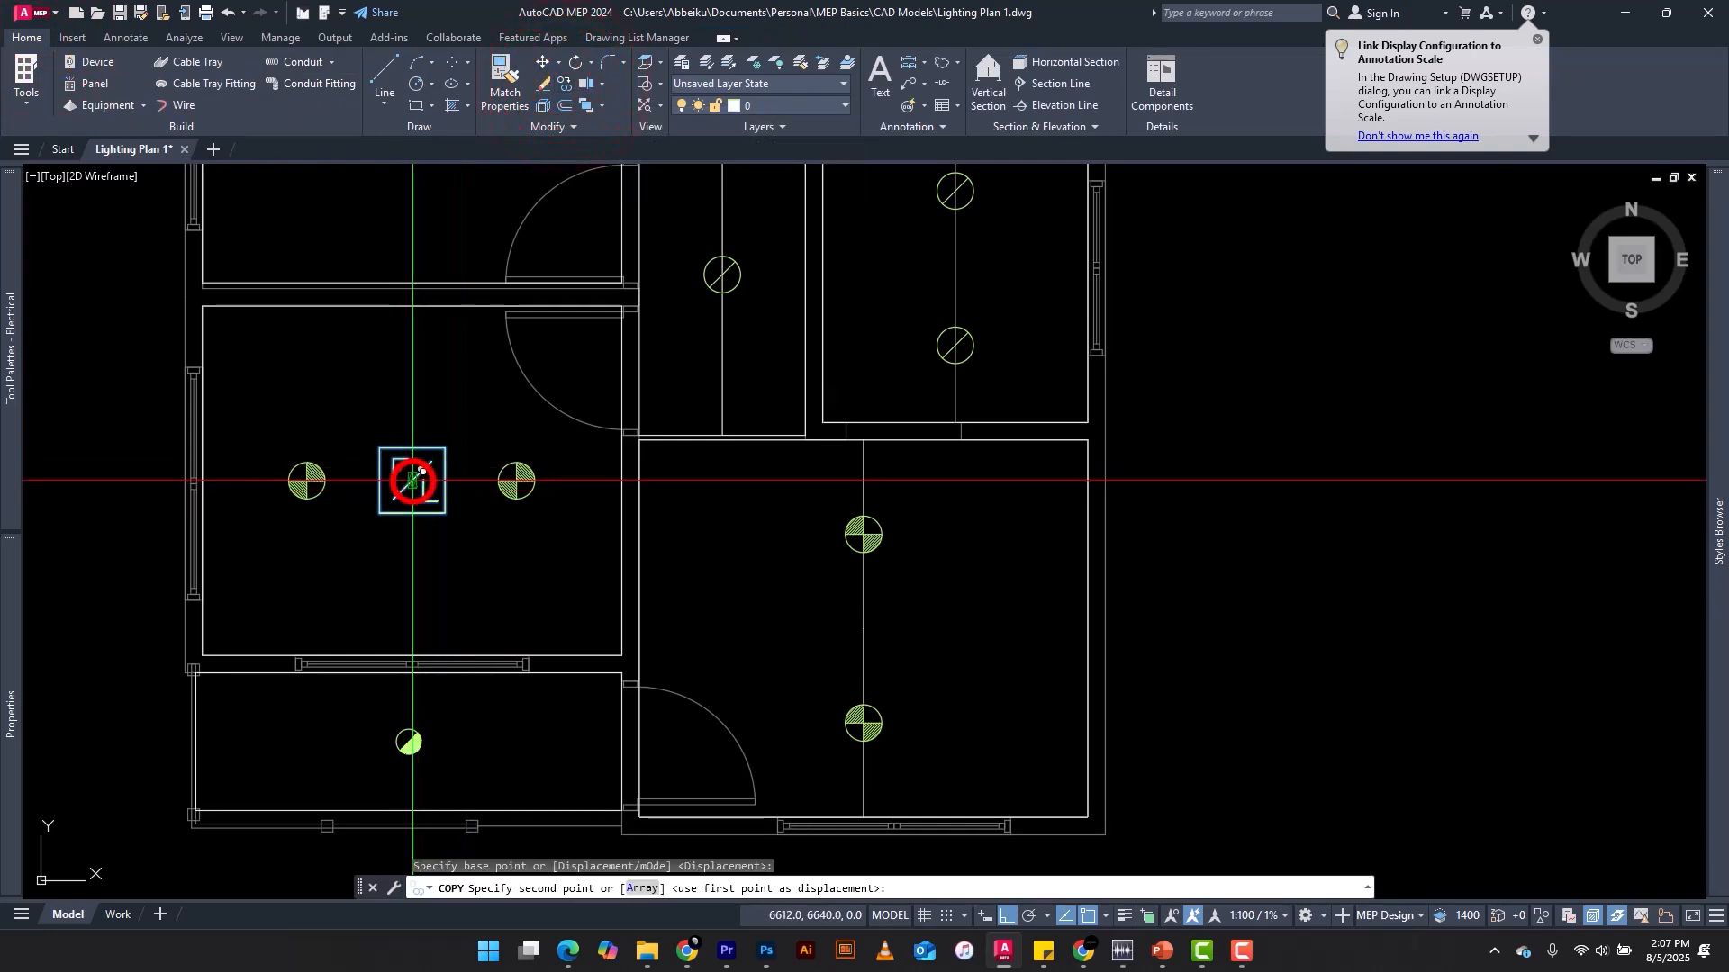
pyautogui.scroll(-4, 405, 482)
pyautogui.scroll(2, 531, 557)
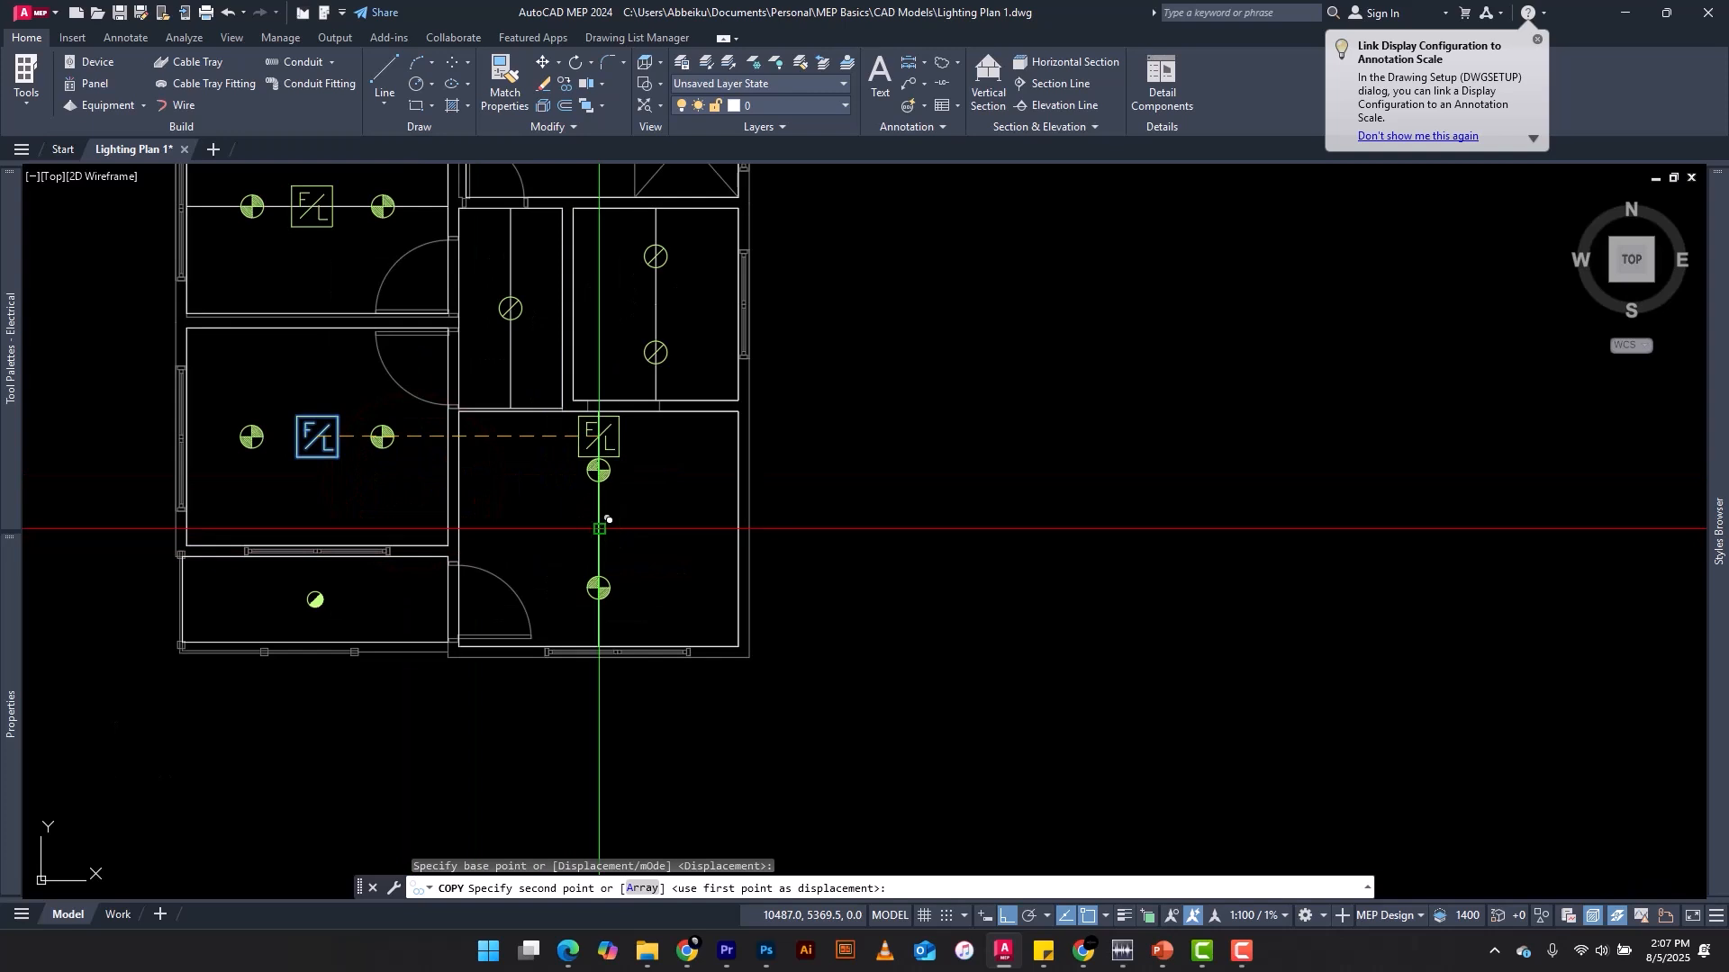
pyautogui.click(598, 528)
pyautogui.scroll(-2, 598, 527)
pyautogui.press('Escape')
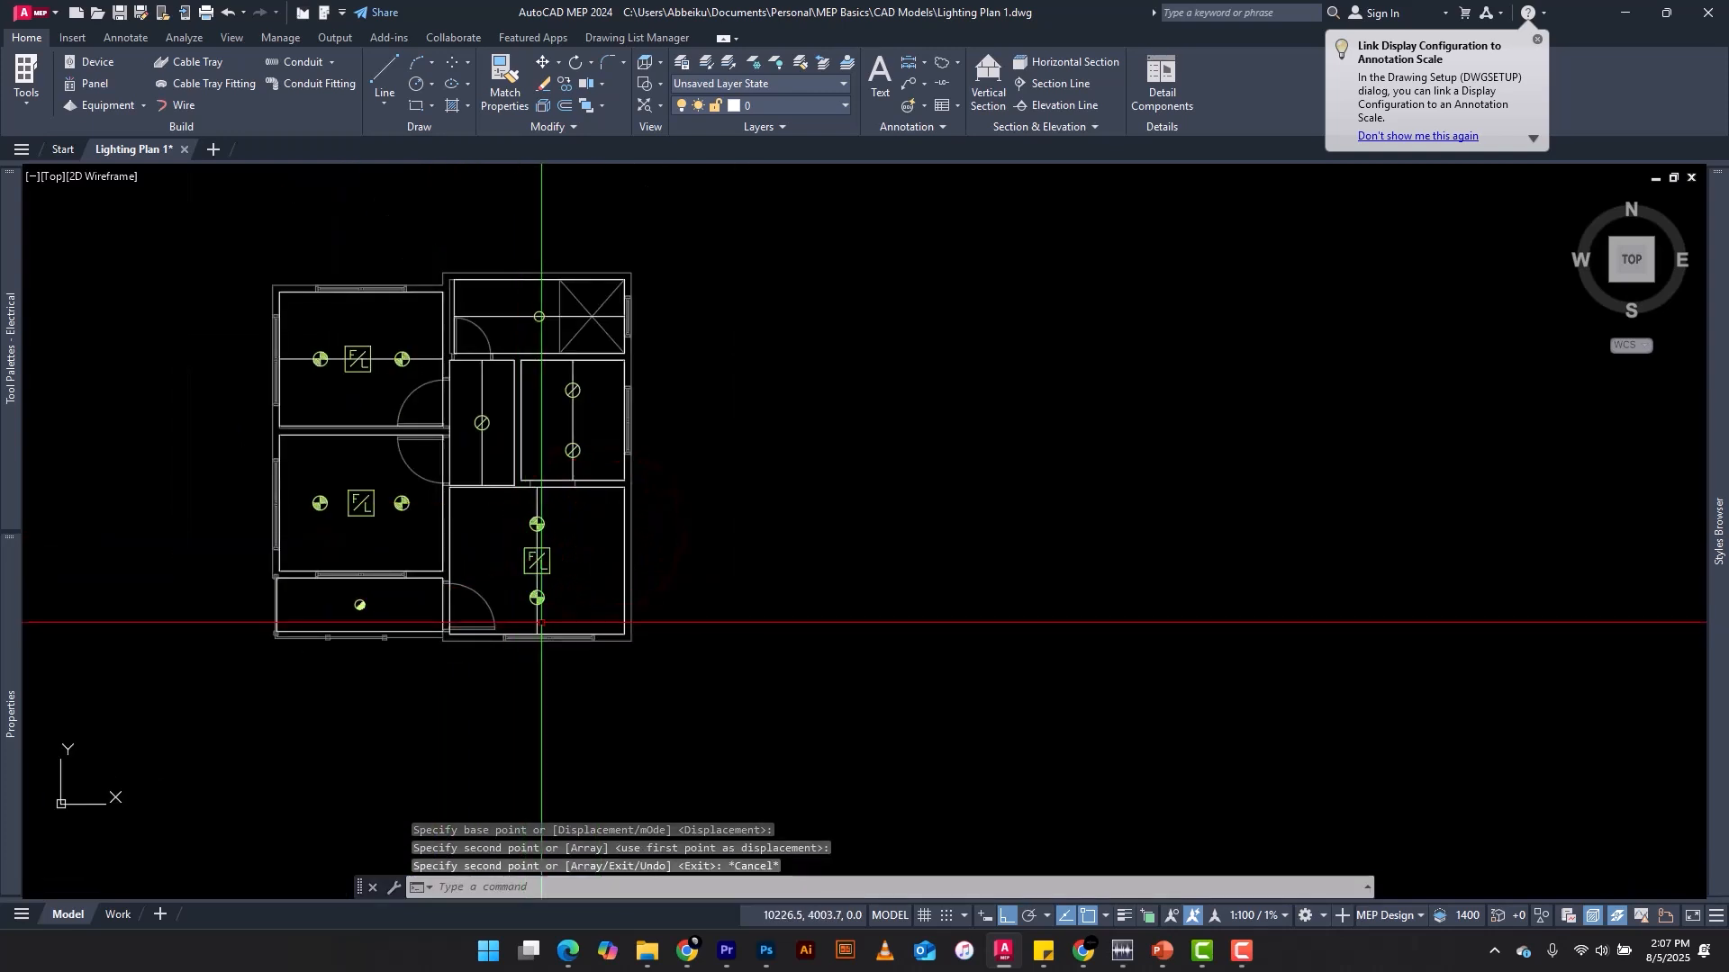
pyautogui.scroll(-2, 521, 542)
pyautogui.scroll(4, 406, 453)
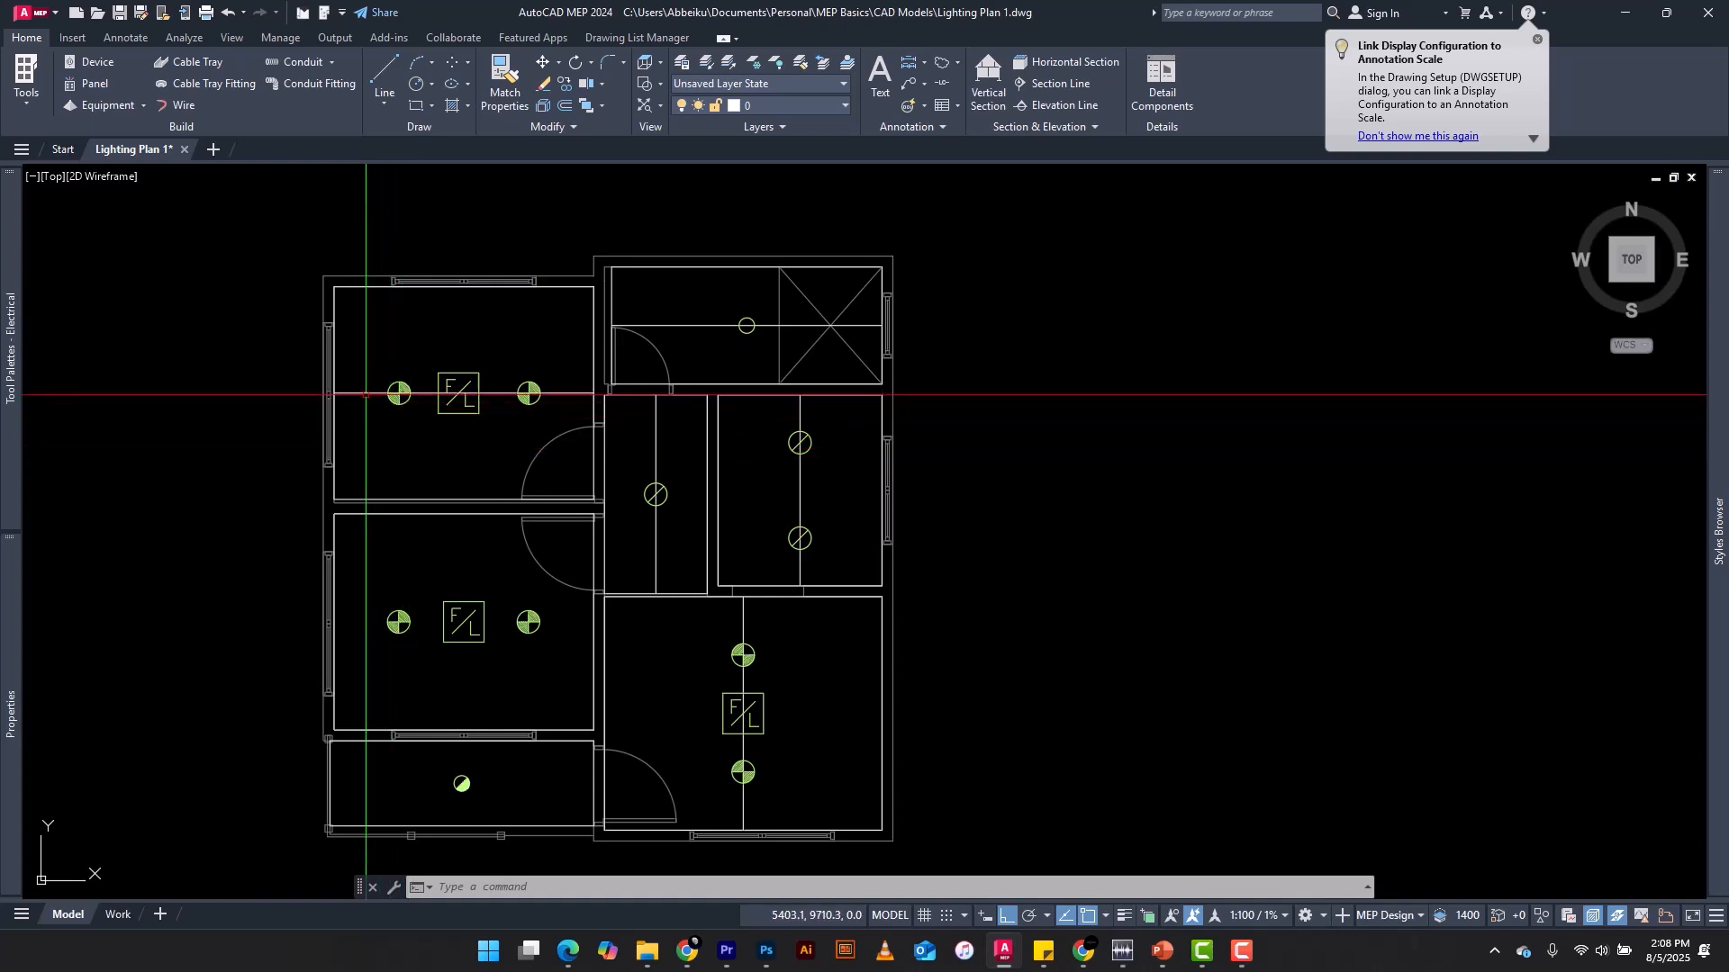
# Step: Erase the construction centre lines and traced room outlines, keeping the lighting devices and the referenced floor plan
pyautogui.scroll(3, 366, 397)
pyautogui.click(398, 359)
pyautogui.click(373, 414)
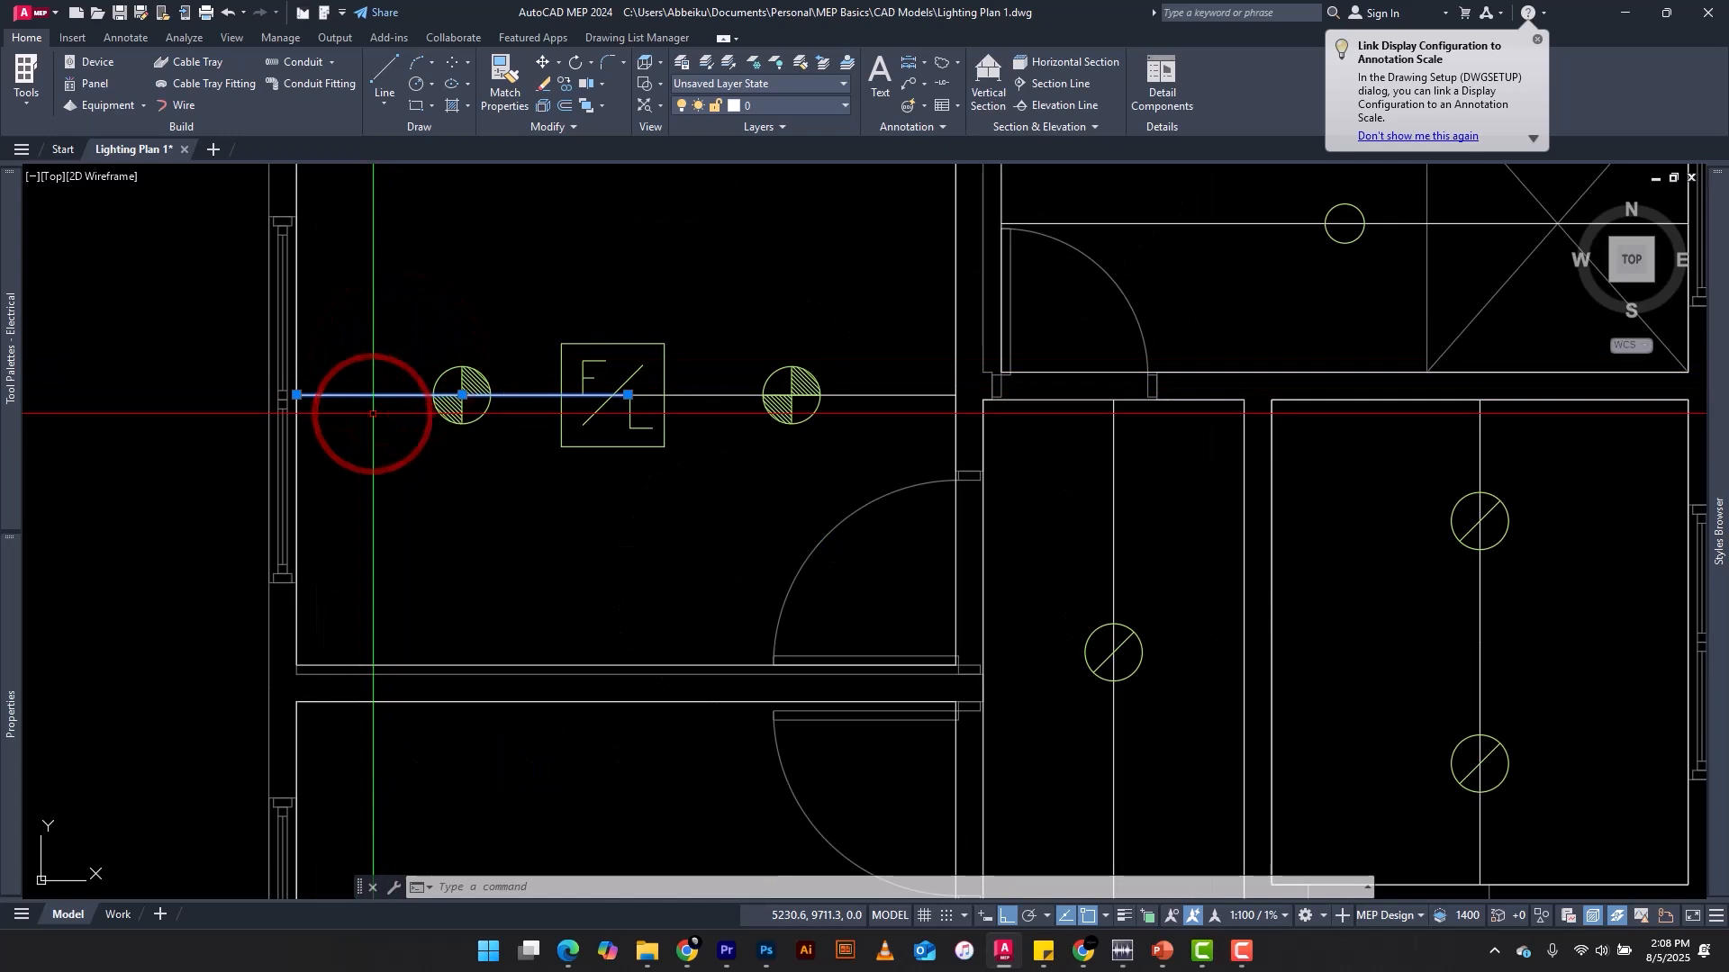
pyautogui.click(739, 375)
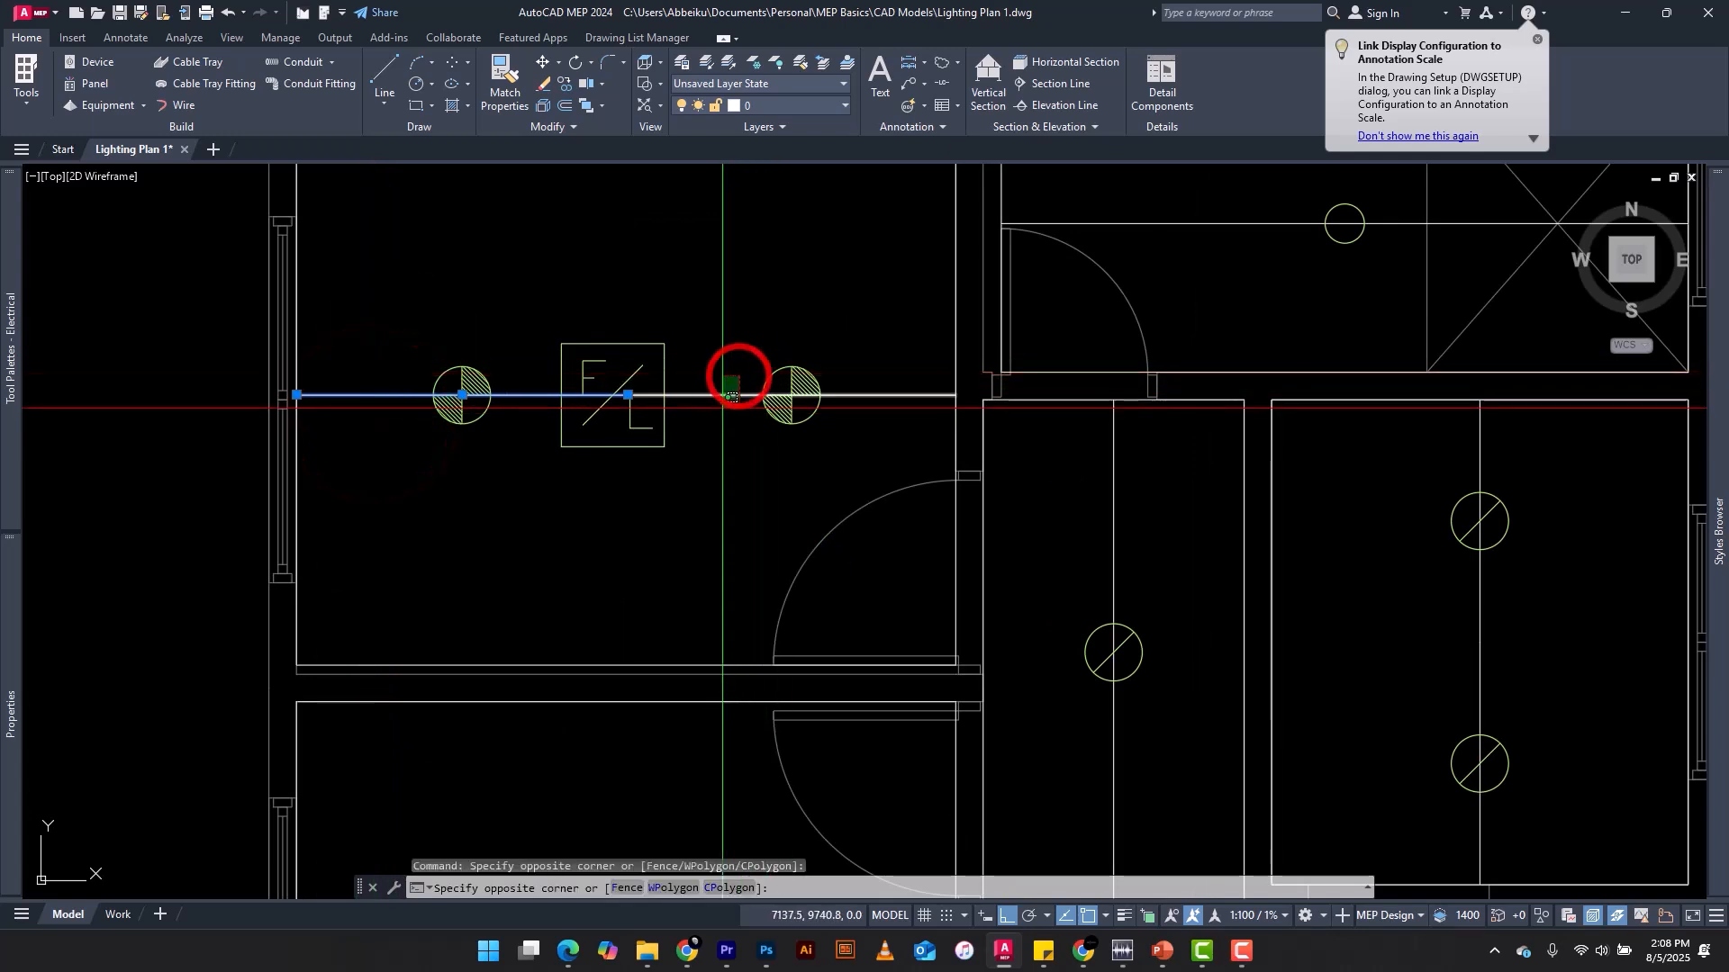
pyautogui.click(720, 414)
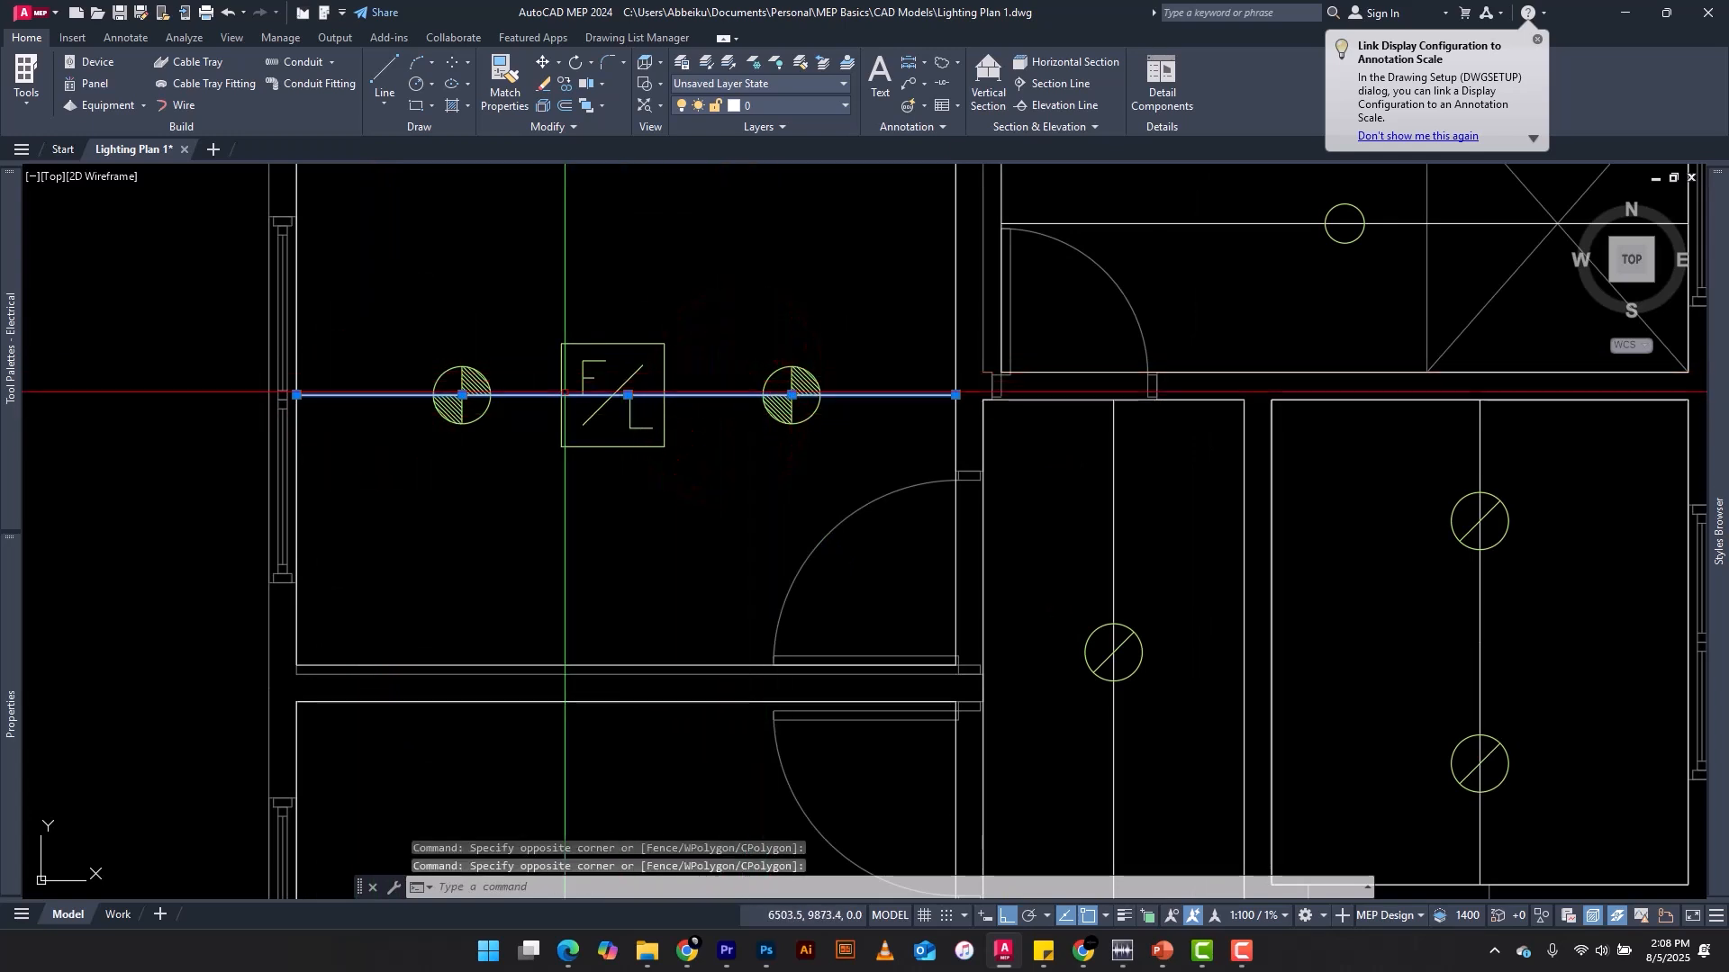
pyautogui.scroll(-3, 446, 395)
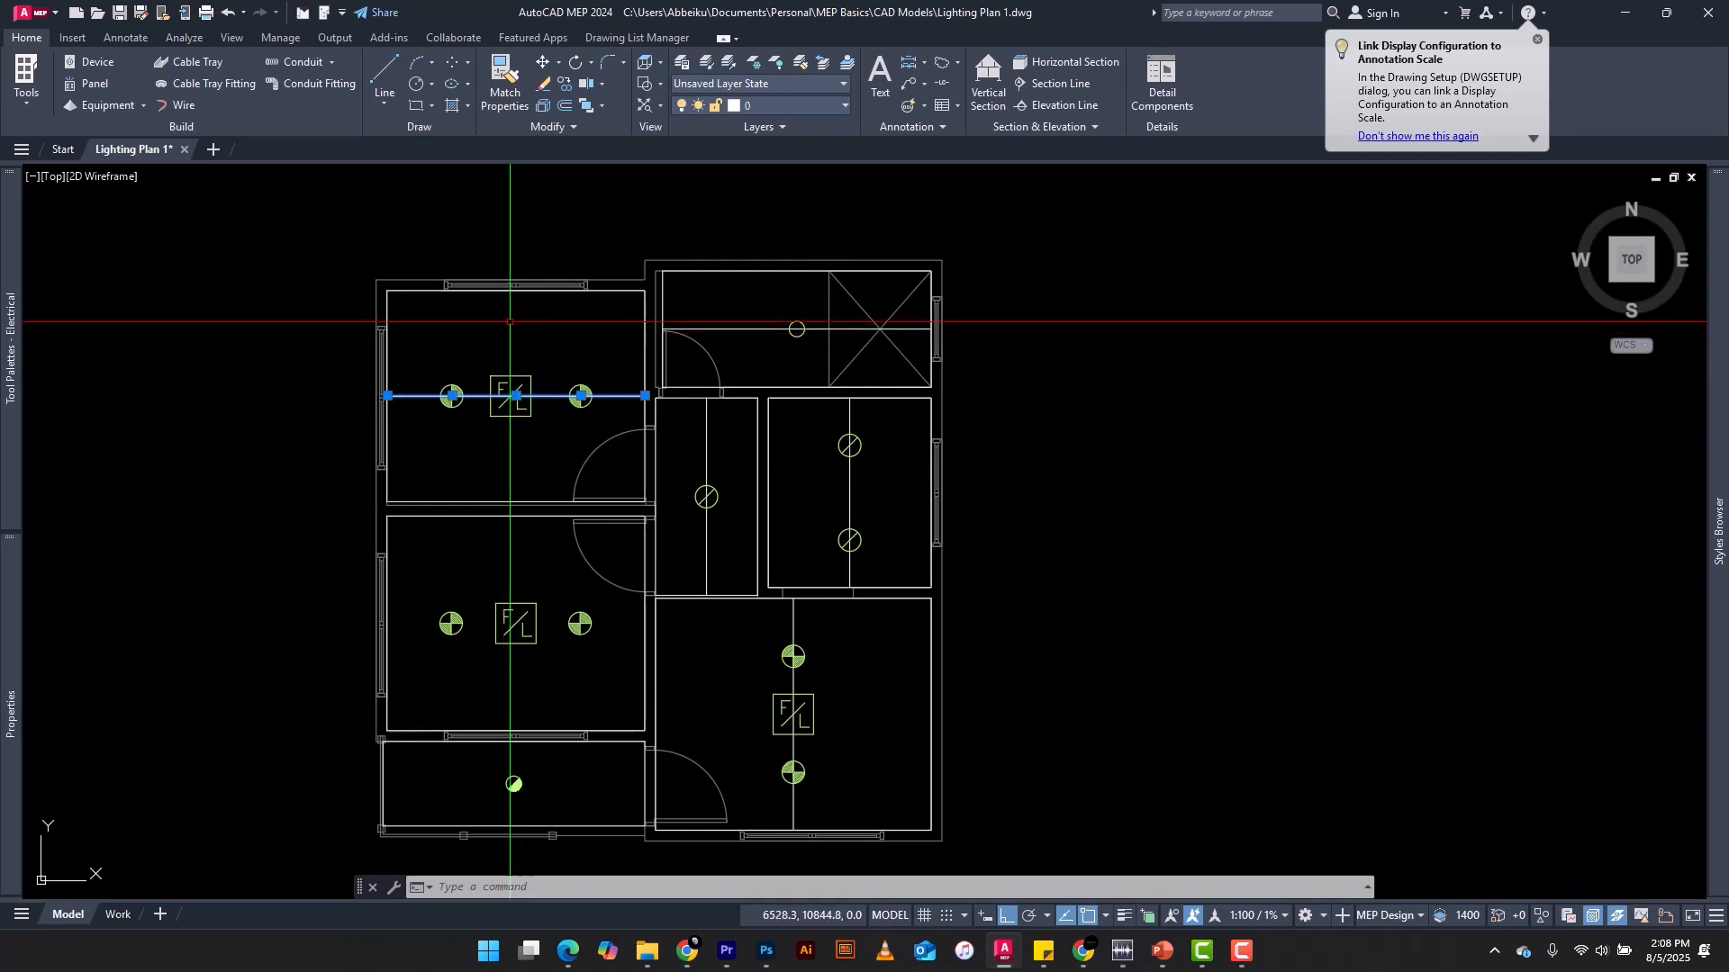
# Step: Examine the upper-left room's Fan-Light device and down lights by selecting them, including the left down light on its own
pyautogui.click(725, 278)
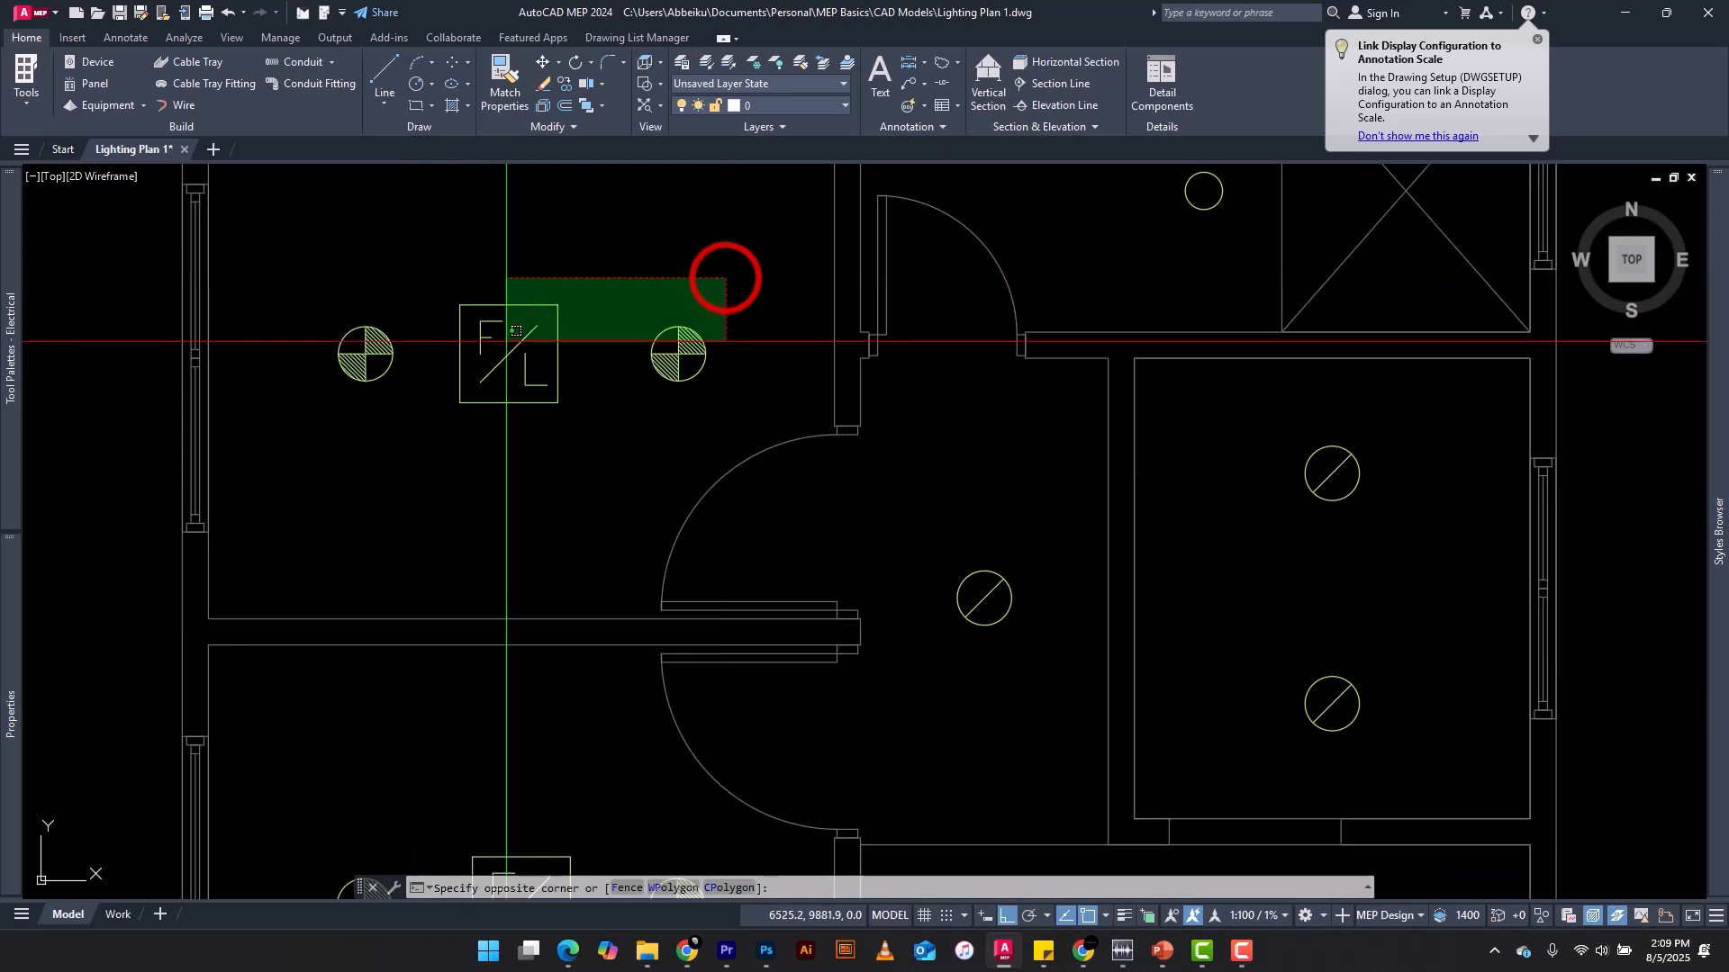
pyautogui.click(307, 407)
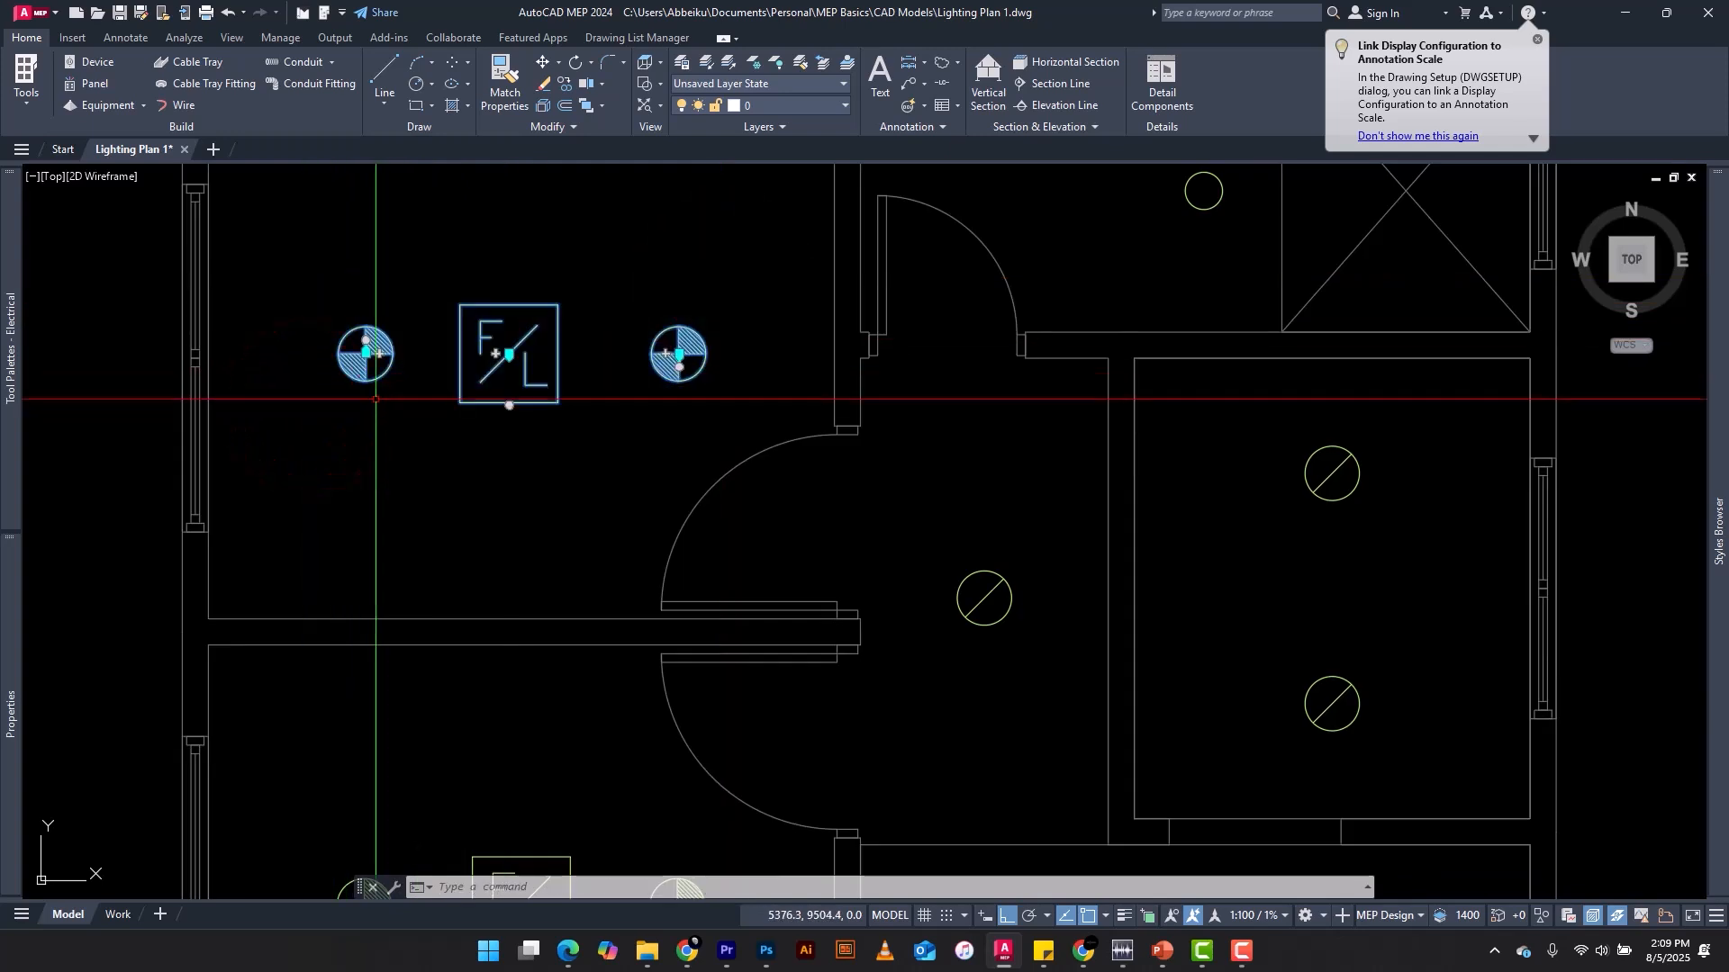
pyautogui.scroll(-4, 456, 375)
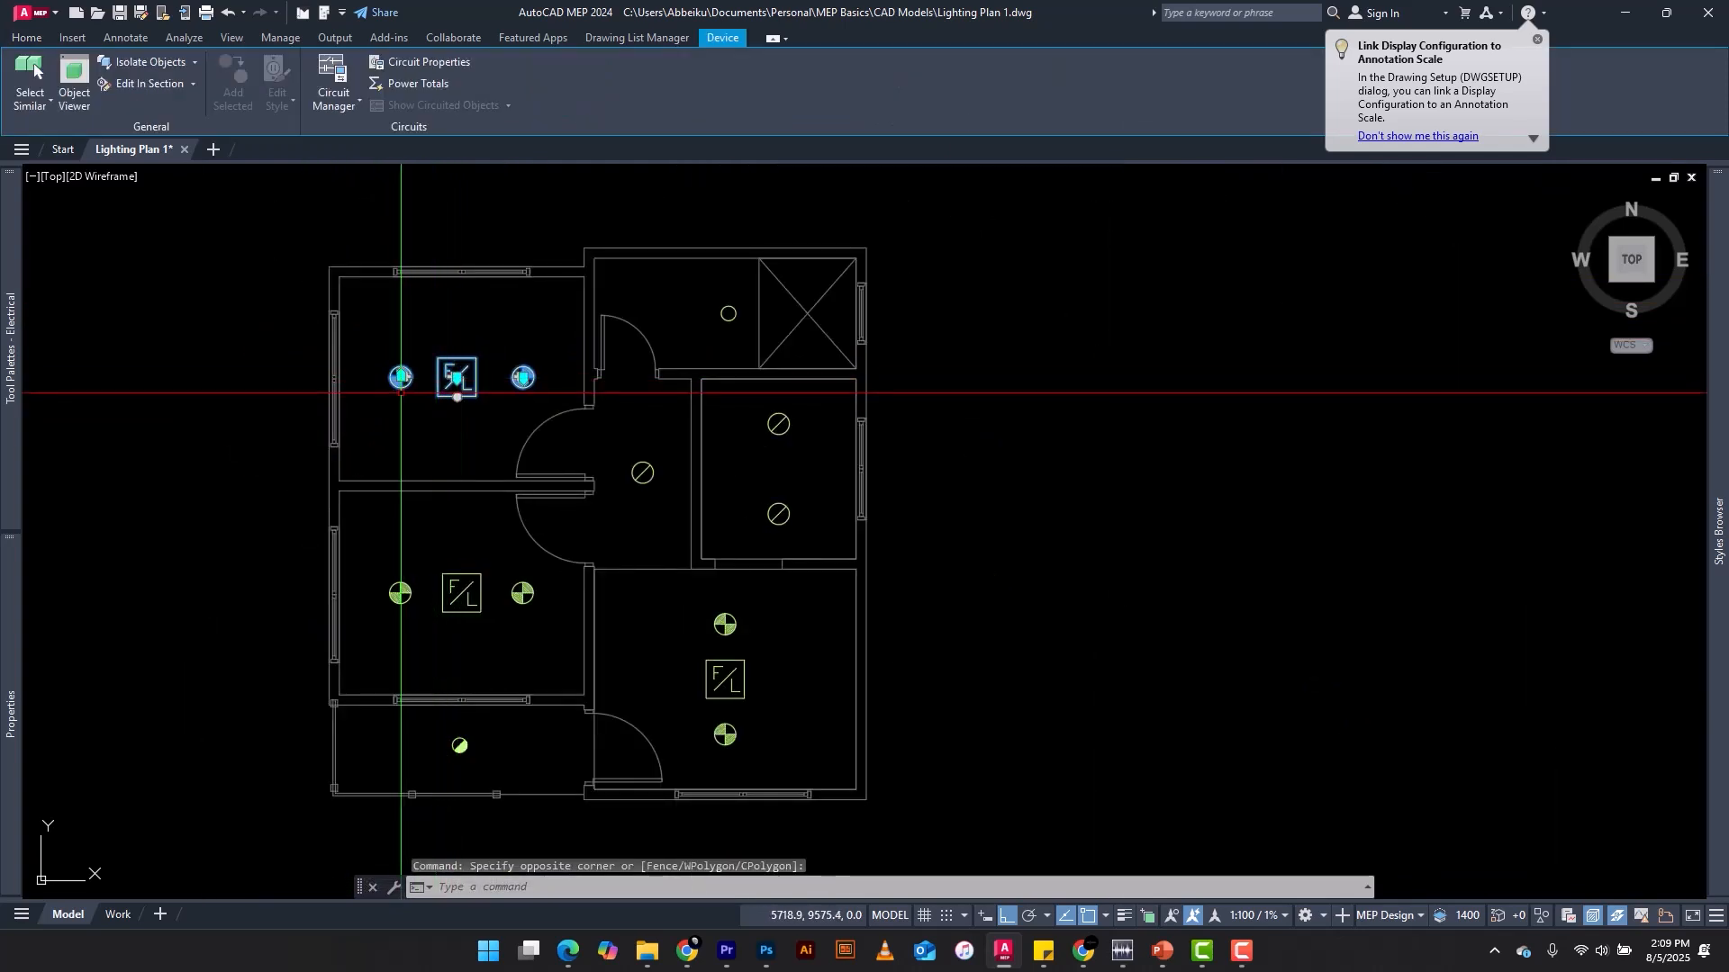
pyautogui.press('Escape')
pyautogui.scroll(10, 397, 392)
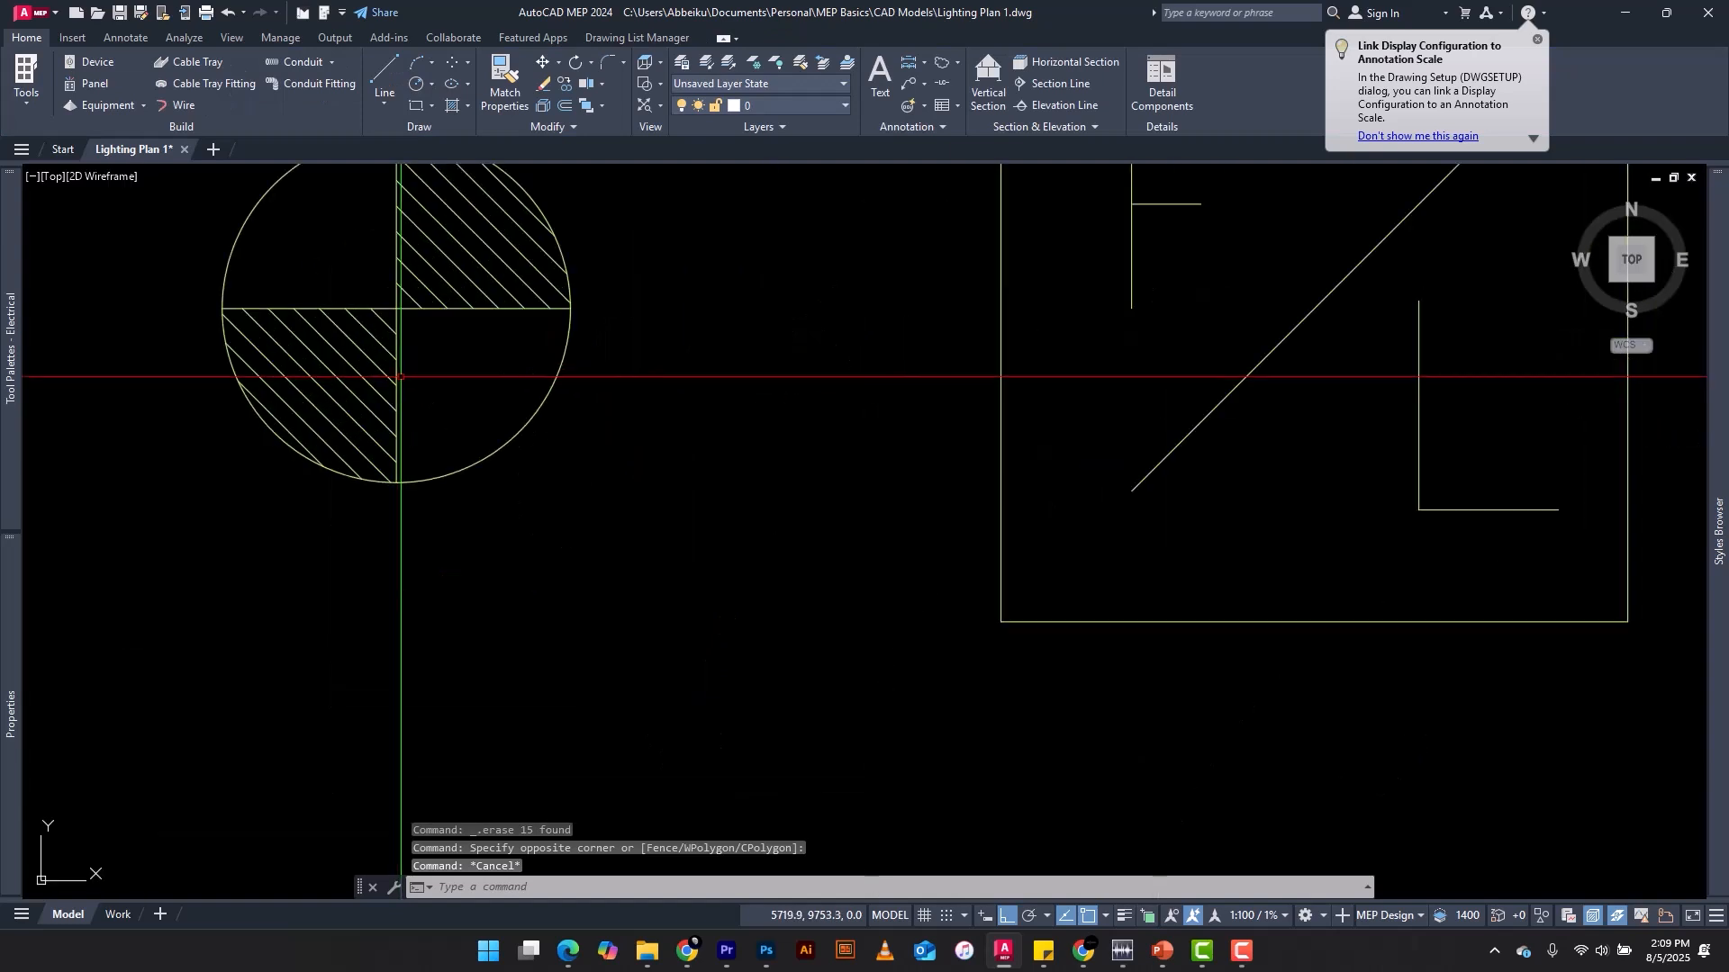
pyautogui.click(410, 309)
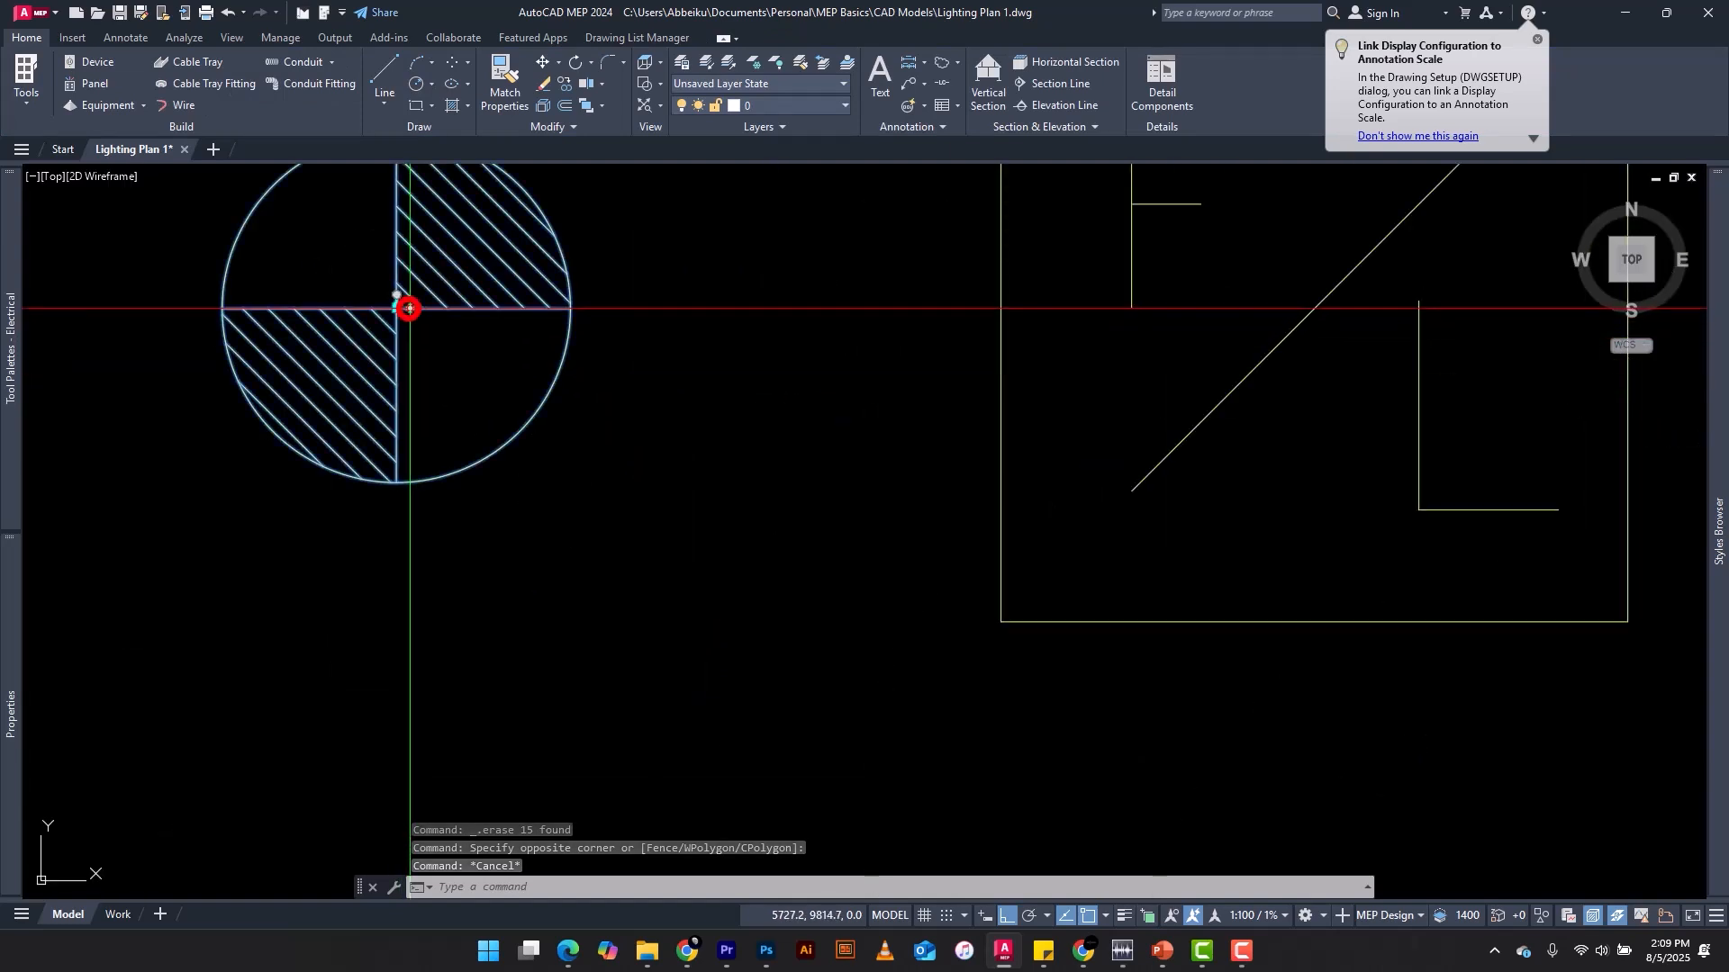
pyautogui.scroll(-5, 544, 433)
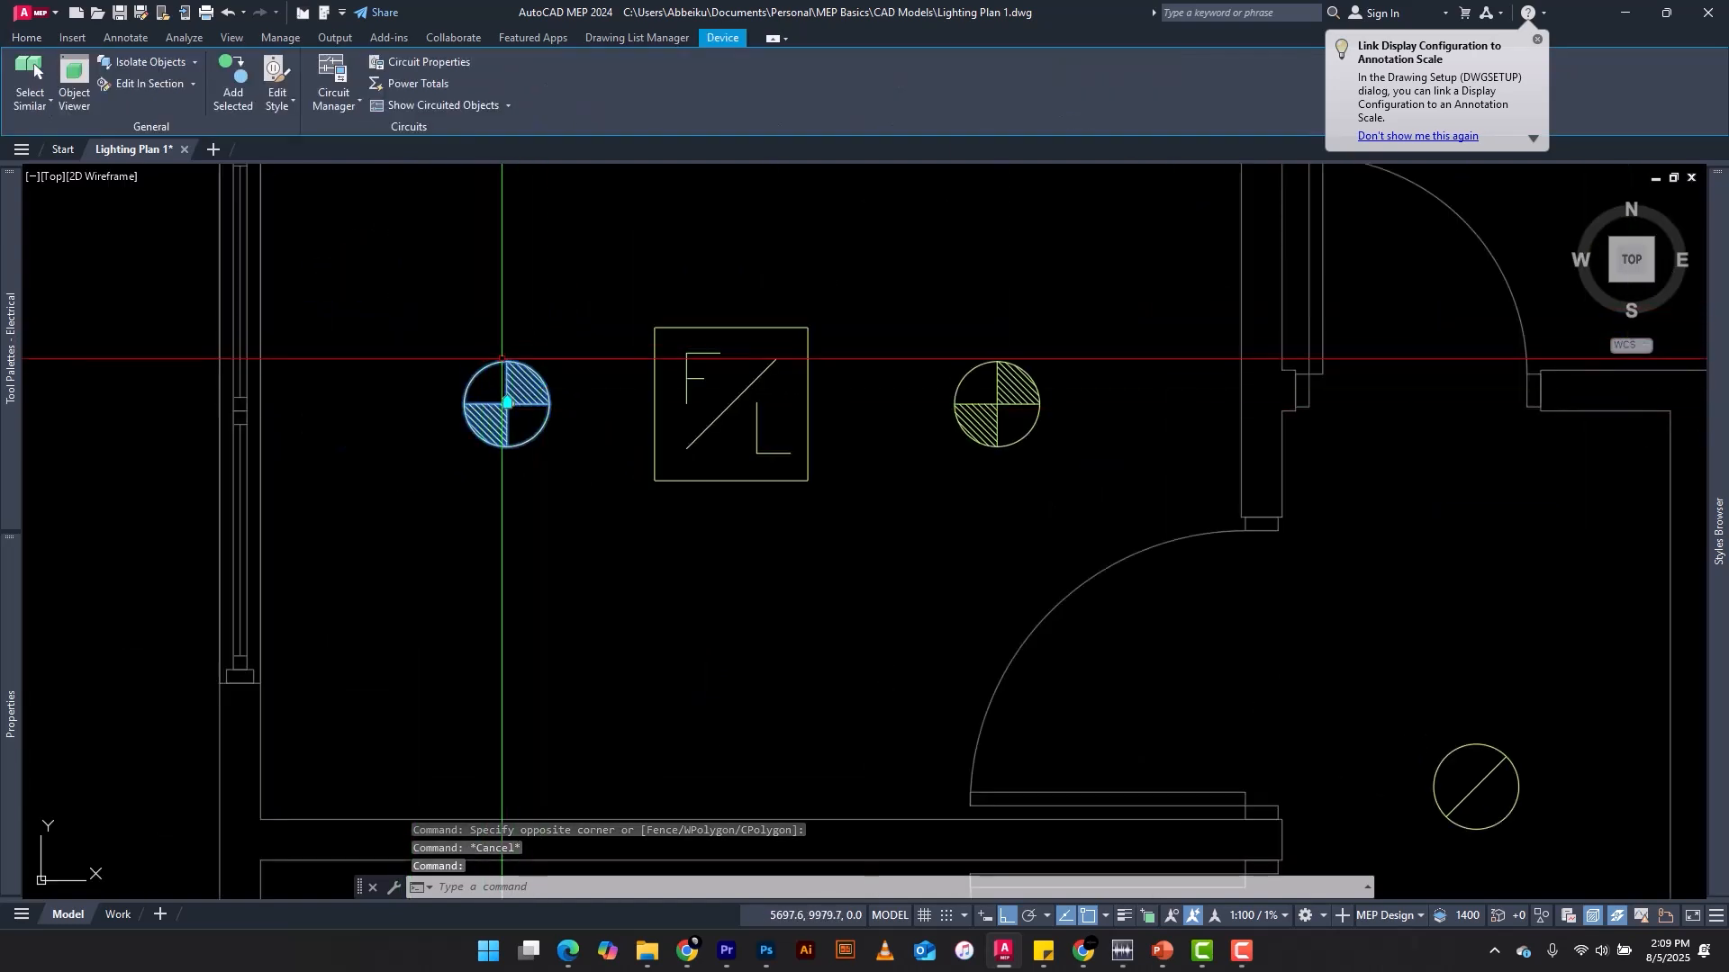
pyautogui.moveTo(4, 641)
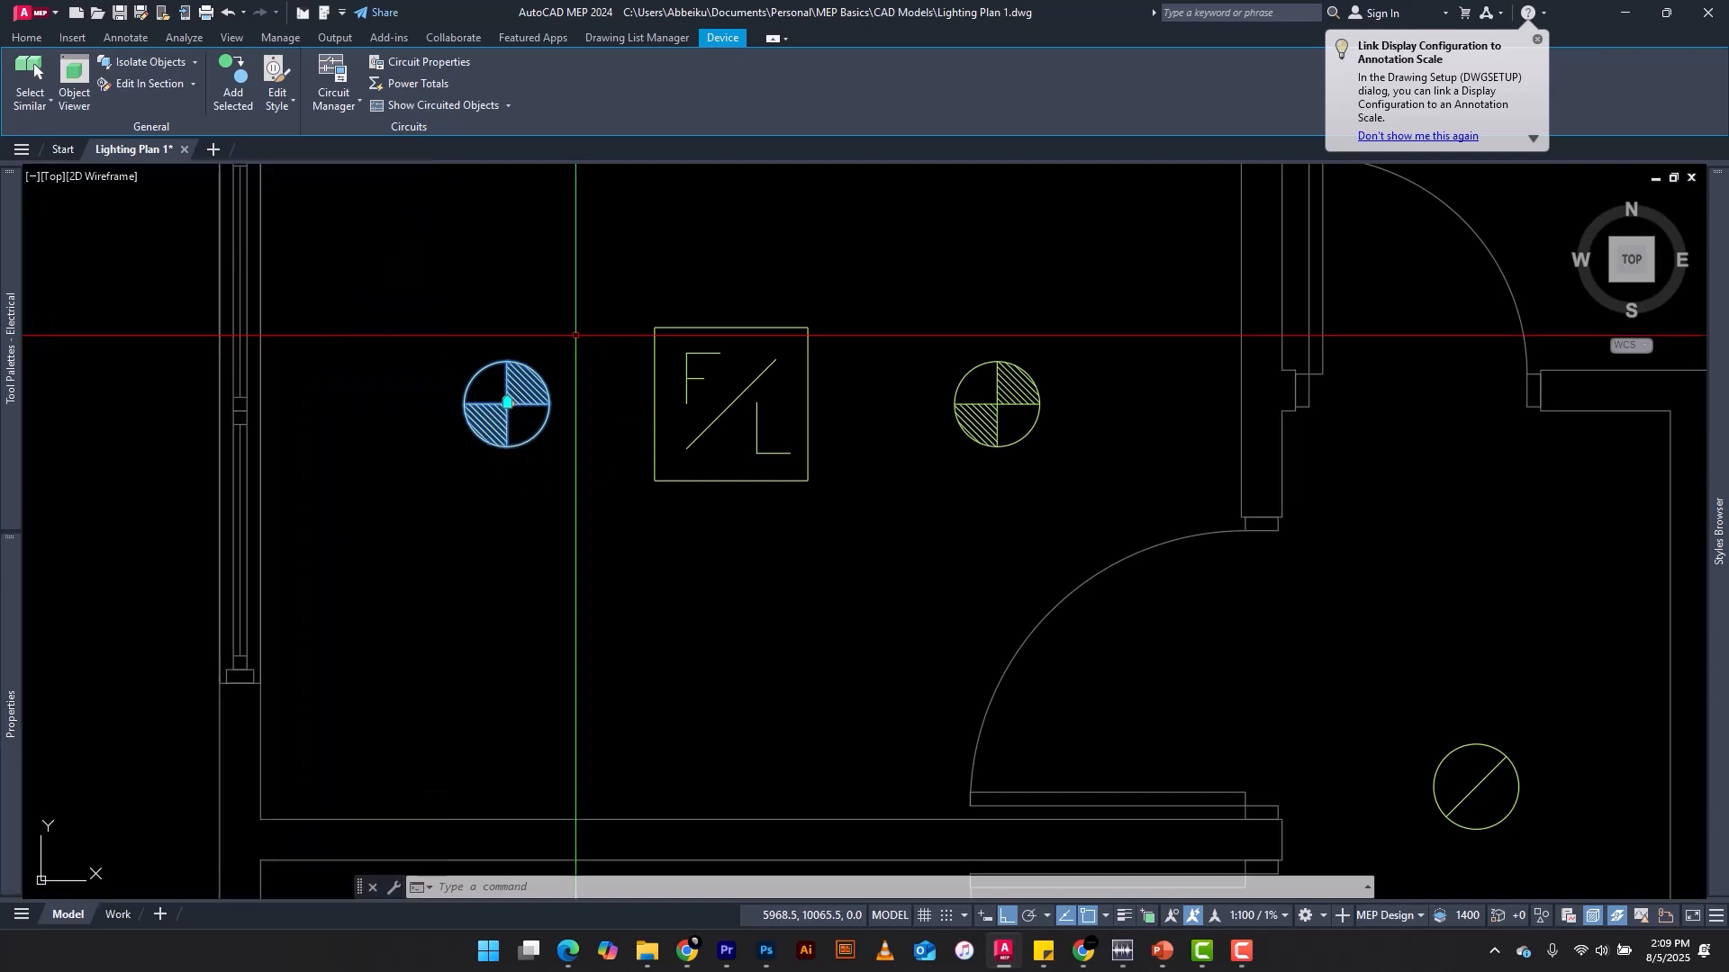
pyautogui.press('Escape')
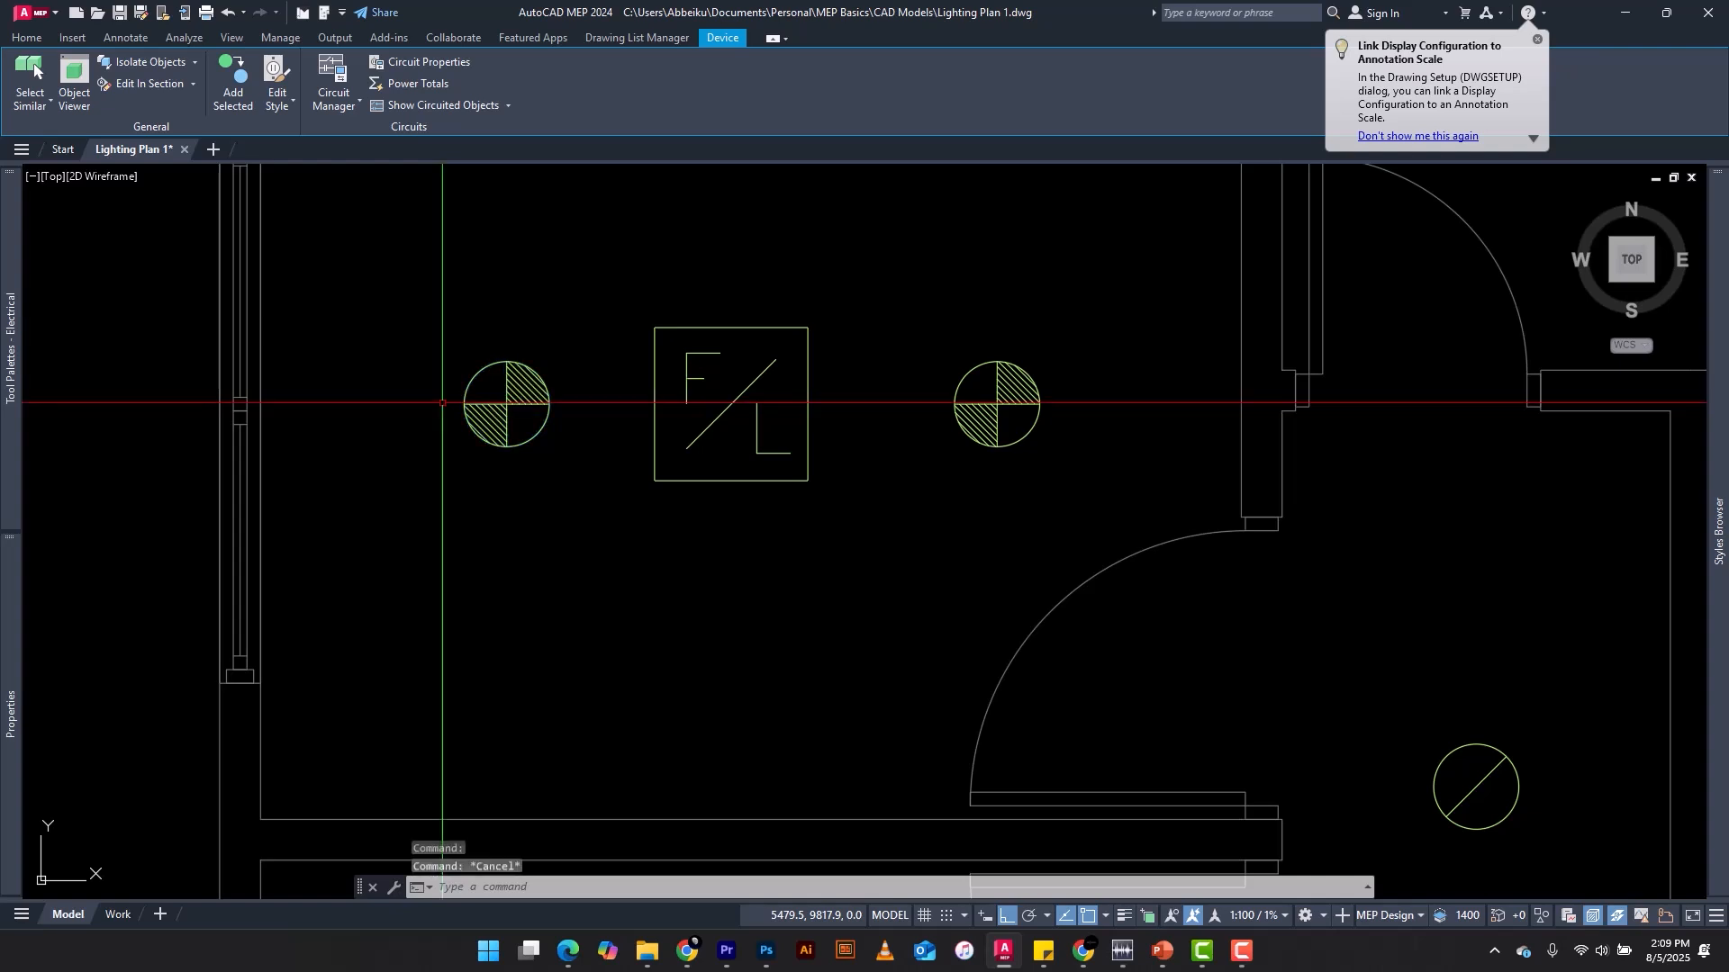
# Step: Display the model in the SW Isometric view with the Conceptual visual style
pyautogui.scroll(-4, 646, 564)
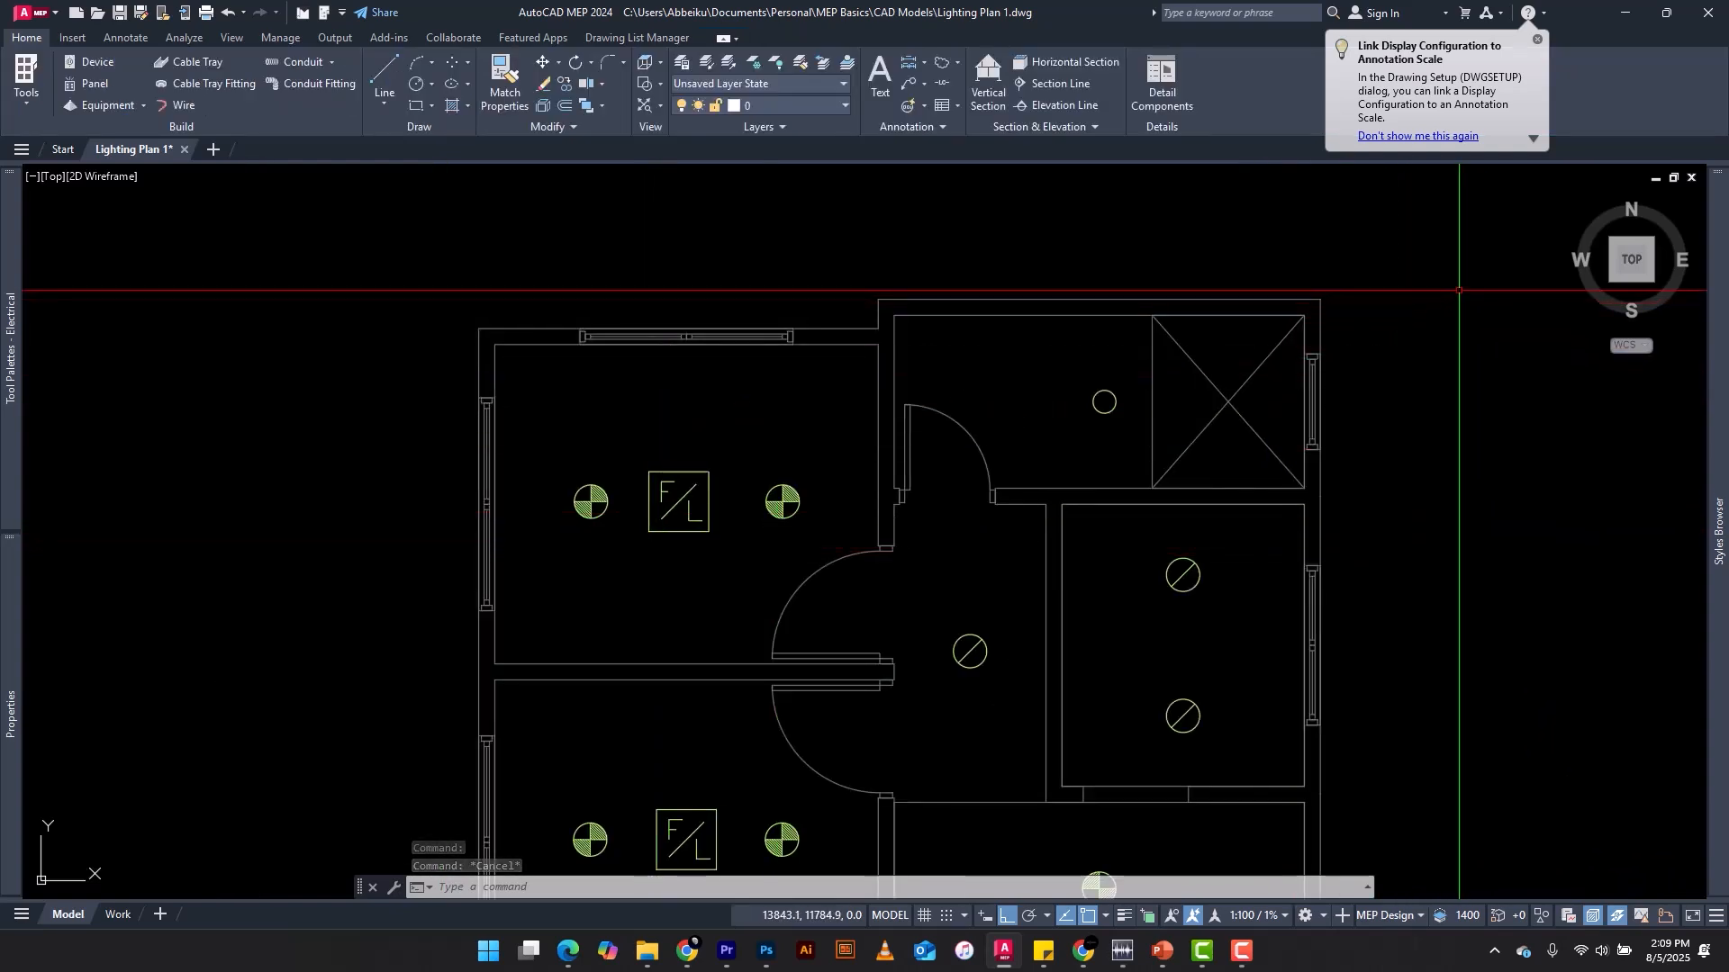
pyautogui.click(1612, 283)
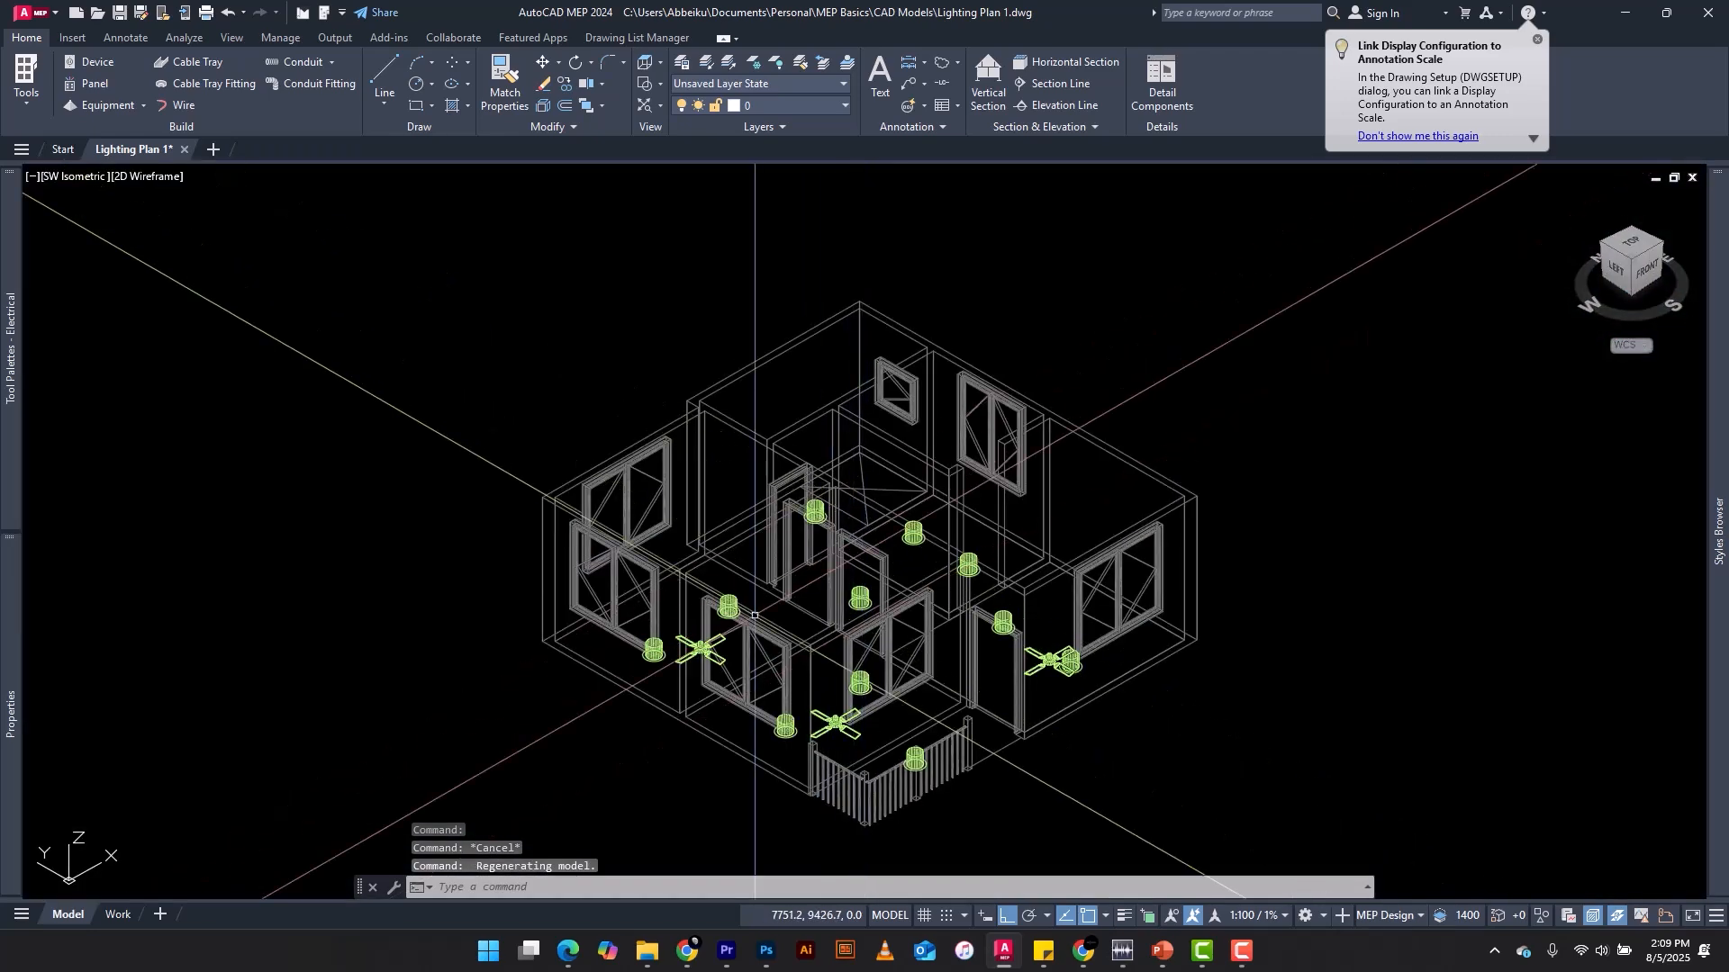
pyautogui.click(144, 177)
pyautogui.click(194, 243)
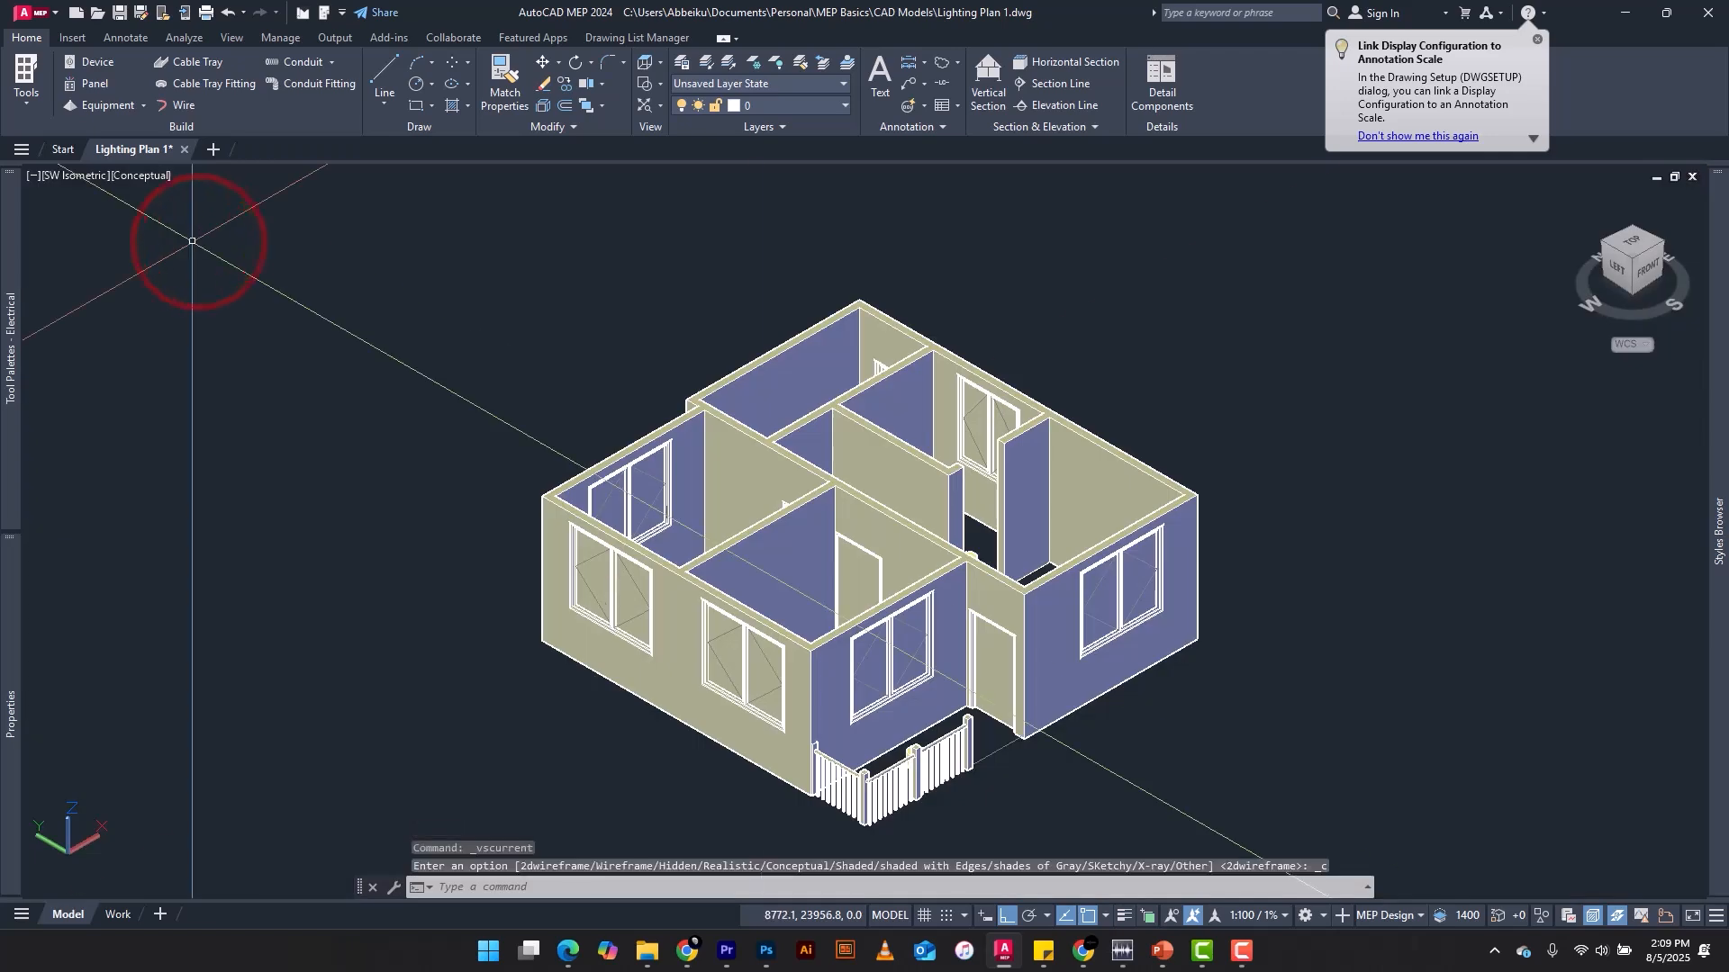
# Step: Examine the 3D down lights and fans inside the rooms by orbiting from the isometric view to a near-overhead view
pyautogui.scroll(3, 757, 486)
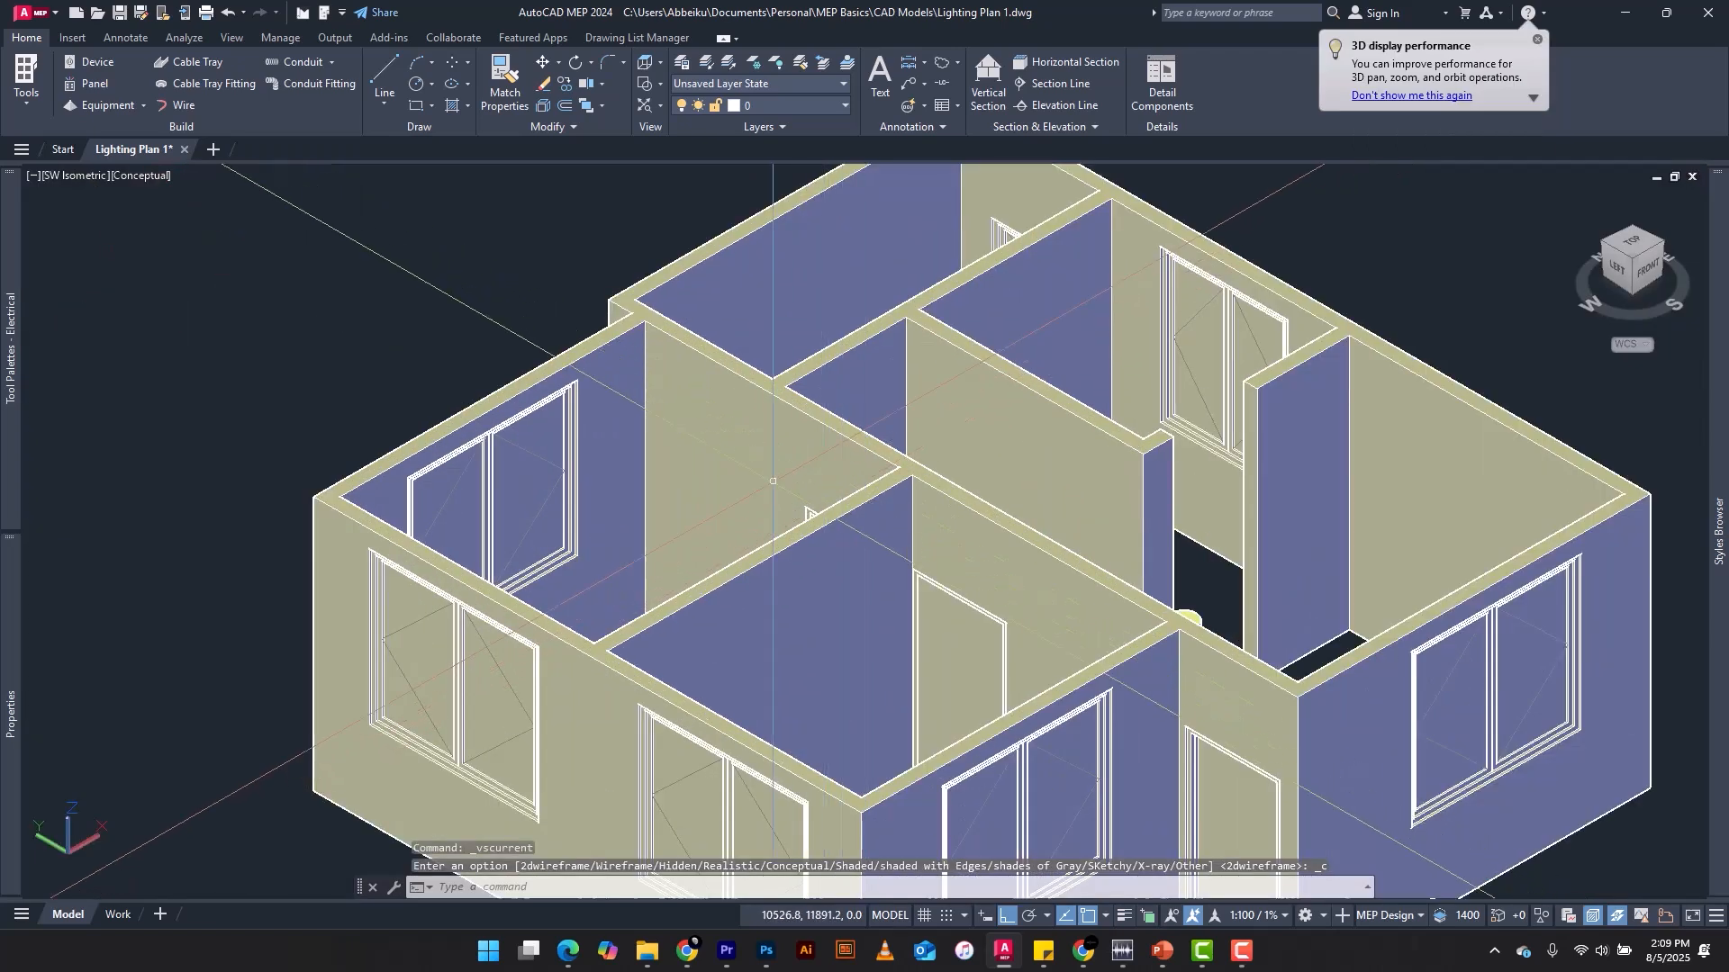
pyautogui.scroll(5, 658, 506)
pyautogui.scroll(-7, 658, 507)
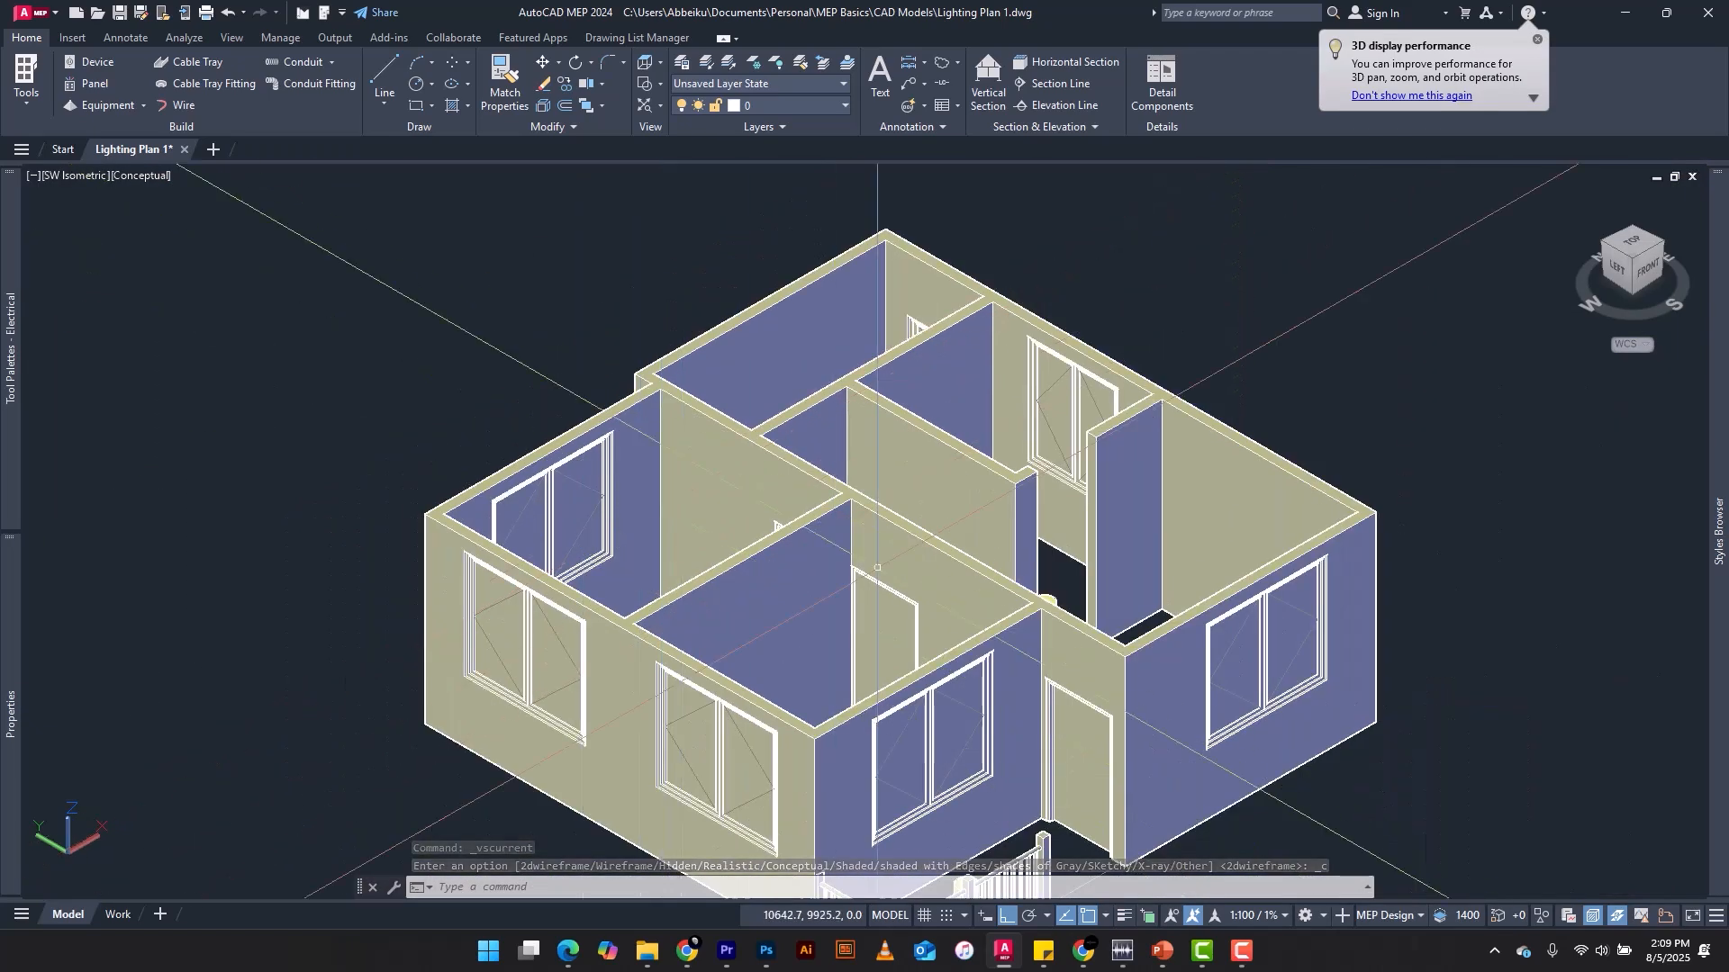
pyautogui.scroll(7, 875, 697)
pyautogui.scroll(-6, 790, 609)
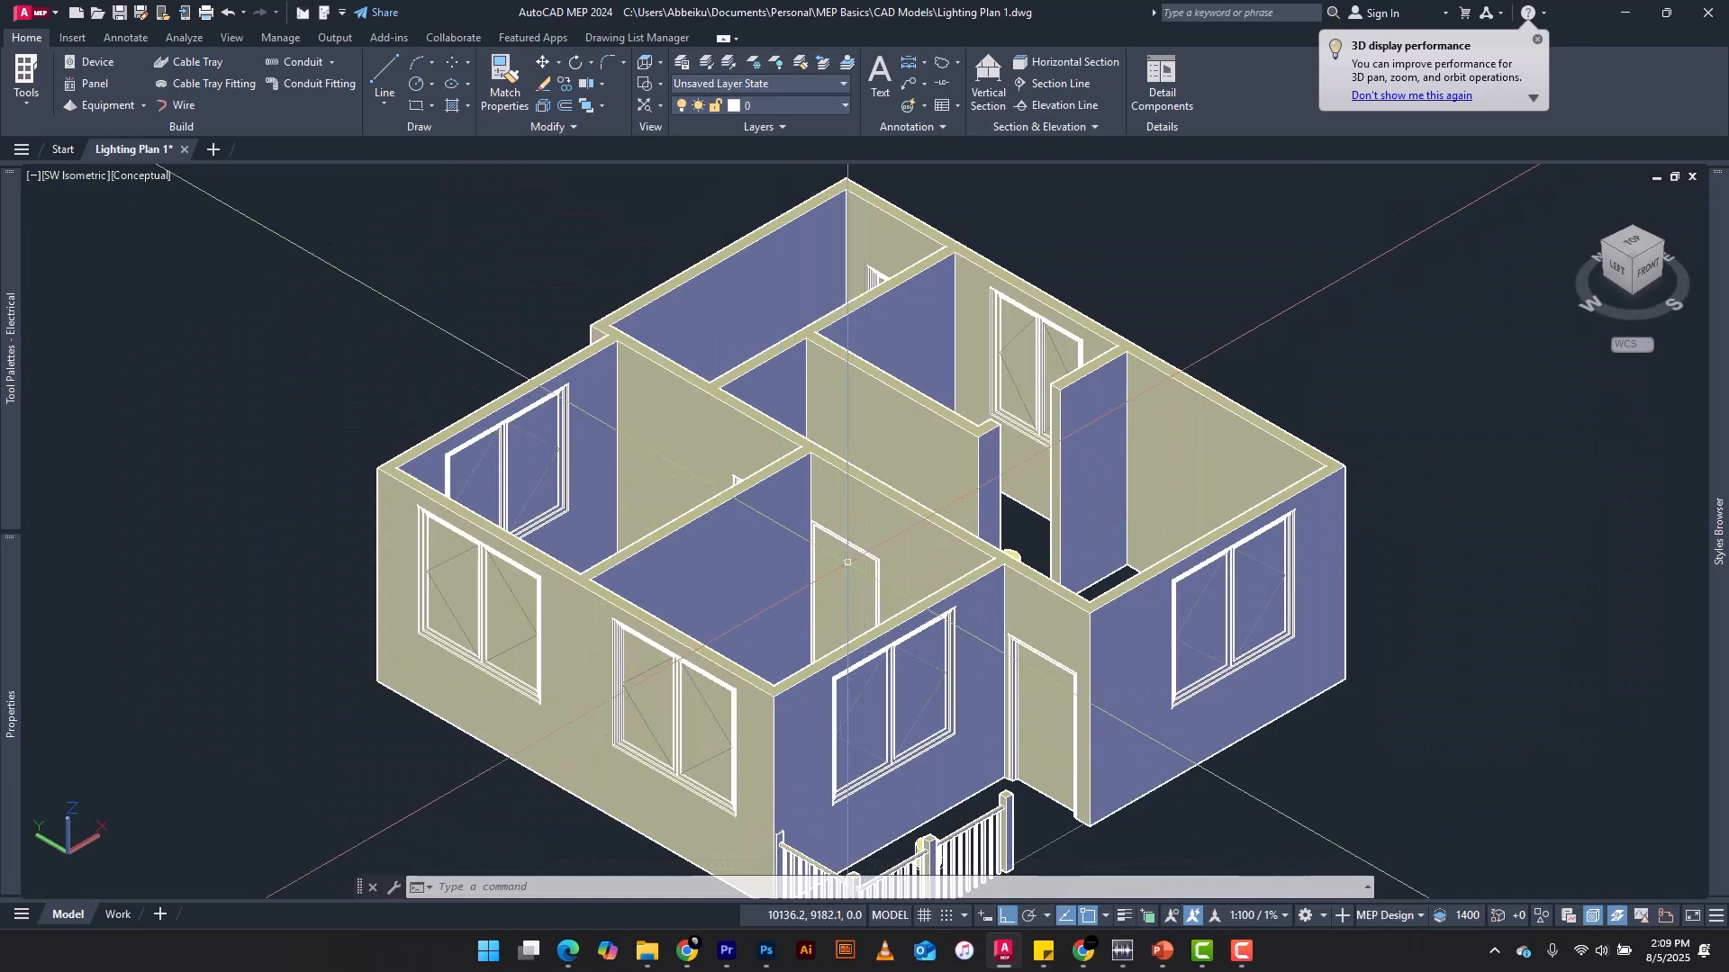
pyautogui.keyDown('shift'); pyautogui.moveTo(911, 586); pyautogui.dragTo(877, 612, button='middle'); pyautogui.keyUp('shift')
pyautogui.keyDown('shift'); pyautogui.moveTo(800, 665); pyautogui.dragTo(648, 552, button='middle'); pyautogui.keyUp('shift')
pyautogui.scroll(6, 739, 338)
pyautogui.scroll(-3, 739, 339)
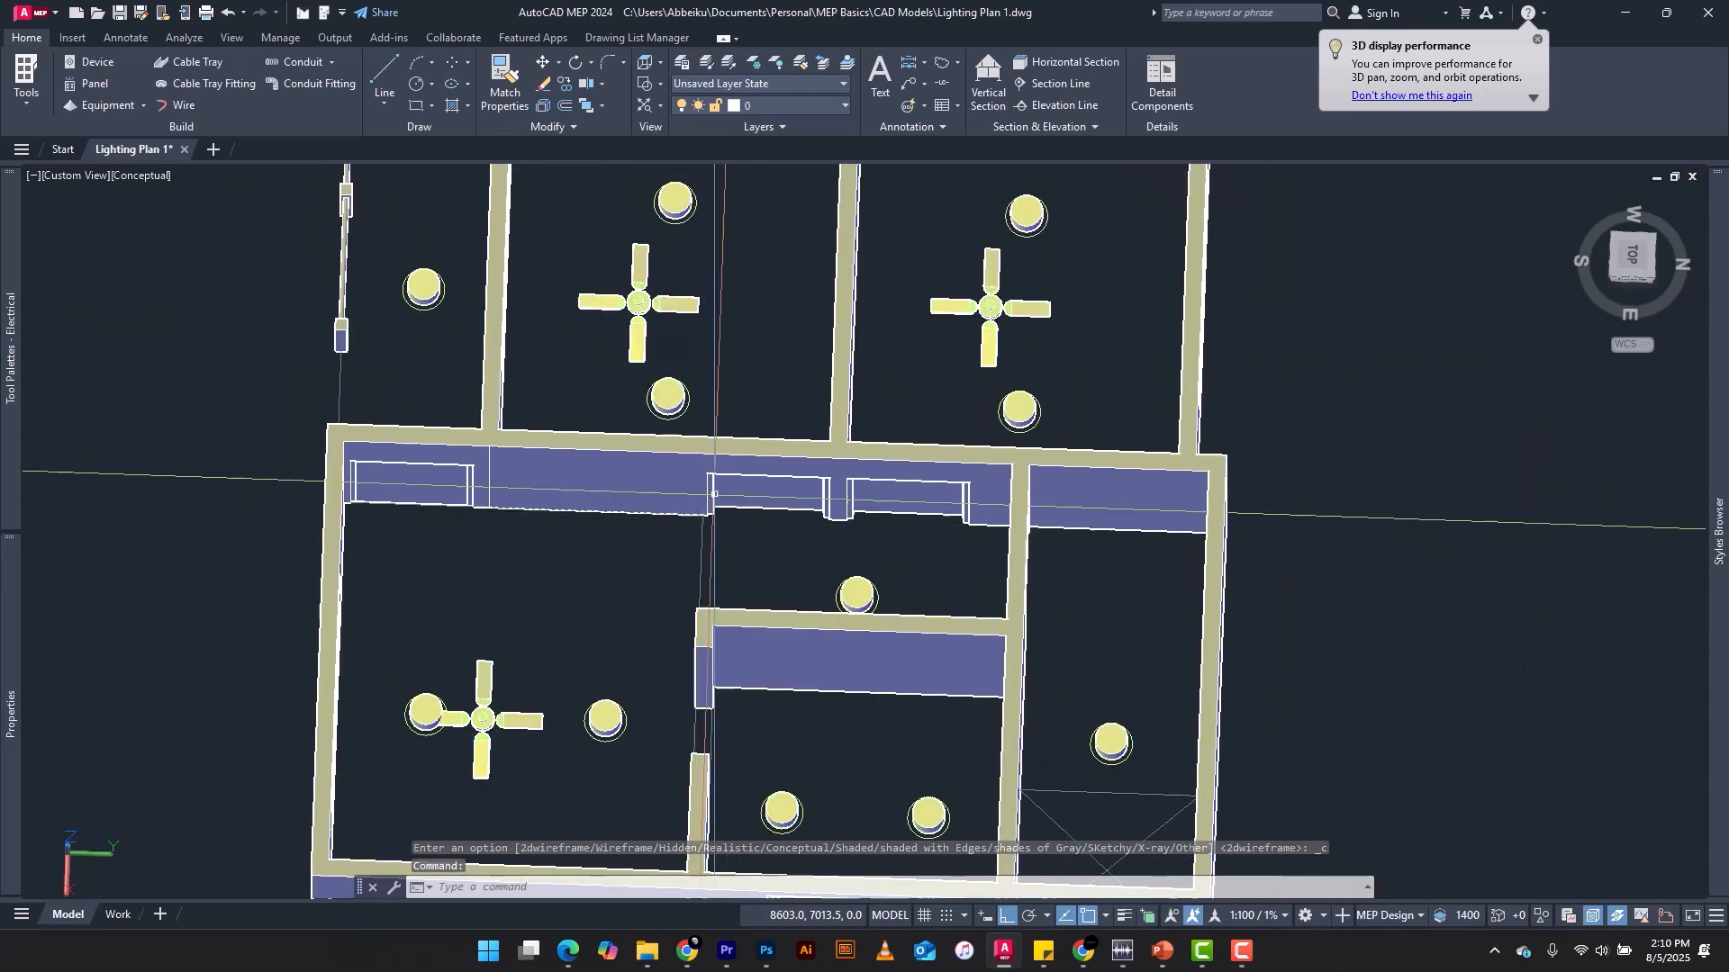
pyautogui.scroll(5, 705, 271)
pyautogui.scroll(-4, 654, 414)
pyautogui.scroll(-4, 653, 414)
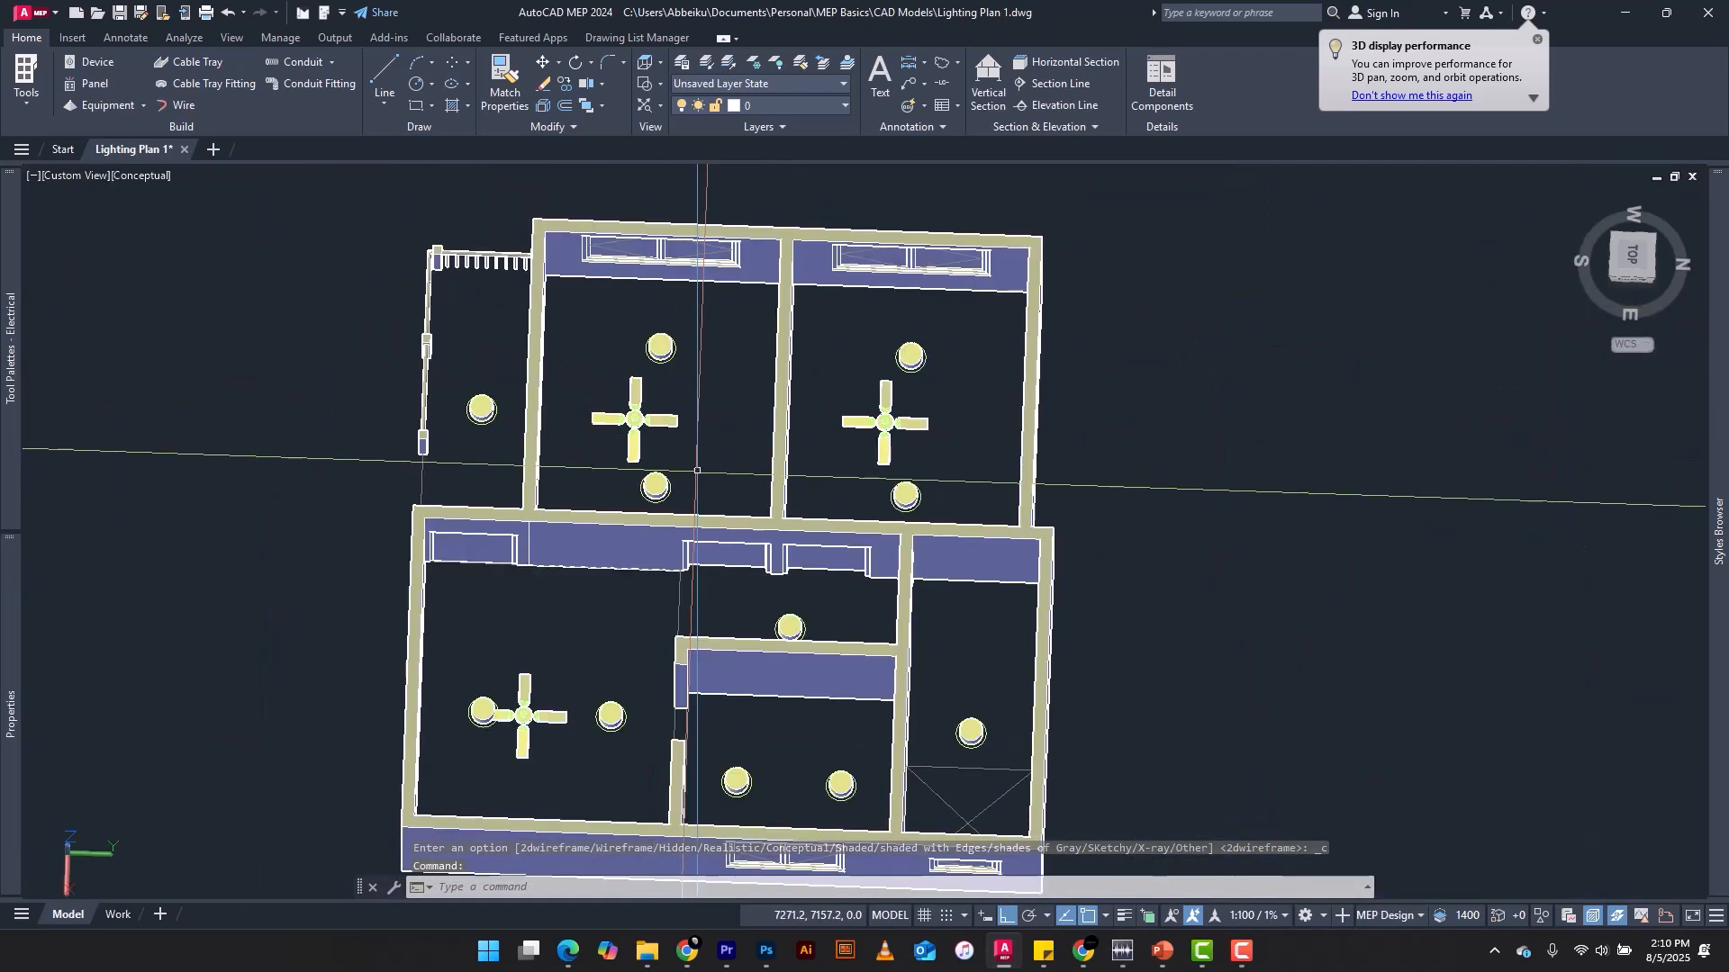
# Step: Return to the Top view with north up and the 2D Wireframe visual style
pyautogui.click(1624, 260)
pyautogui.click(1676, 194)
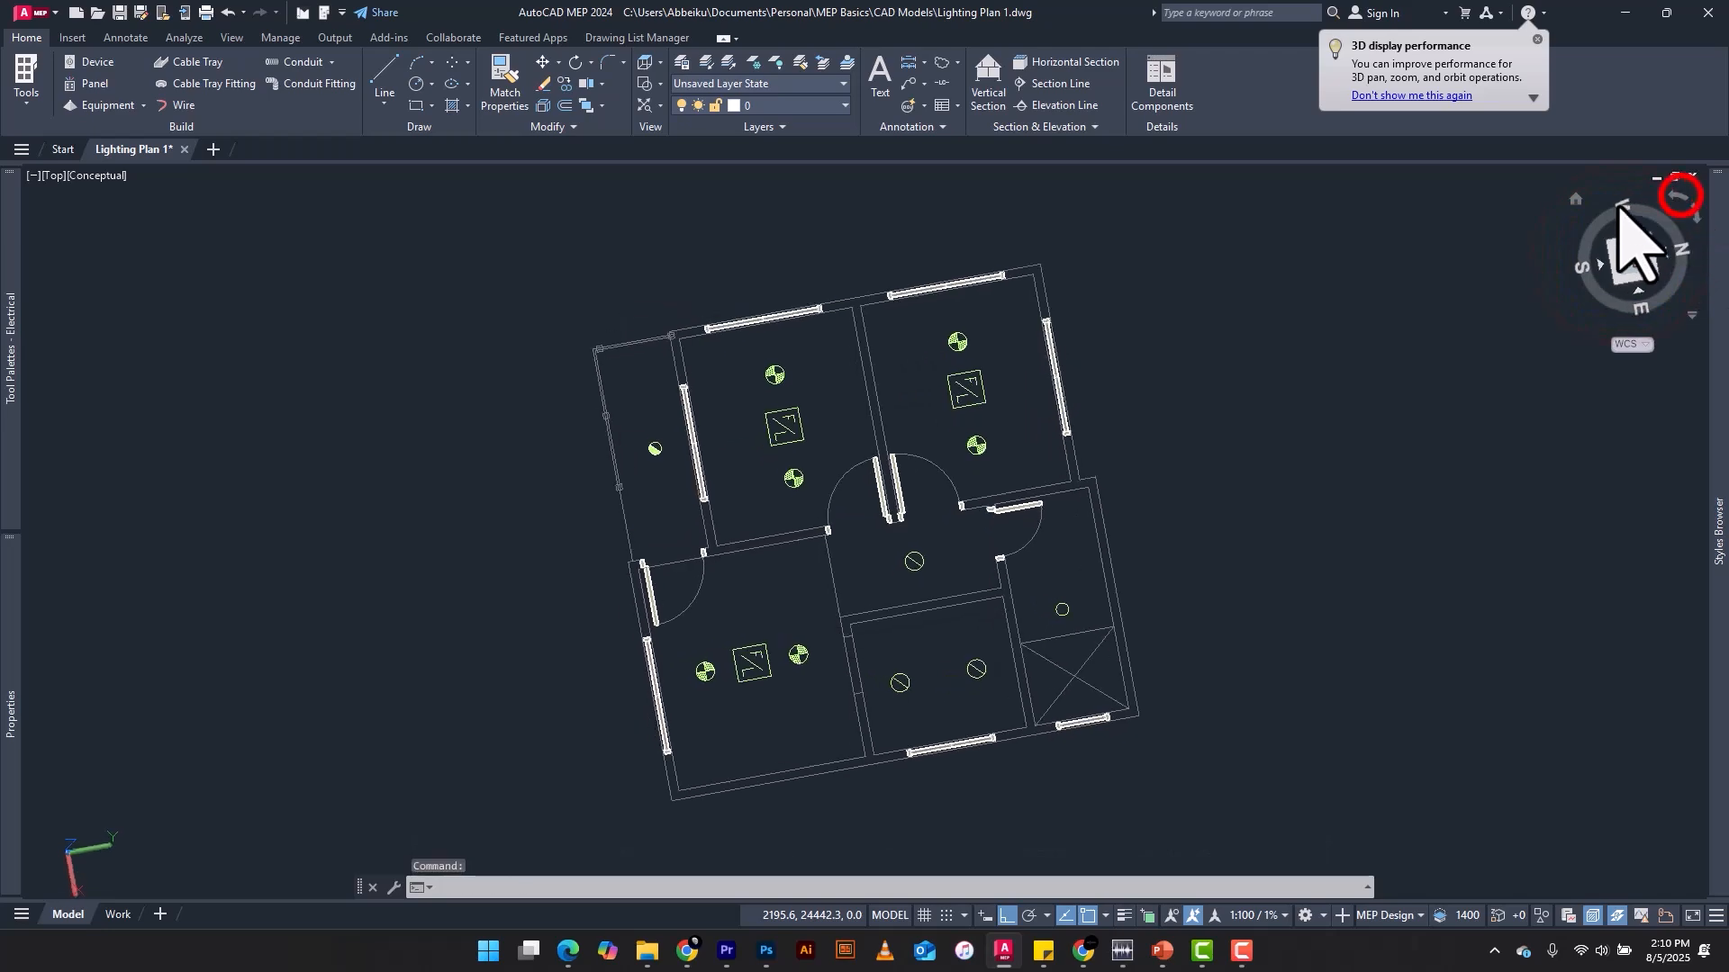
pyautogui.click(112, 176)
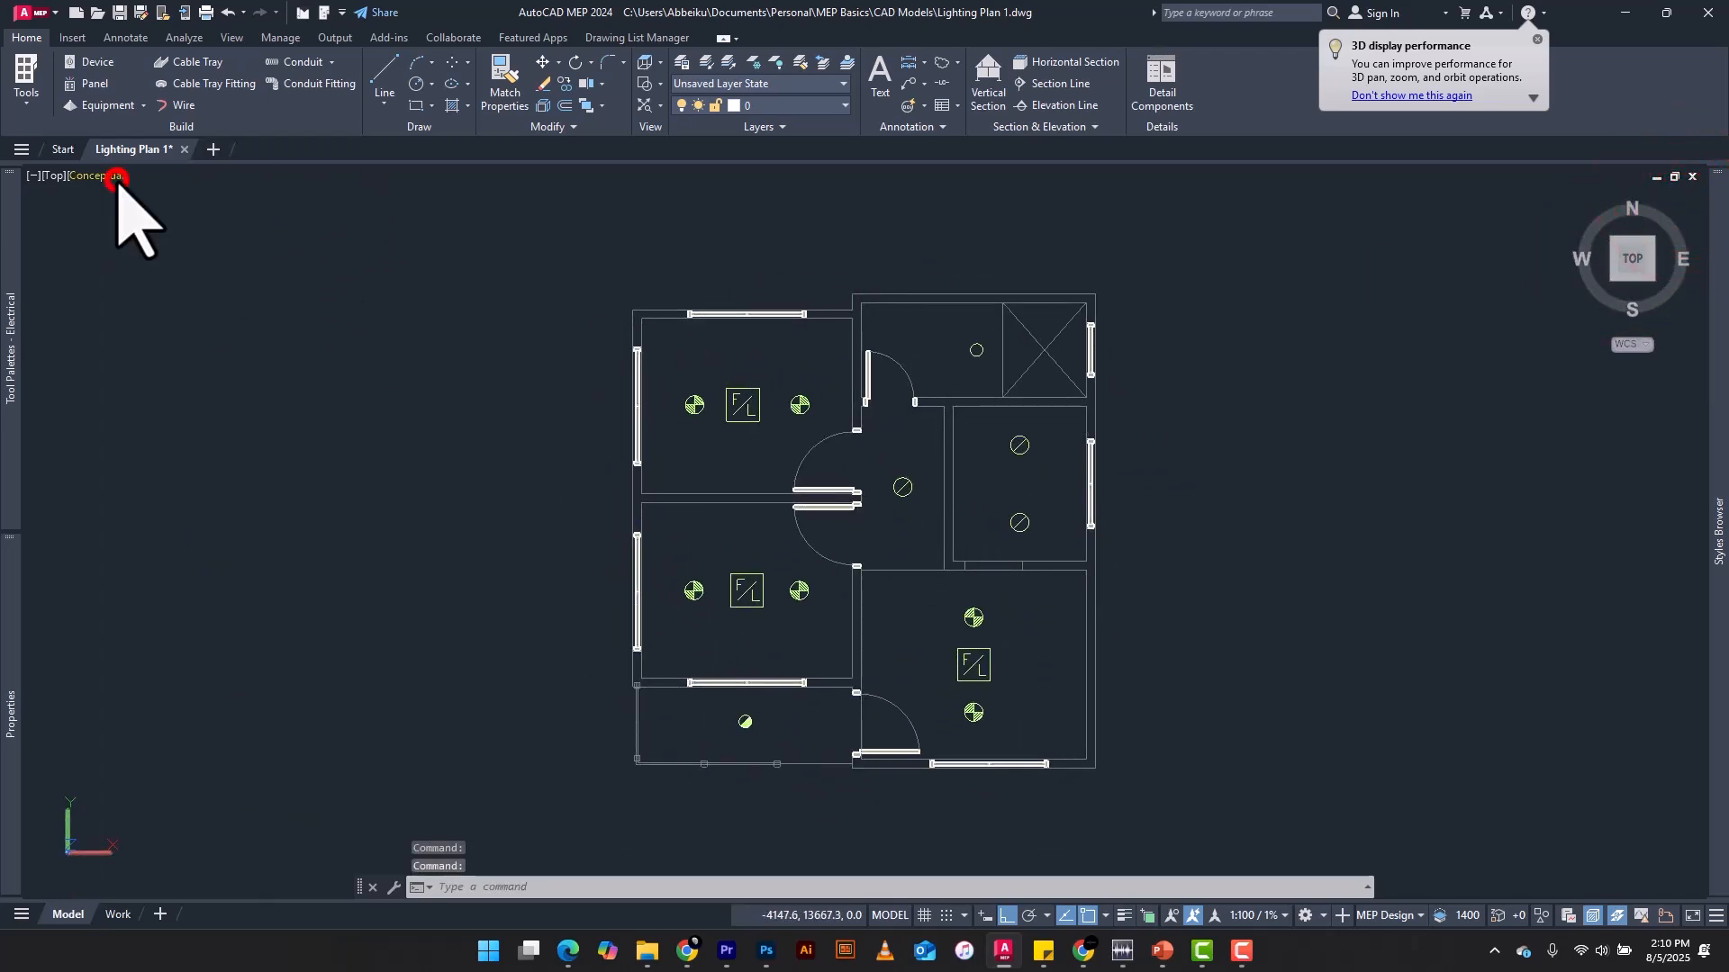
pyautogui.click(115, 176)
pyautogui.click(115, 177)
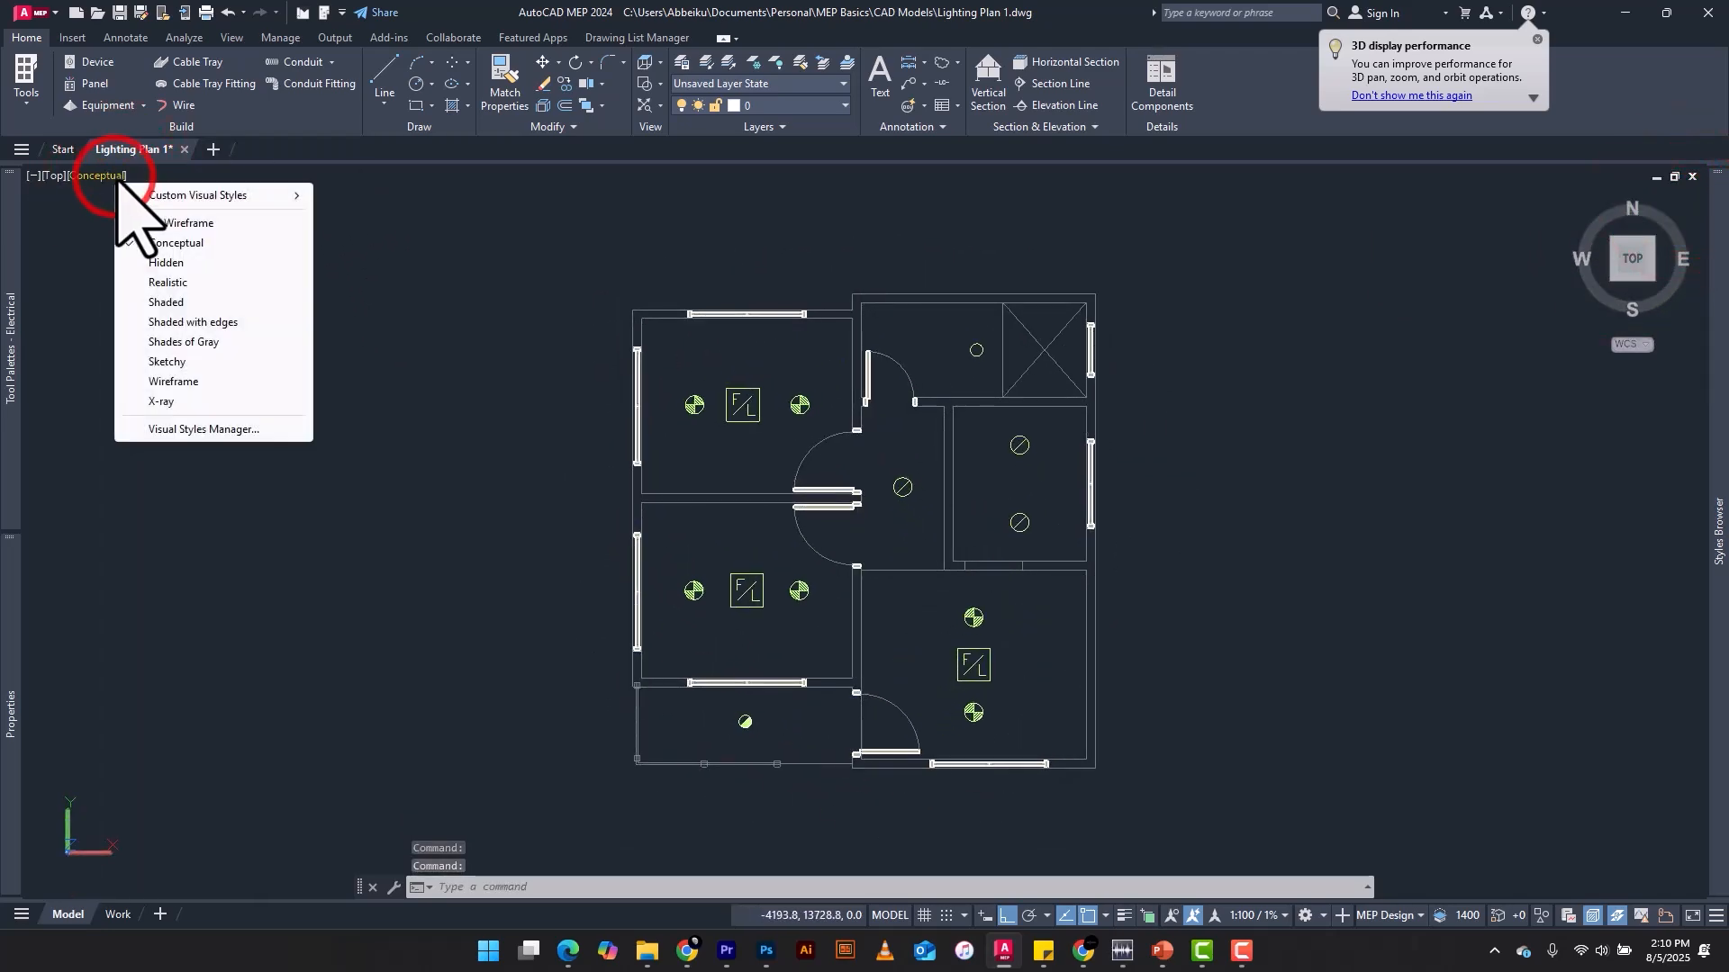
pyautogui.click(183, 222)
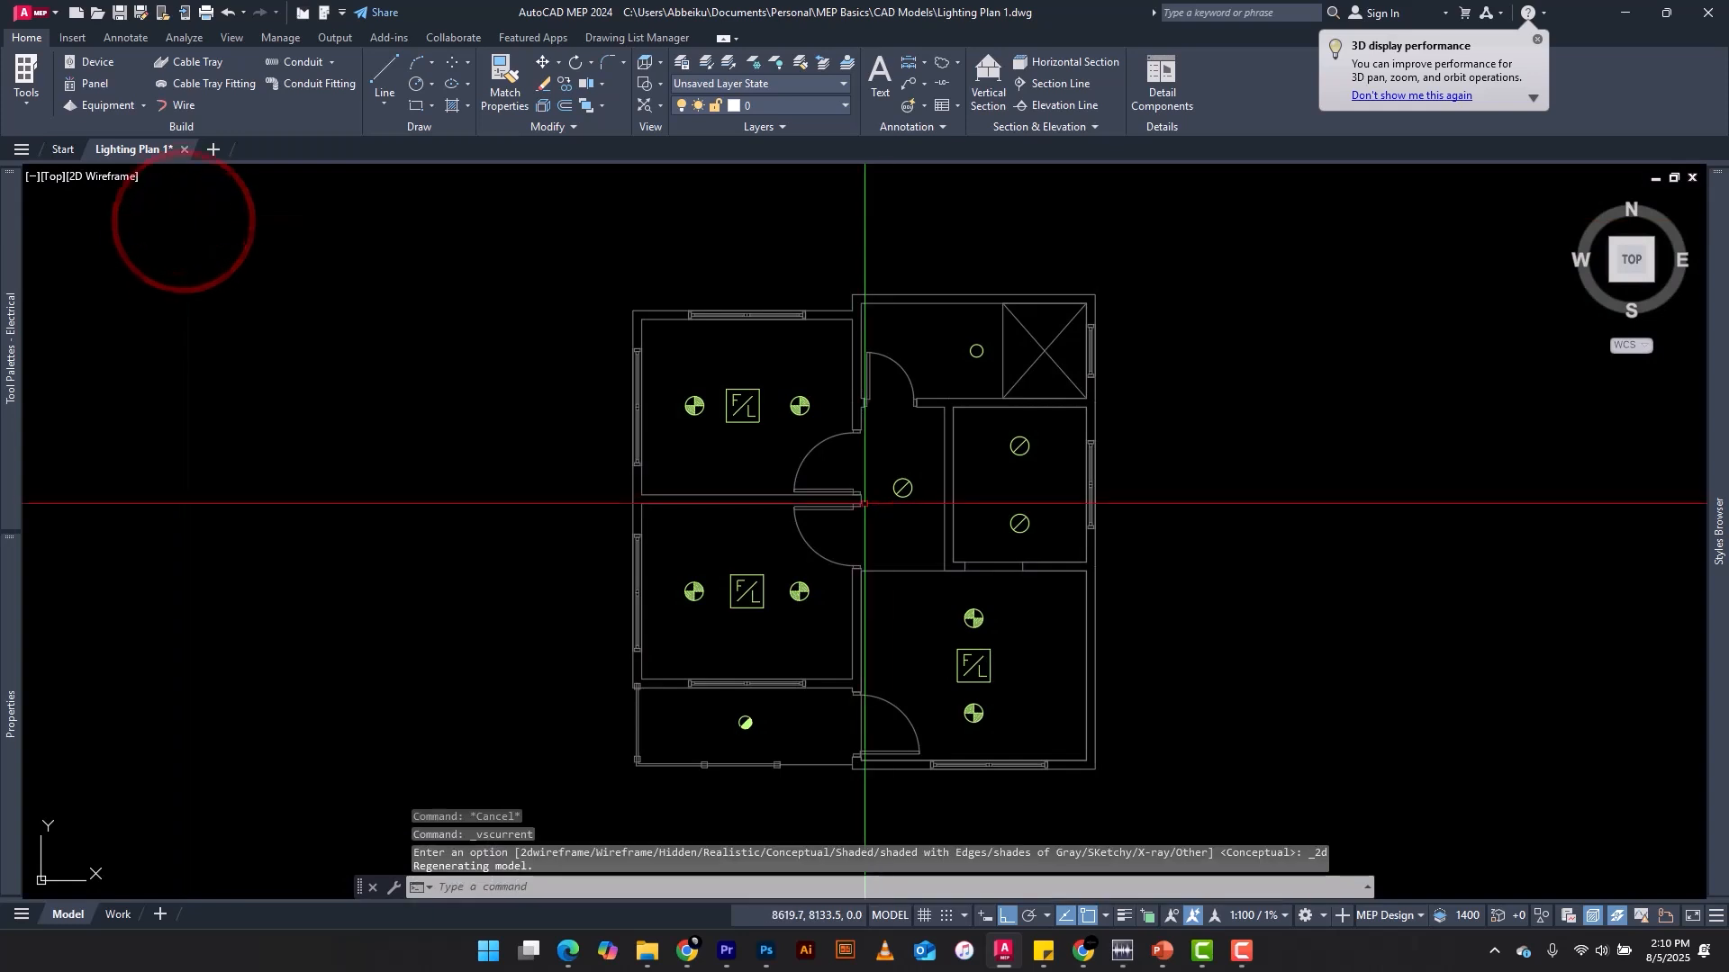
# Step: Select the right down light in the upper-left room and extend the selection to all similar devices
pyautogui.scroll(-2, 556, 403)
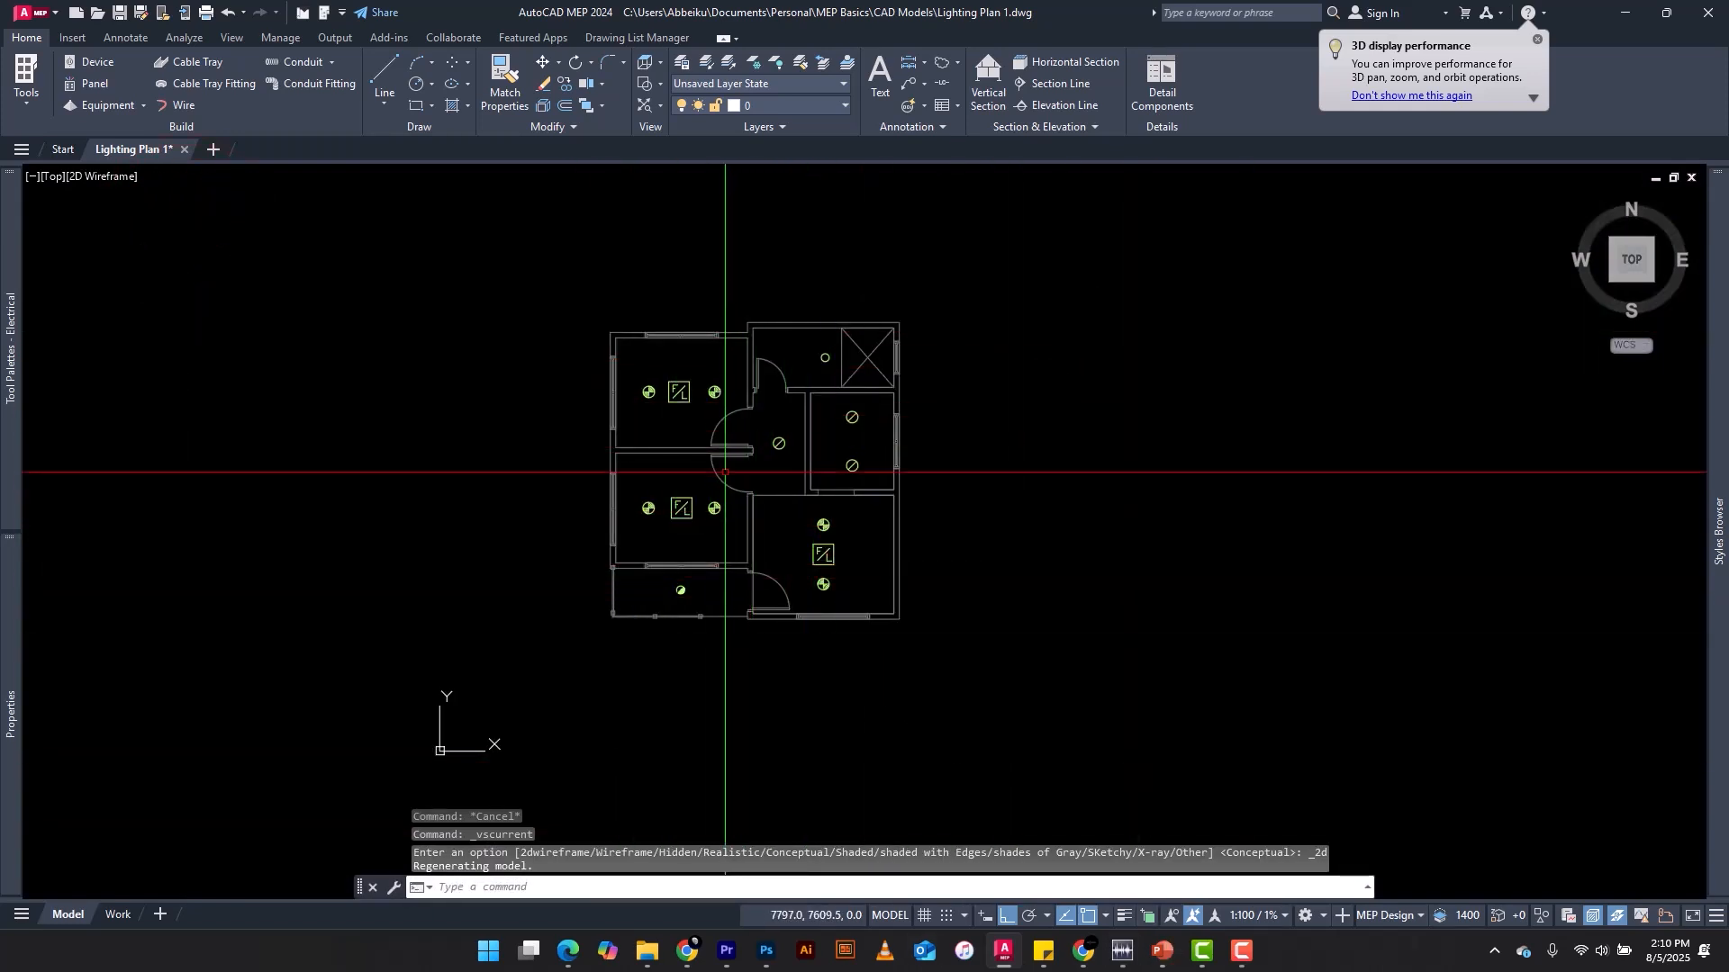
pyautogui.scroll(8, 719, 360)
pyautogui.click(718, 337)
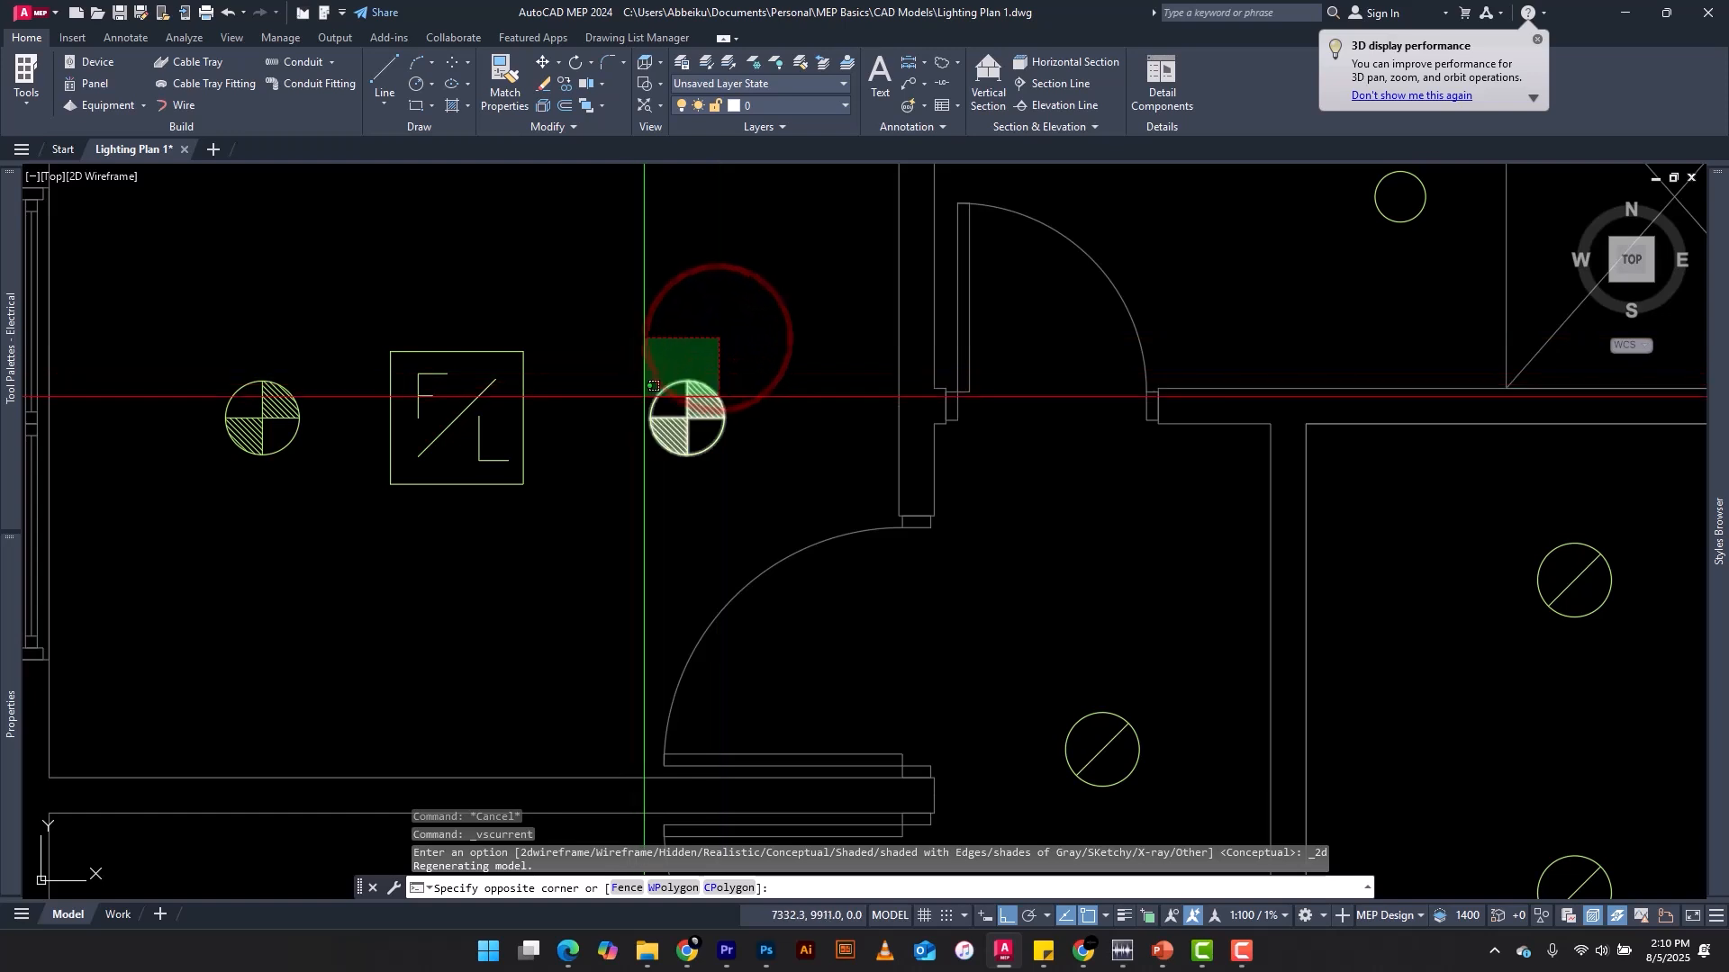
pyautogui.click(644, 401)
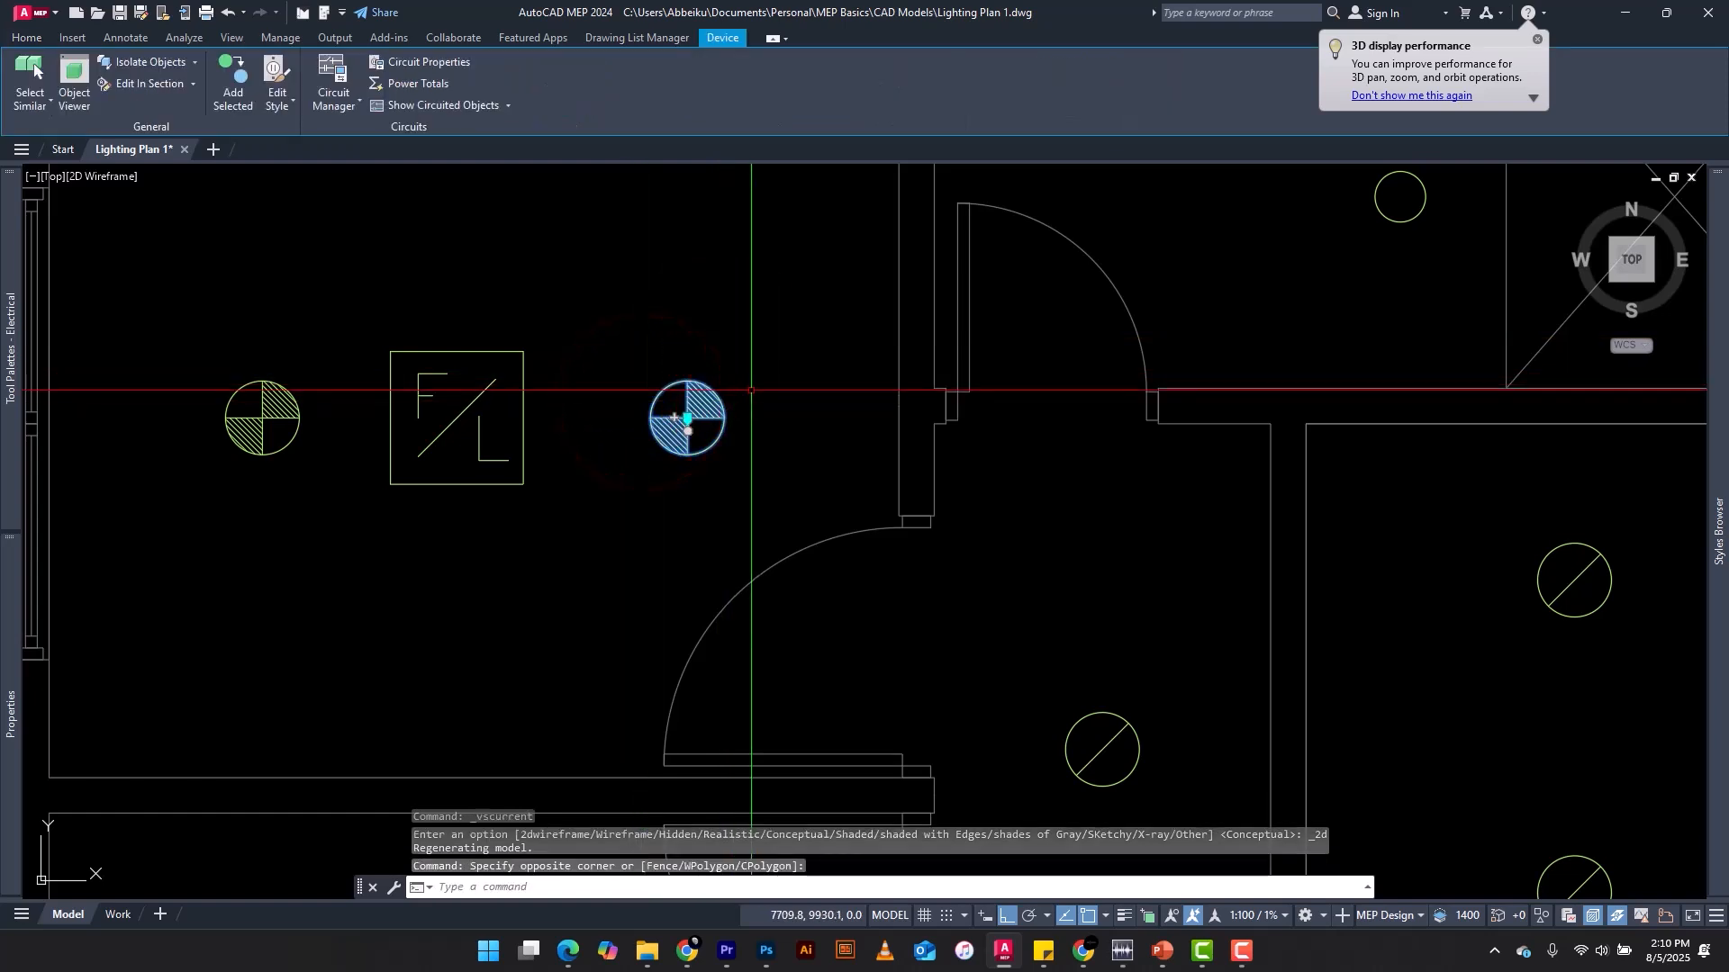
pyautogui.rightClick(716, 405)
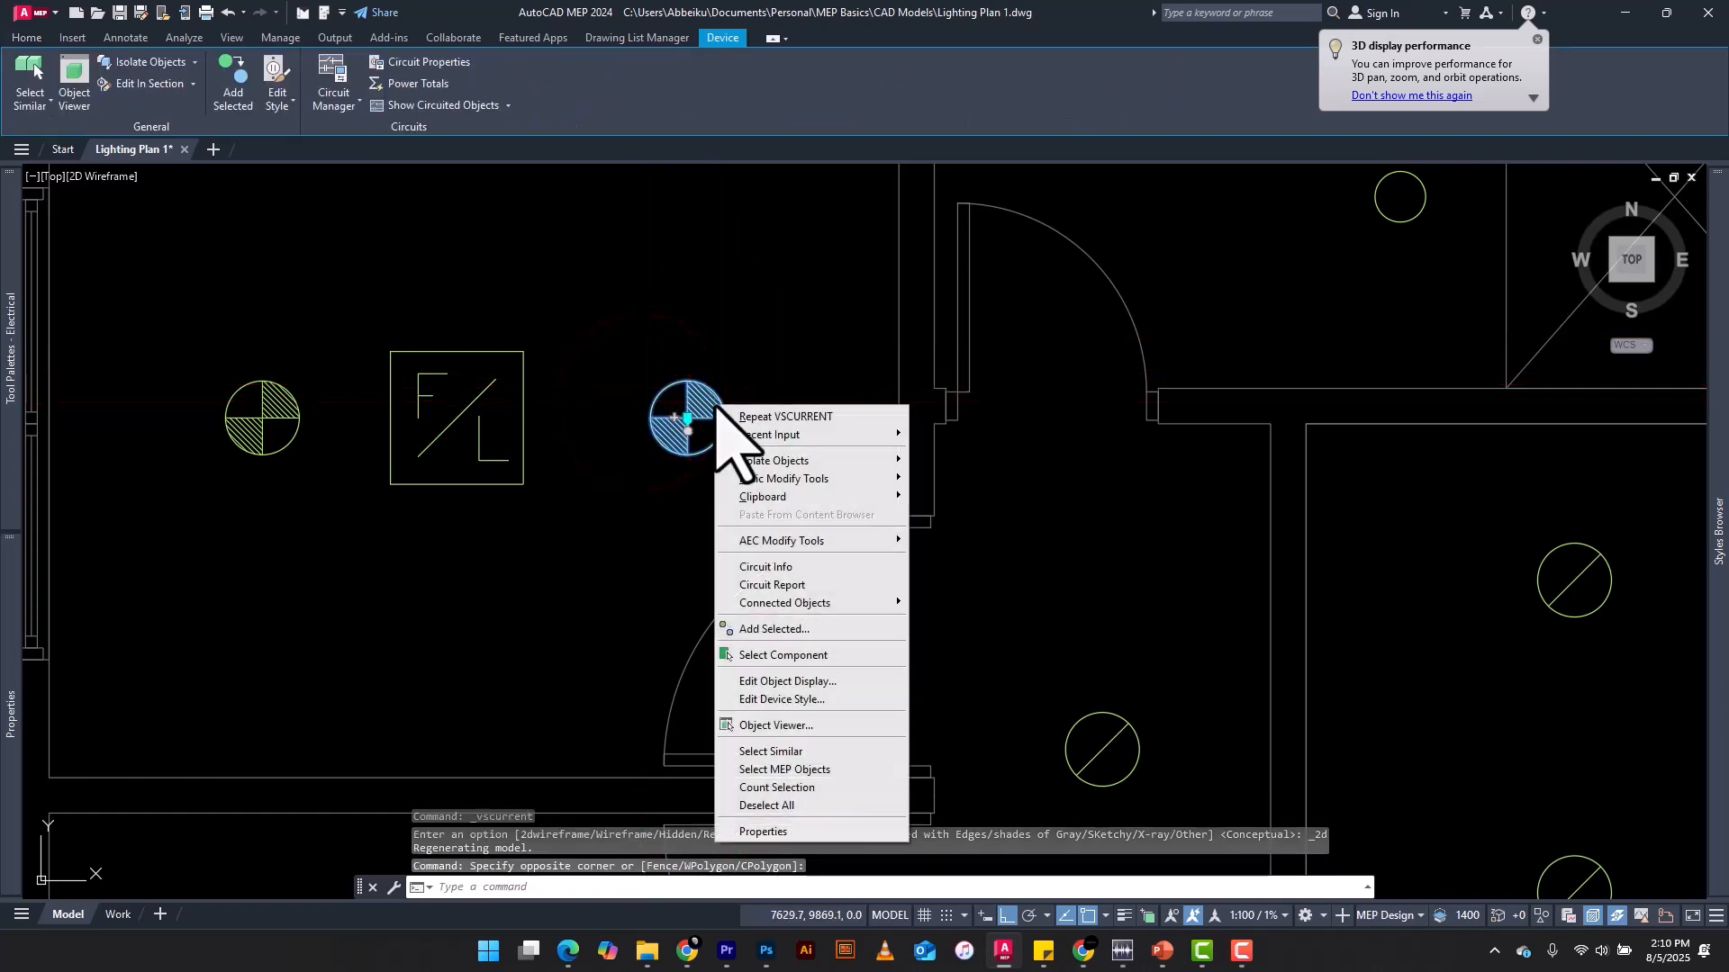
pyautogui.click(796, 754)
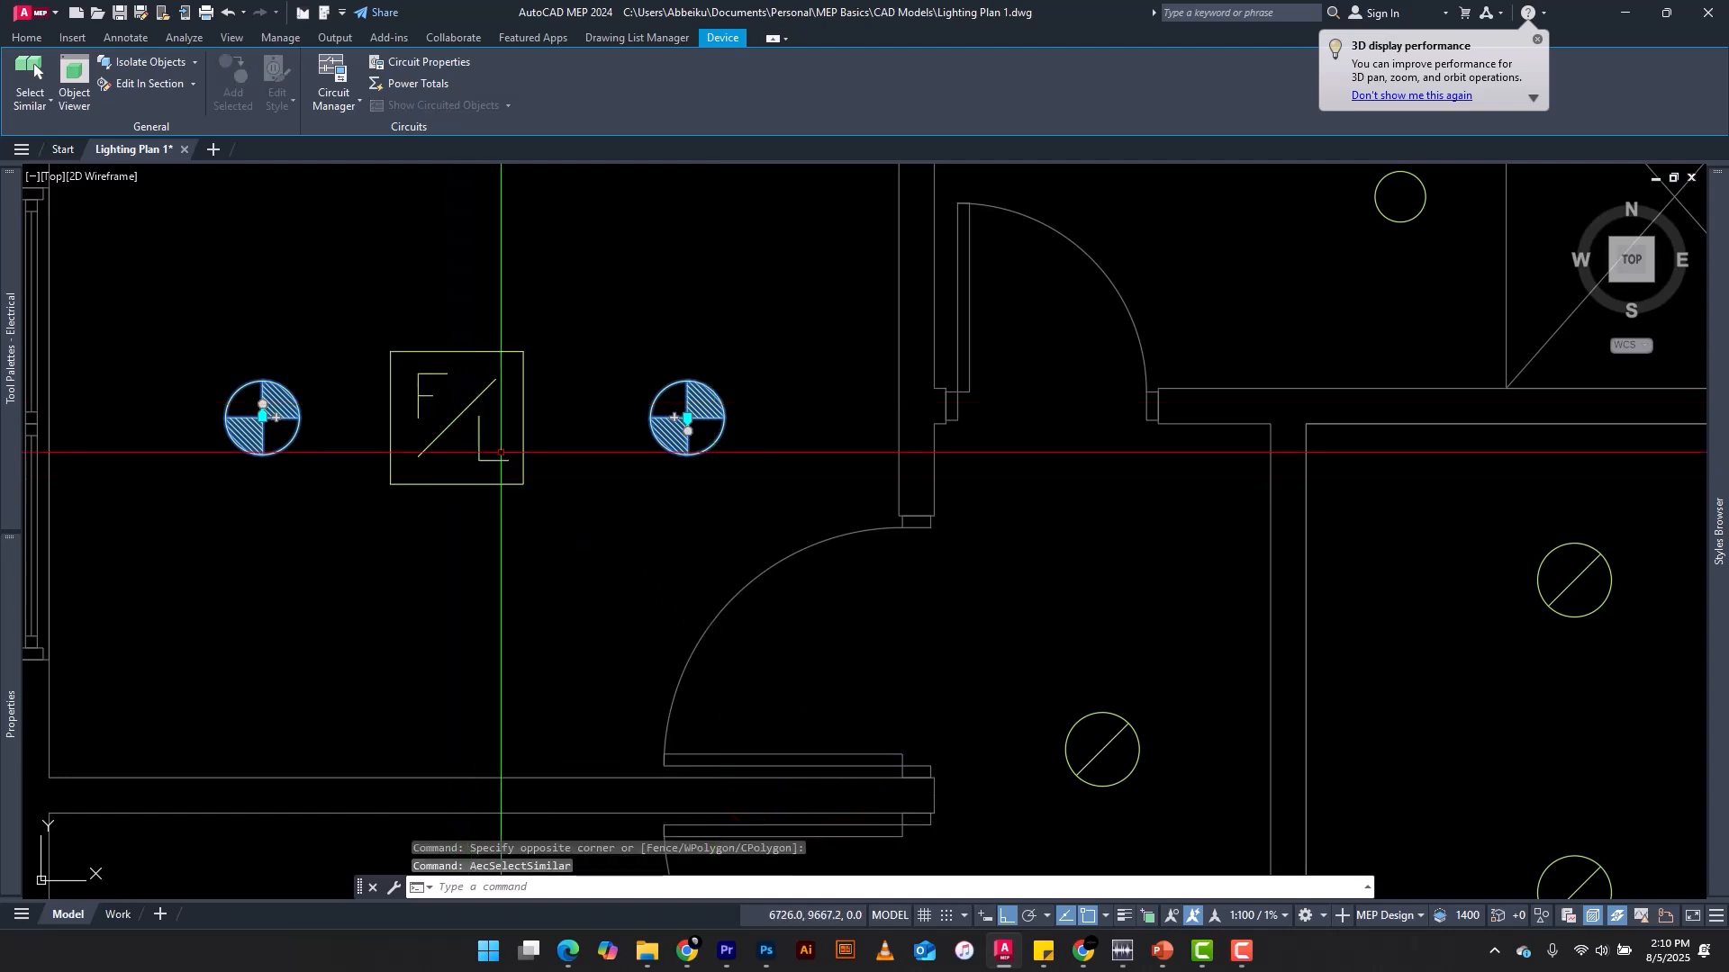
# Step: Add the upper-left room's fan-light and the round light in the upper-right bathroom to the selection
pyautogui.scroll(-5, 502, 453)
pyautogui.scroll(4, 500, 423)
pyautogui.click(507, 392)
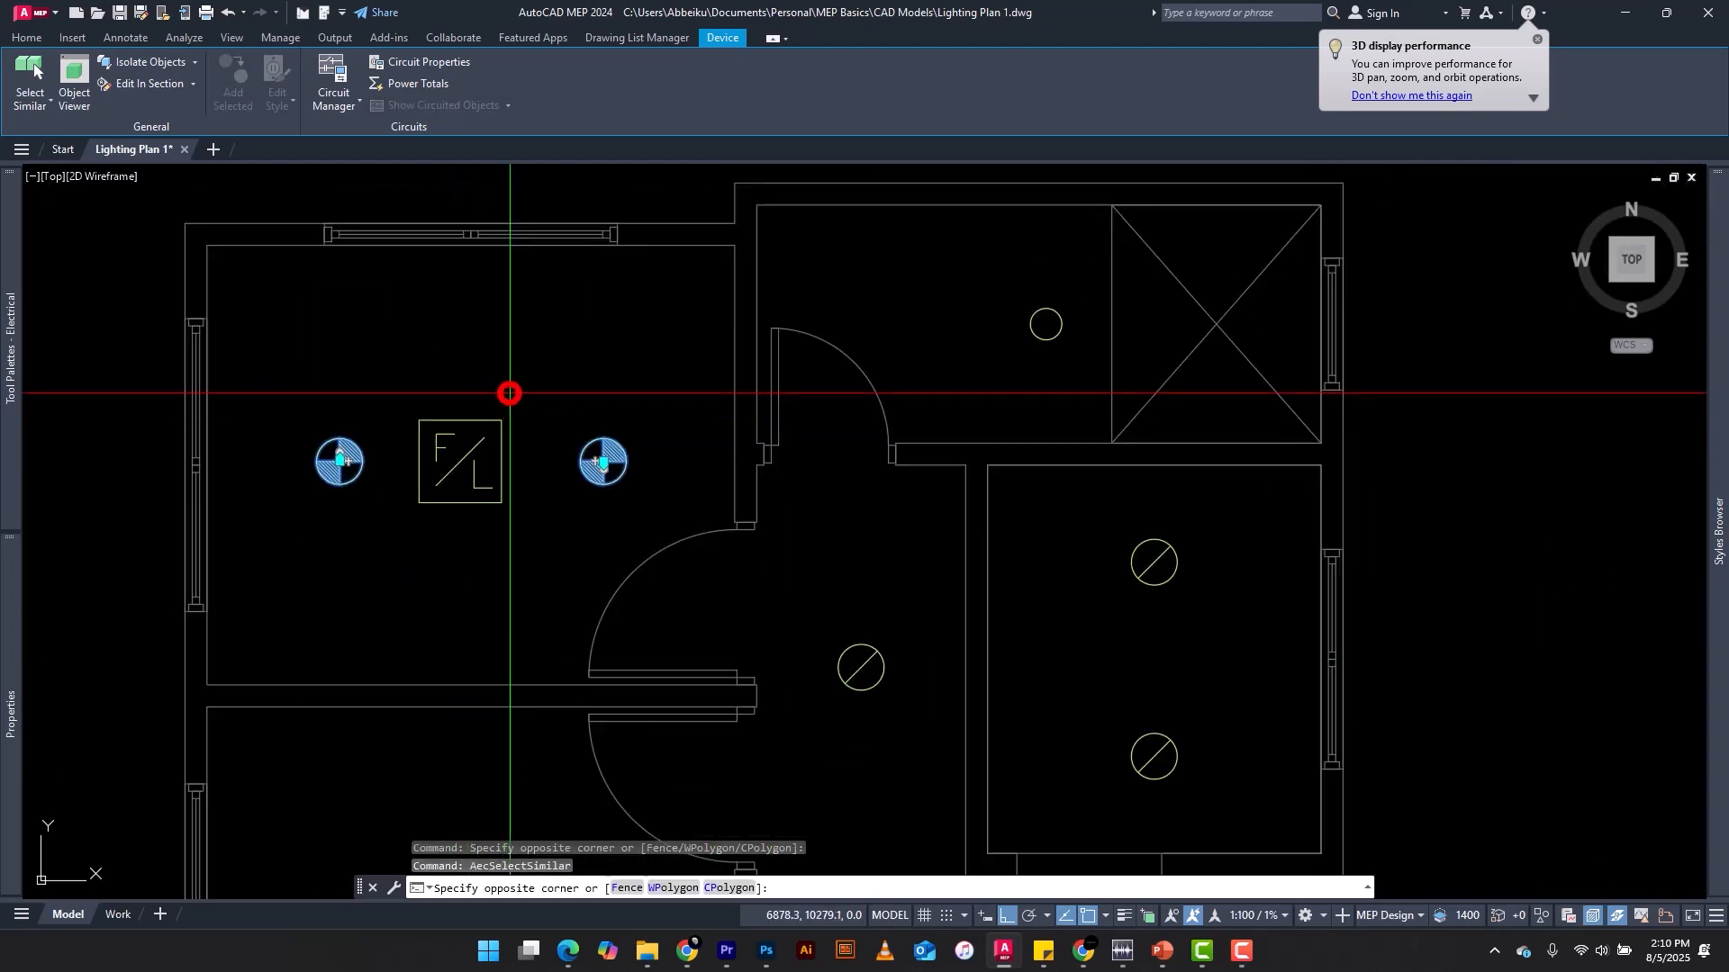
pyautogui.click(475, 441)
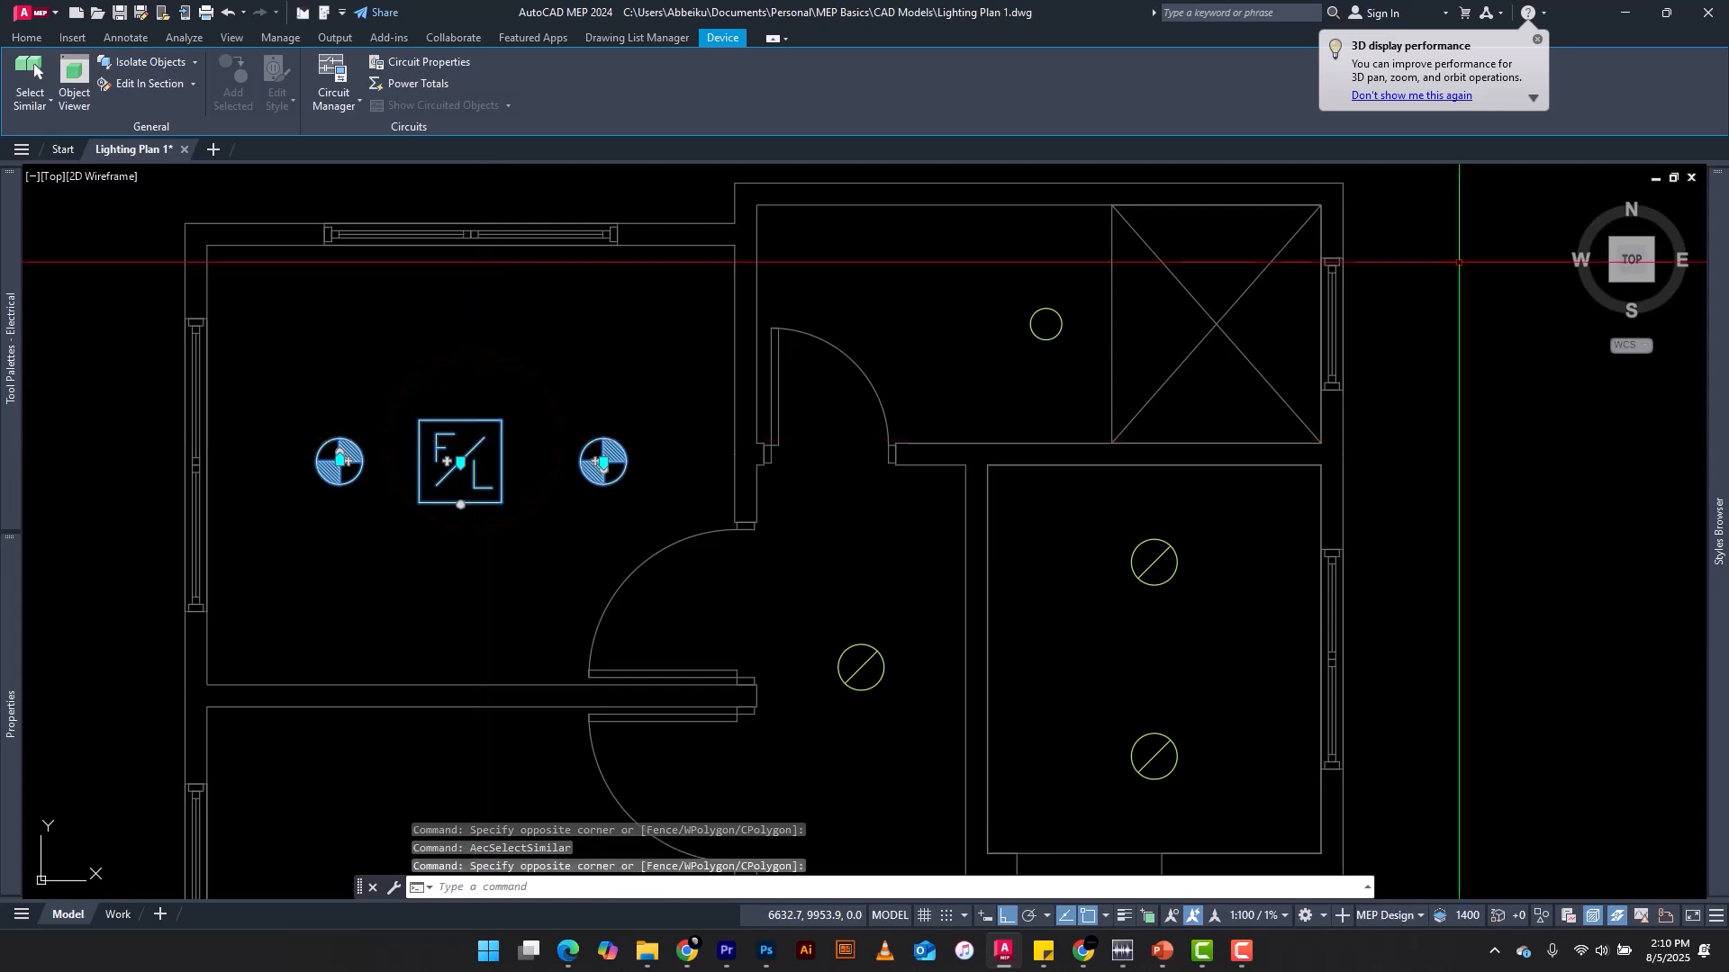
pyautogui.click(1081, 284)
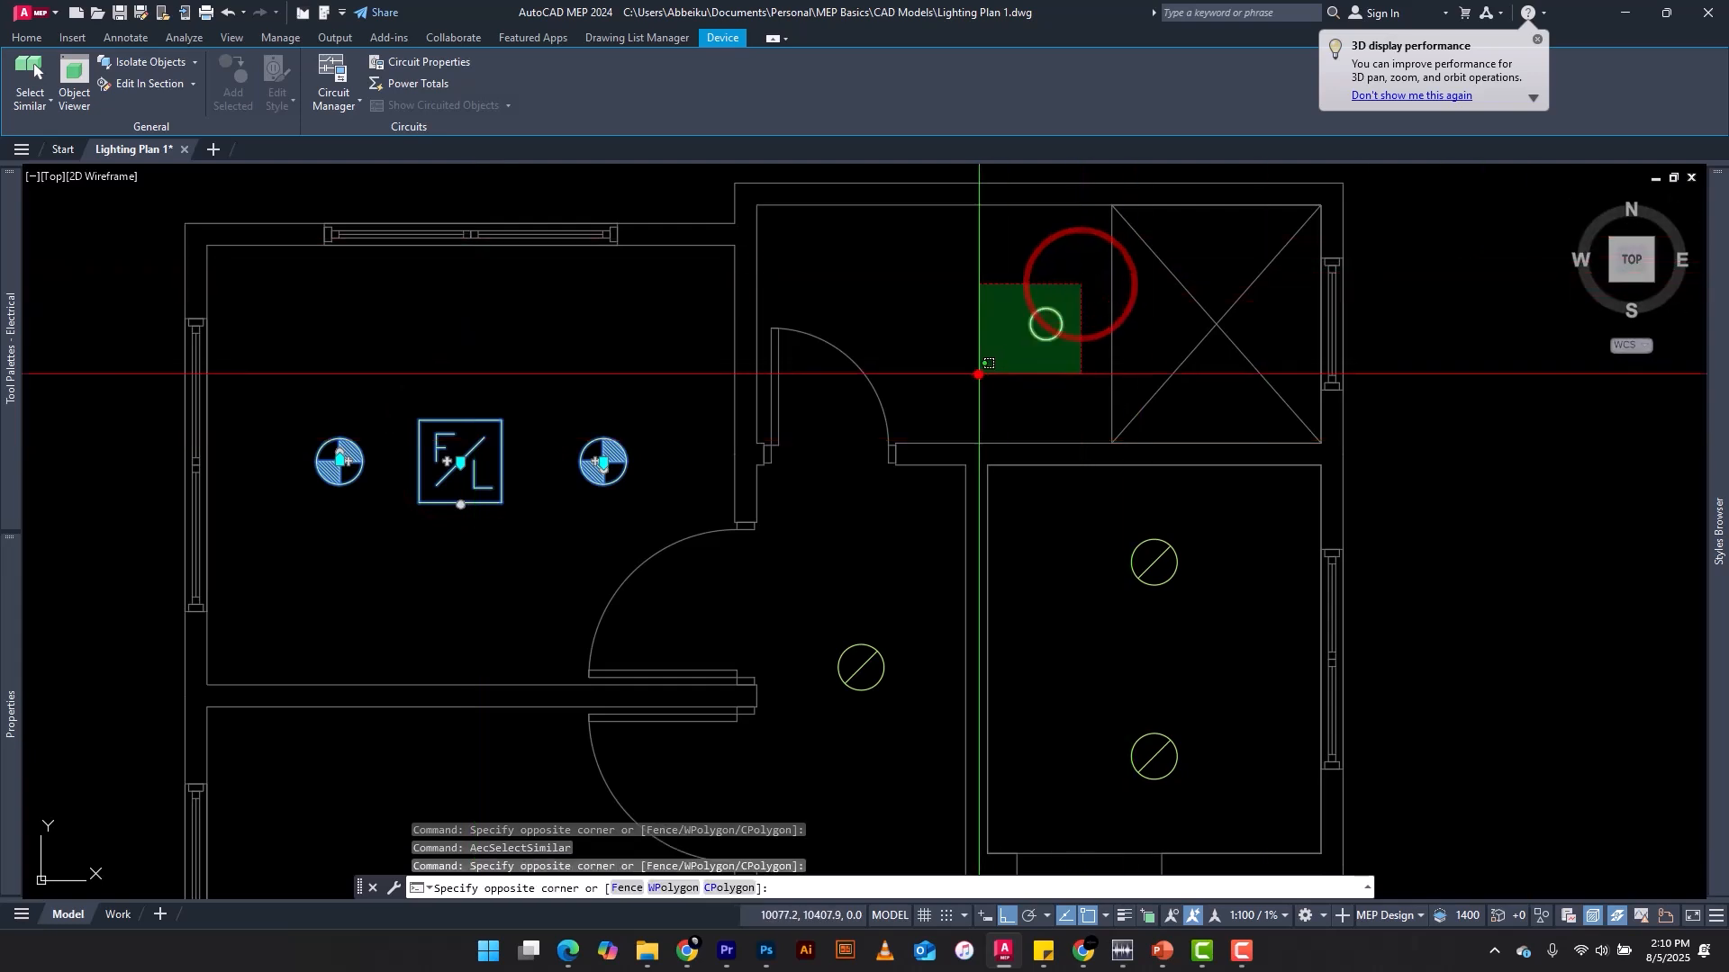
pyautogui.click(978, 374)
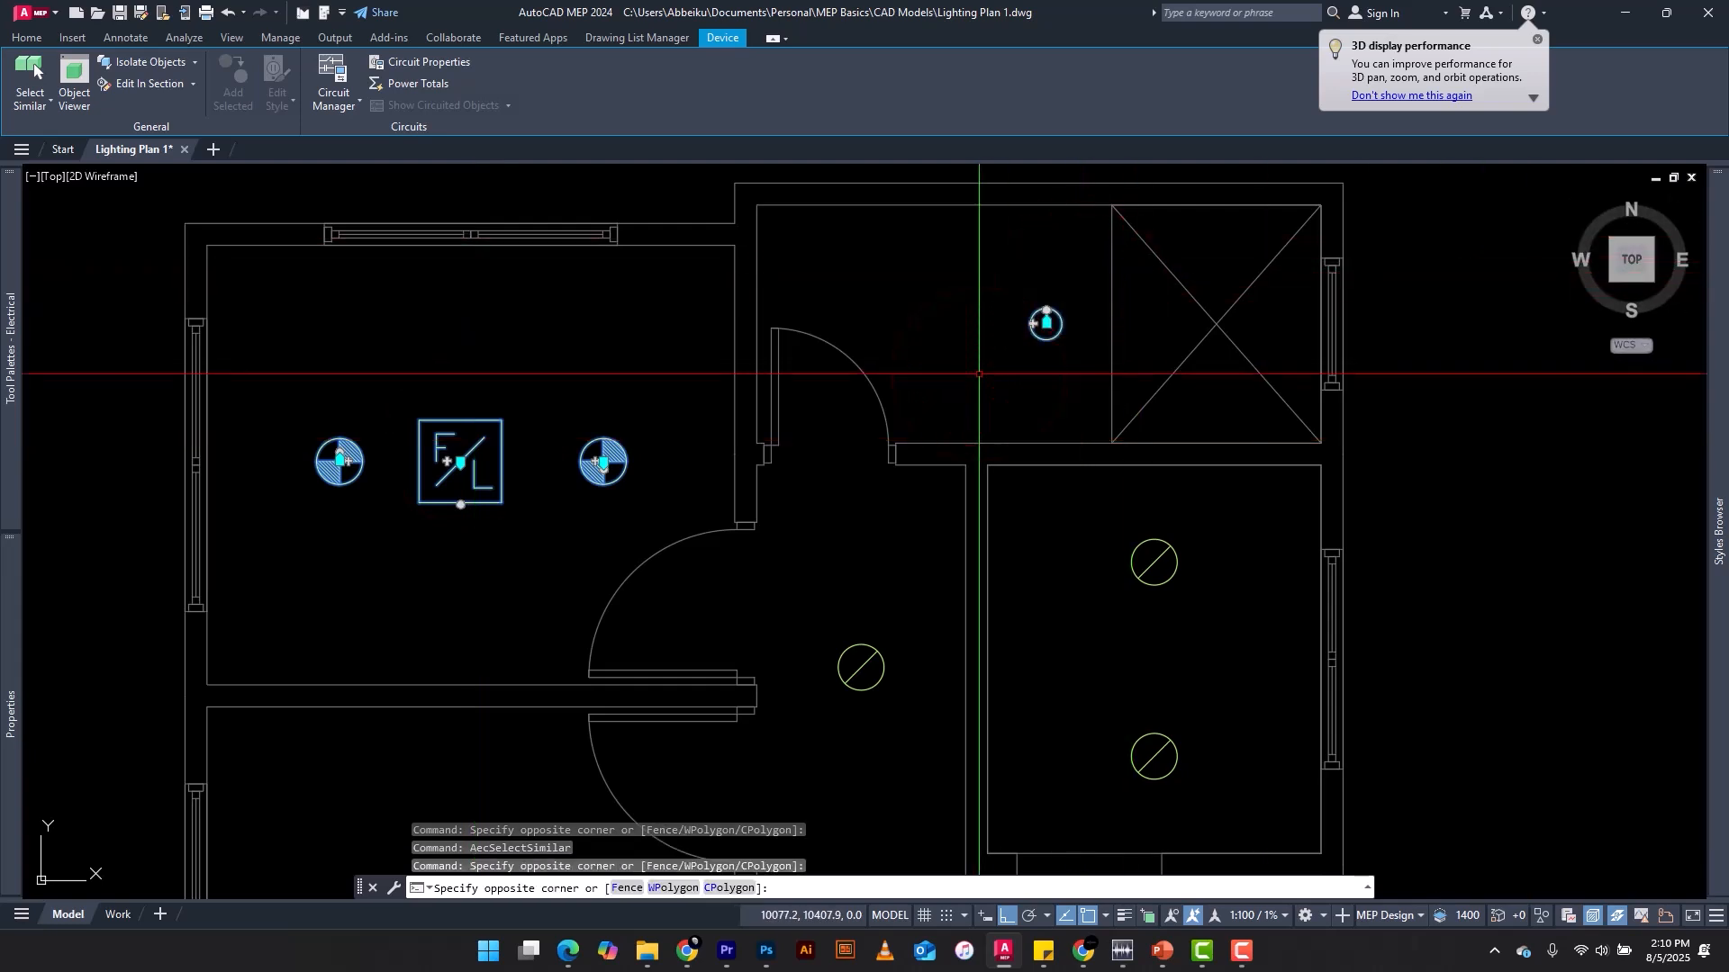
# Step: Add the hallway light and the two lights in the room east of the hallway to the selection
pyautogui.scroll(-4, 609, 366)
pyautogui.scroll(6, 702, 343)
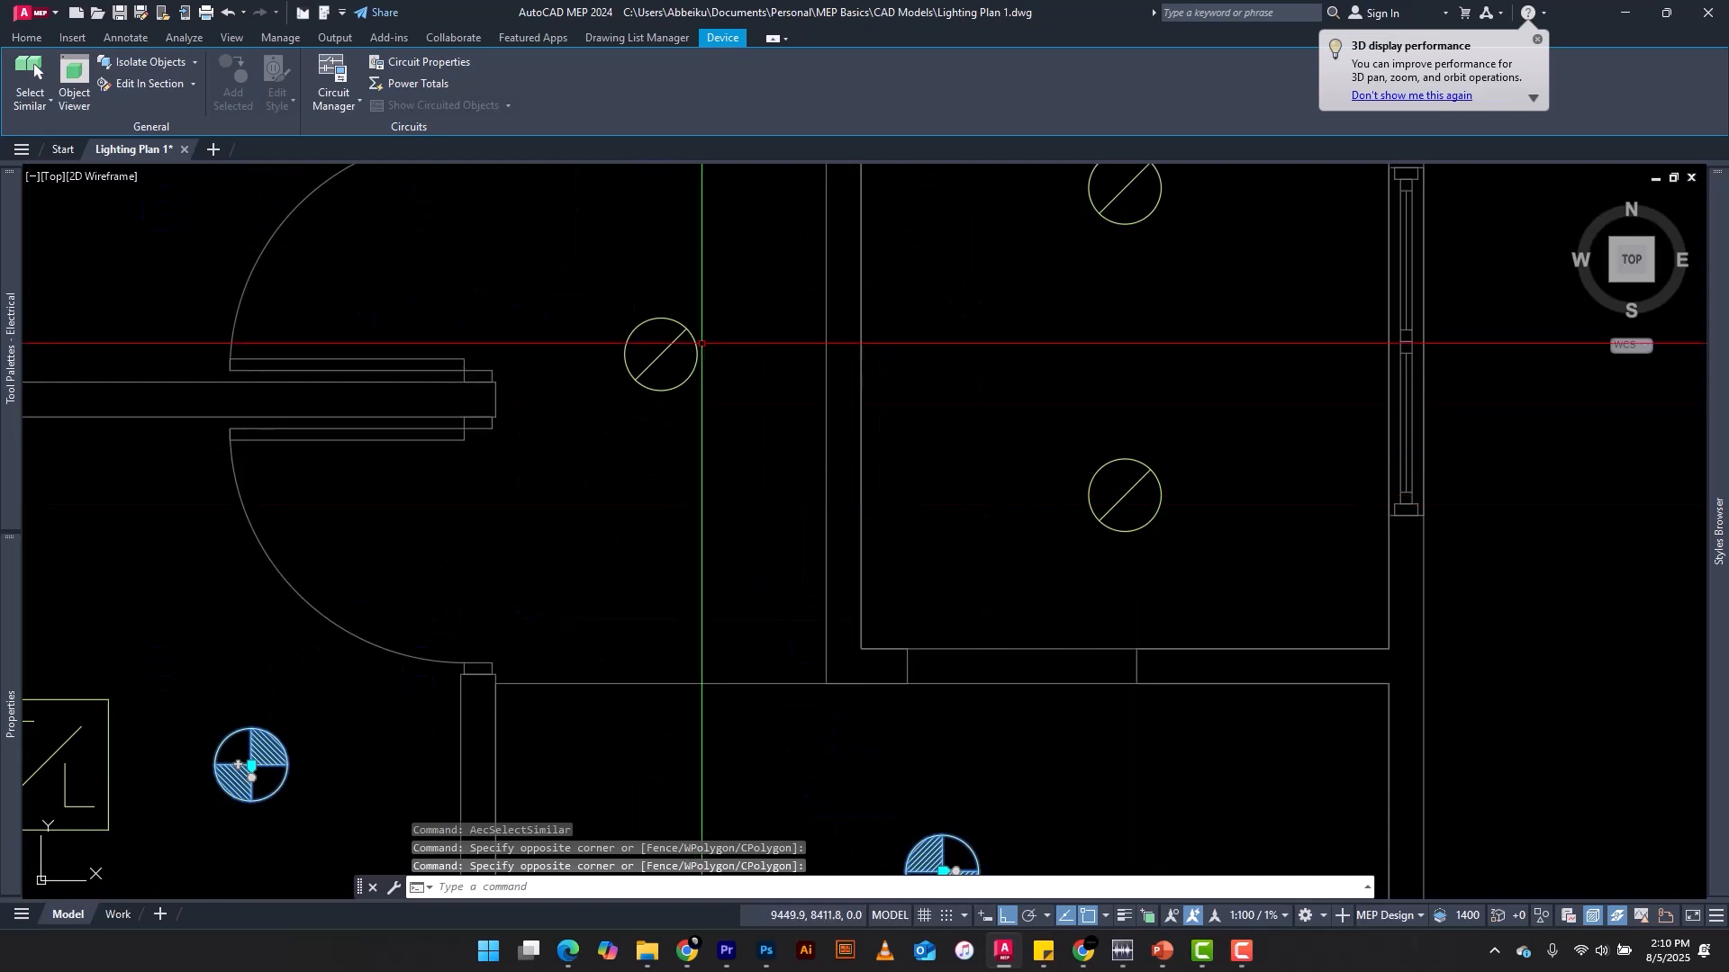
pyautogui.click(695, 323)
pyautogui.click(654, 364)
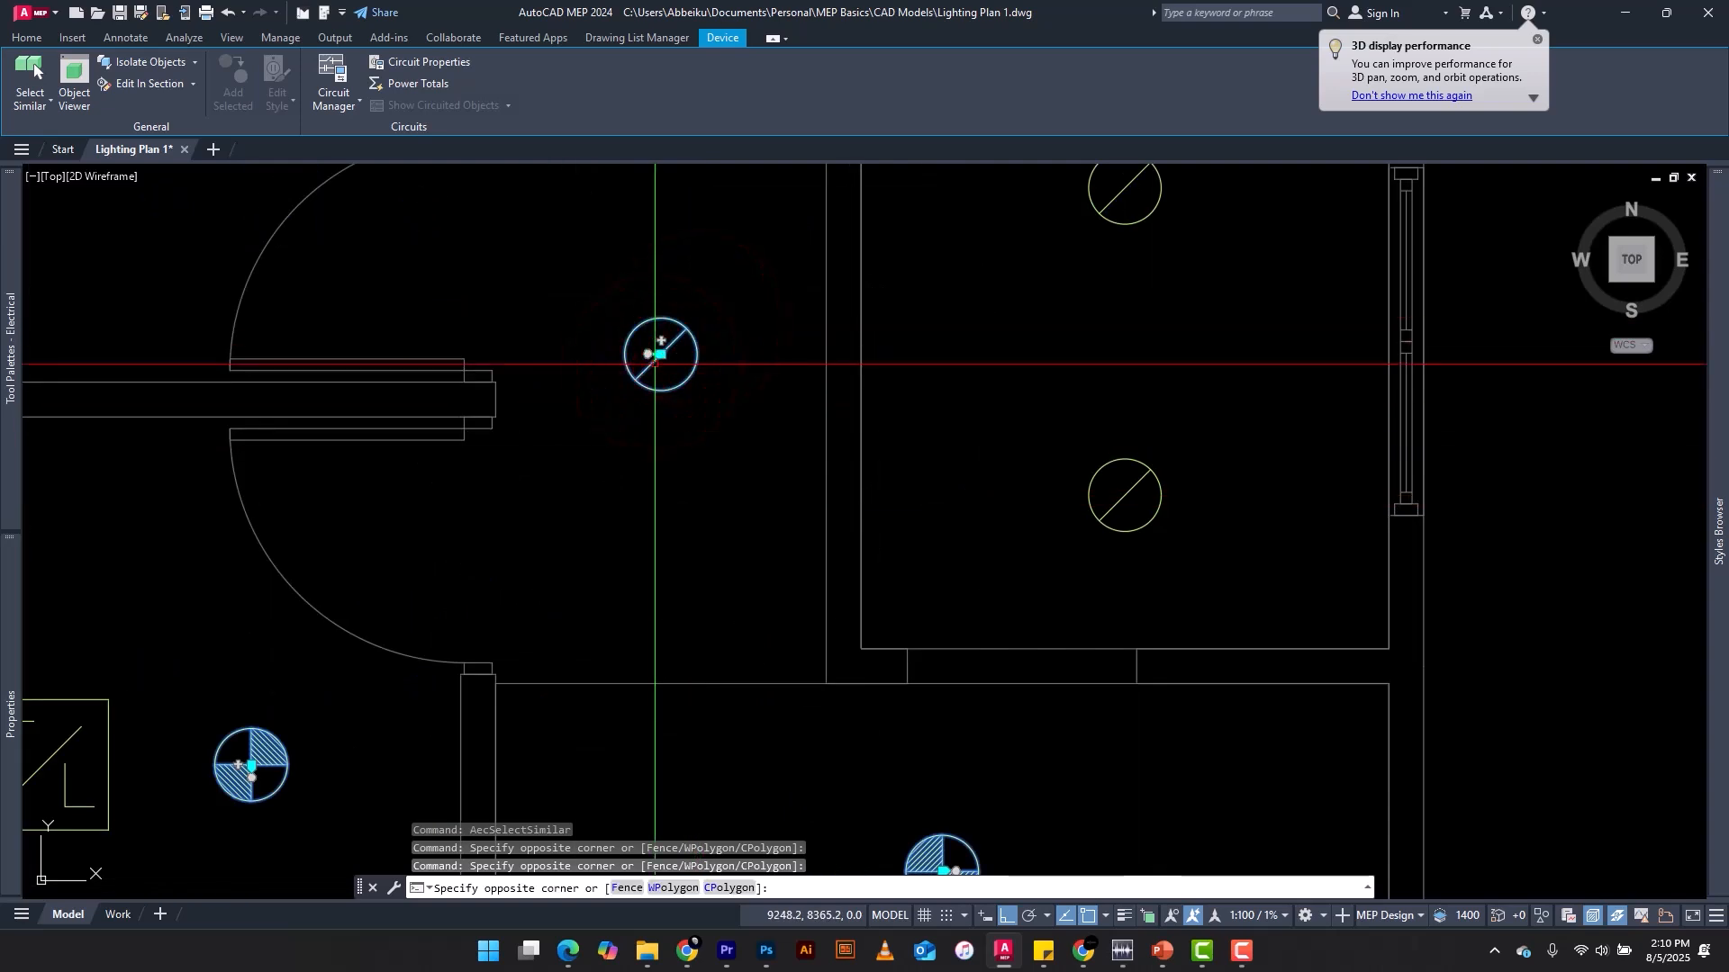
pyautogui.scroll(-2, 654, 432)
pyautogui.click(907, 231)
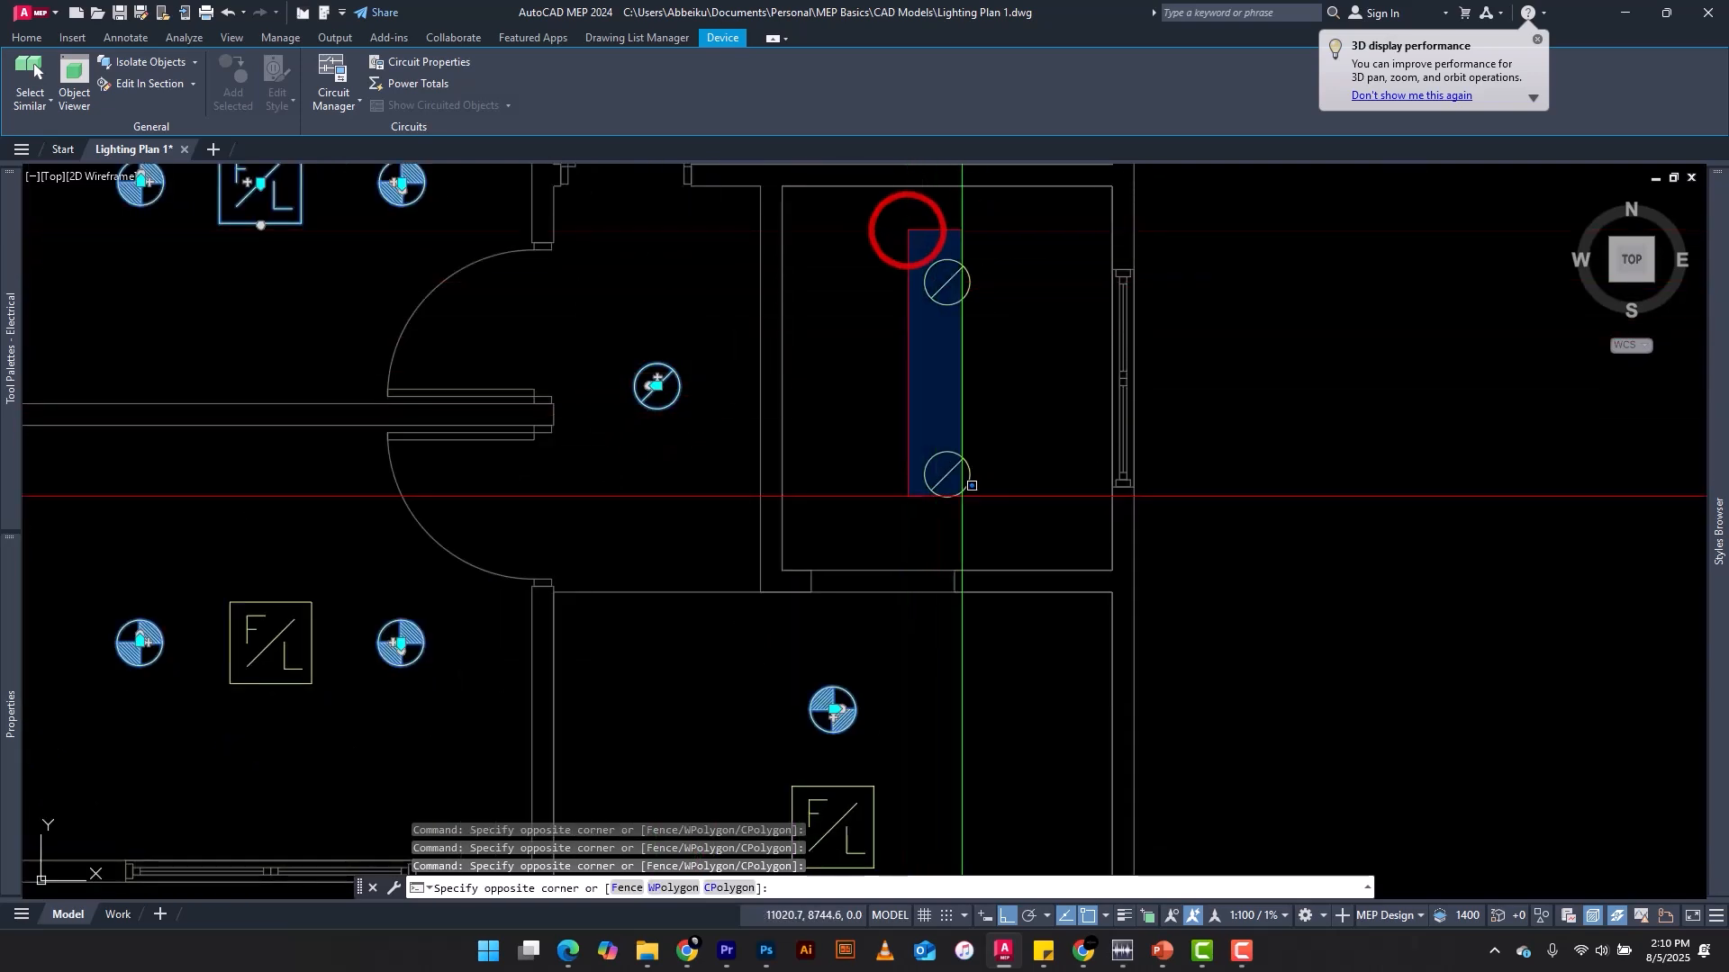
pyautogui.click(979, 512)
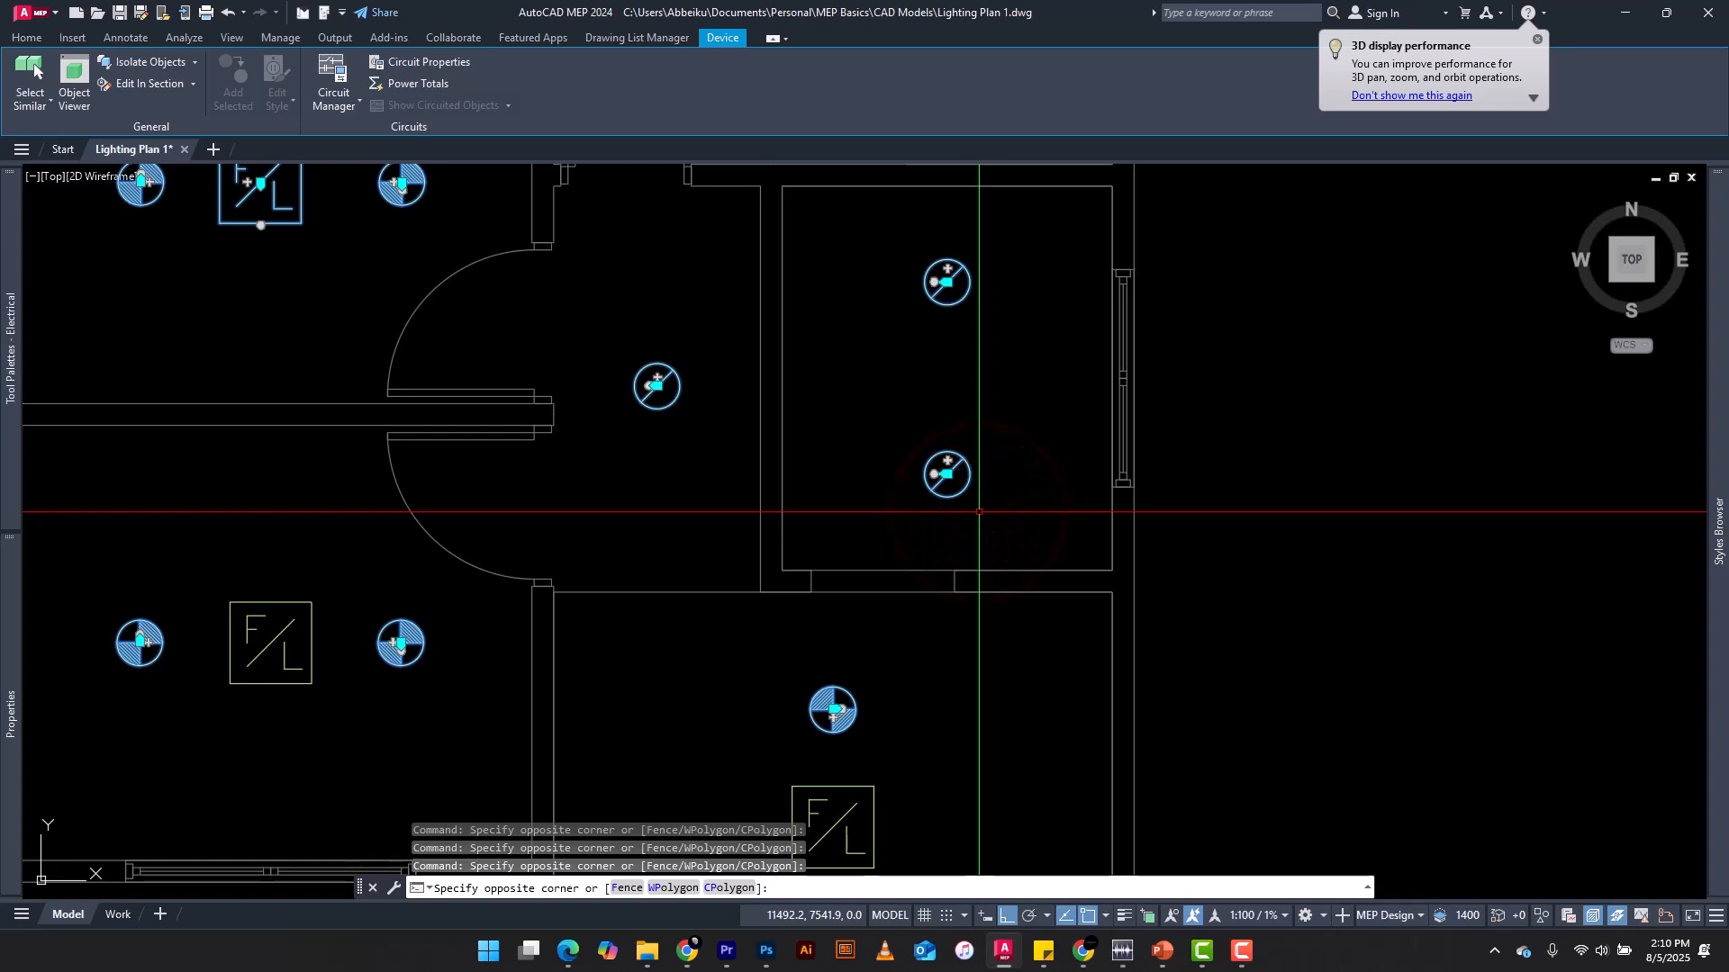
# Step: Add the fan-lights in the two lower rooms and the half-filled light on the porch to the selection
pyautogui.scroll(-4, 979, 511)
pyautogui.scroll(2, 760, 579)
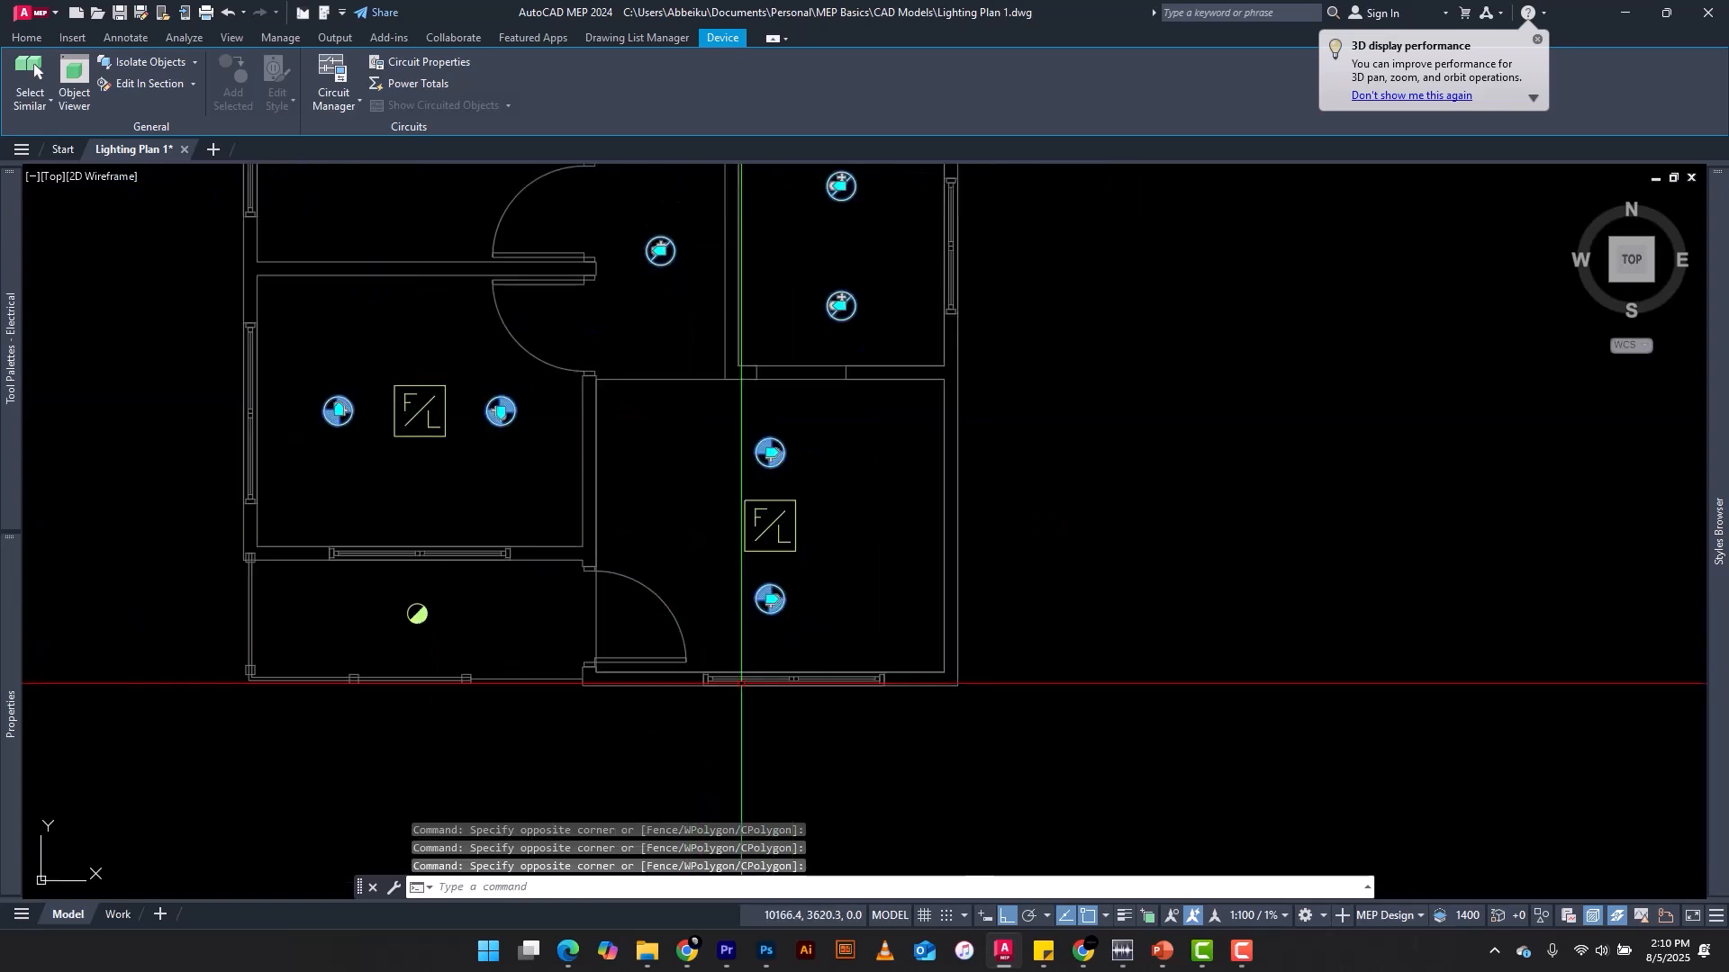
pyautogui.click(782, 484)
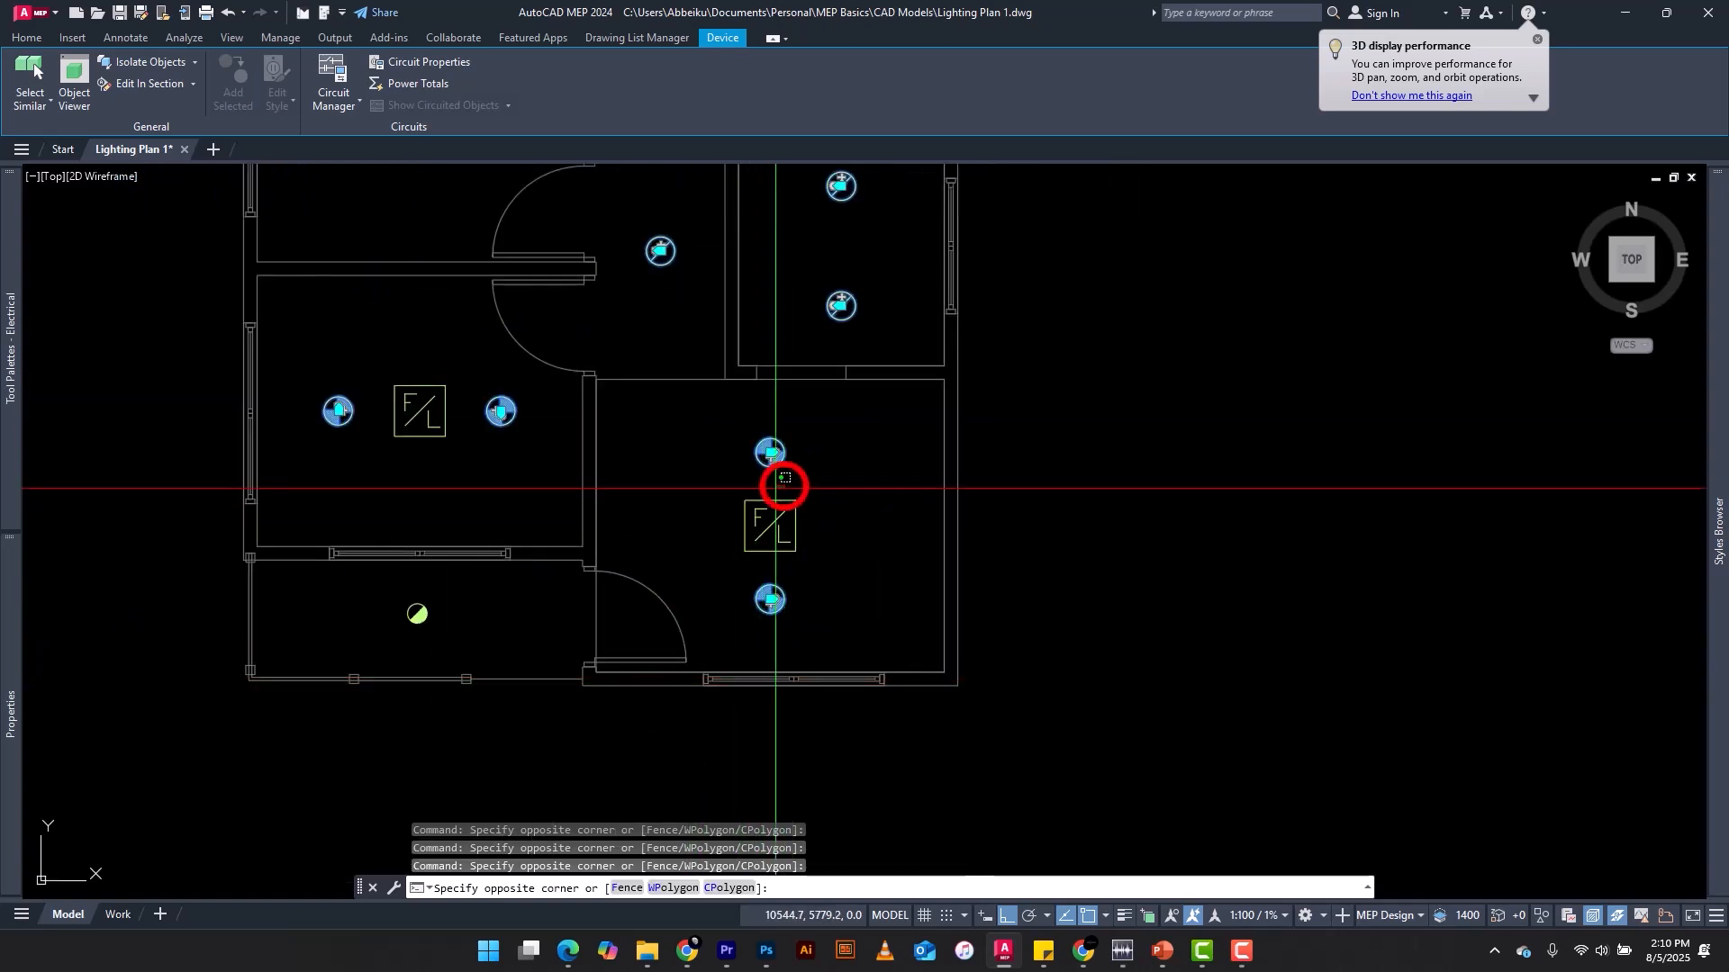
pyautogui.click(713, 533)
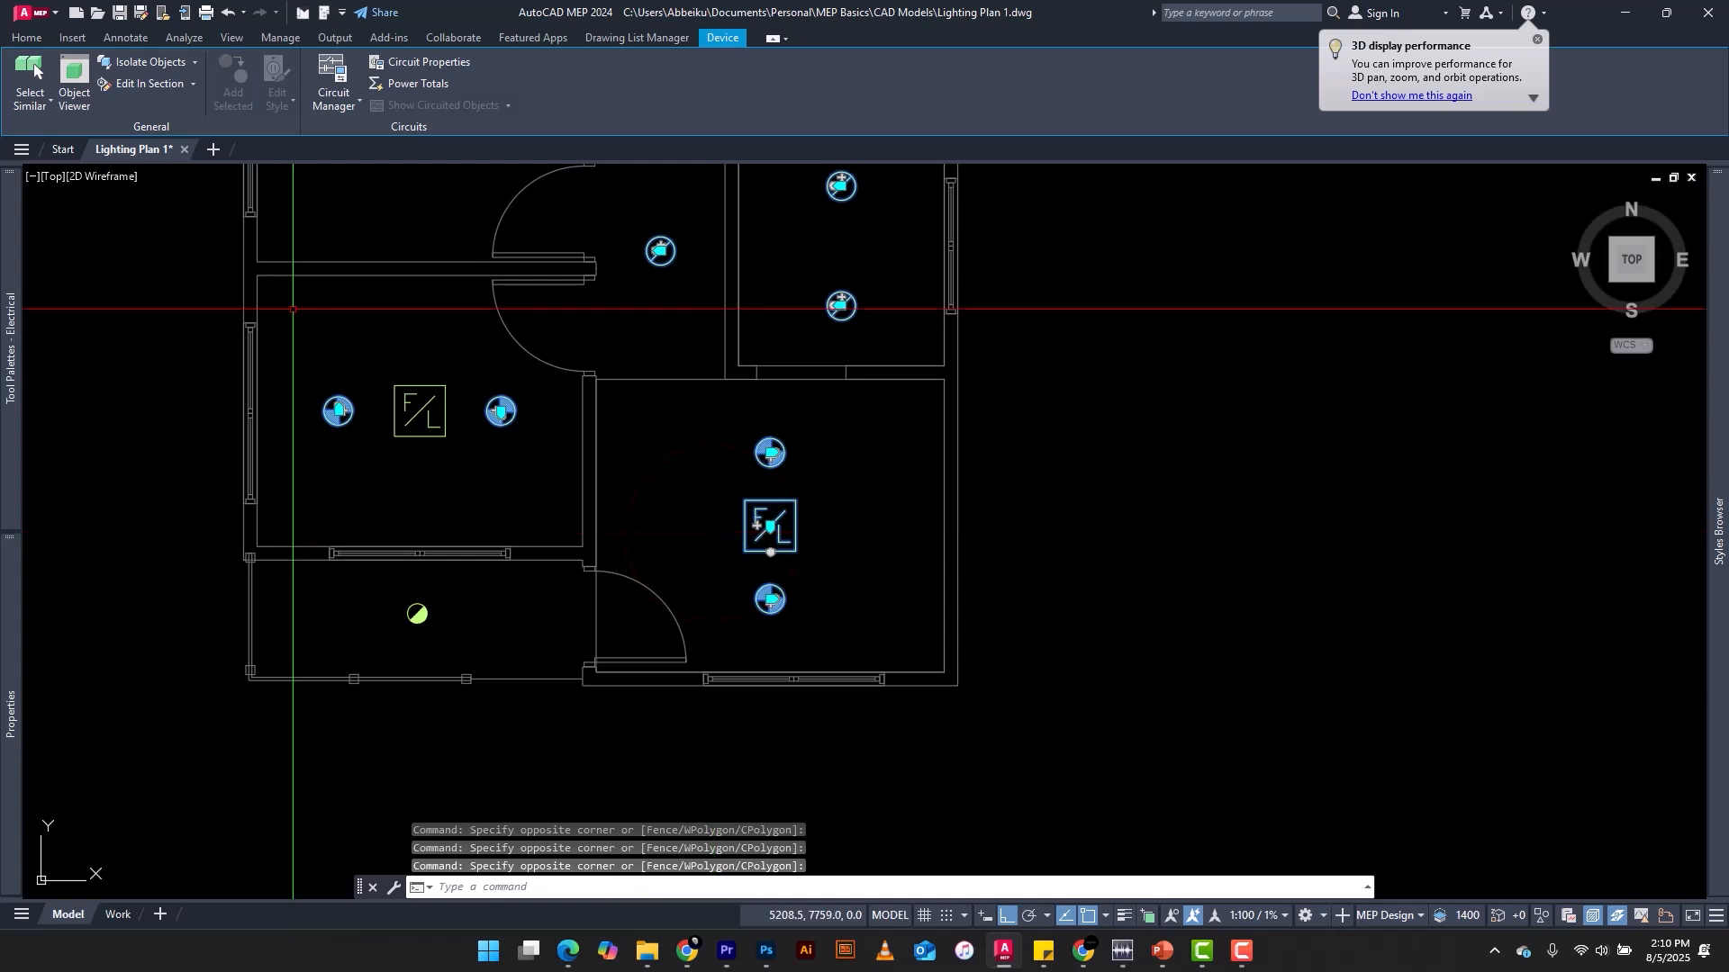
pyautogui.click(399, 437)
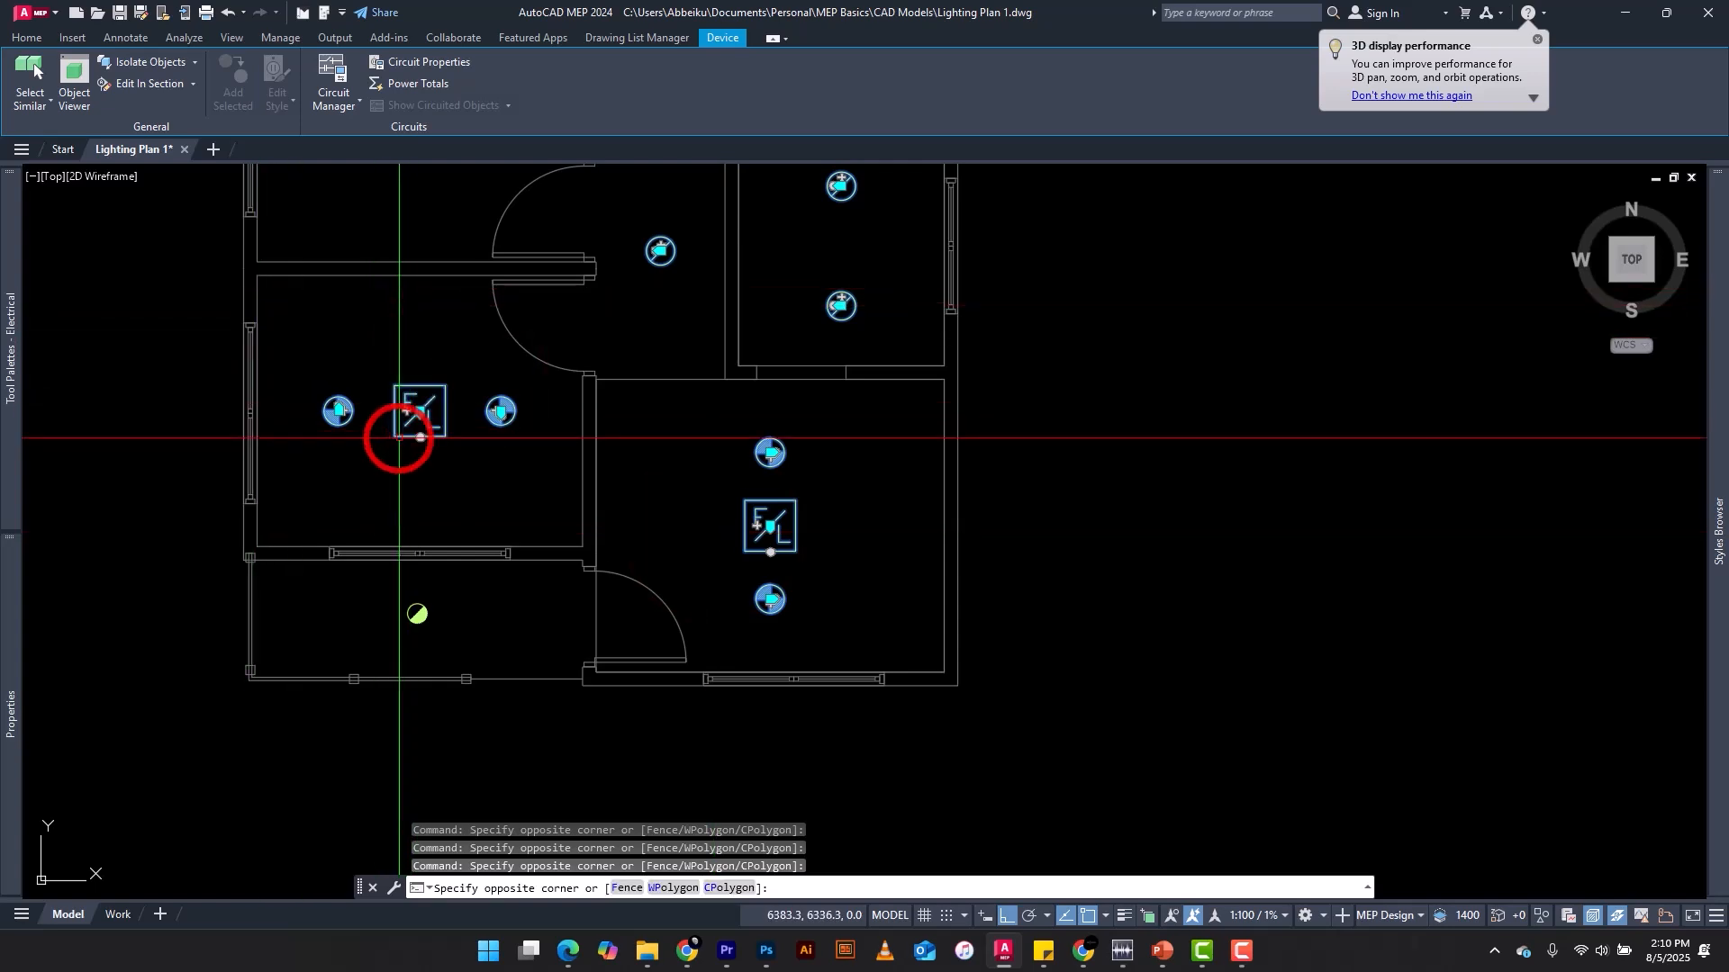
pyautogui.click(472, 580)
pyautogui.click(361, 642)
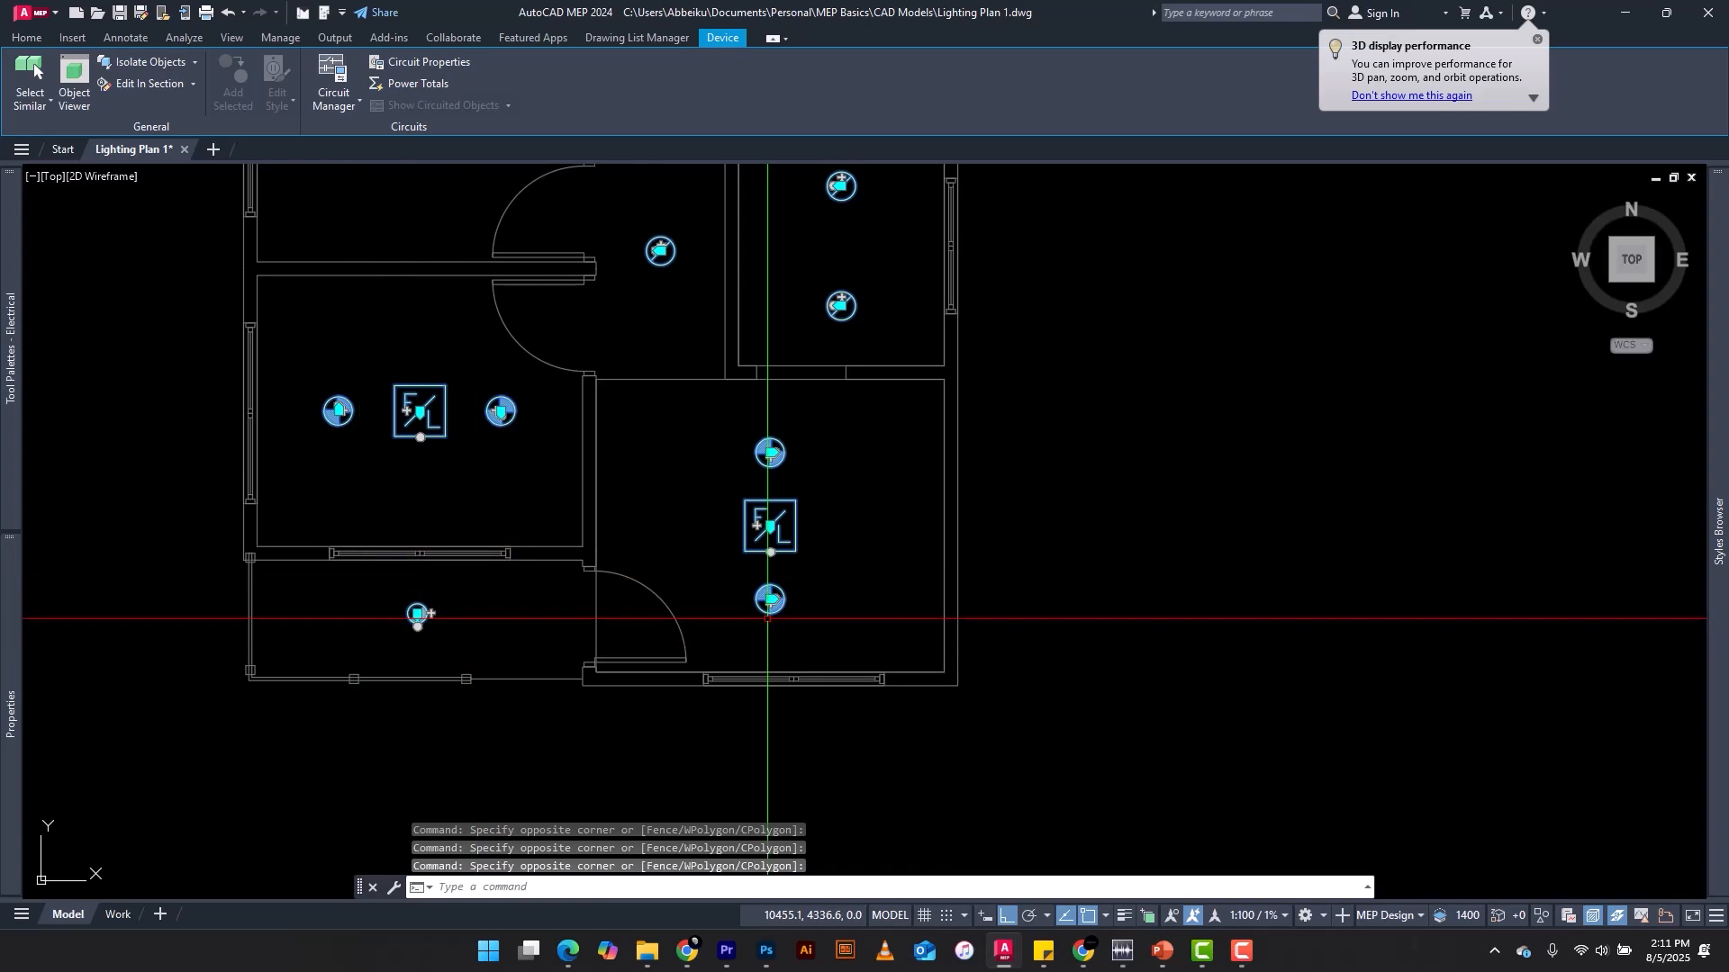
# Step: Set the elevation of all selected lighting devices to 2800 and clear the selection
pyautogui.scroll(-4, 767, 619)
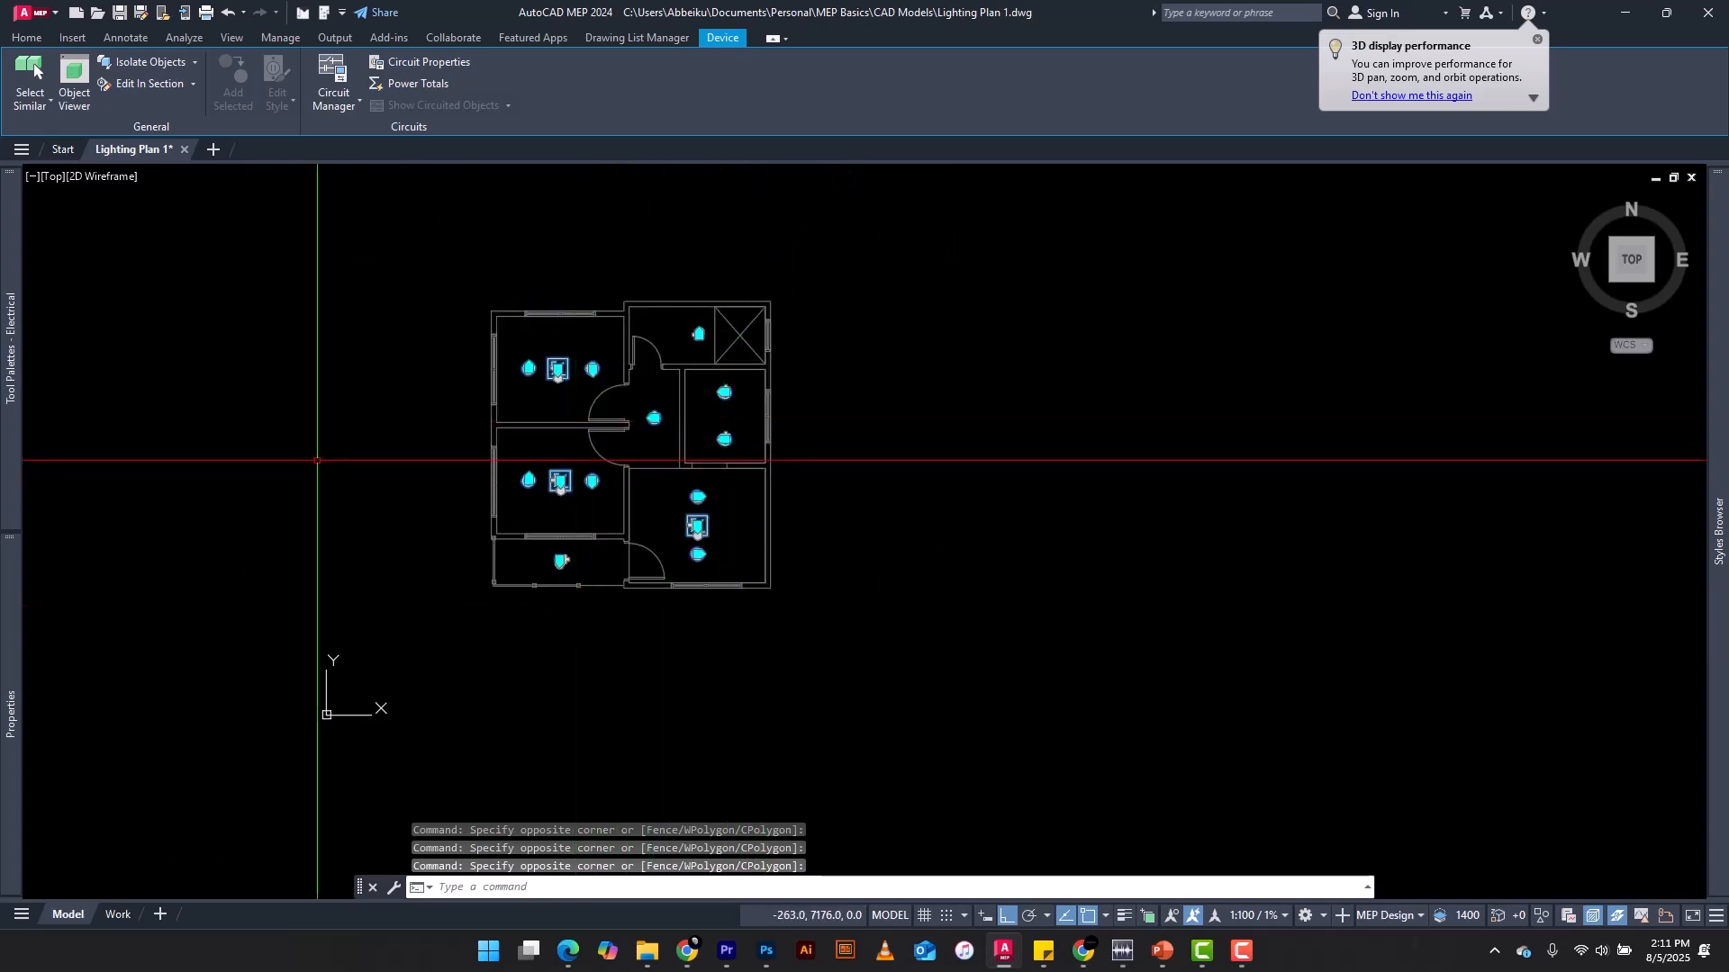
pyautogui.moveTo(3, 595)
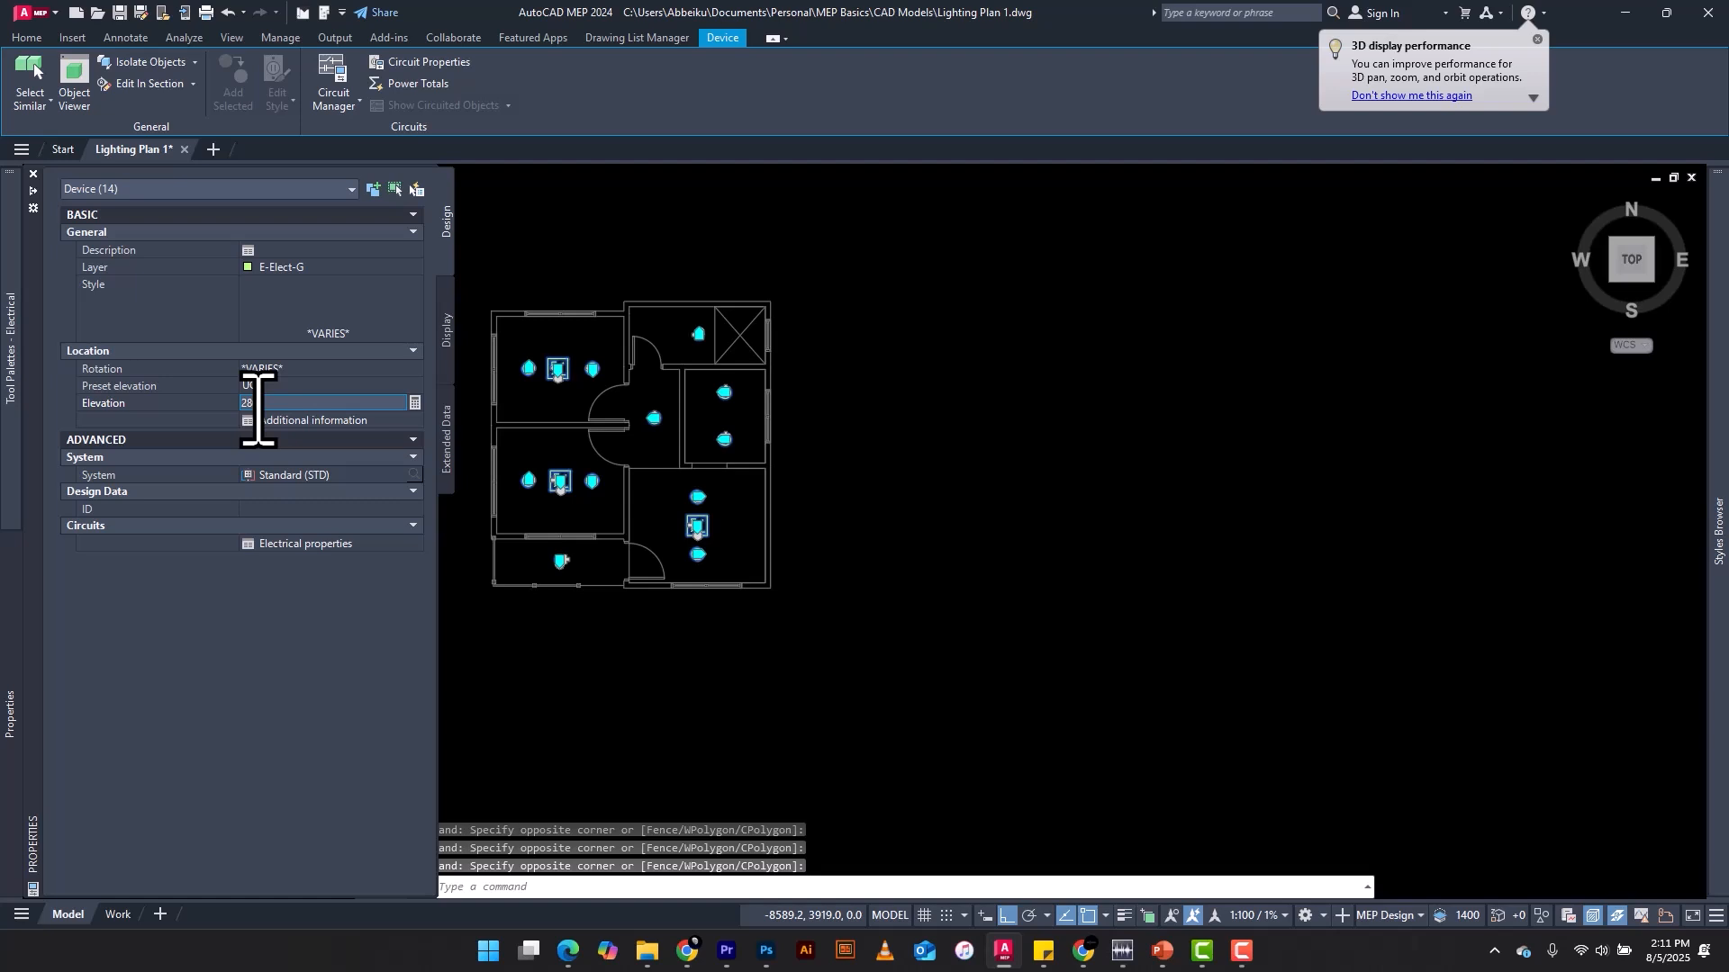
pyautogui.write('00')
pyautogui.press('Return')
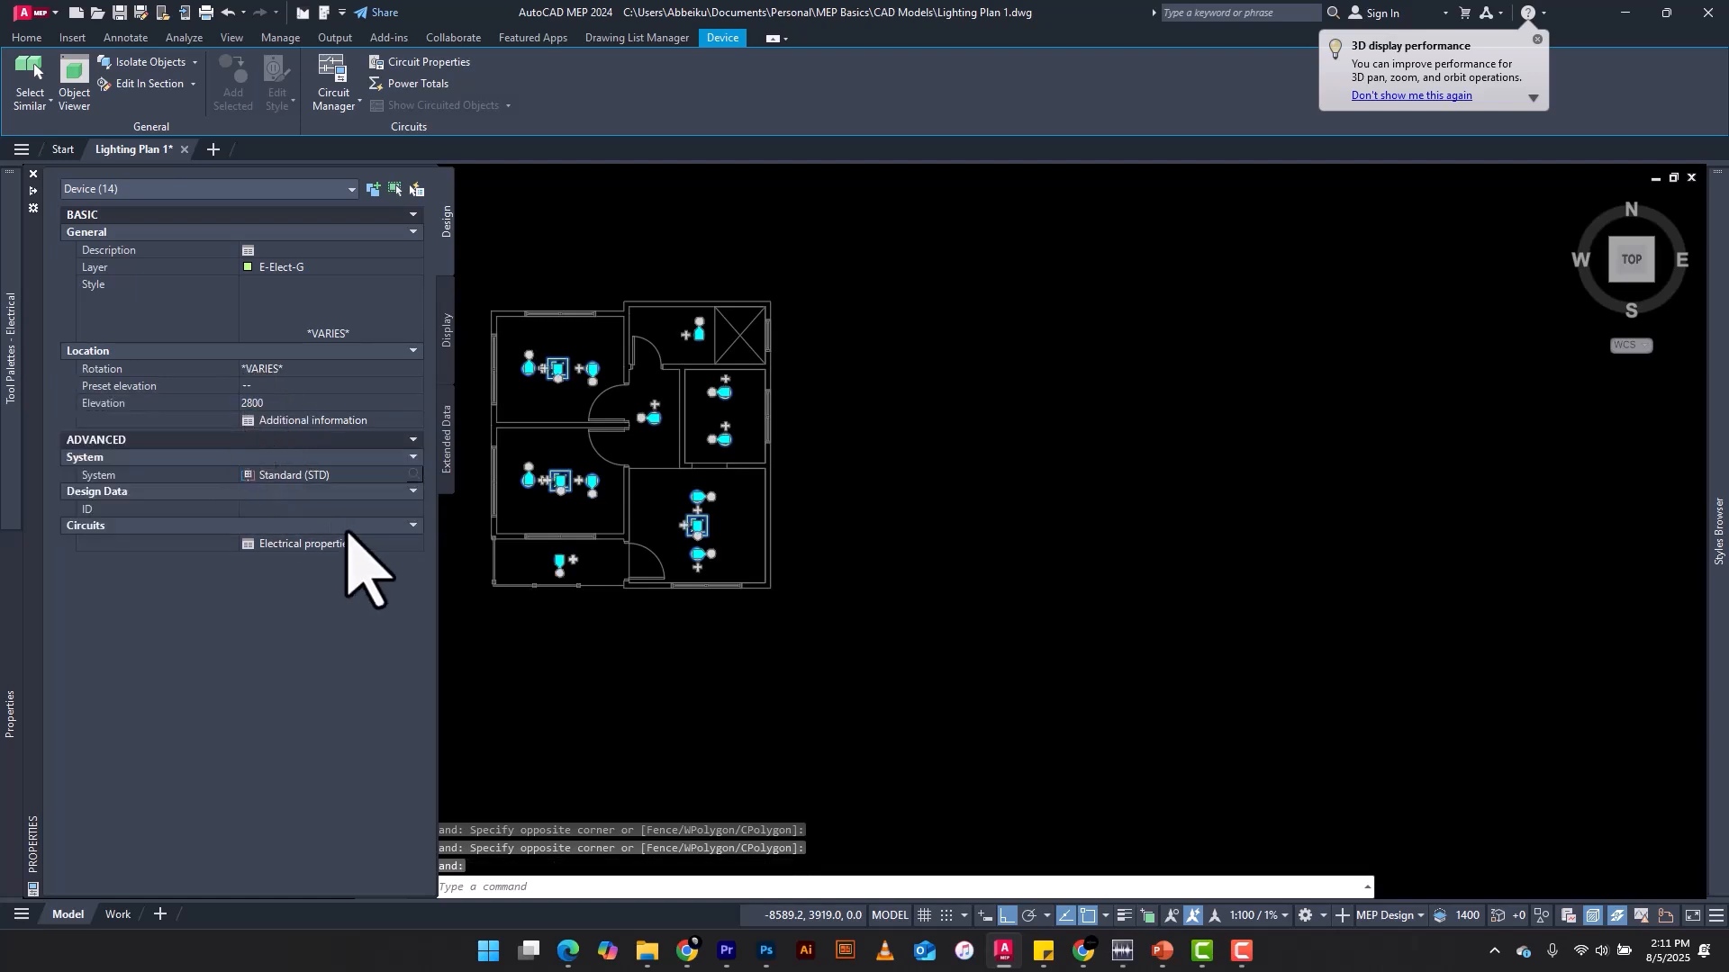
pyautogui.press('Escape')
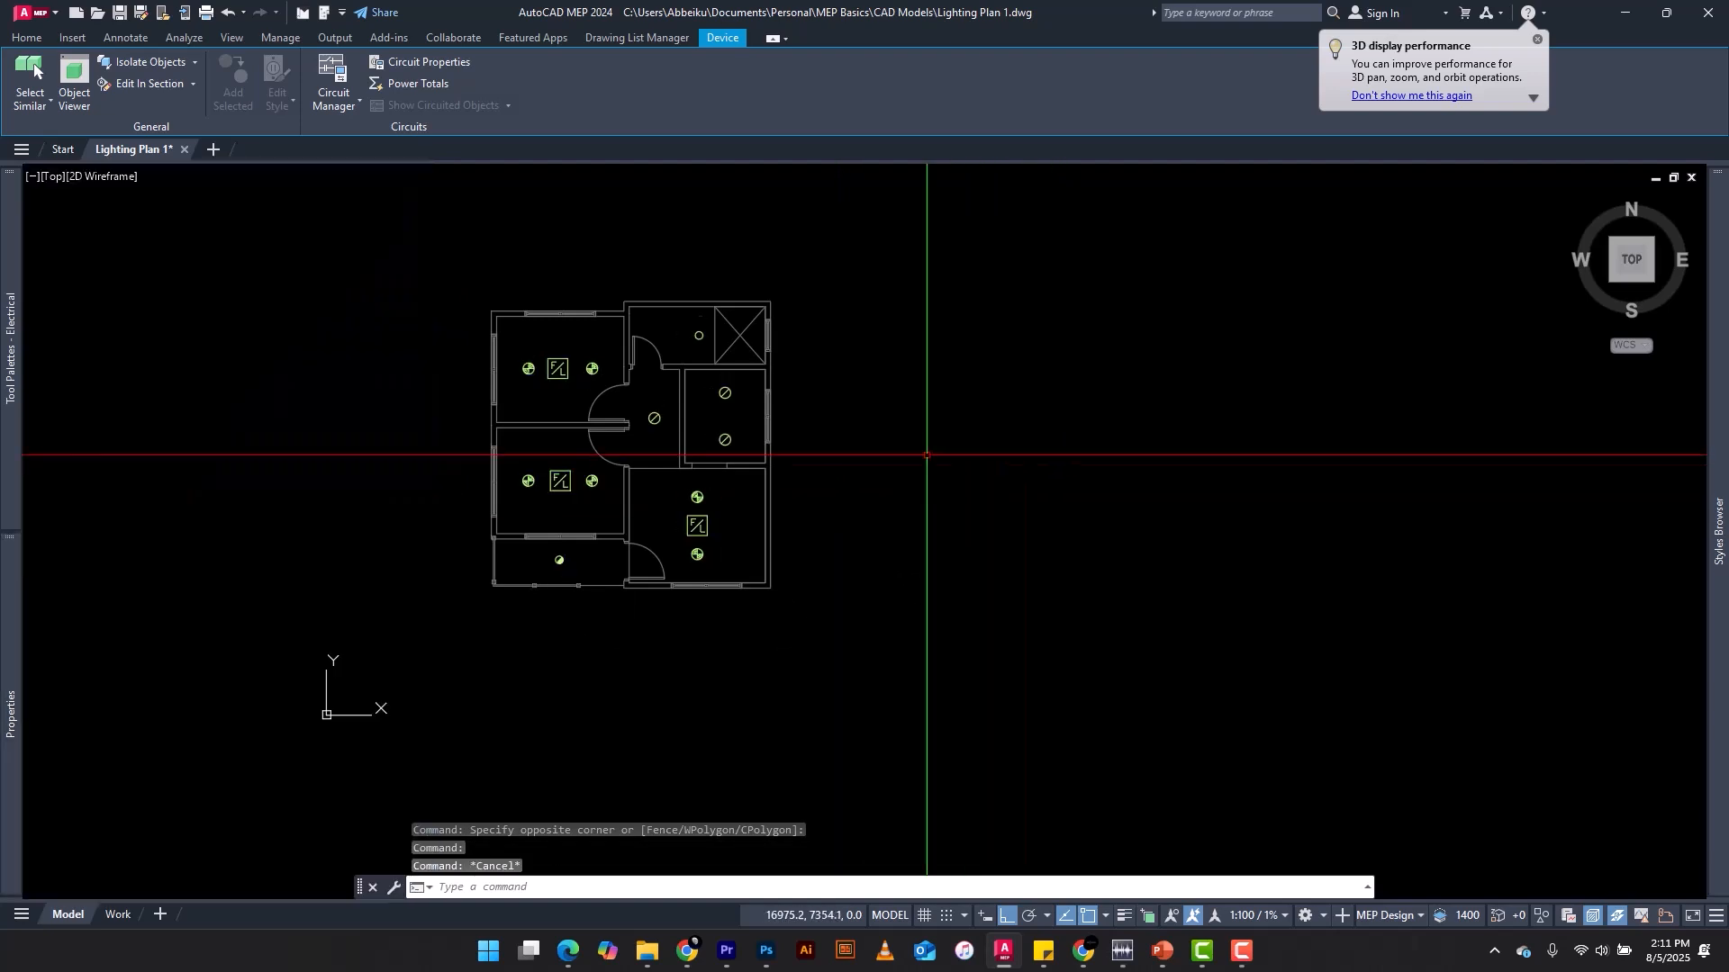
# Step: Show the model in the SW Isometric view with the Conceptual visual style
pyautogui.scroll(2, 578, 308)
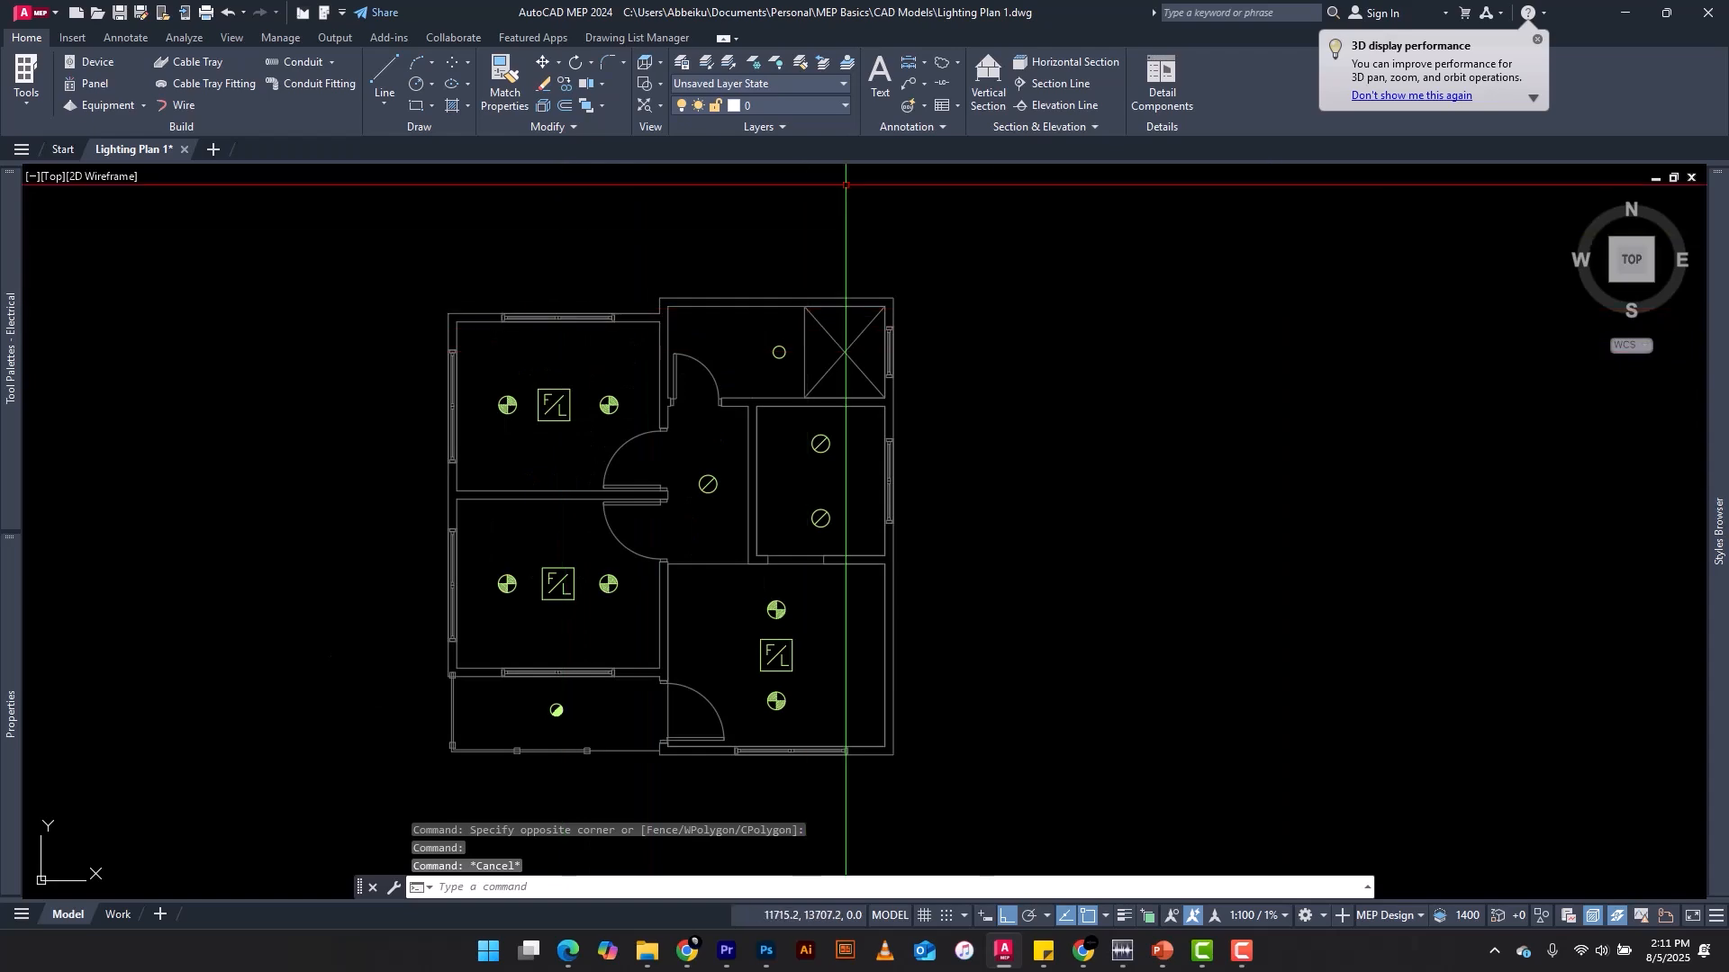
pyautogui.click(1616, 281)
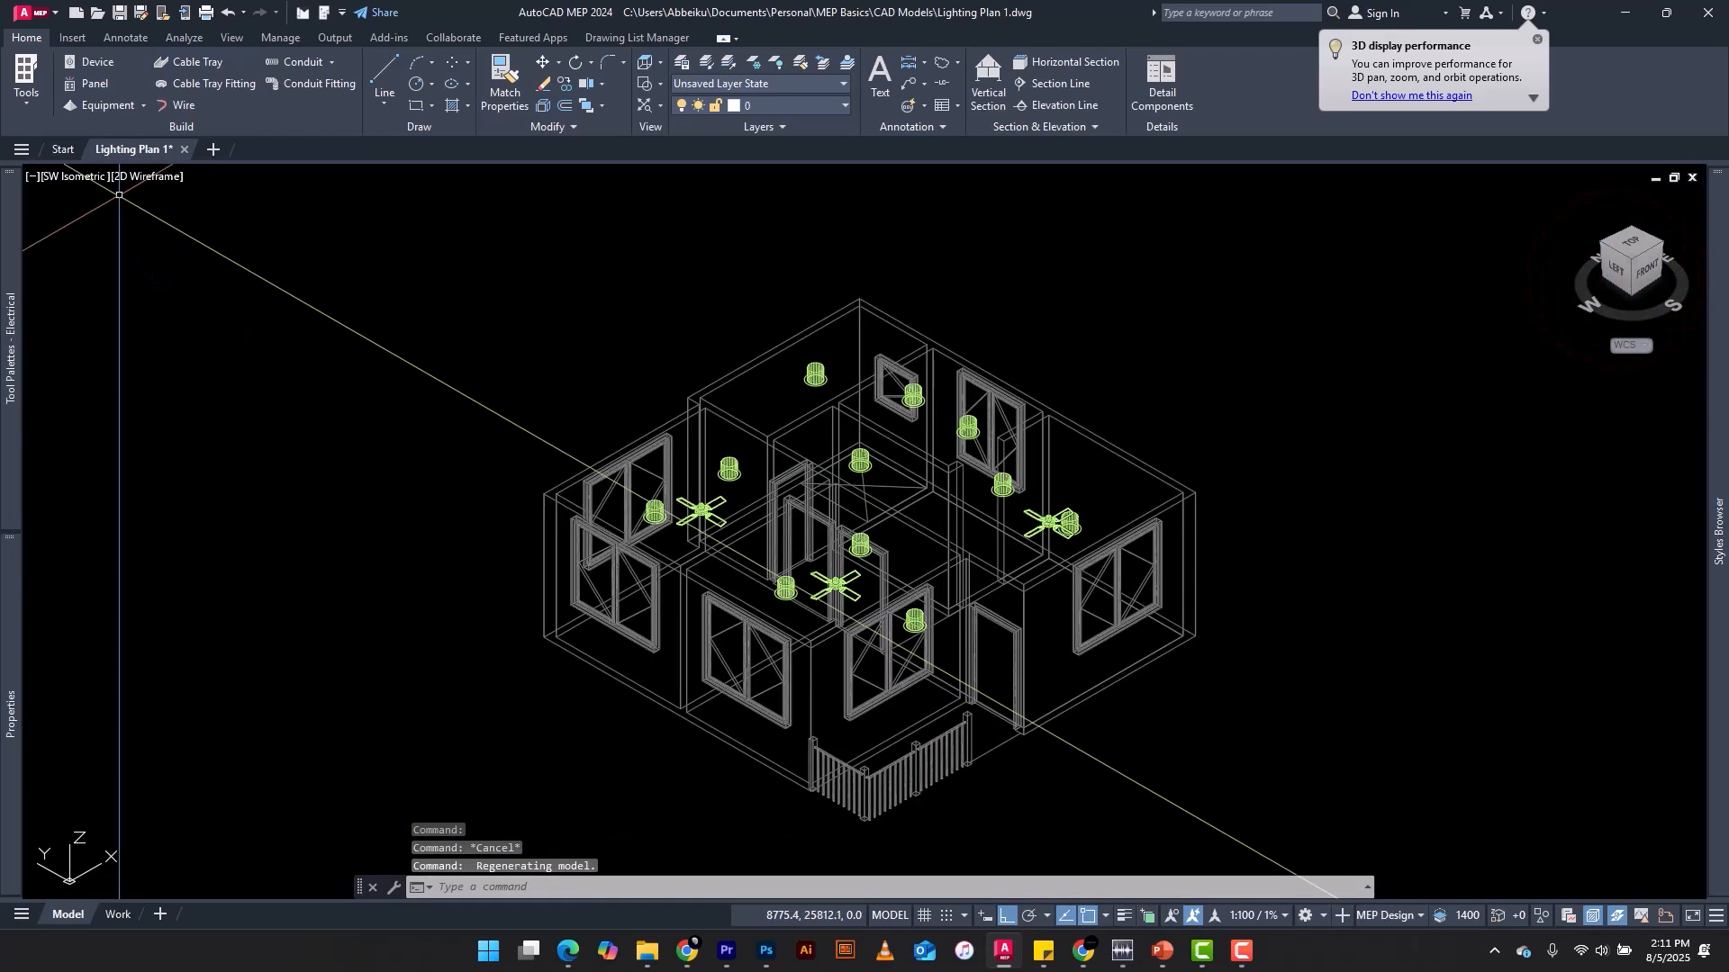
pyautogui.click(158, 176)
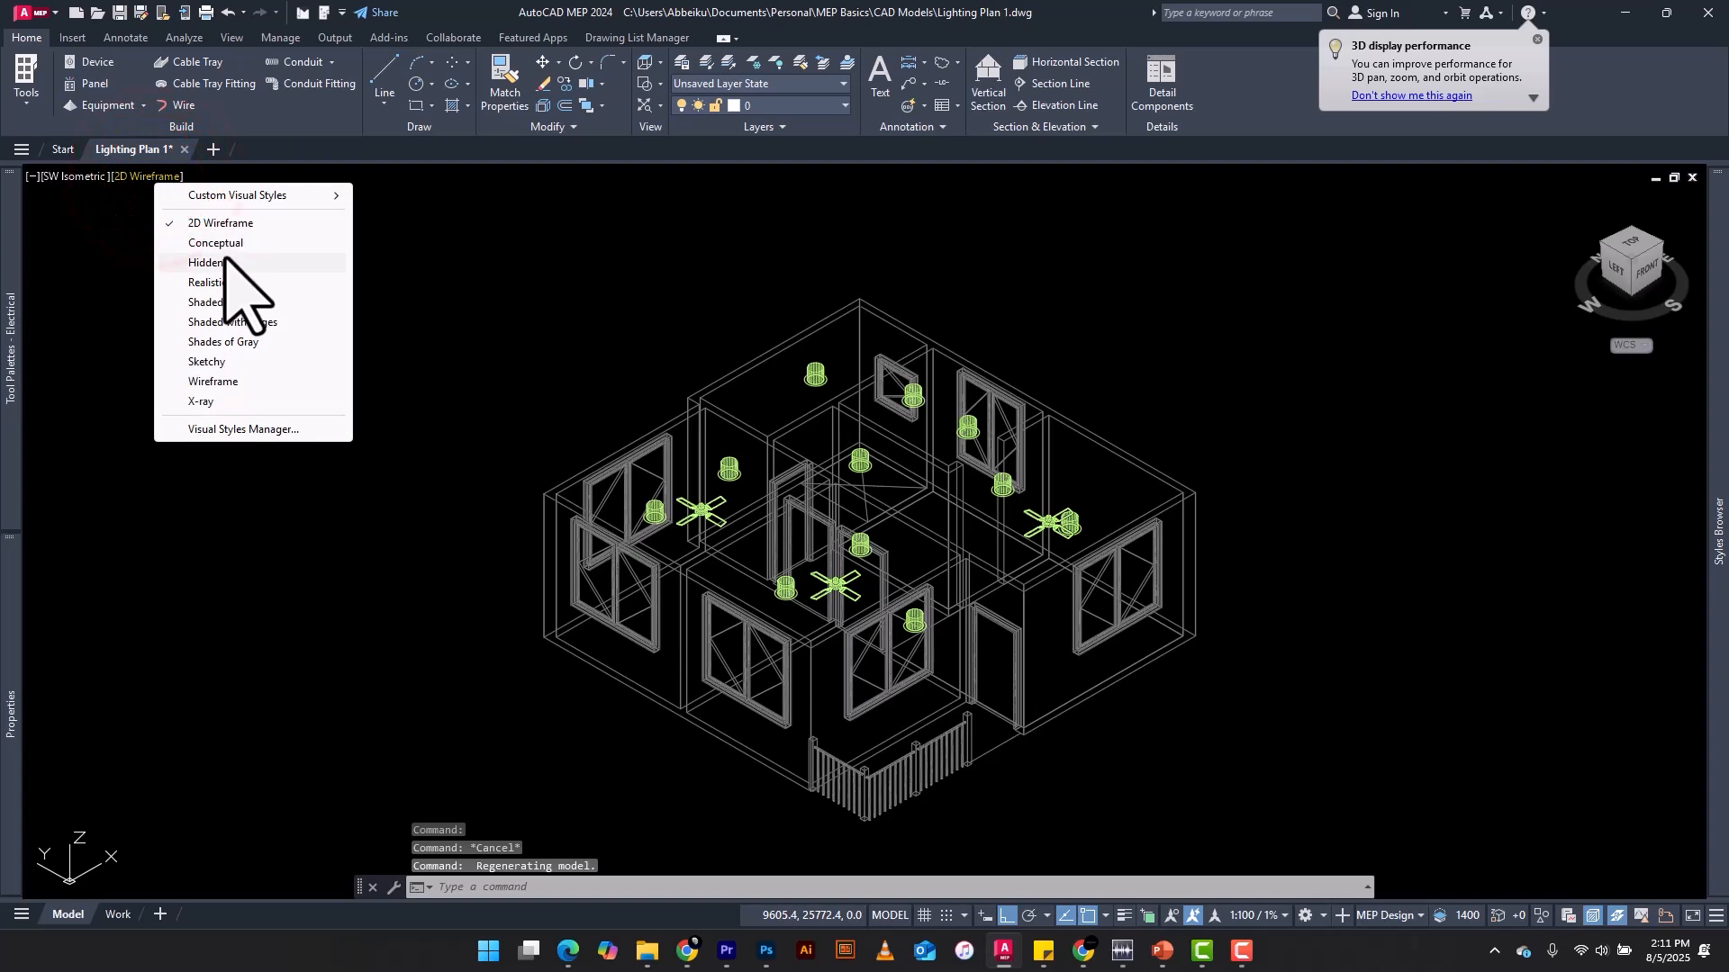
pyautogui.click(216, 241)
# Step: Examine the mounting height of the down lights and fans relative to the walls, orbiting around to the building's east side
pyautogui.scroll(8, 804, 565)
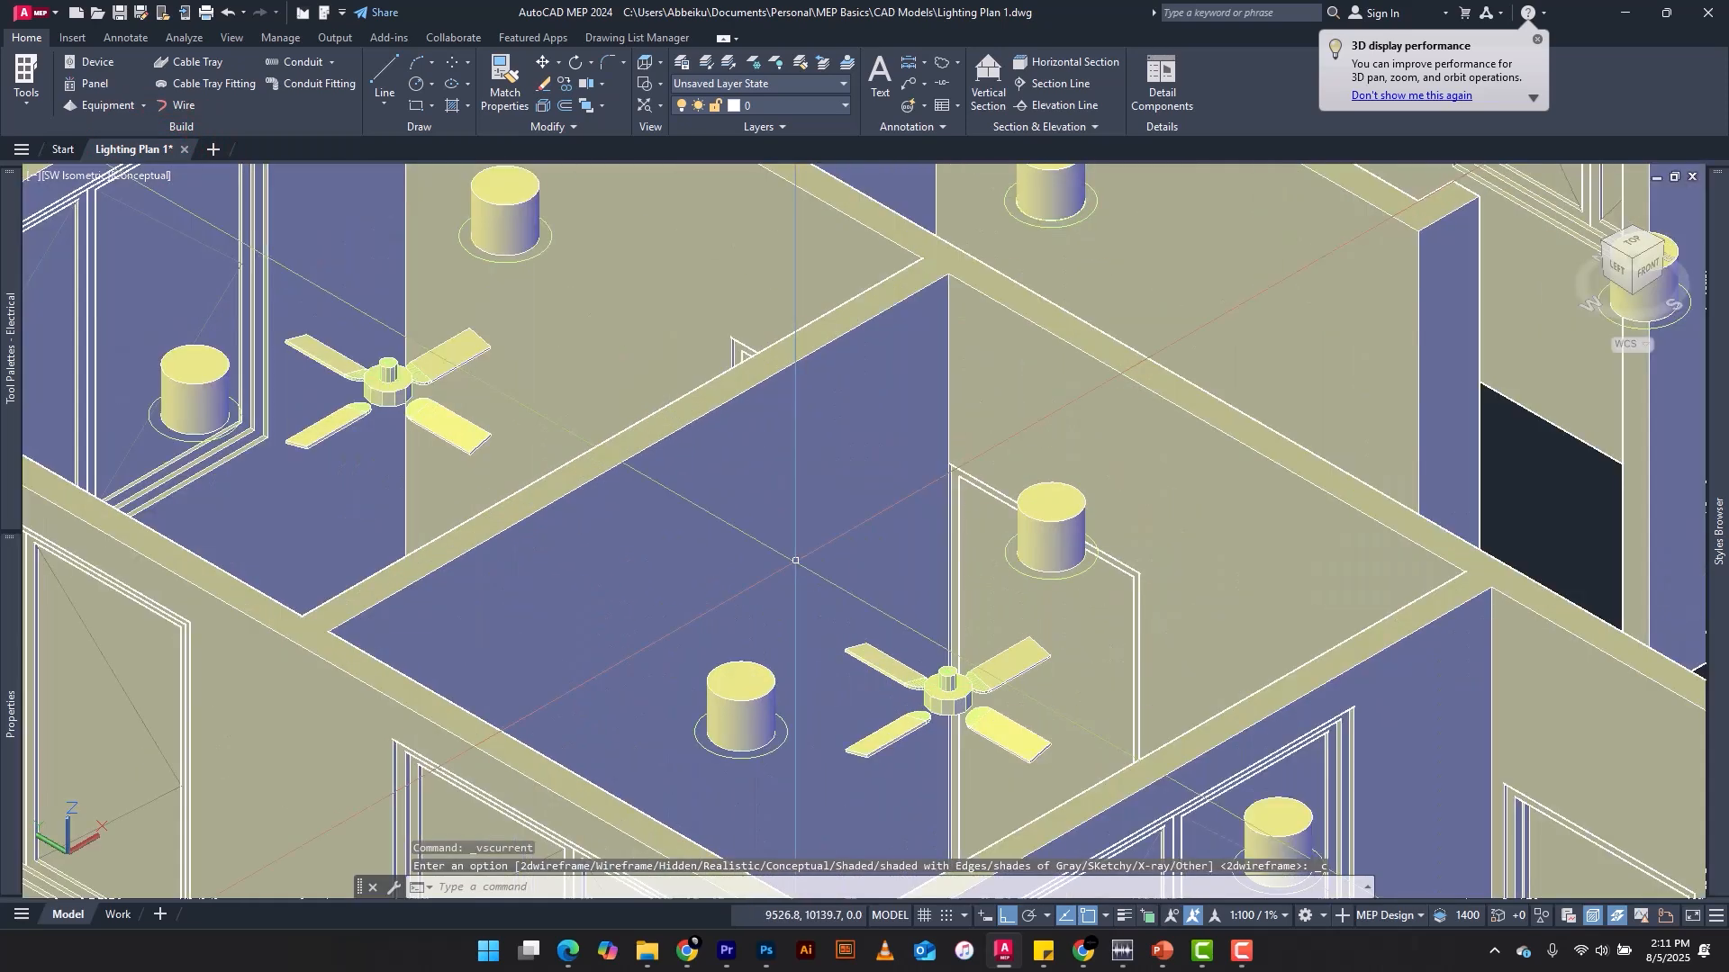
pyautogui.scroll(-5, 804, 565)
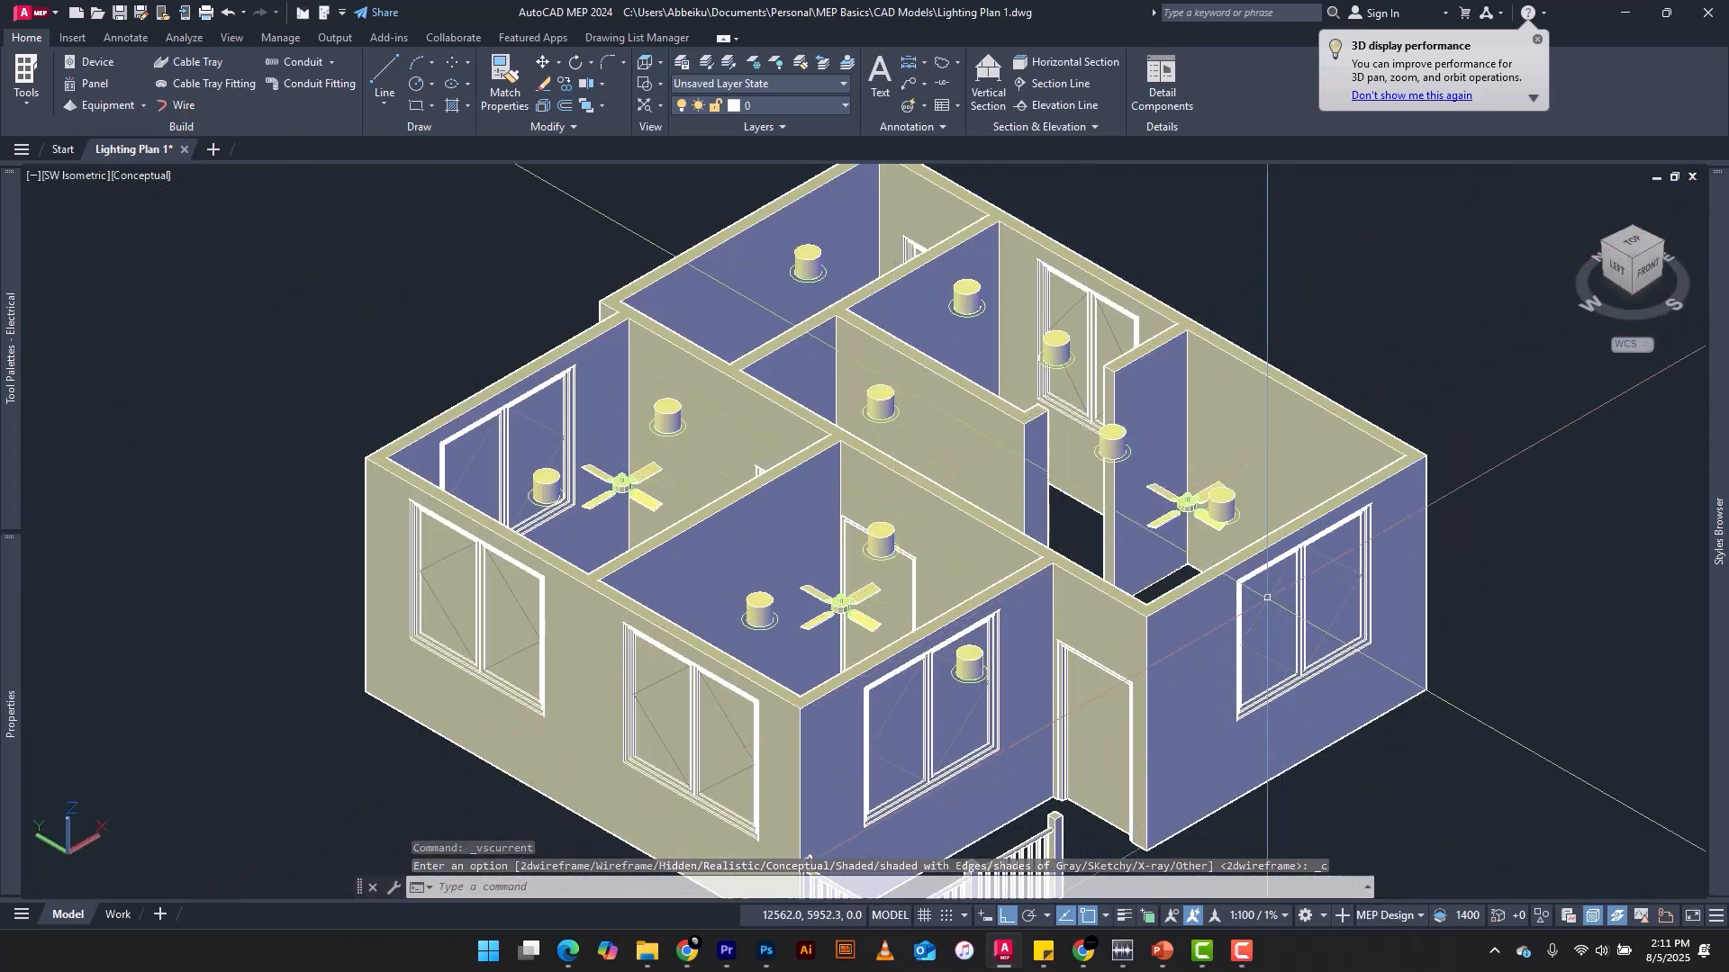
pyautogui.keyDown('shift'); pyautogui.moveTo(1235, 560); pyautogui.dragTo(849, 540, button='middle'); pyautogui.keyUp('shift')
pyautogui.keyDown('shift'); pyautogui.moveTo(754, 579); pyautogui.dragTo(743, 503, button='middle'); pyautogui.keyUp('shift')
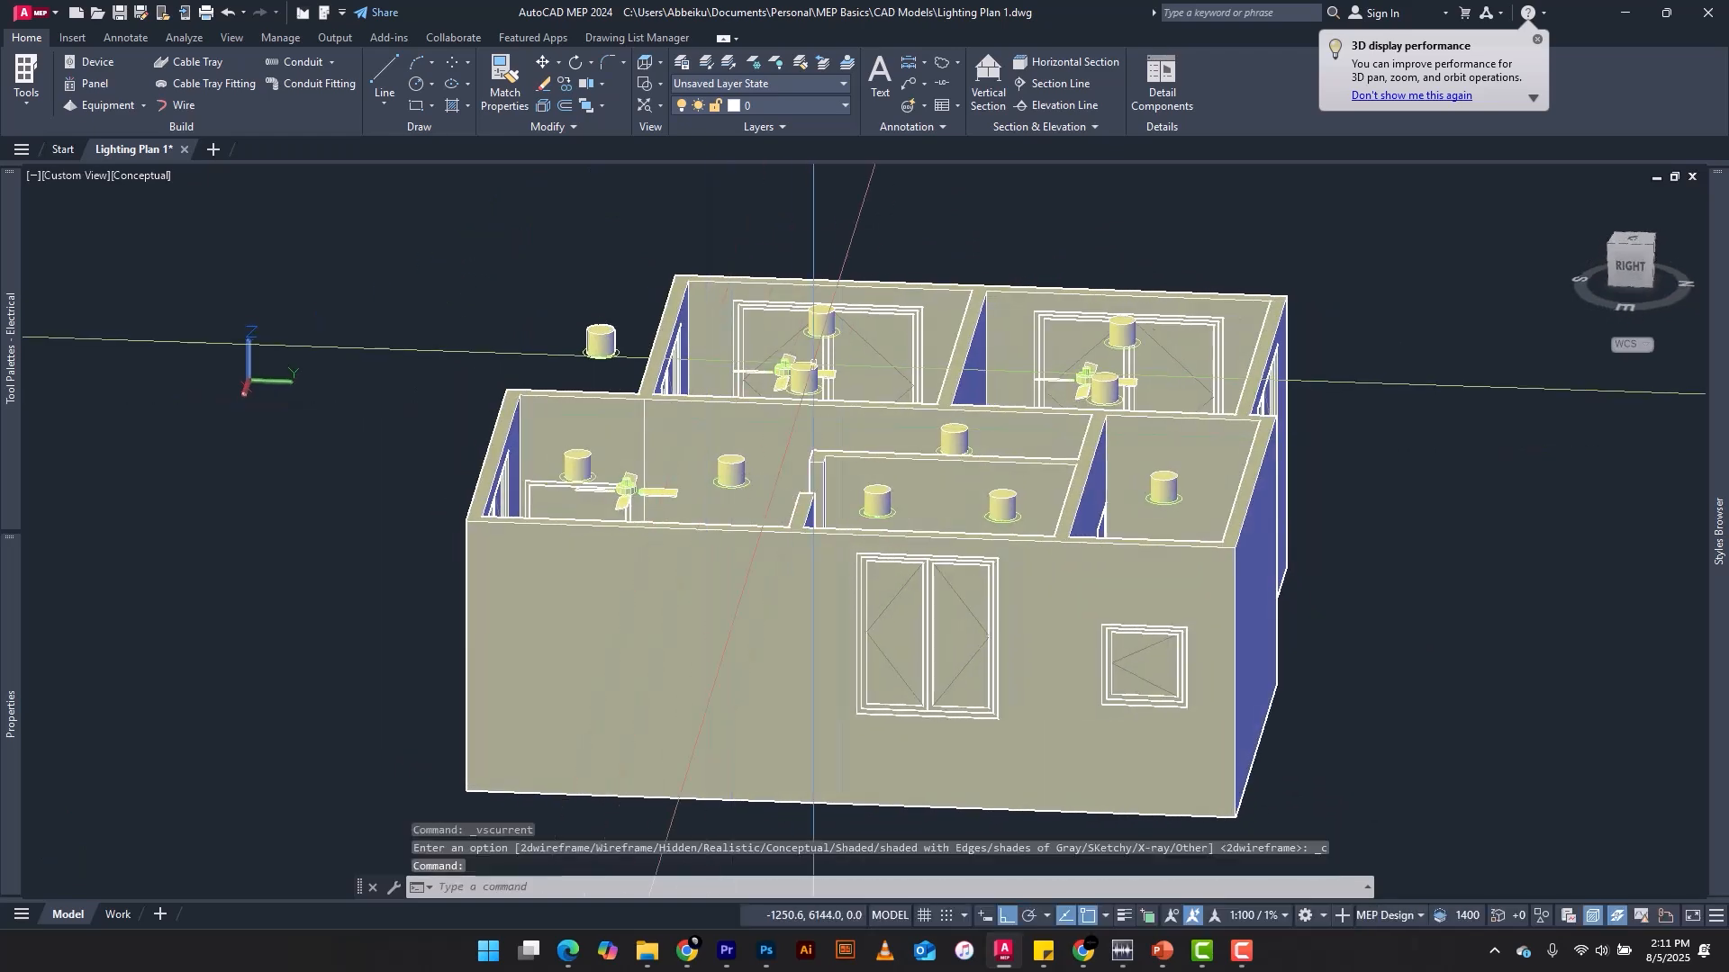
# Step: Return to the Top view in 2D Wireframe and bring up the electrical tool palettes
pyautogui.click(1639, 245)
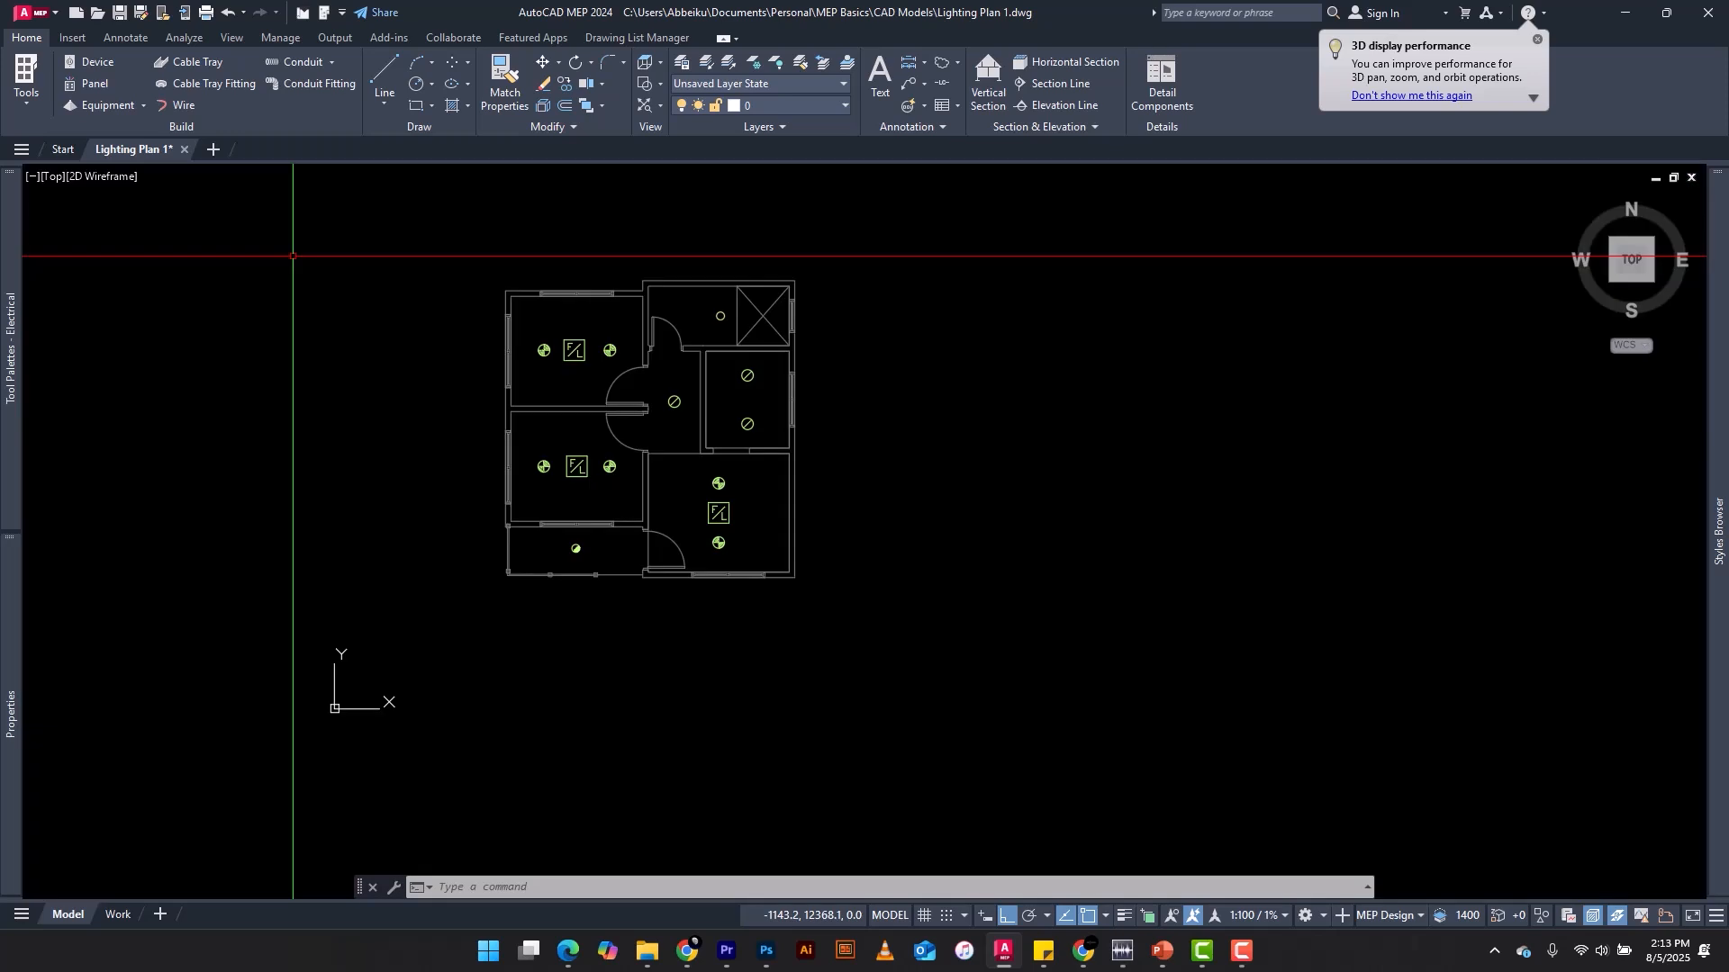
pyautogui.scroll(4, 599, 342)
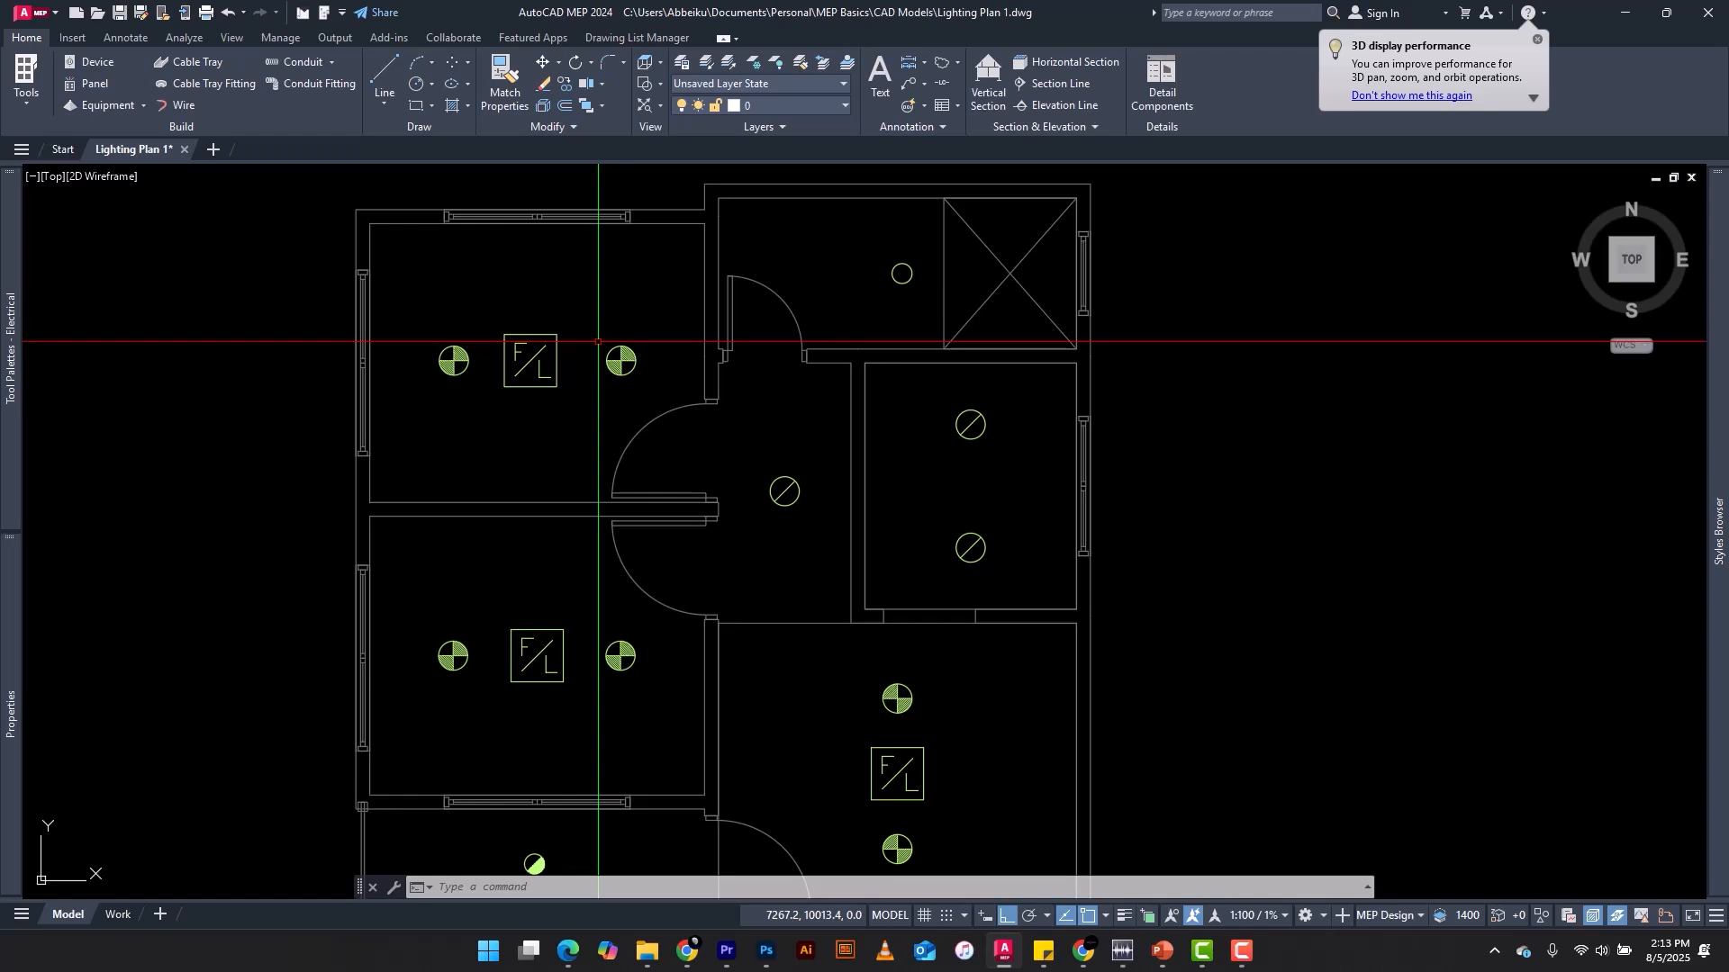
pyautogui.moveTo(19, 213)
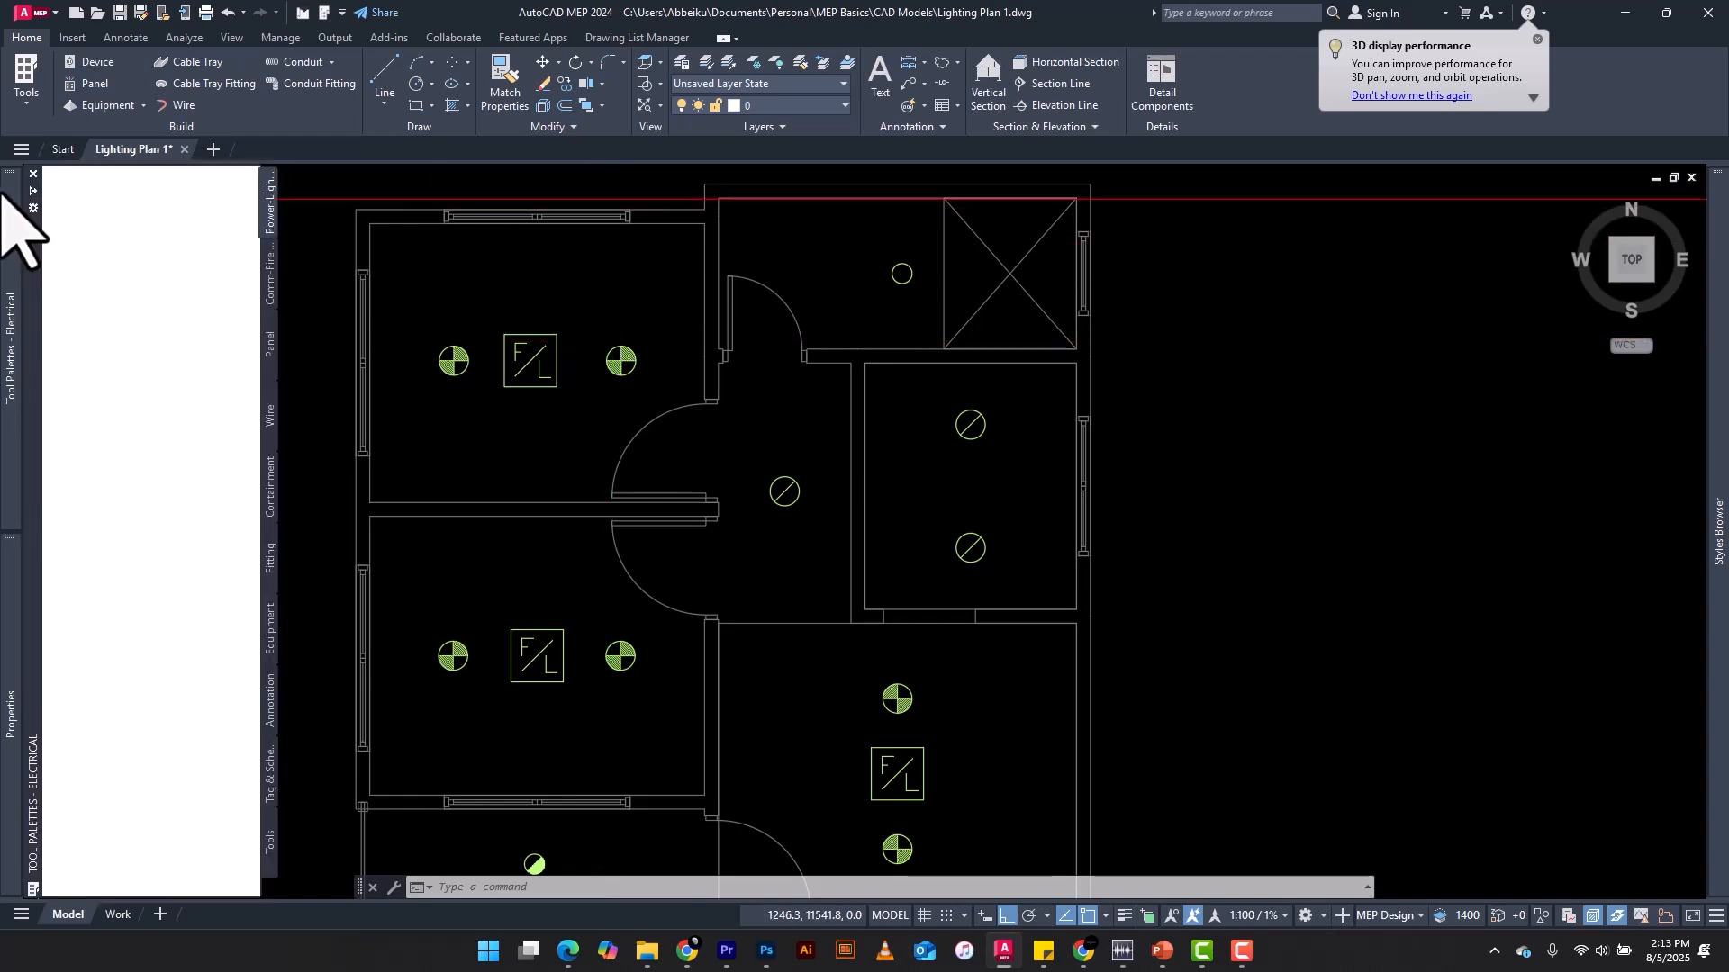